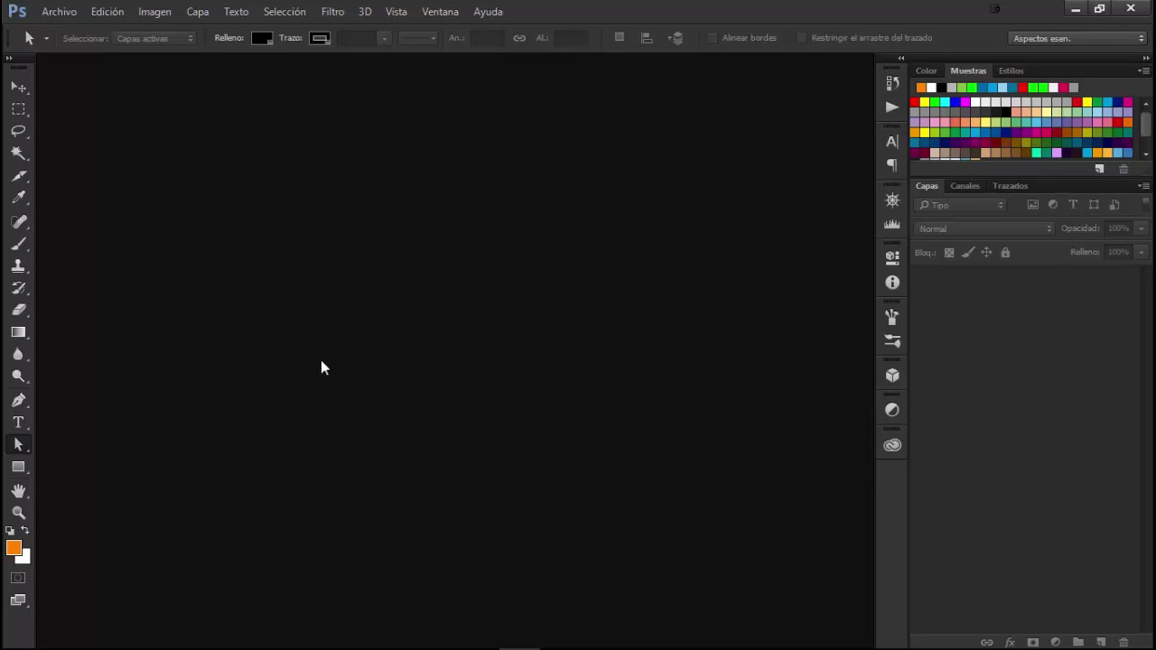
Open Logo.jpg from the tutorial folder and keep its colour profile unchanged (No modificar).
click(62, 16)
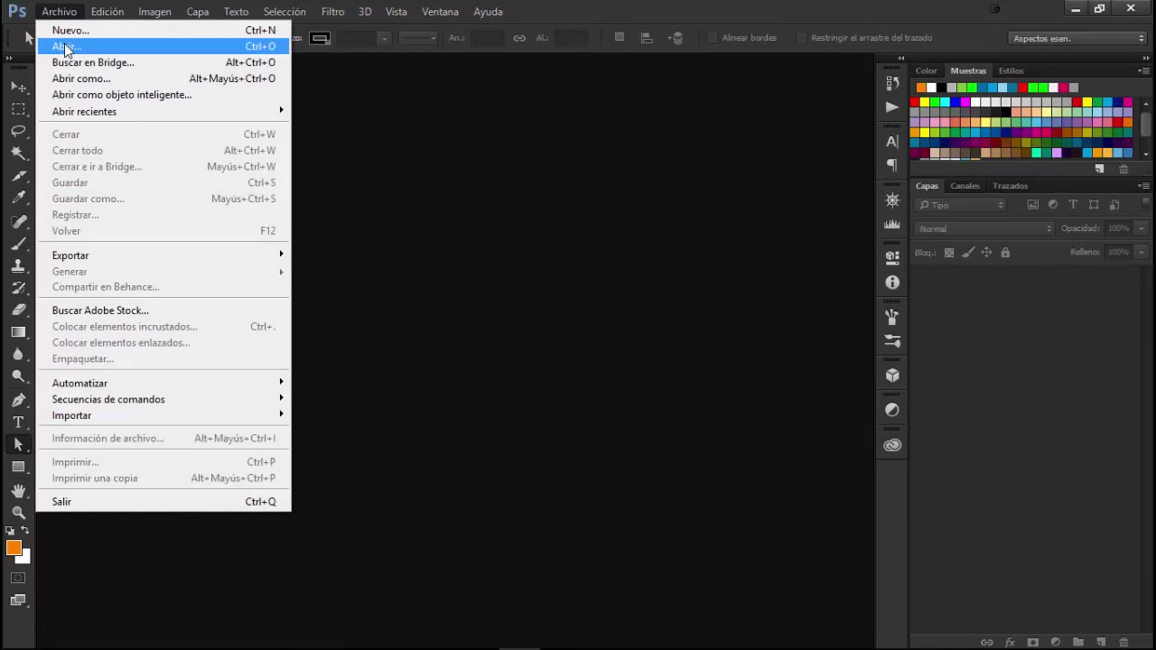
click(65, 47)
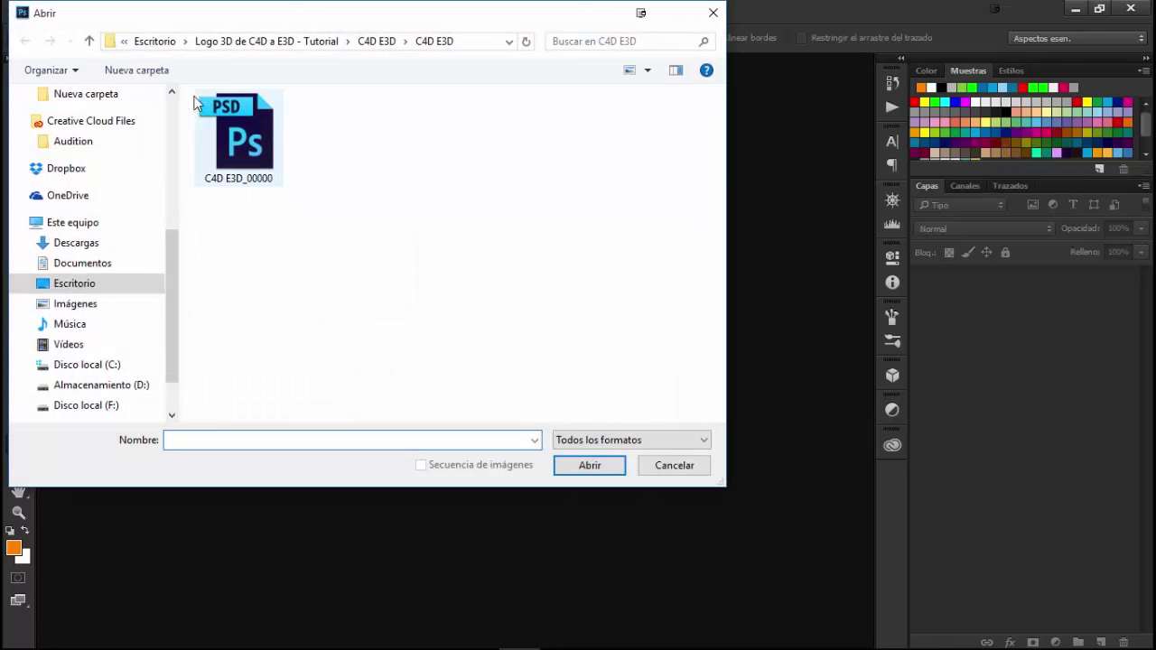
click(267, 41)
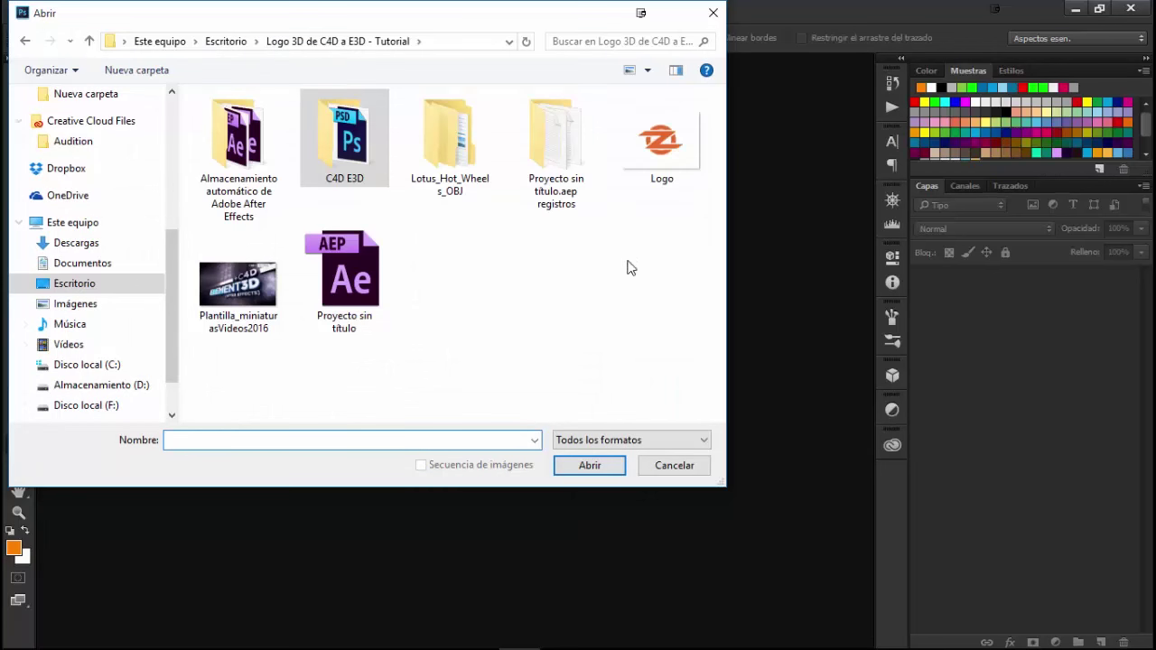
click(658, 161)
click(579, 466)
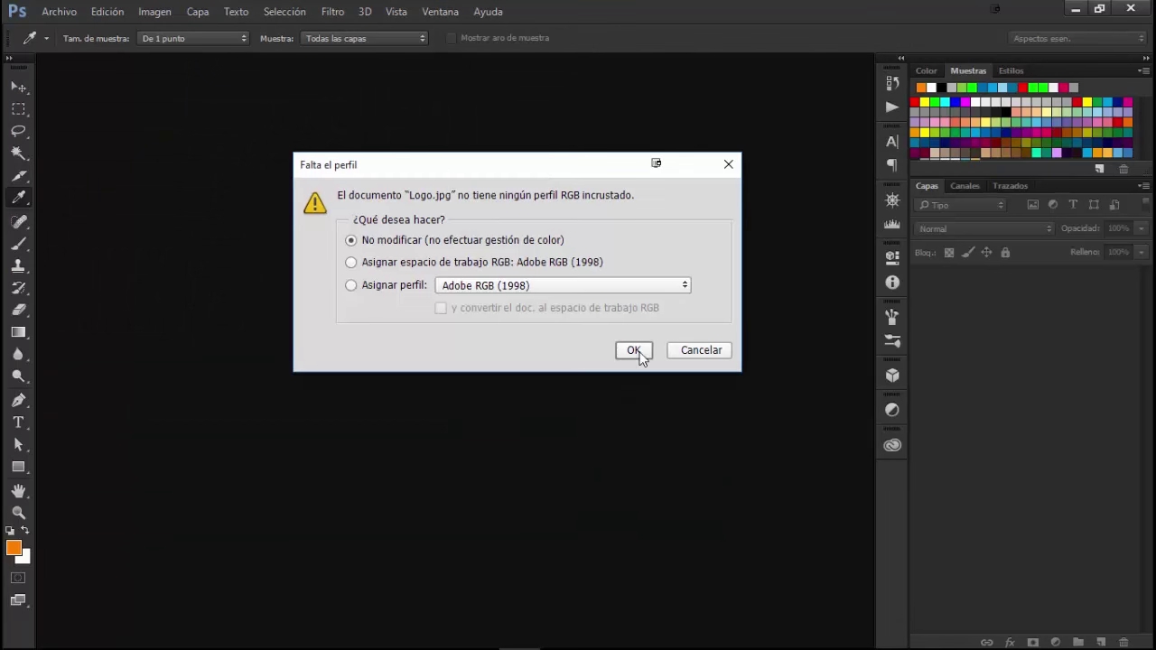
click(629, 349)
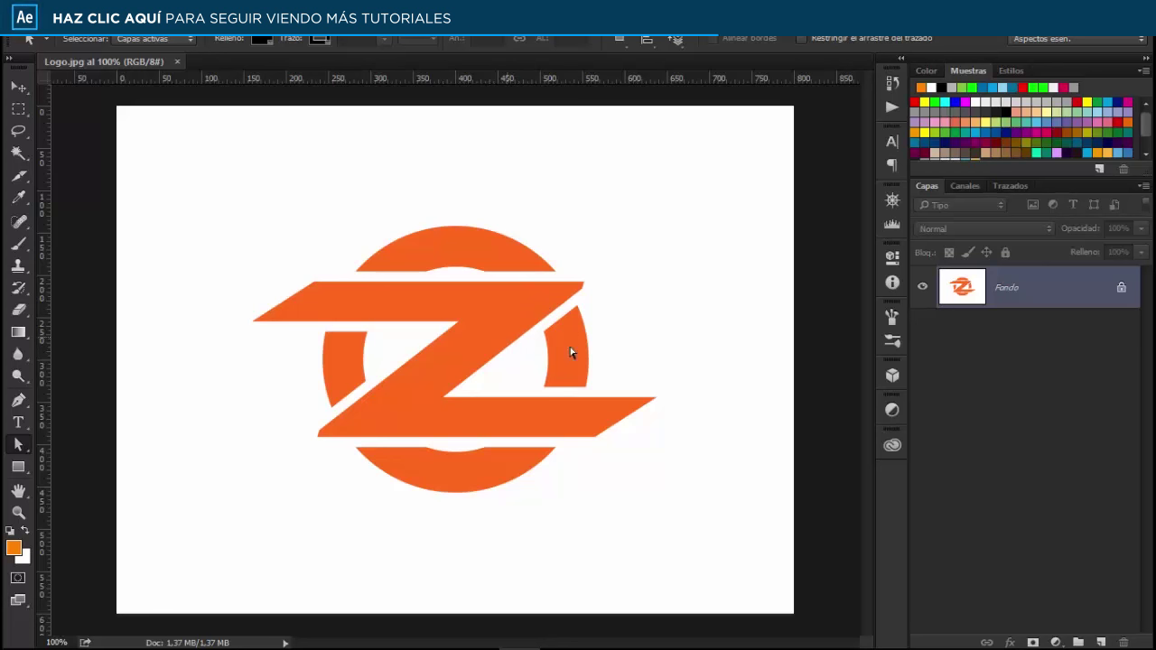
Use the Magic Wand to select the orange Z, then add the right, bottom, left and top arcs.
click(18, 153)
click(517, 323)
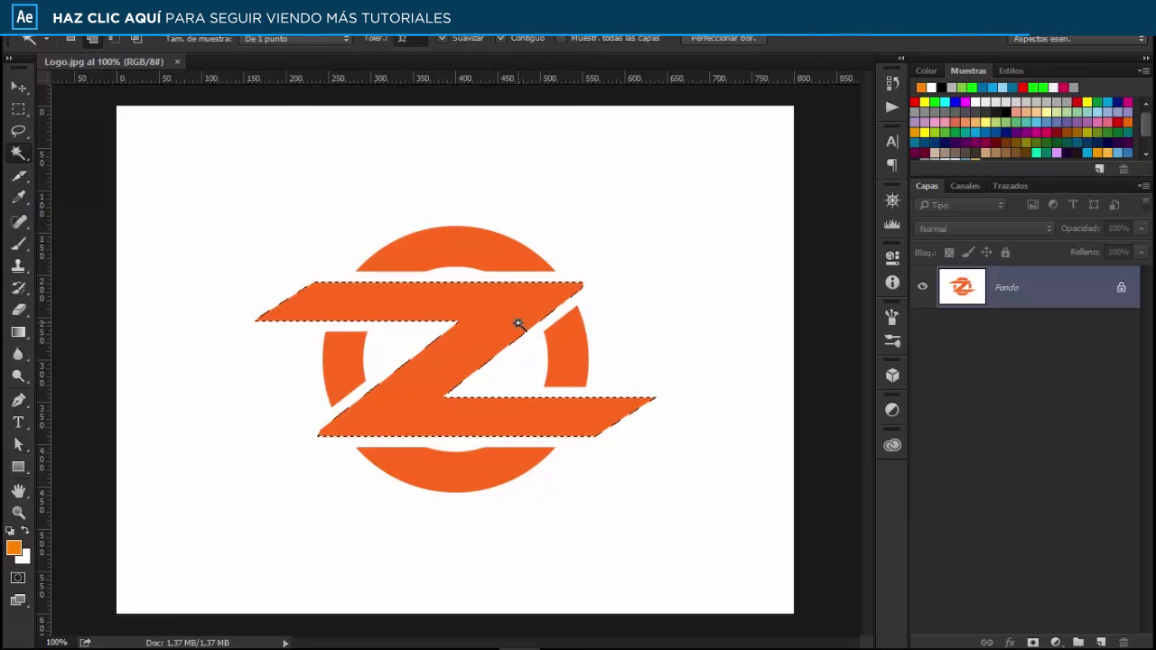
click(563, 357)
click(470, 472)
click(335, 361)
click(450, 237)
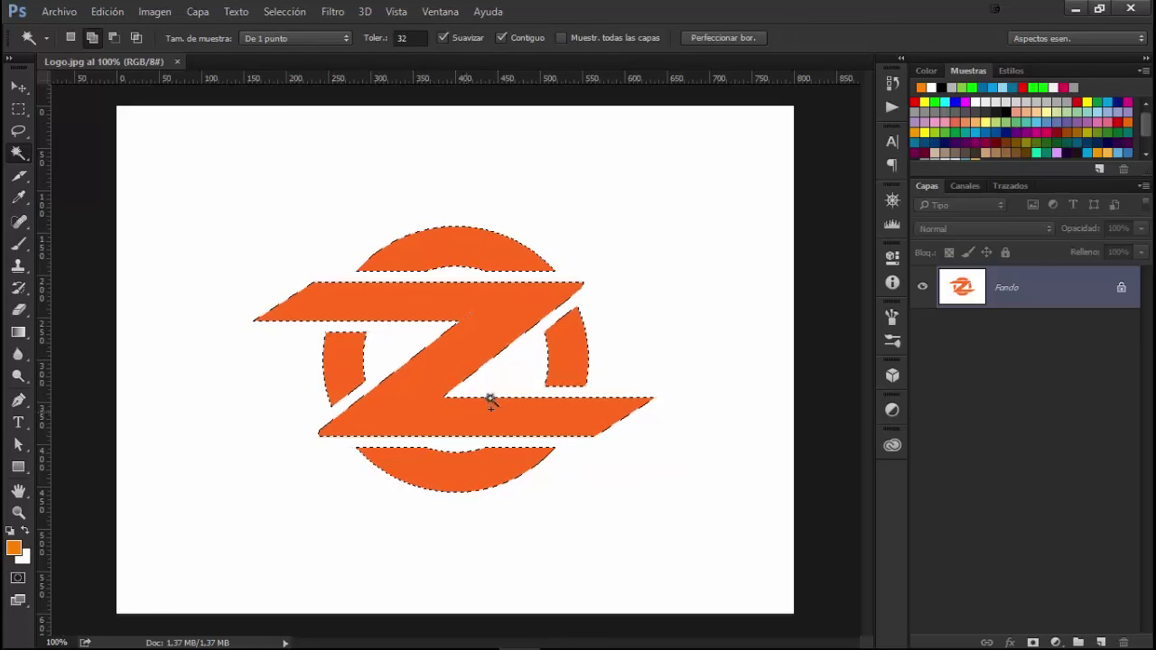
Make a work path from the Z-and-arcs selection with Hacer trazado de trabajo at 1,0 px tolerance.
right_click(479, 353)
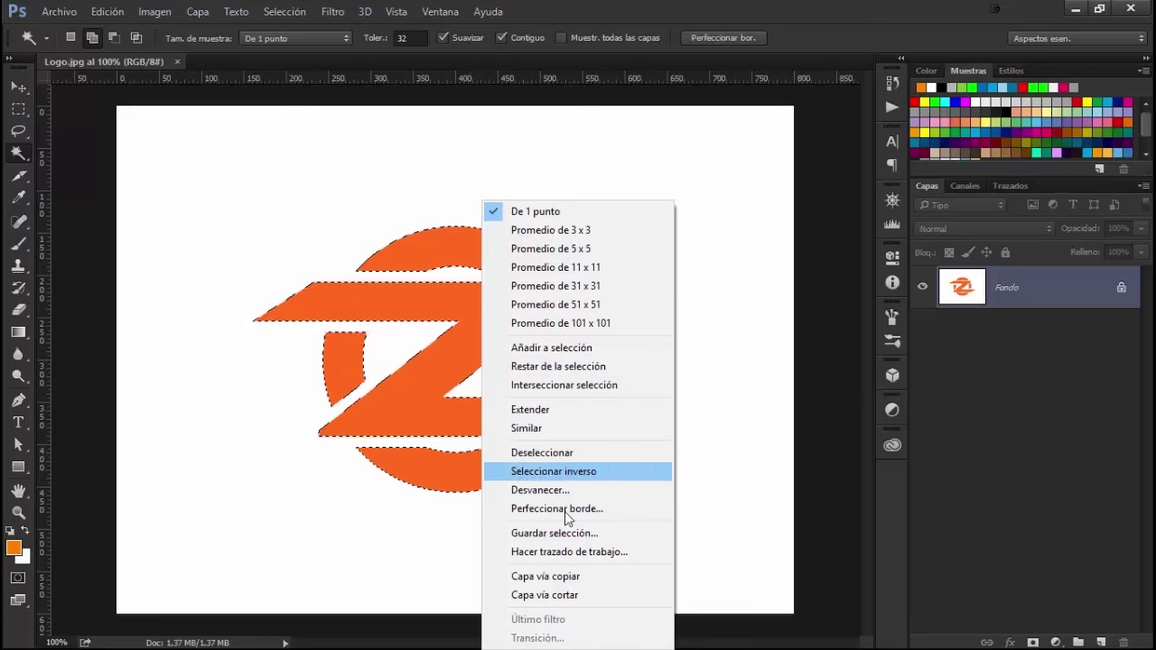
click(535, 556)
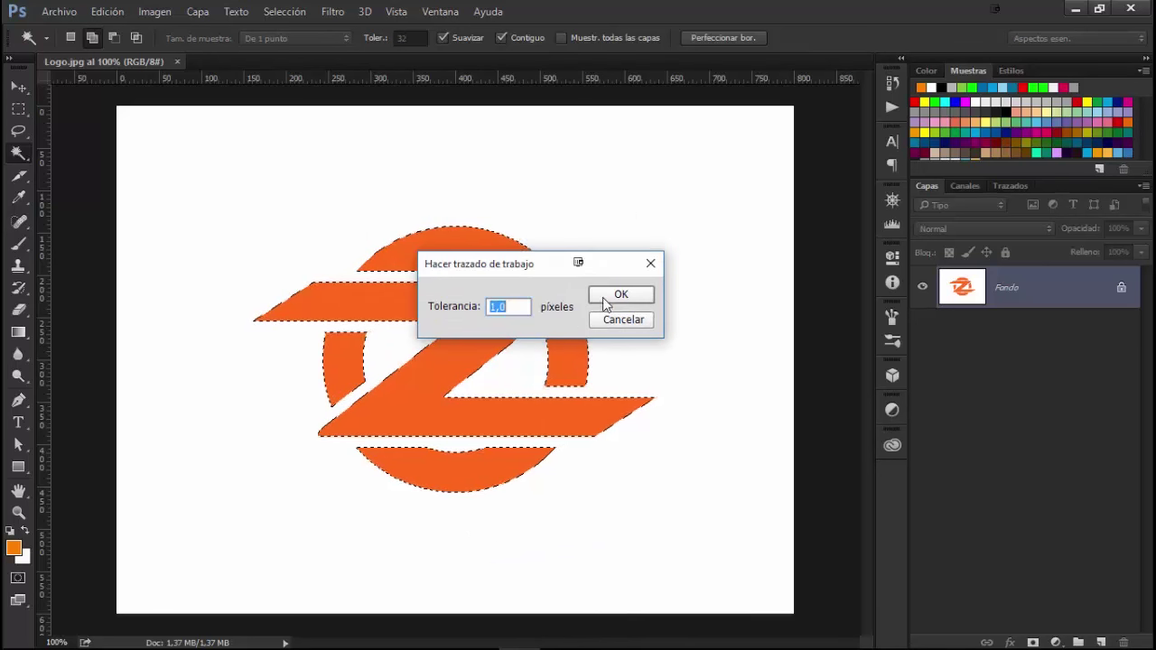
click(620, 302)
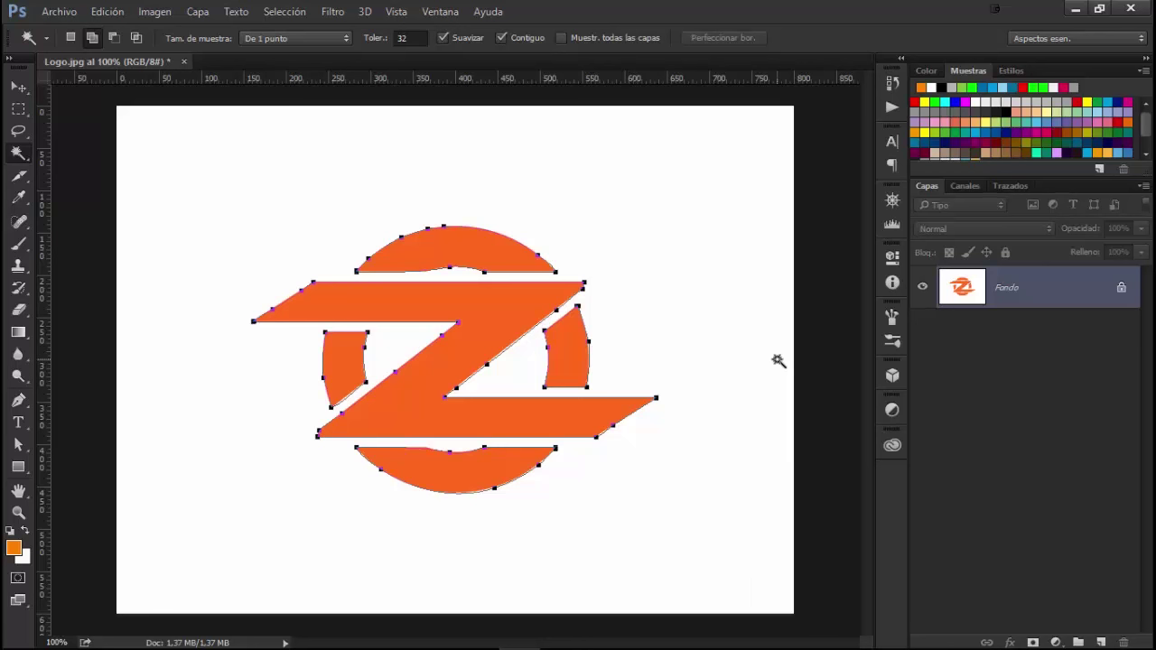
key(Return)
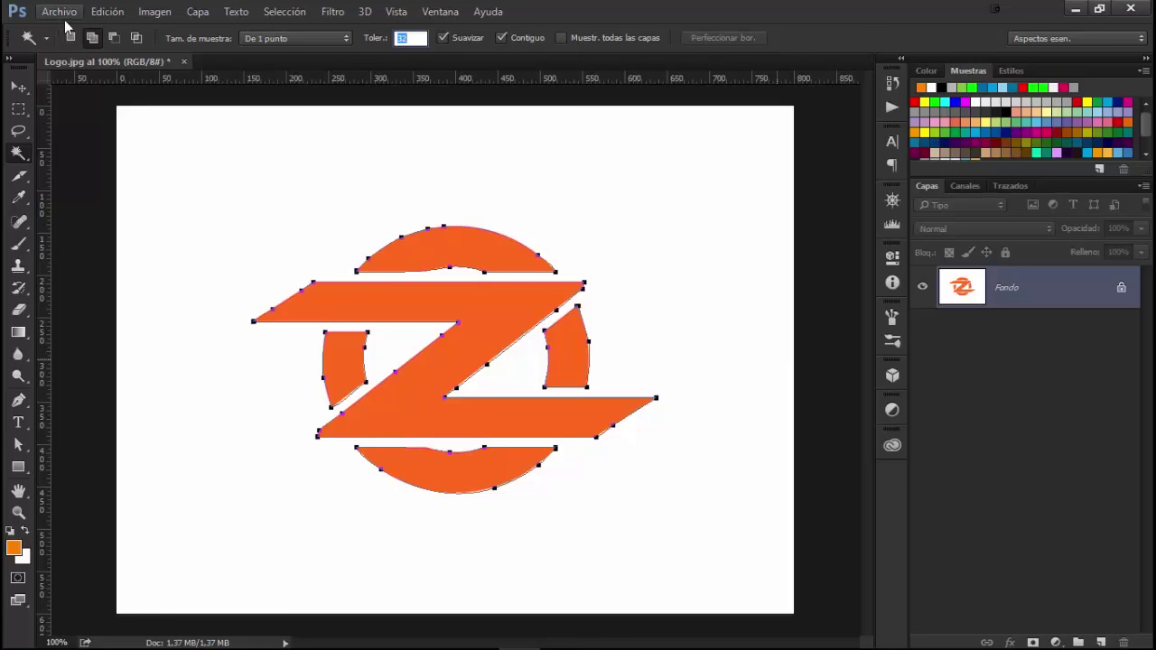
Export the work path with Trazados a Illustrator and save it as Logo in the tutorial folder.
click(63, 13)
mouse_move(135, 255)
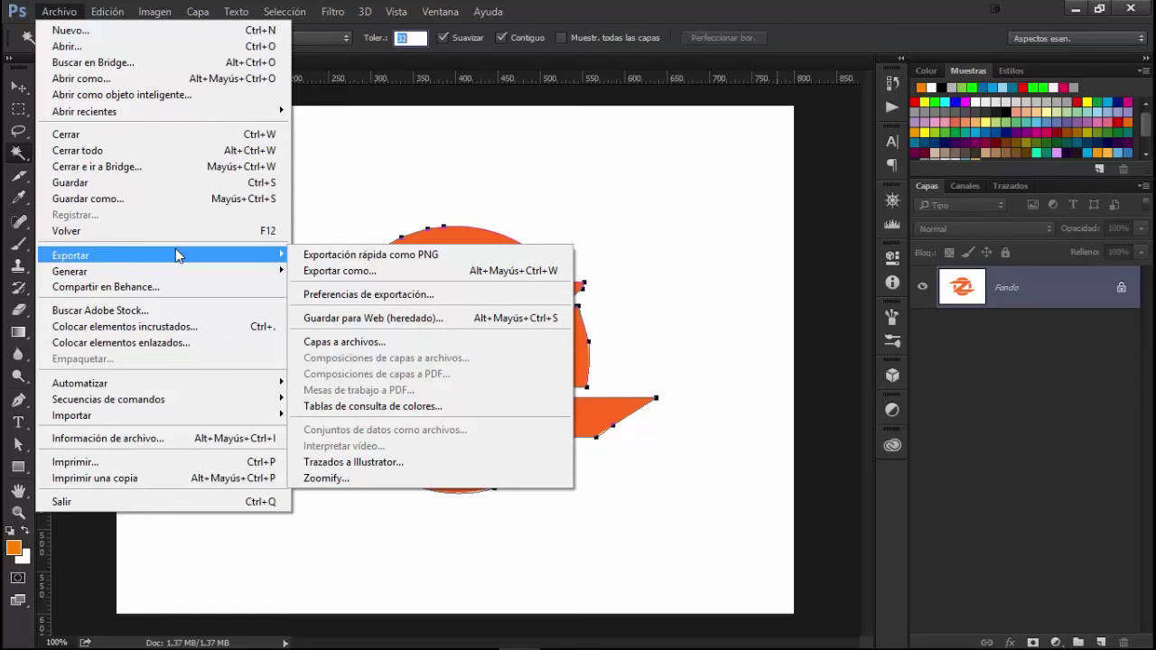
click(359, 465)
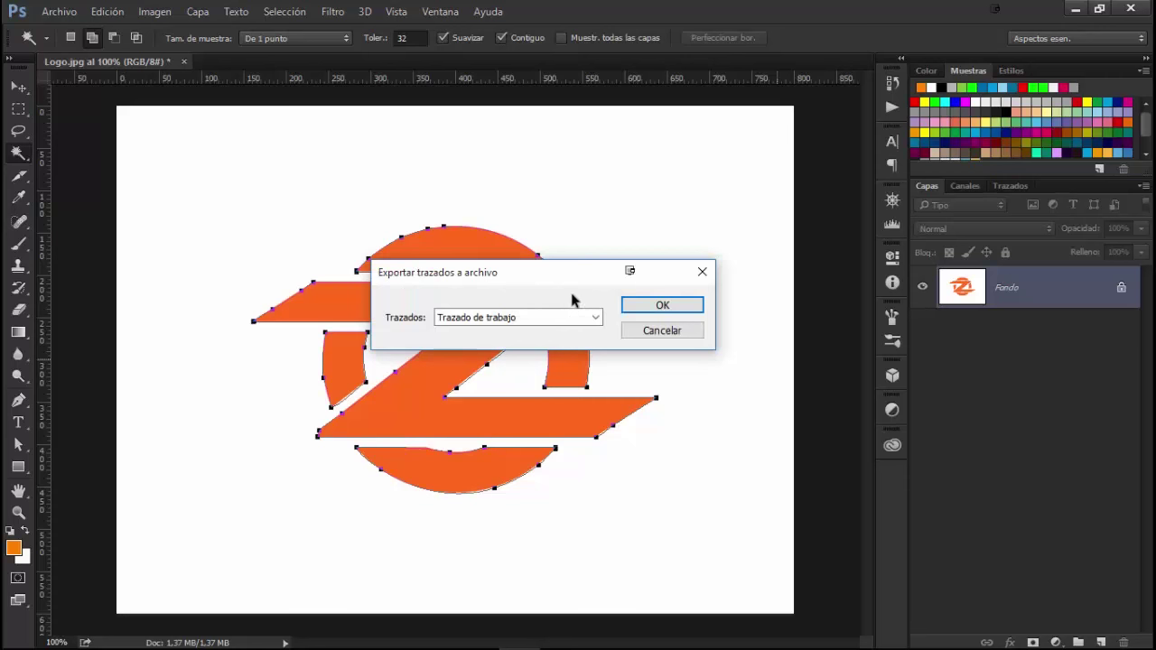
click(666, 309)
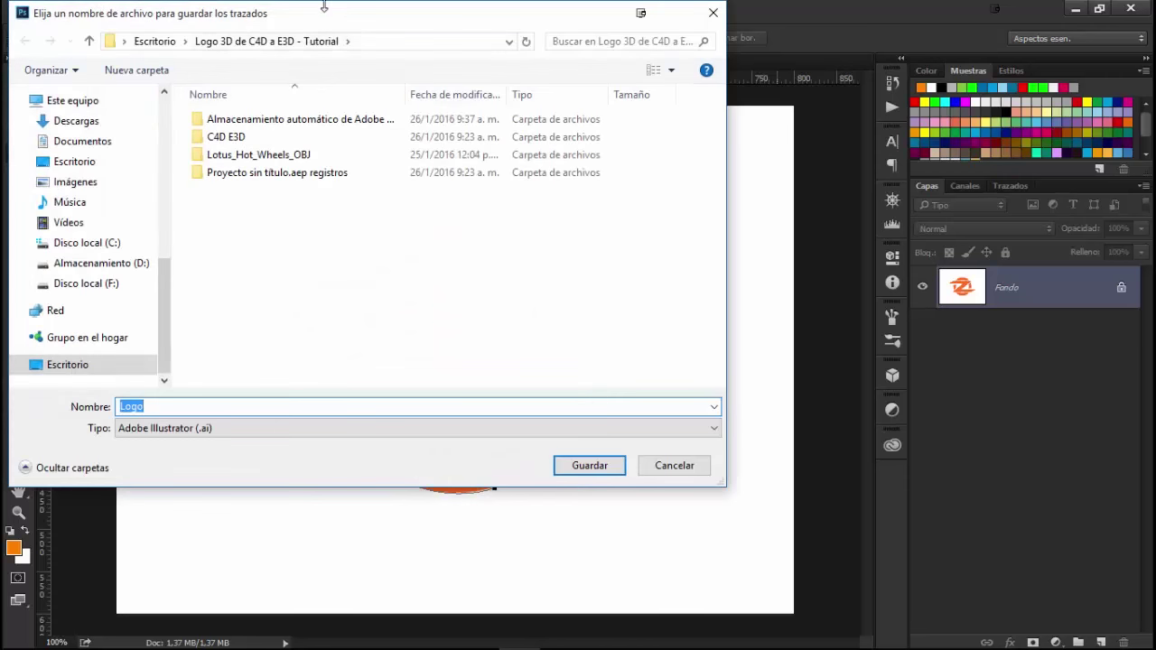
drag(368, 45, 471, 71)
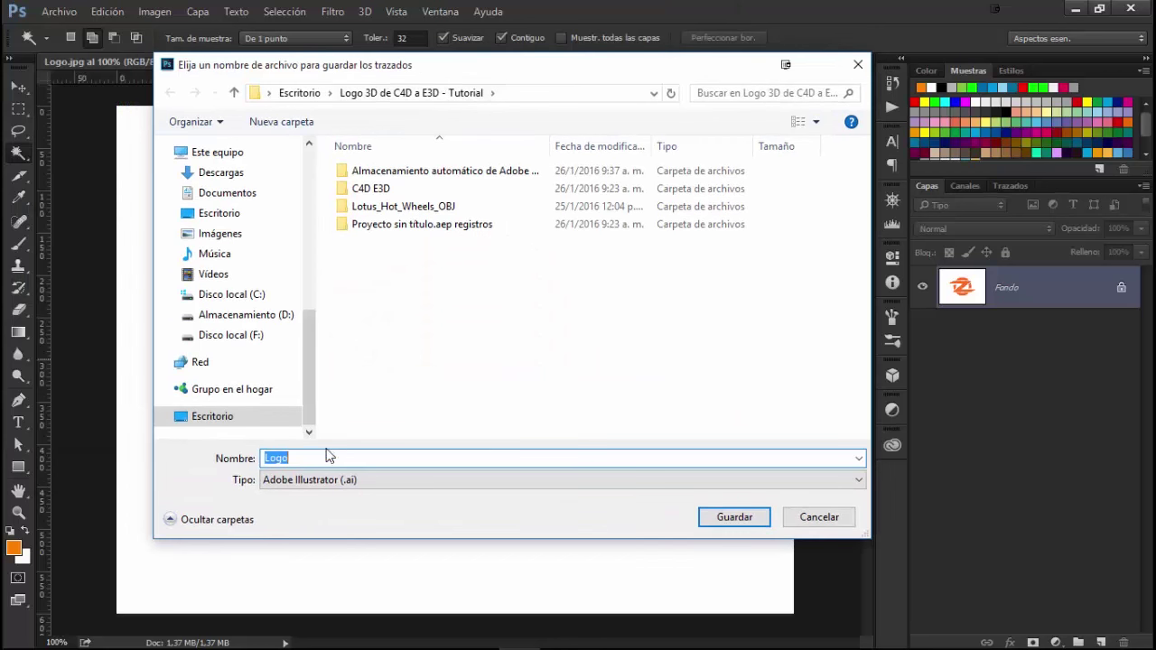
click(307, 457)
click(756, 519)
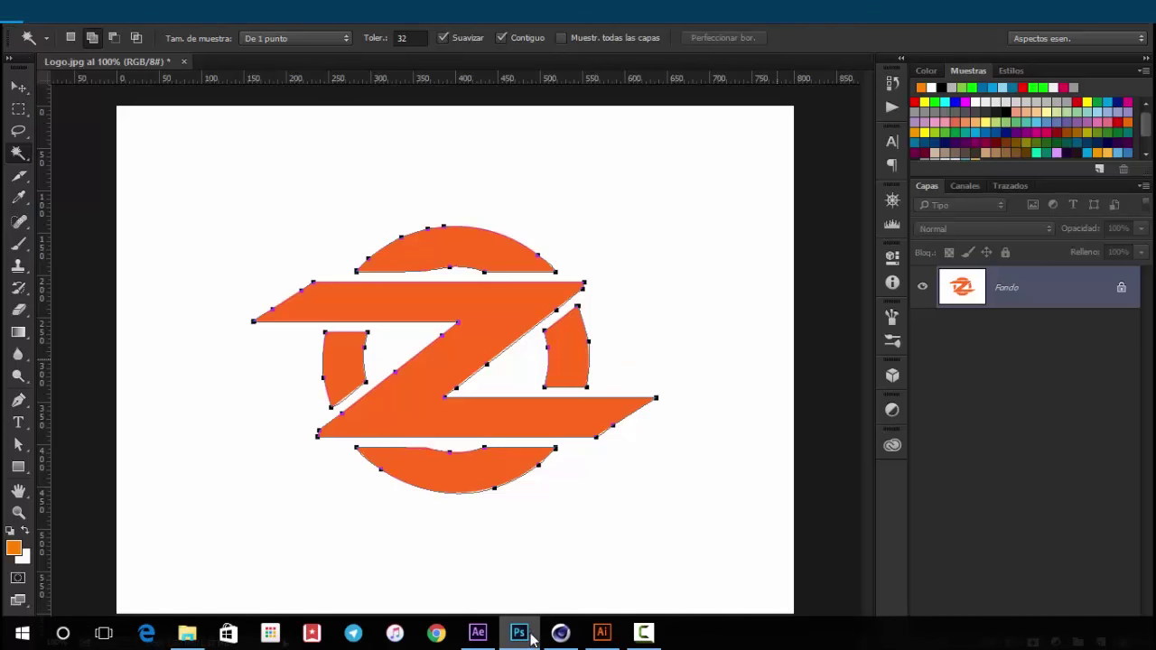
click(561, 632)
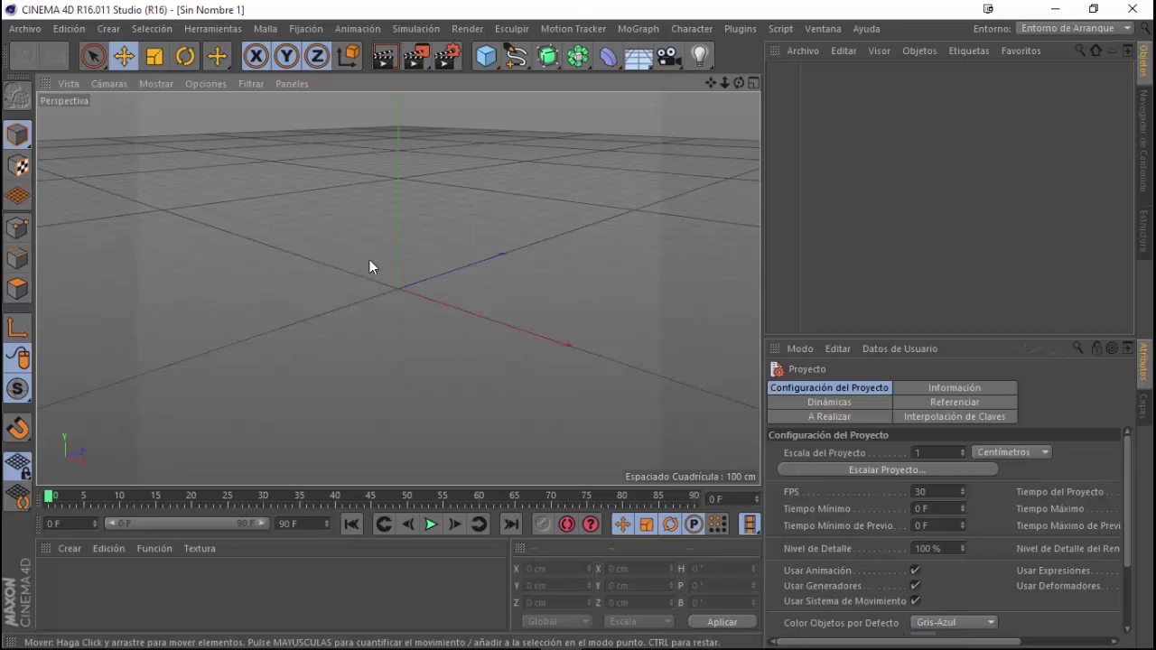
Open the Logo .ai file in Cinema 4D to bring up its Illustrator import options.
click(27, 30)
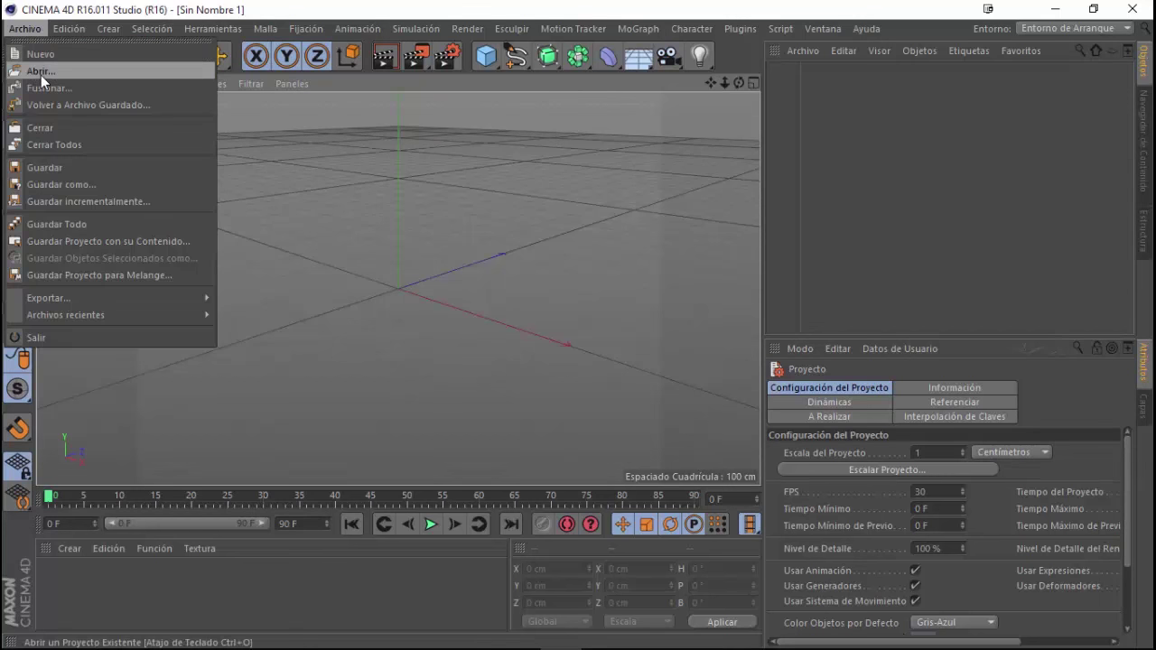
click(39, 72)
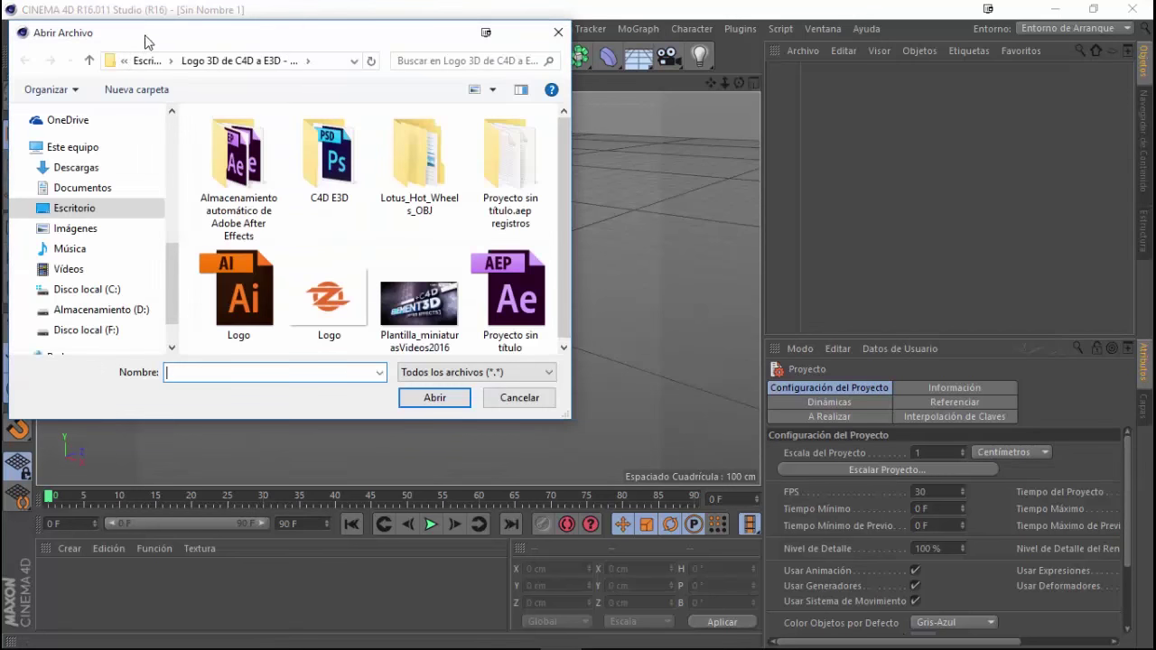
drag(126, 32, 212, 69)
click(319, 336)
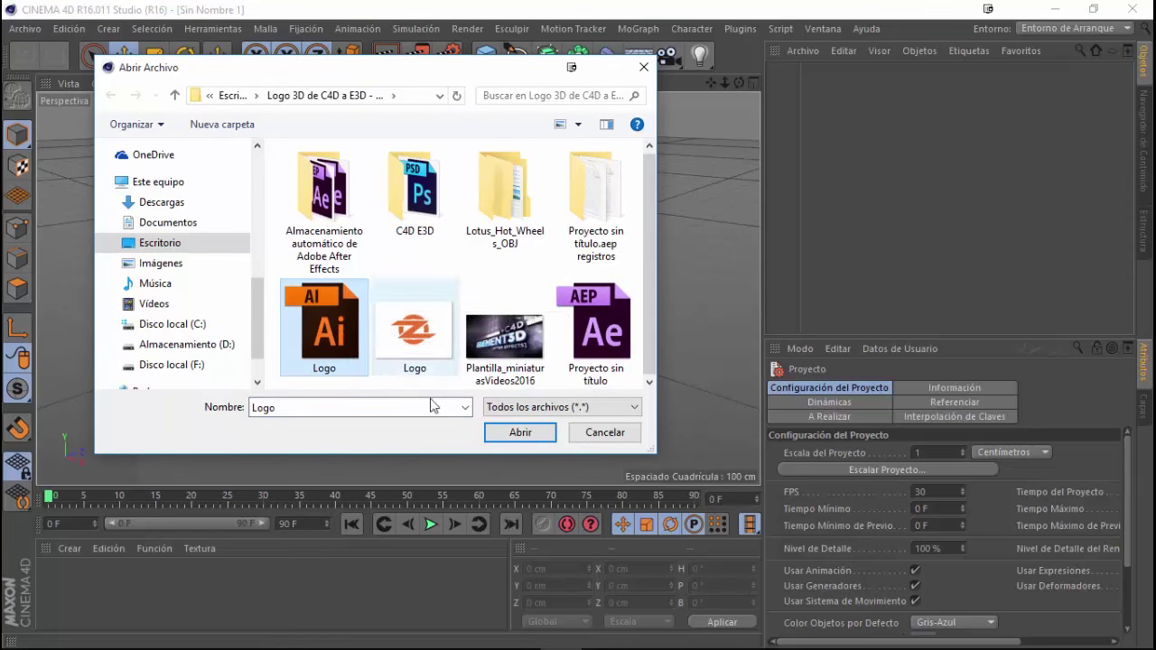
click(522, 434)
mouse_move(495, 262)
mouse_down()
mouse_move(515, 214)
mouse_move(506, 195)
mouse_up()
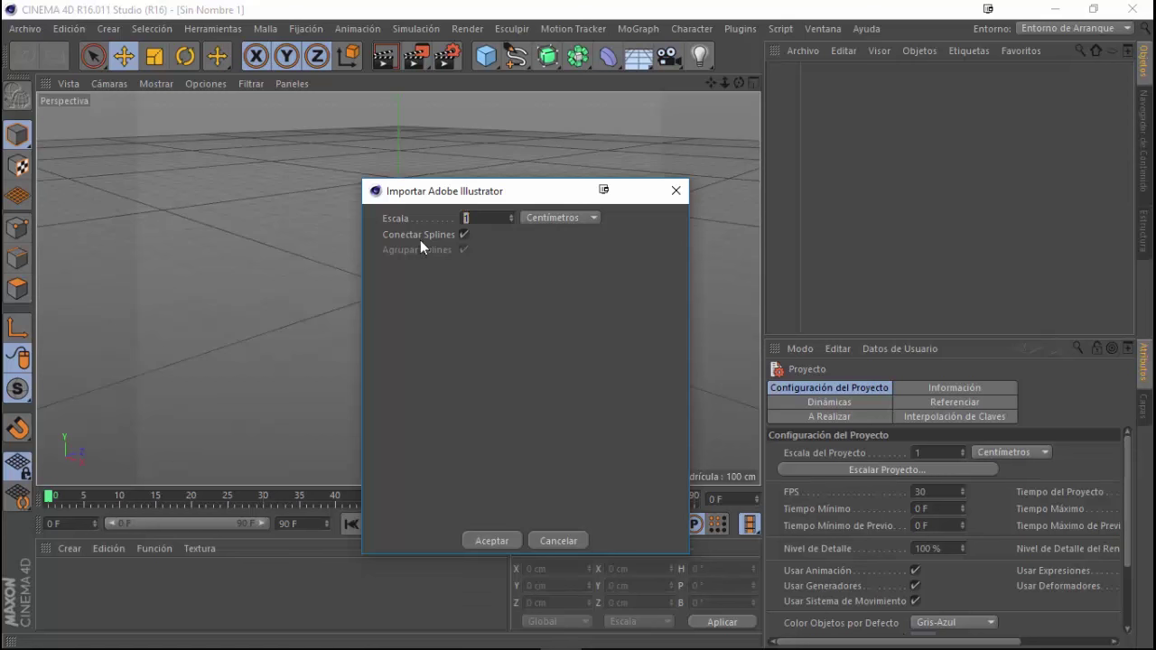
Accept the default Illustrator import settings and orbit around the imported Logo splines.
click(497, 542)
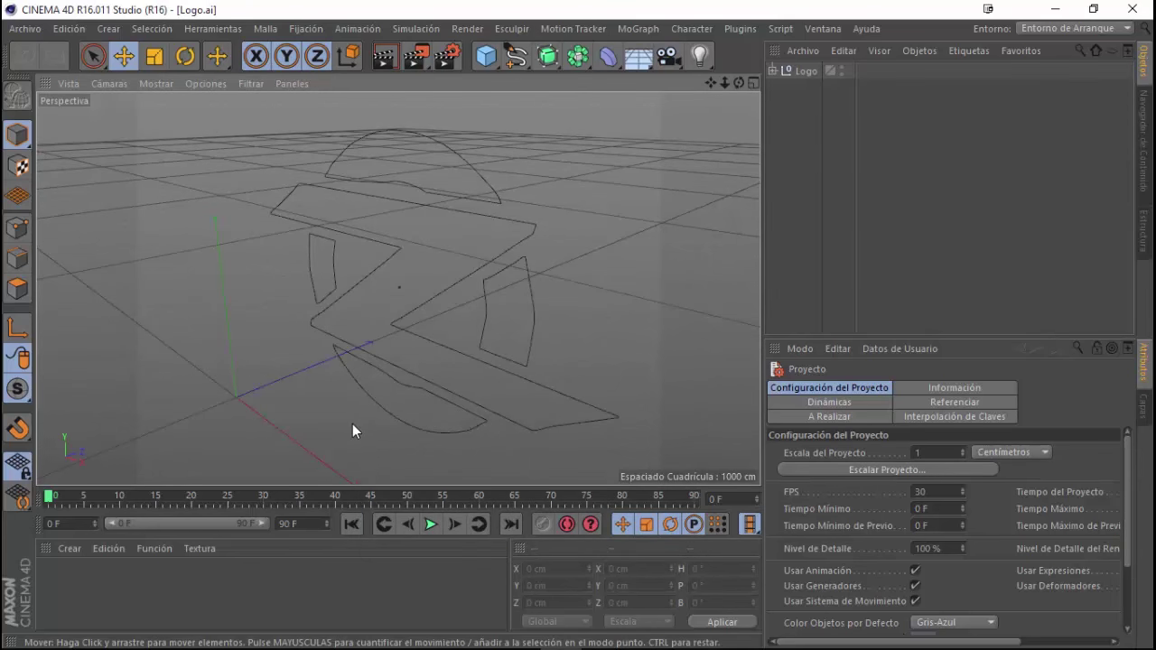
mouse_move(363, 424)
alt+mouse_down()
mouse_move(409, 409)
mouse_move(436, 380)
mouse_move(401, 407)
mouse_move(405, 382)
mouse_move(421, 379)
mouse_move(409, 398)
mouse_move(432, 397)
mouse_move(502, 368)
mouse_move(564, 317)
mouse_move(491, 355)
mouse_move(460, 388)
alt+mouse_up()
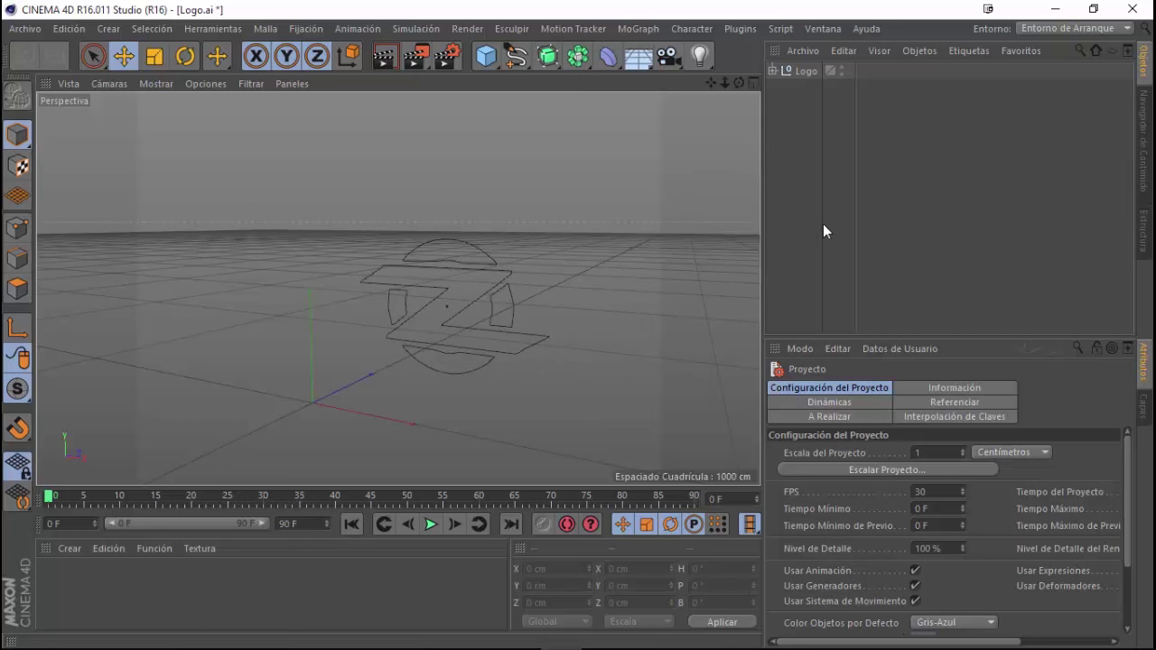
Set the Logo object's P.X and P.Y to 0 cm in the Coord. tab and reframe the view on the logo.
click(804, 72)
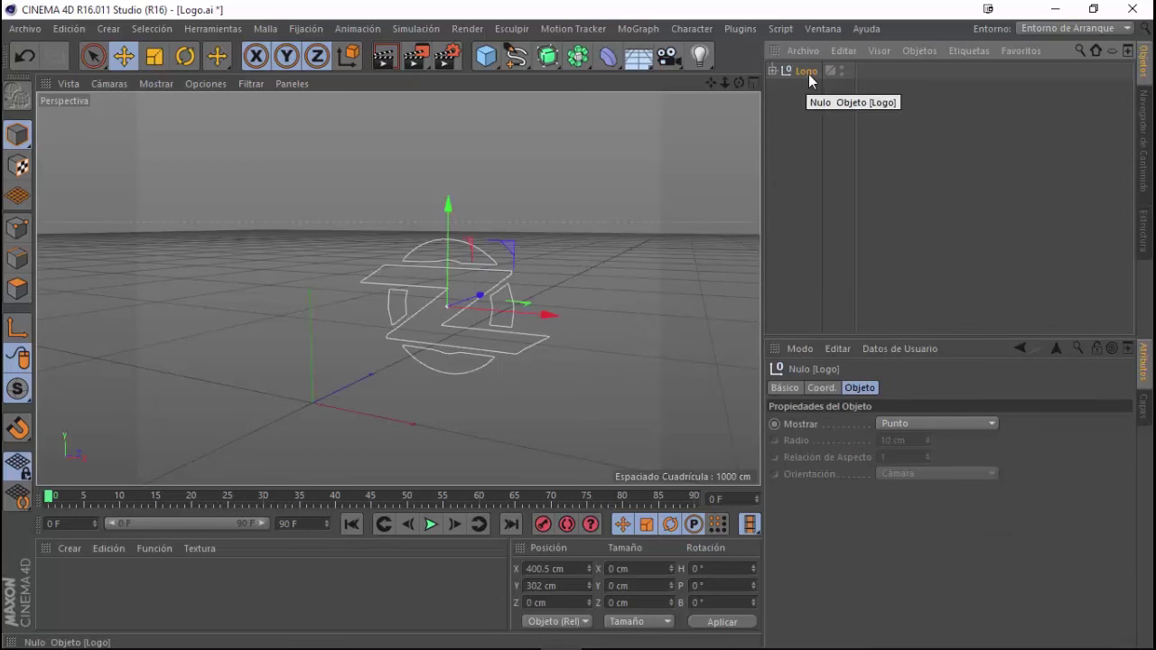
click(788, 389)
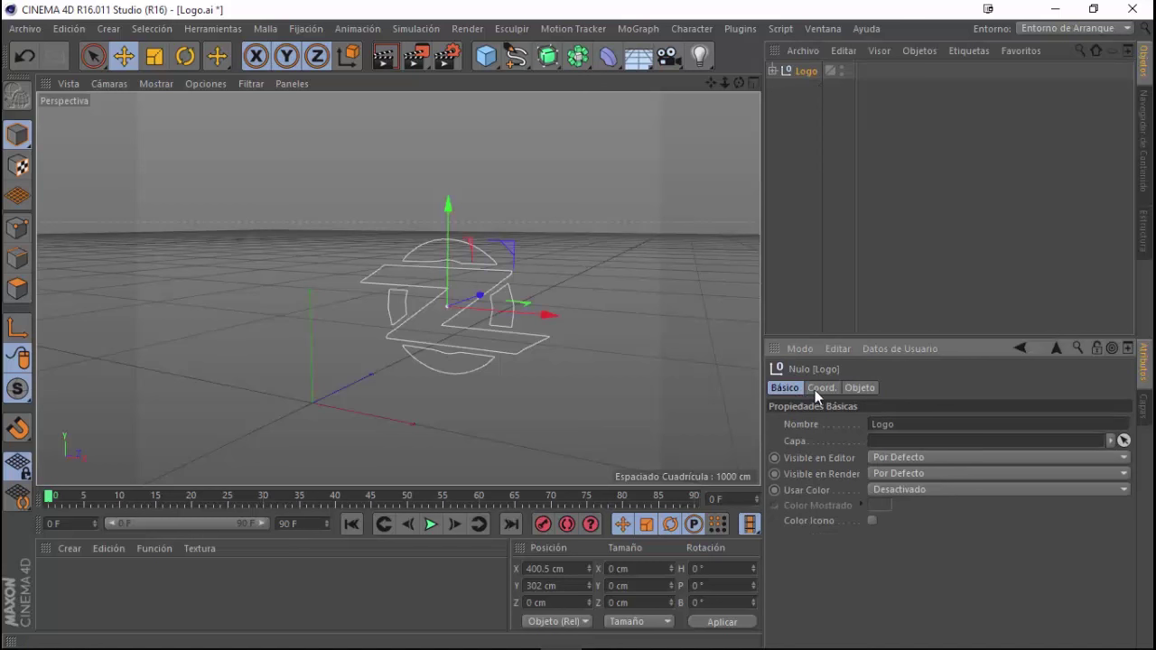
click(818, 389)
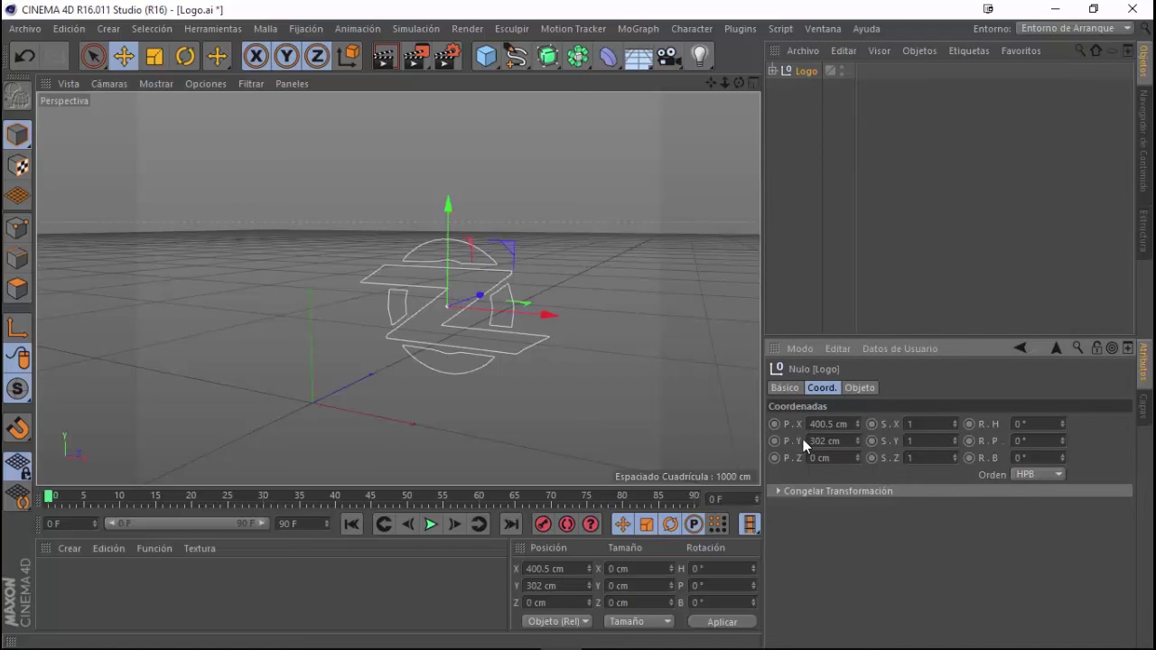
double_click(849, 424)
text(0)
key(Tab)
text(0)
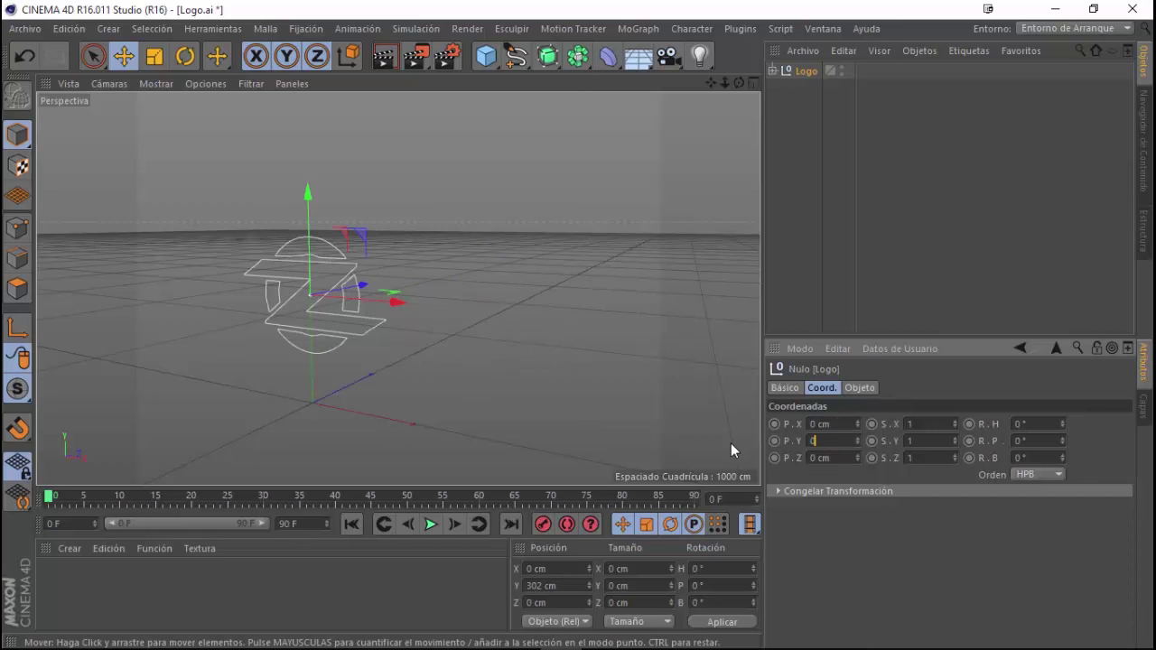
key(Return)
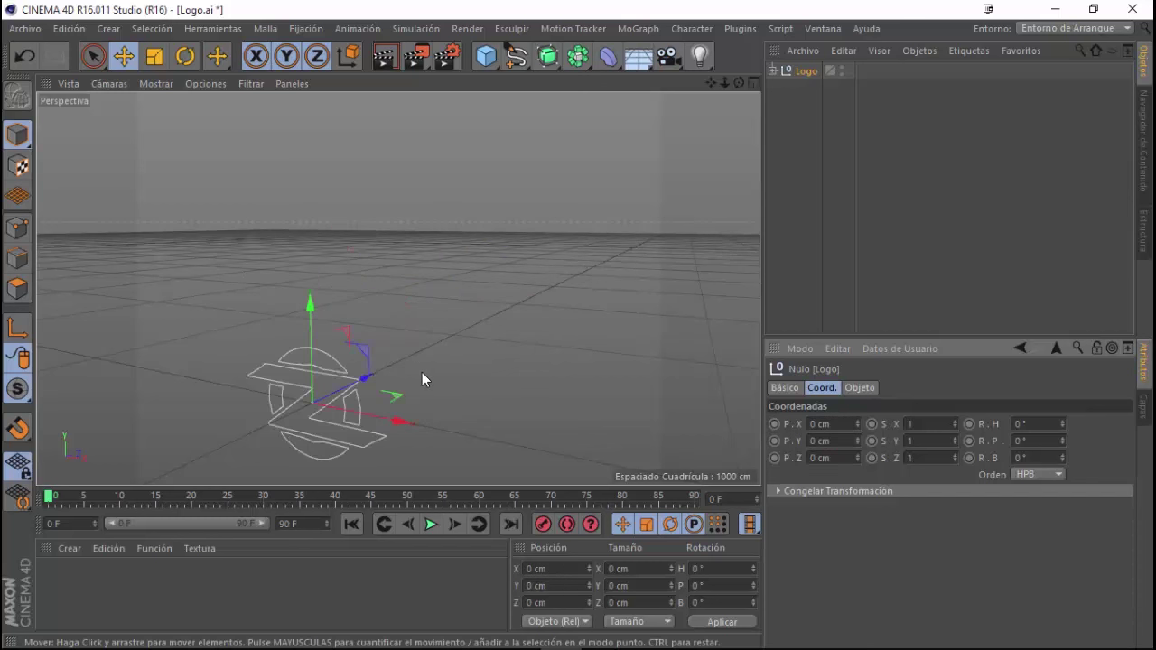
middle_click(424, 369)
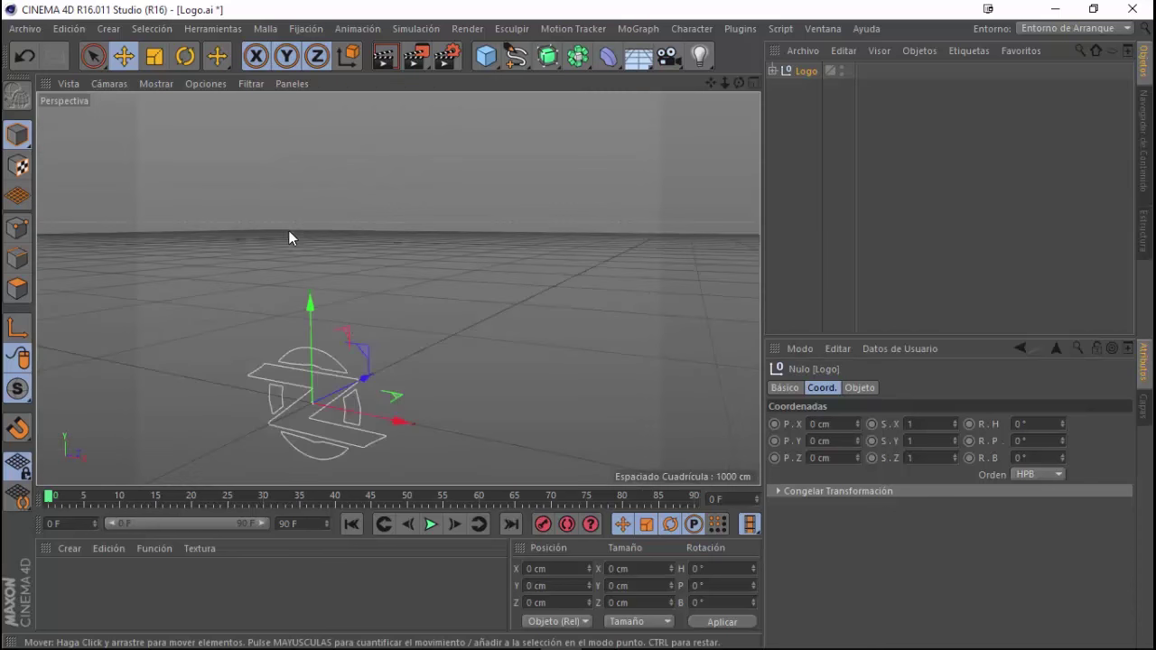
middle_click(288, 230)
mouse_move(445, 324)
alt+mouse_down()
mouse_move(376, 373)
mouse_move(386, 347)
mouse_move(438, 328)
mouse_move(404, 361)
alt+mouse_up()
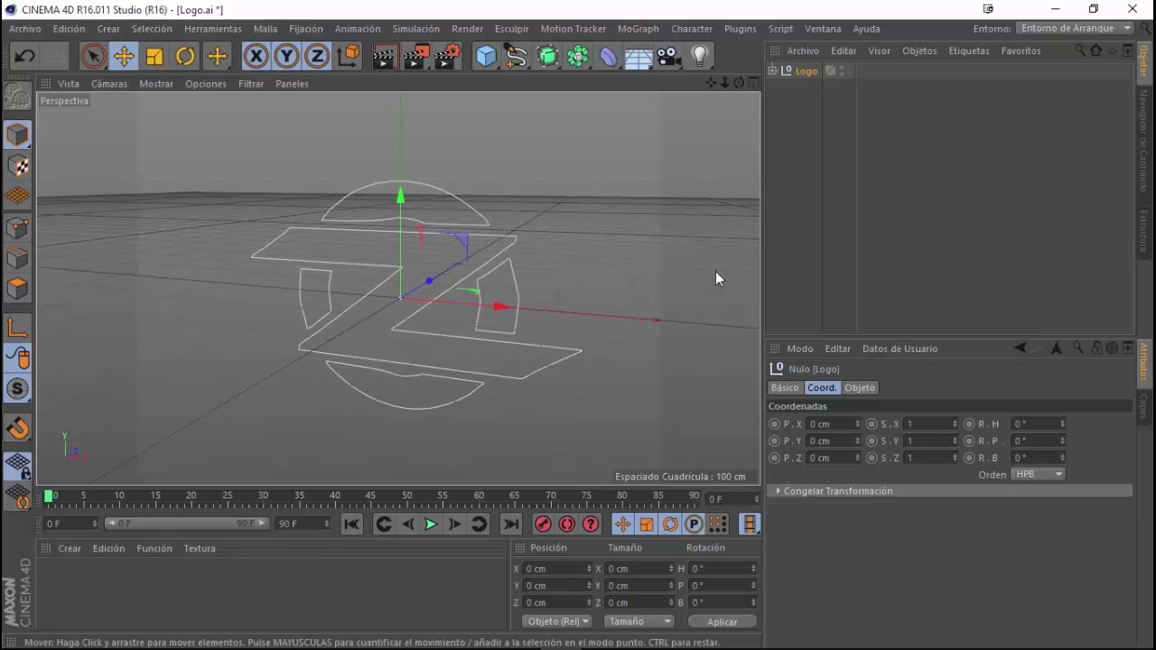
Expand Logo and inspect Trayectoria 1 to 5 (top arc, Z, other arcs, bottom arc), then deselect.
click(773, 71)
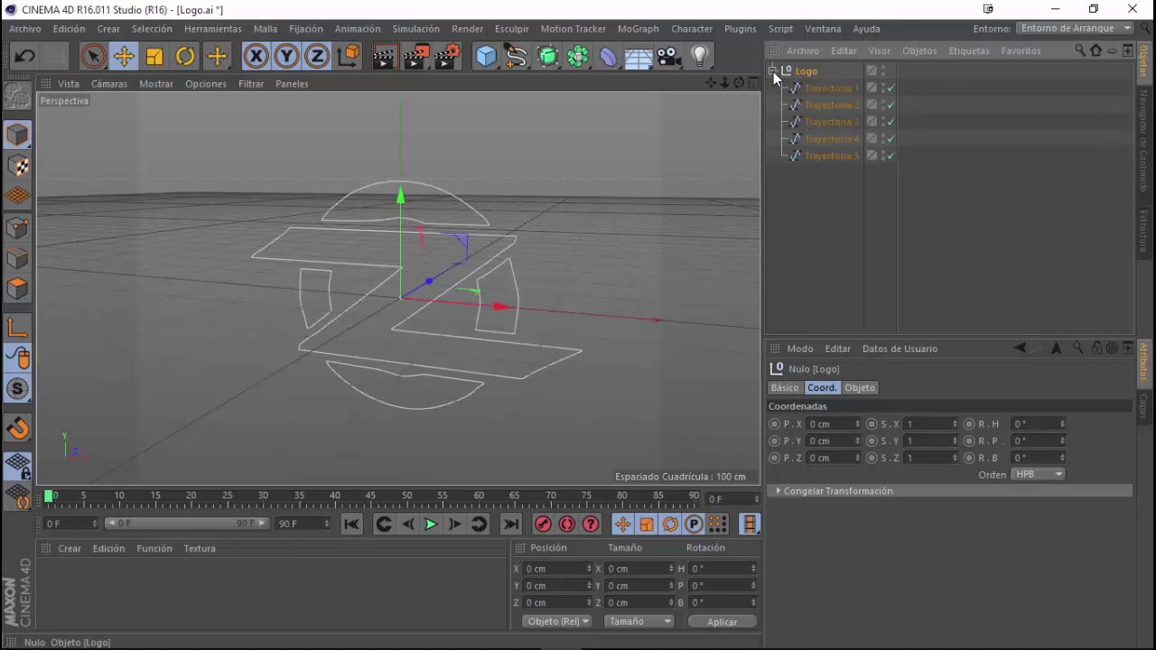
click(823, 88)
click(823, 104)
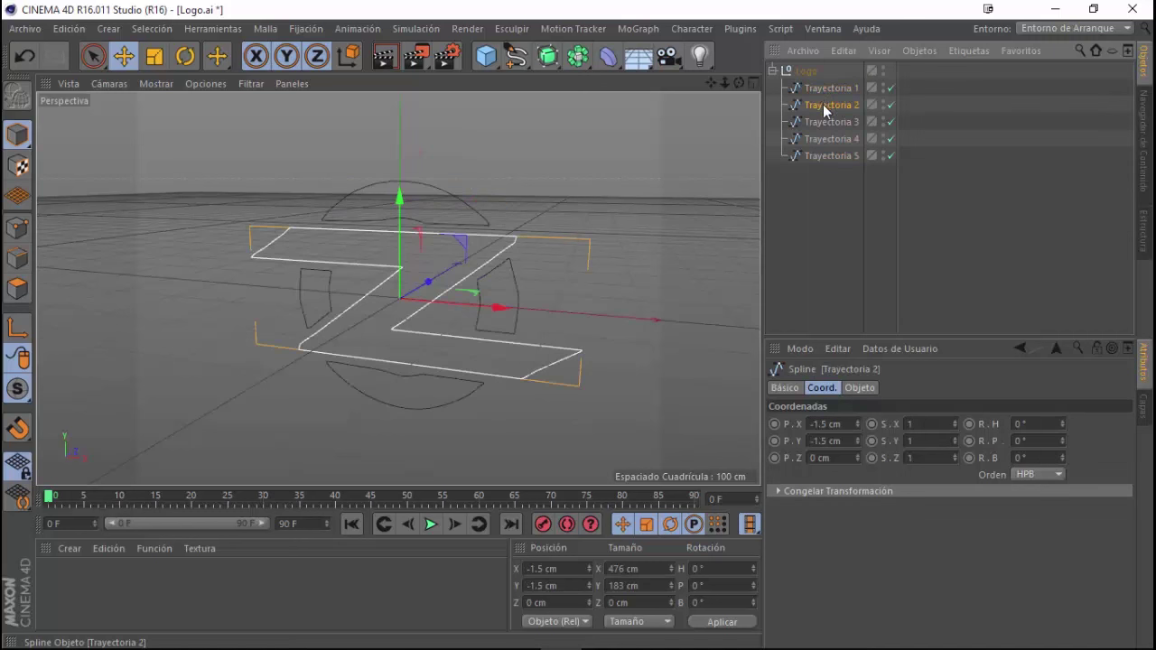
click(827, 122)
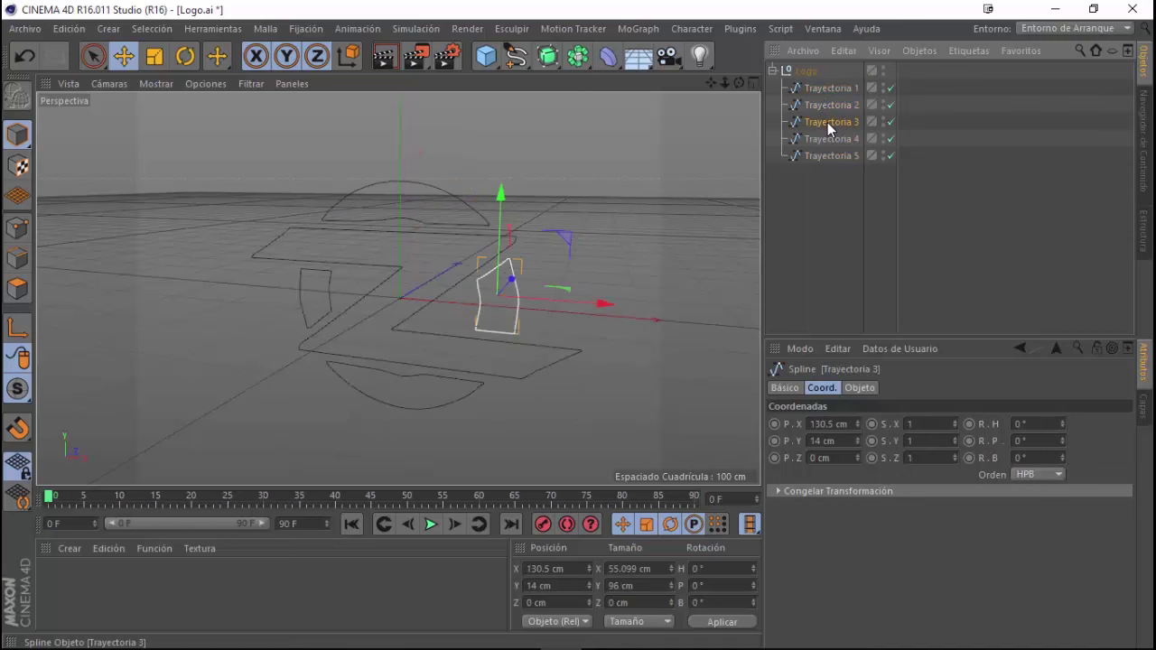
click(827, 142)
click(825, 156)
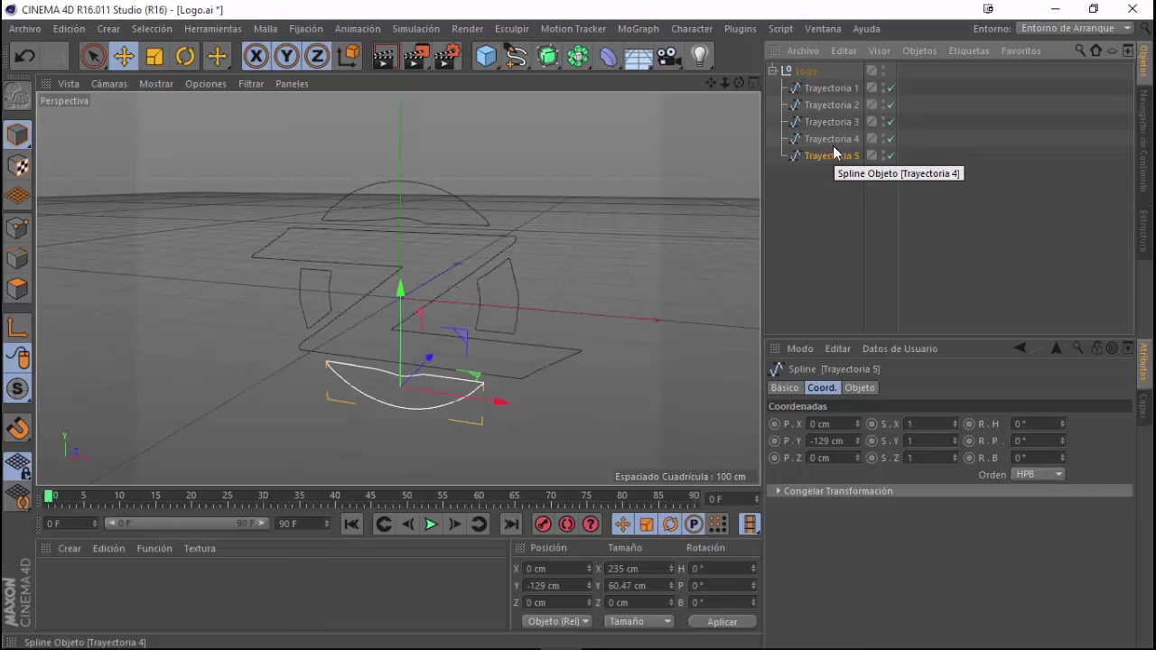
click(819, 195)
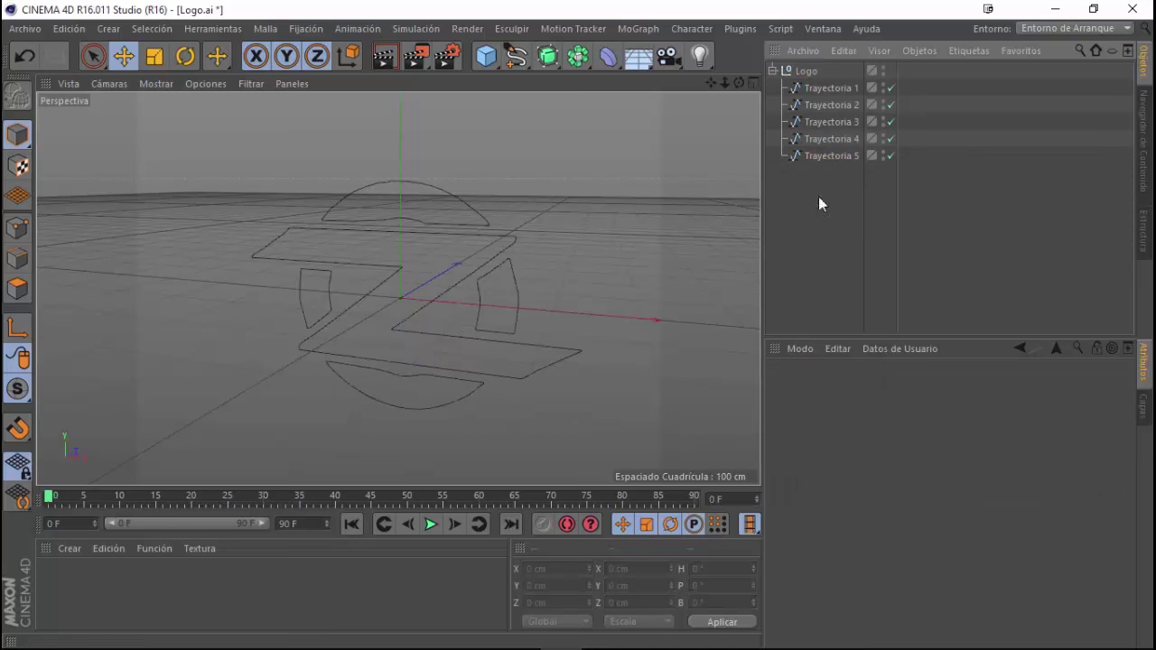
Add an Extrusión generator and duplicate it into five Extrusión objects.
click(556, 59)
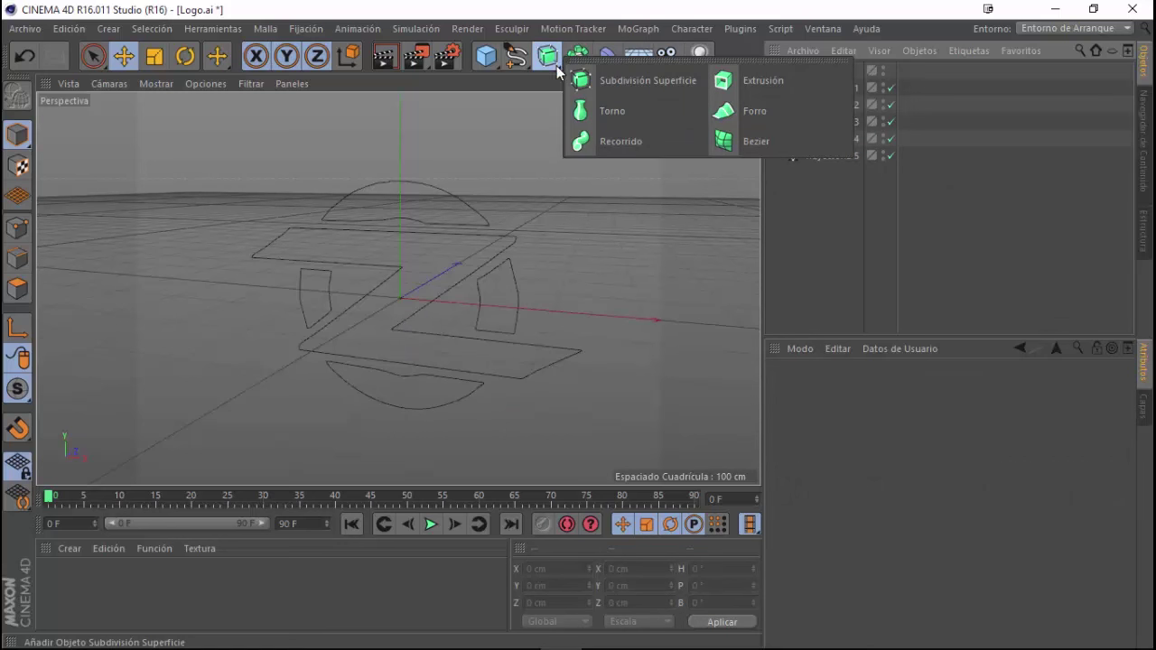
click(768, 80)
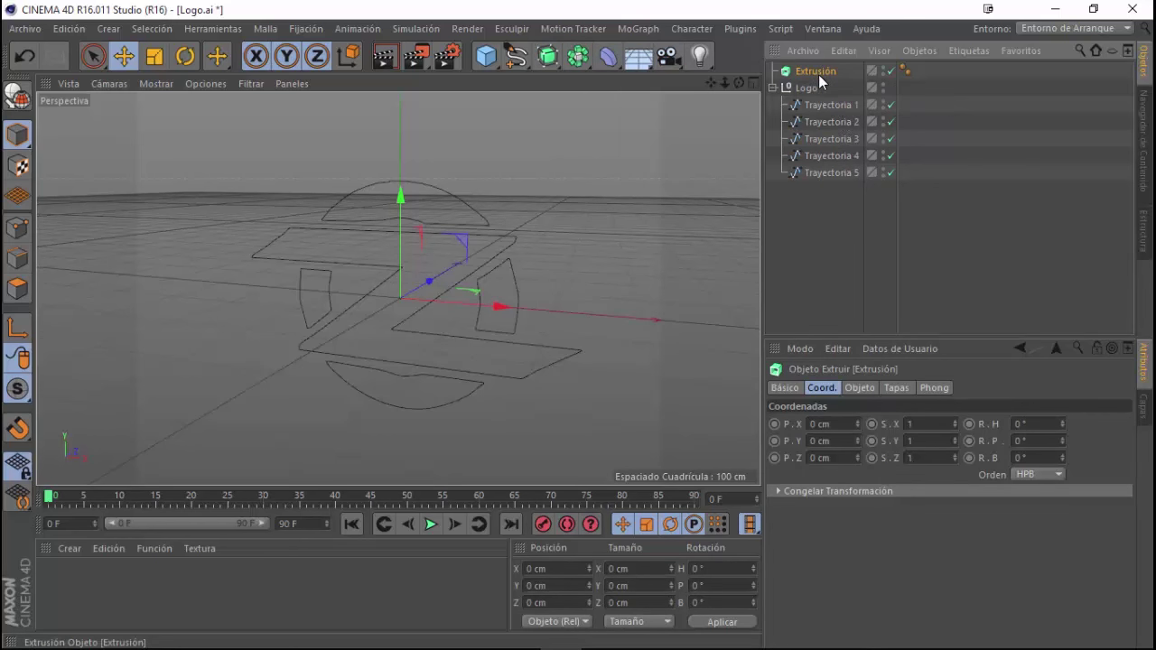
ctrl+drag(818, 76, 818, 135)
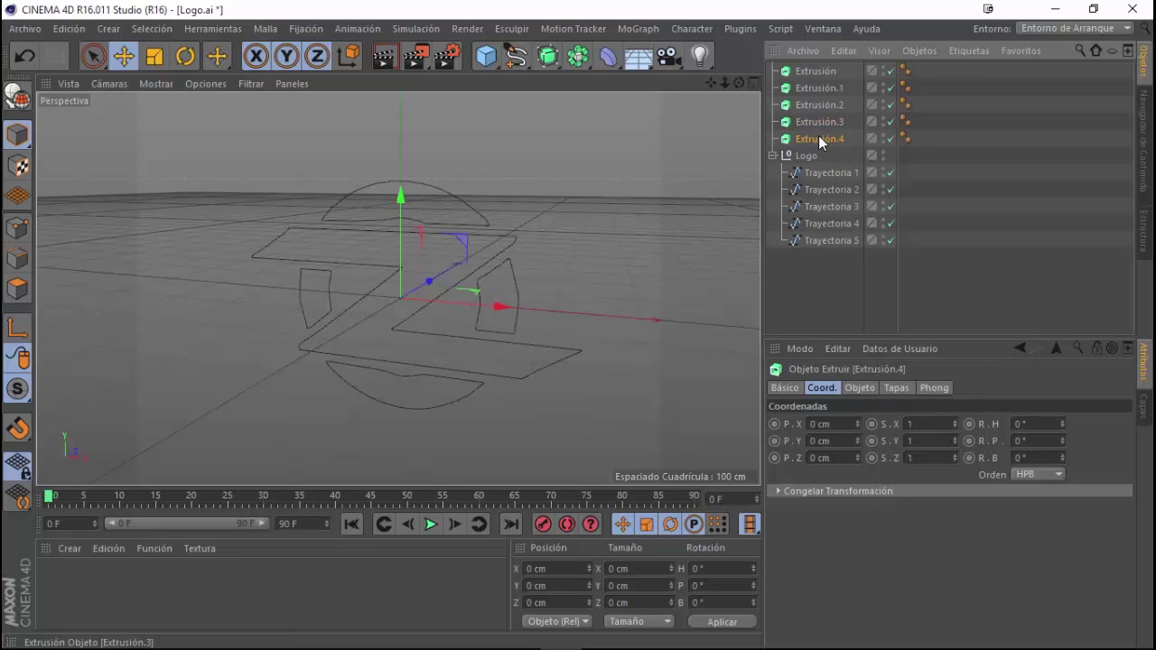
click(820, 86)
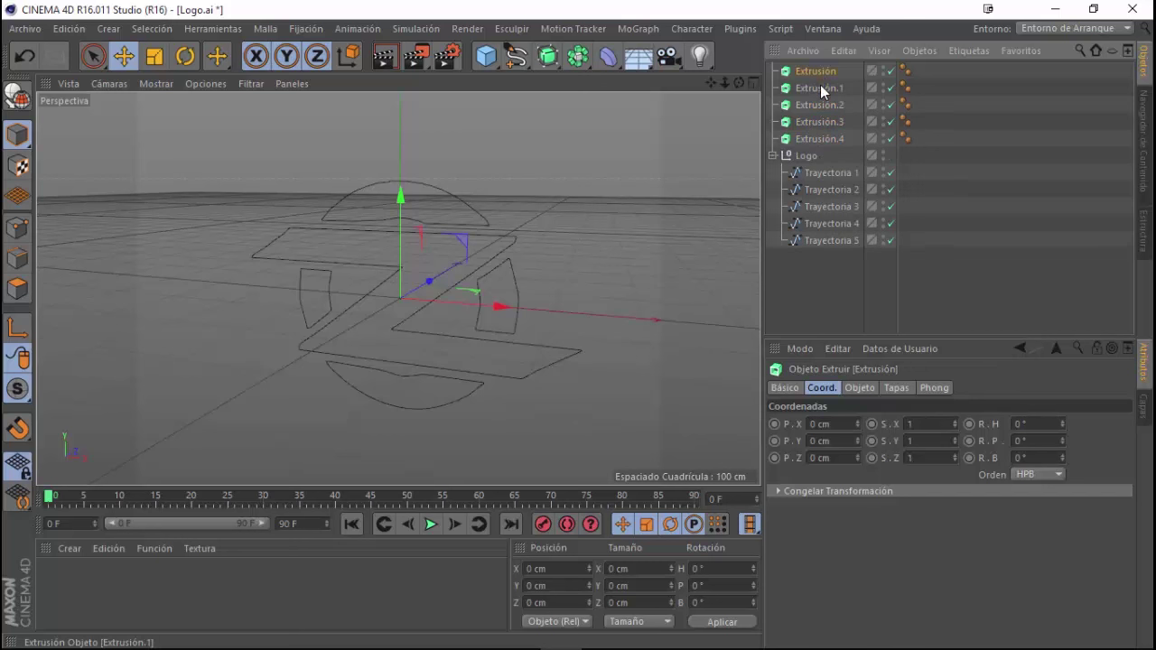
click(821, 137)
Drop each Trayectoria path into its own Extrusión and delete the empty Logo group.
click(829, 172)
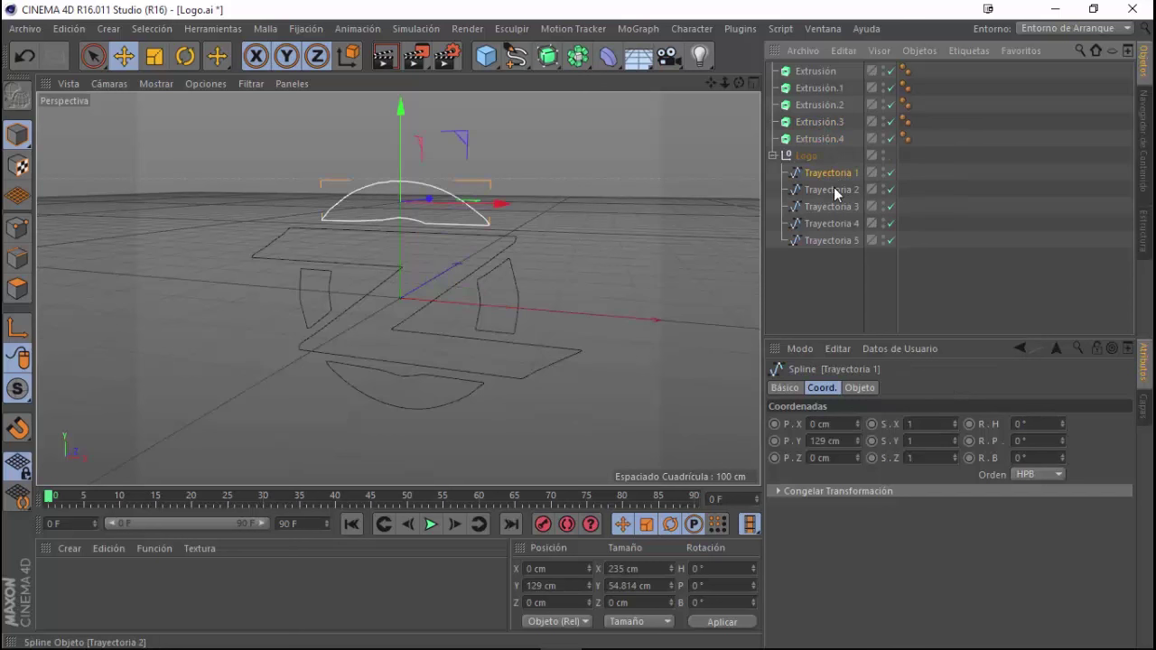
click(835, 191)
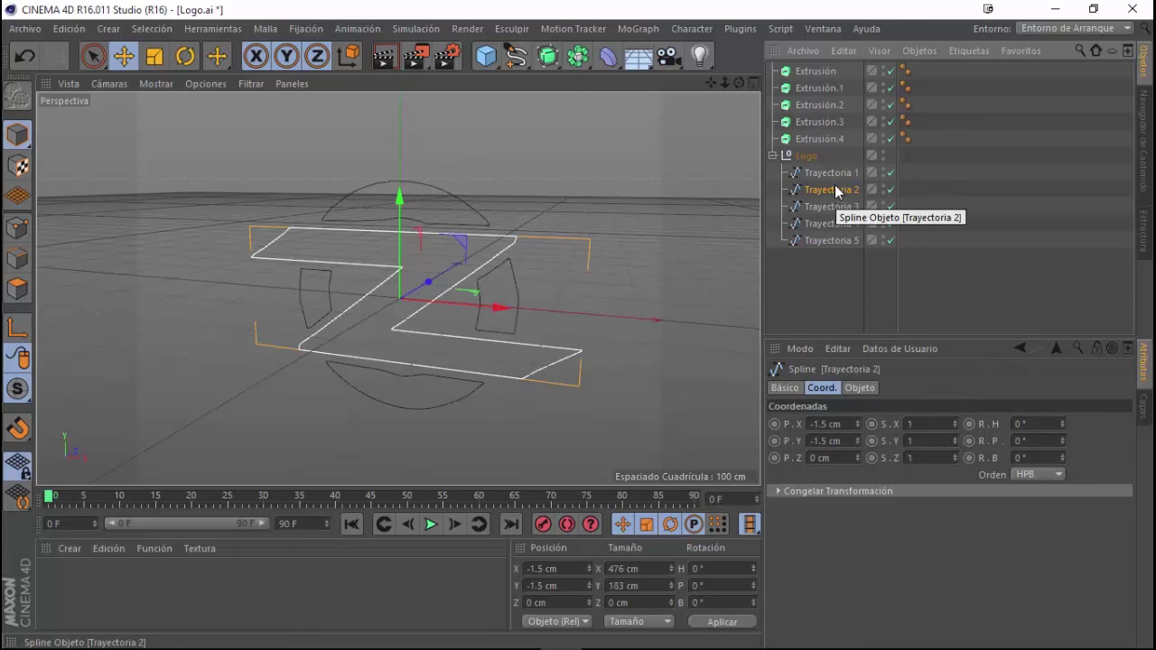
click(838, 173)
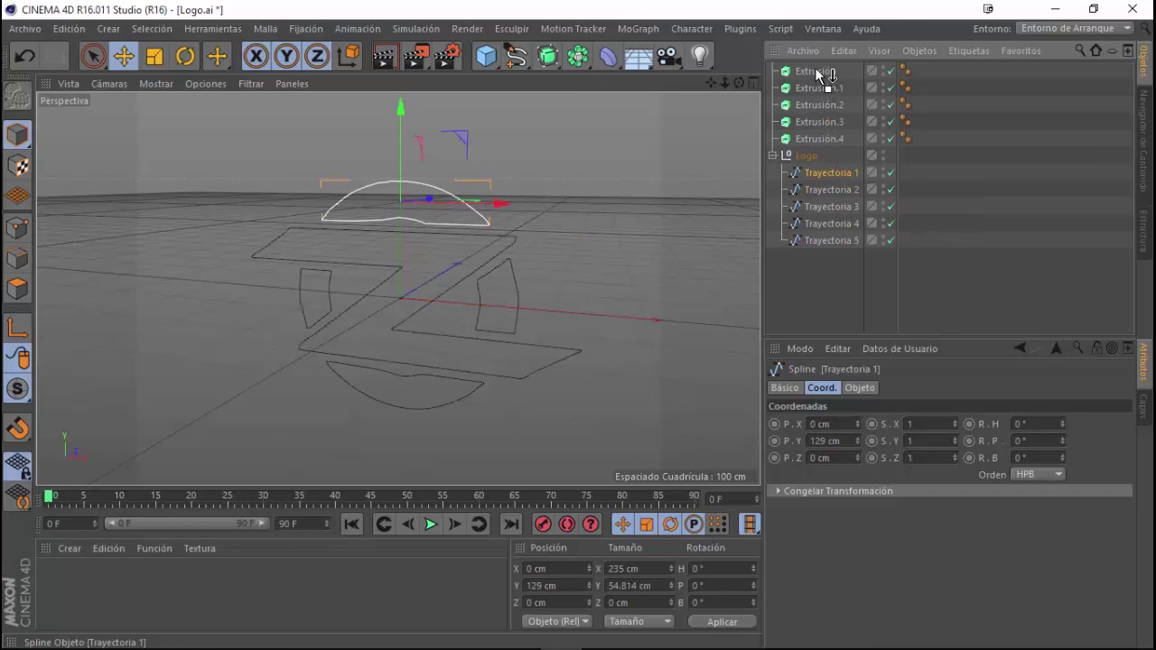
drag(815, 69, 815, 70)
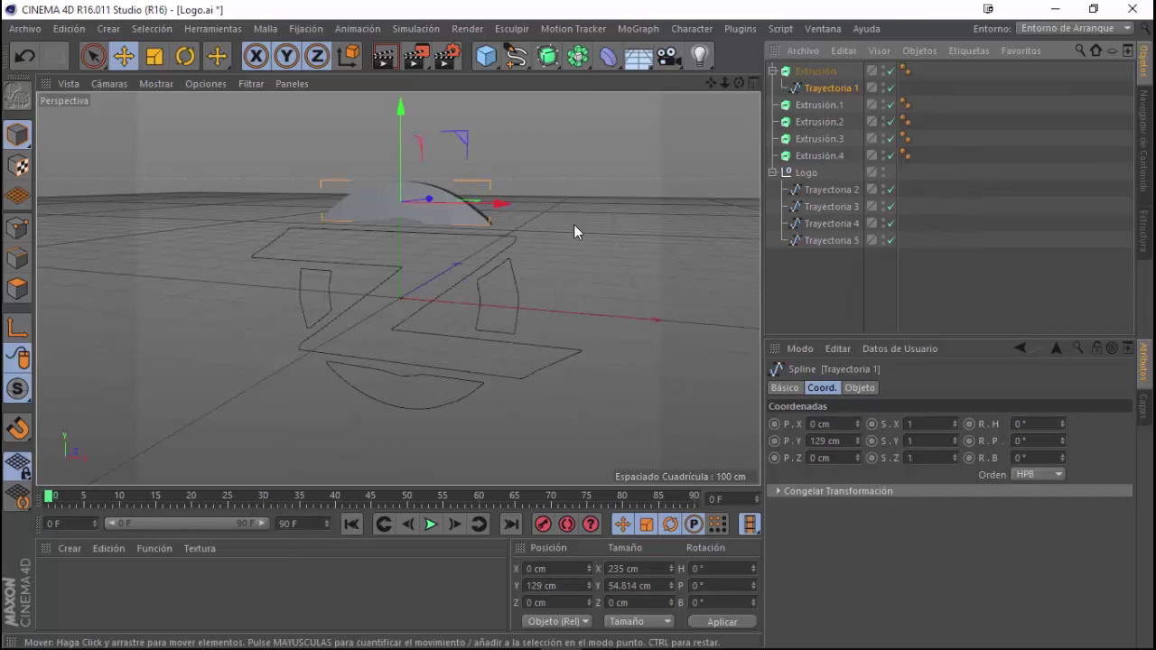
mouse_move(572, 224)
alt+mouse_down()
mouse_move(501, 248)
mouse_move(504, 209)
alt+mouse_up()
drag(812, 192, 821, 107)
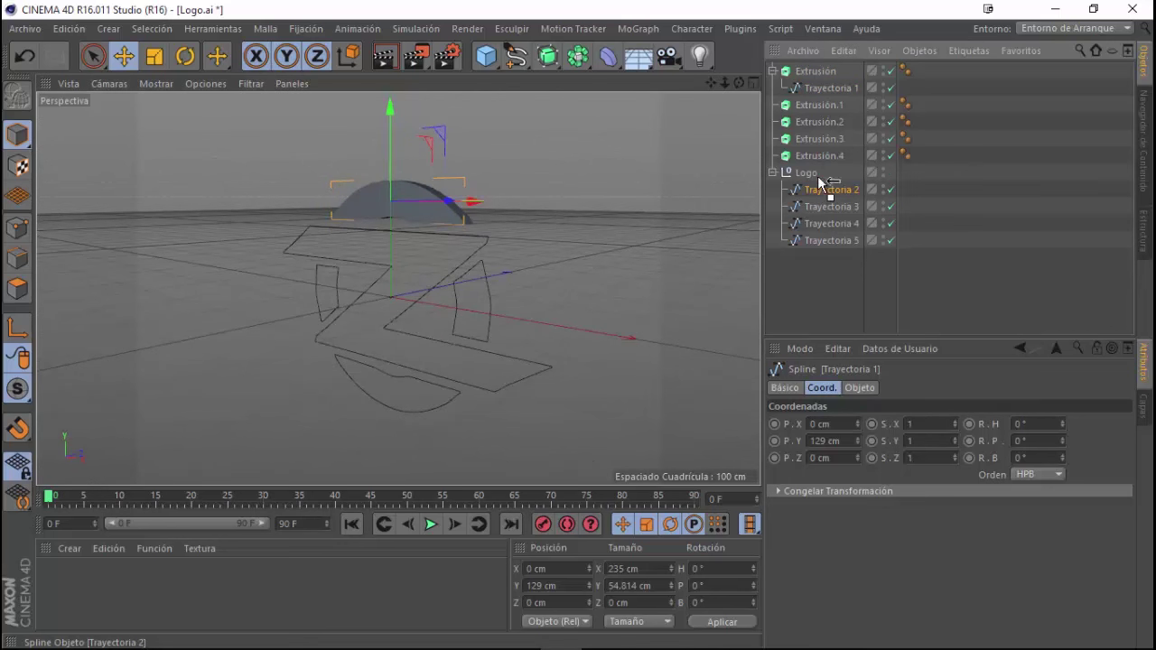
drag(822, 210, 823, 138)
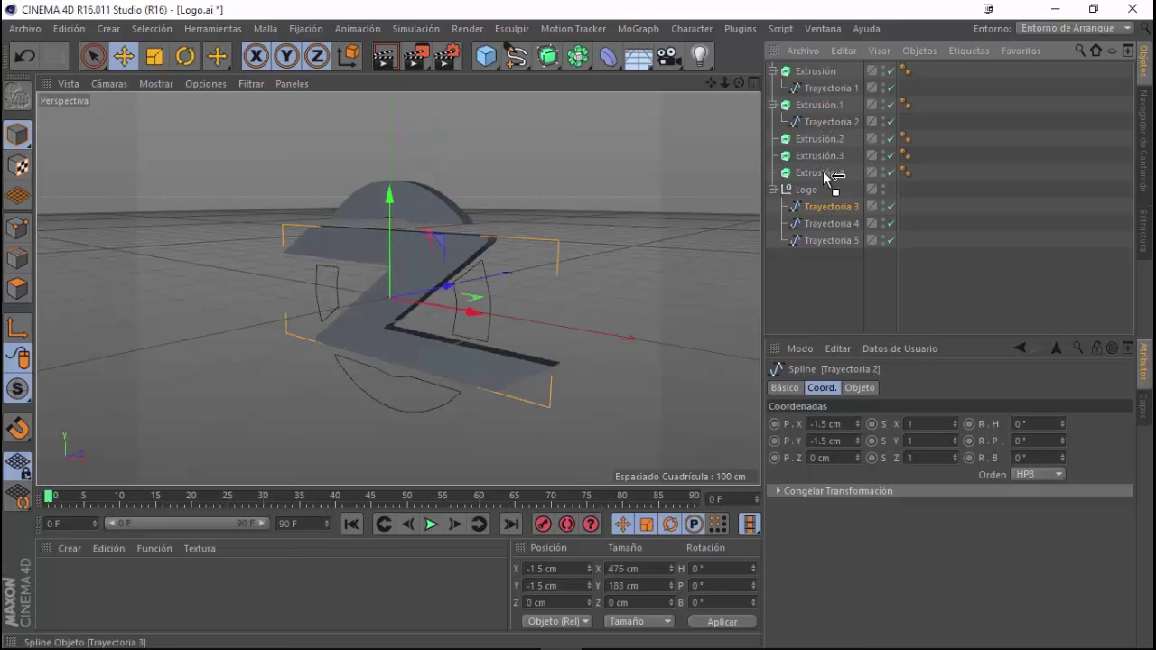
mouse_move(825, 223)
mouse_down()
mouse_move(824, 171)
mouse_move(829, 226)
mouse_move(827, 207)
mouse_up()
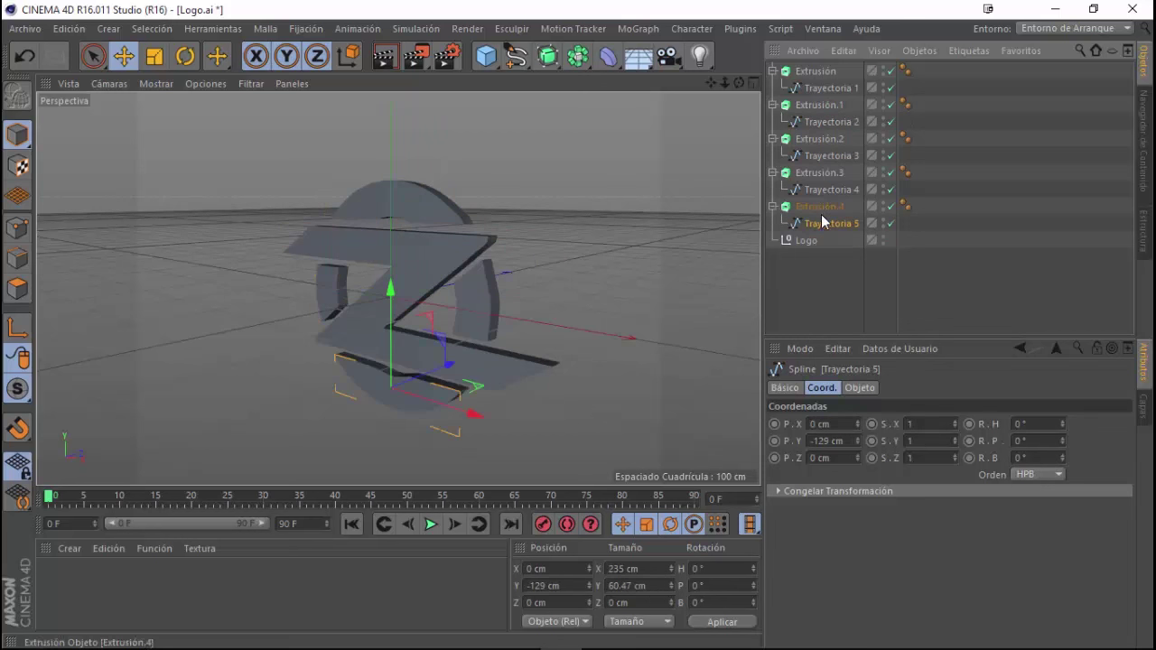
click(803, 241)
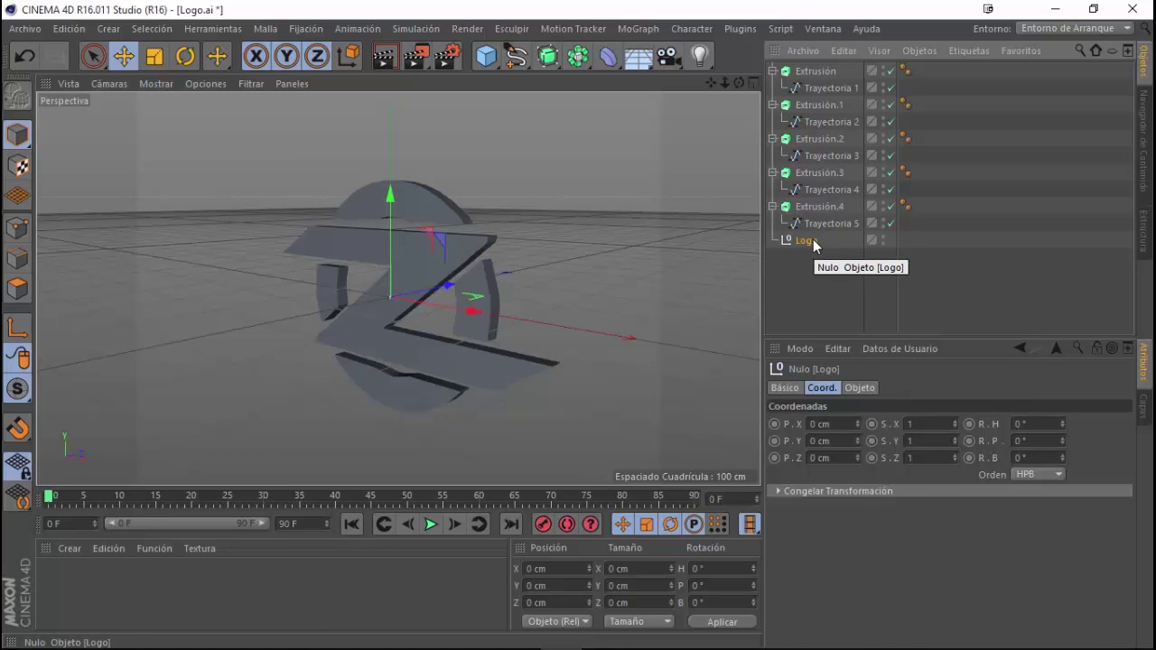
key(Delete)
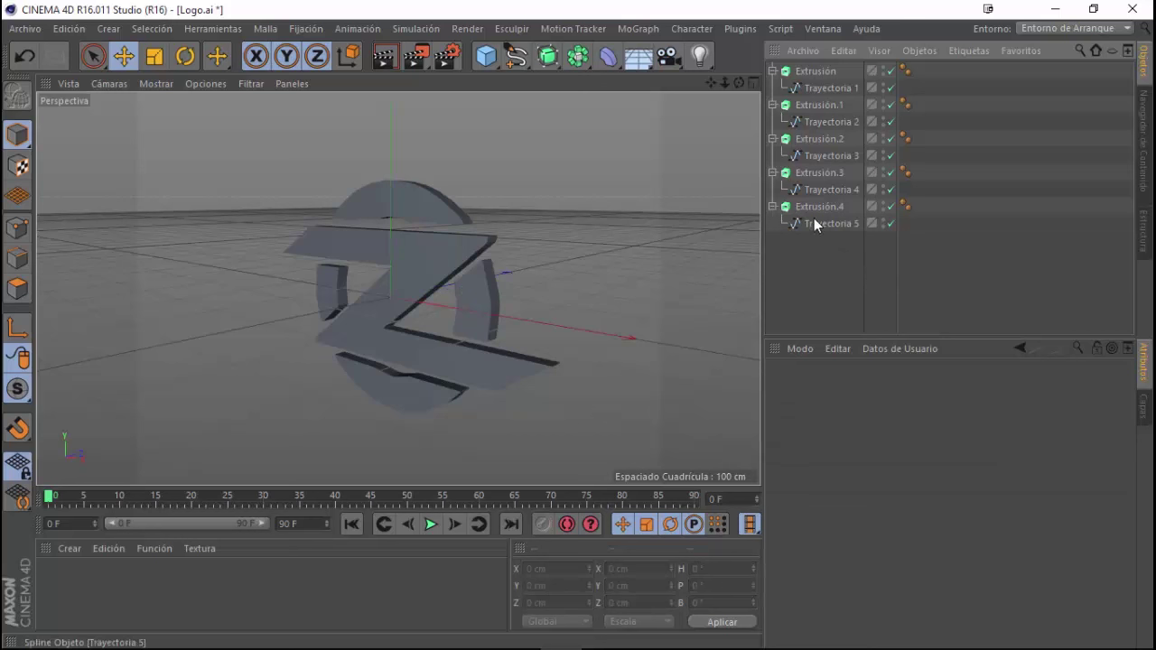
Collapse the five Extrusión objects and select all of them together.
click(773, 207)
click(773, 173)
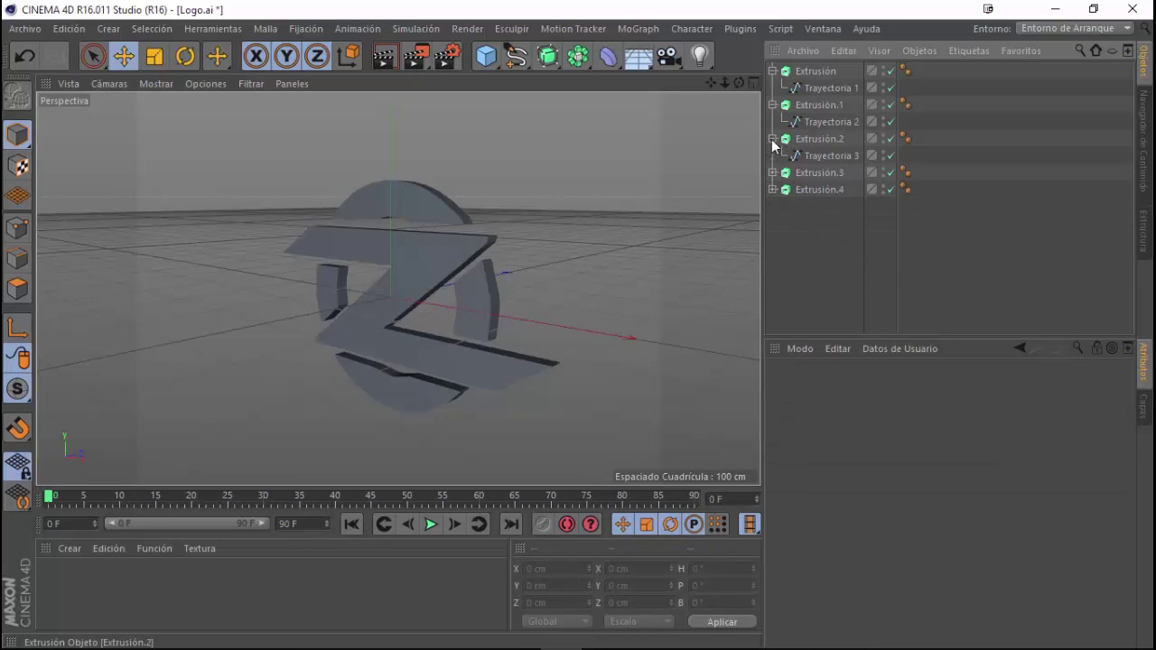
click(773, 138)
click(773, 104)
click(772, 71)
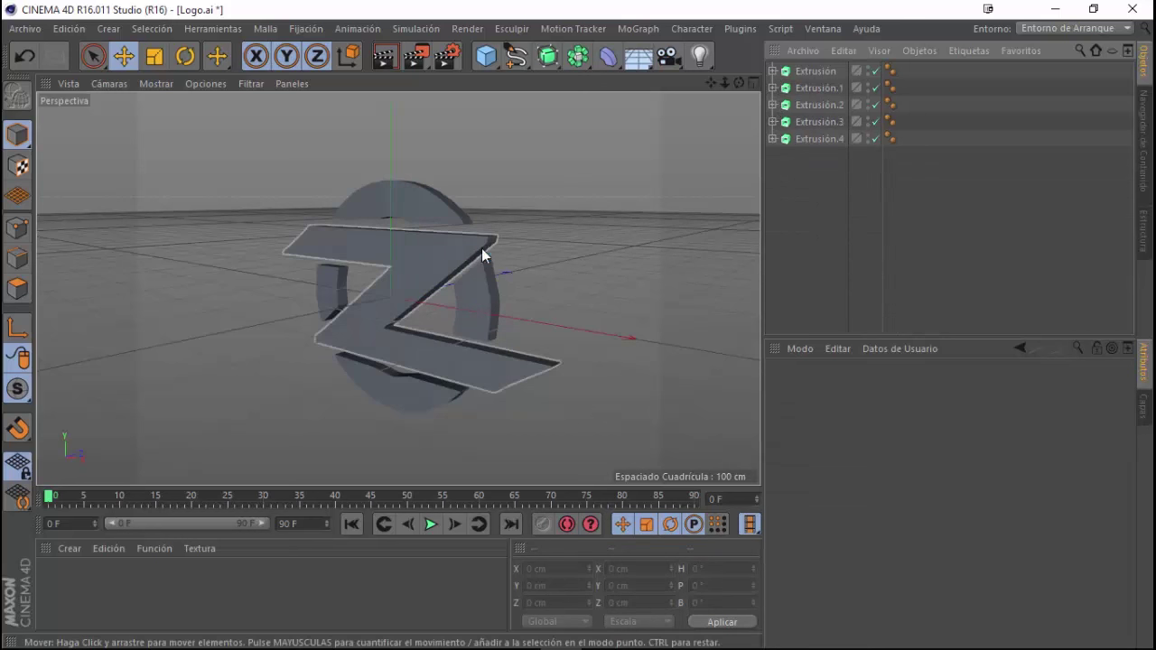
mouse_move(356, 376)
alt+mouse_down()
mouse_move(411, 325)
mouse_move(333, 354)
mouse_move(353, 352)
alt+mouse_up()
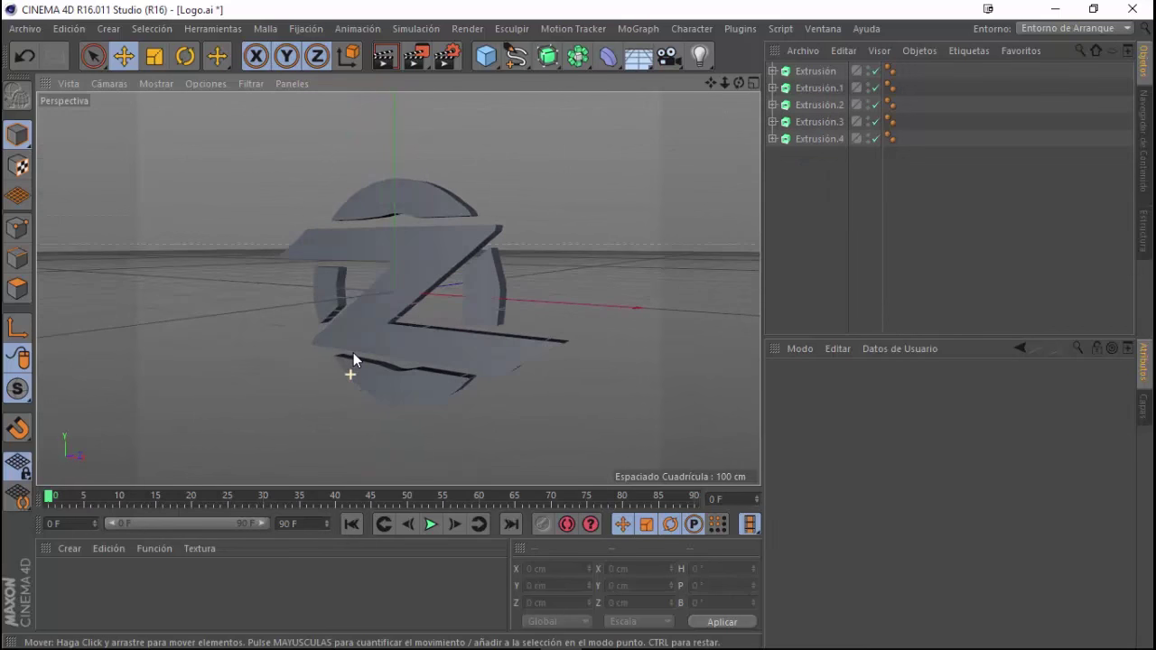
click(816, 140)
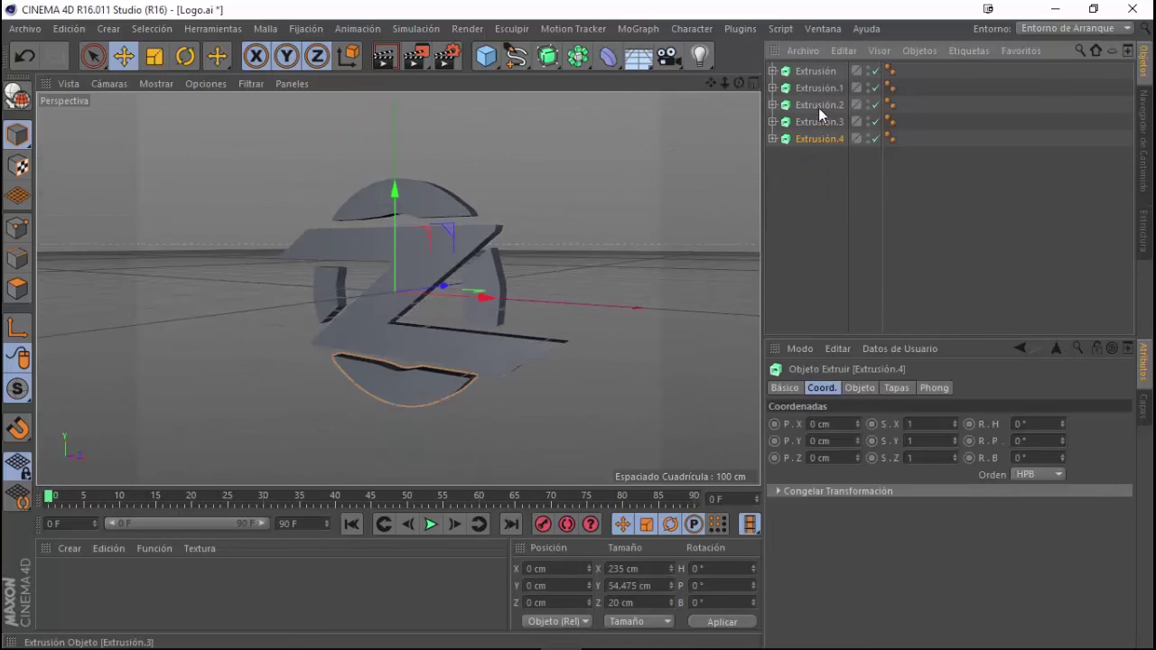
shift+click(818, 72)
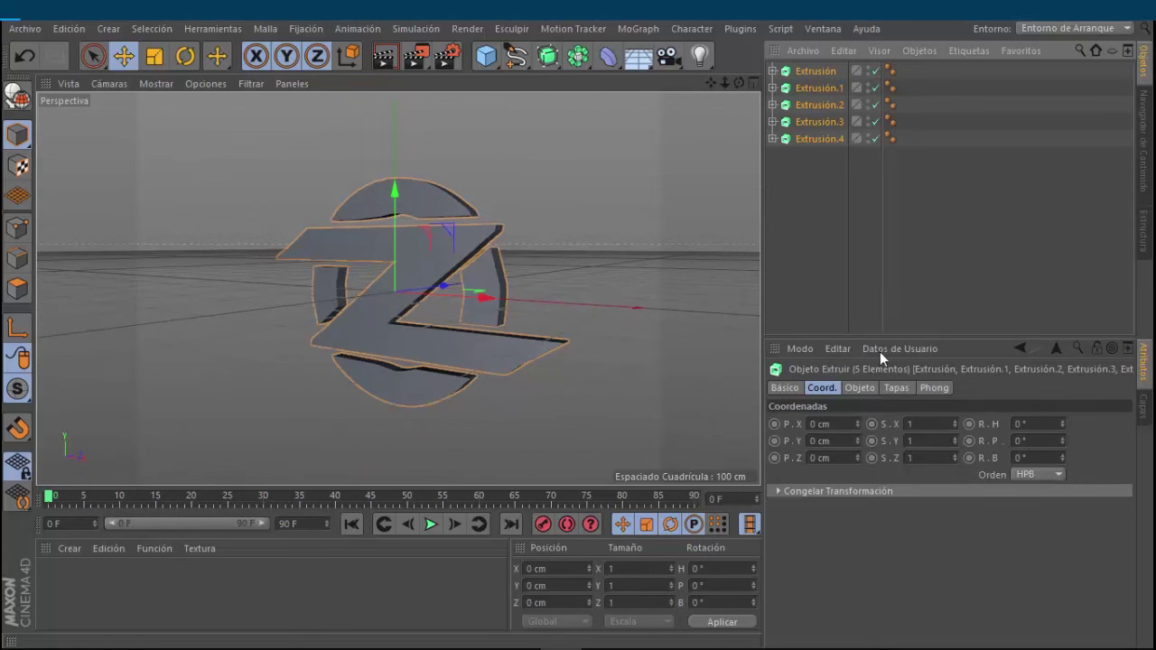
drag(807, 129, 811, 71)
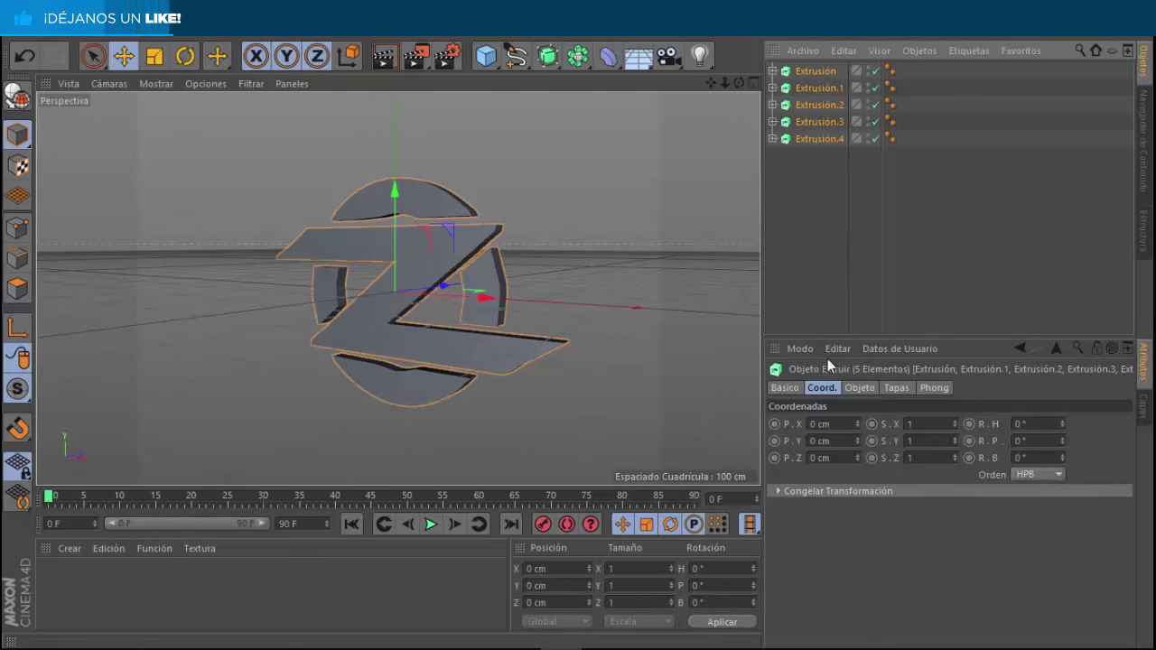
In the Tapas settings, give the extrusions a Tapa con Canto start cap with a 2 cm radius.
click(897, 386)
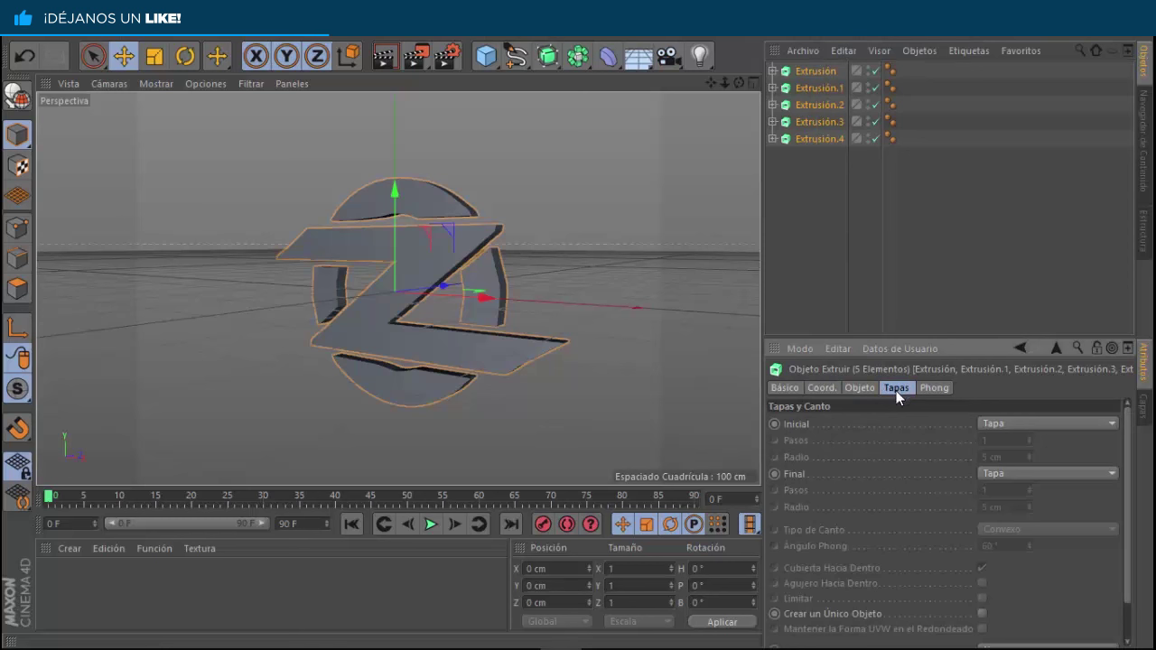
click(1002, 422)
click(998, 489)
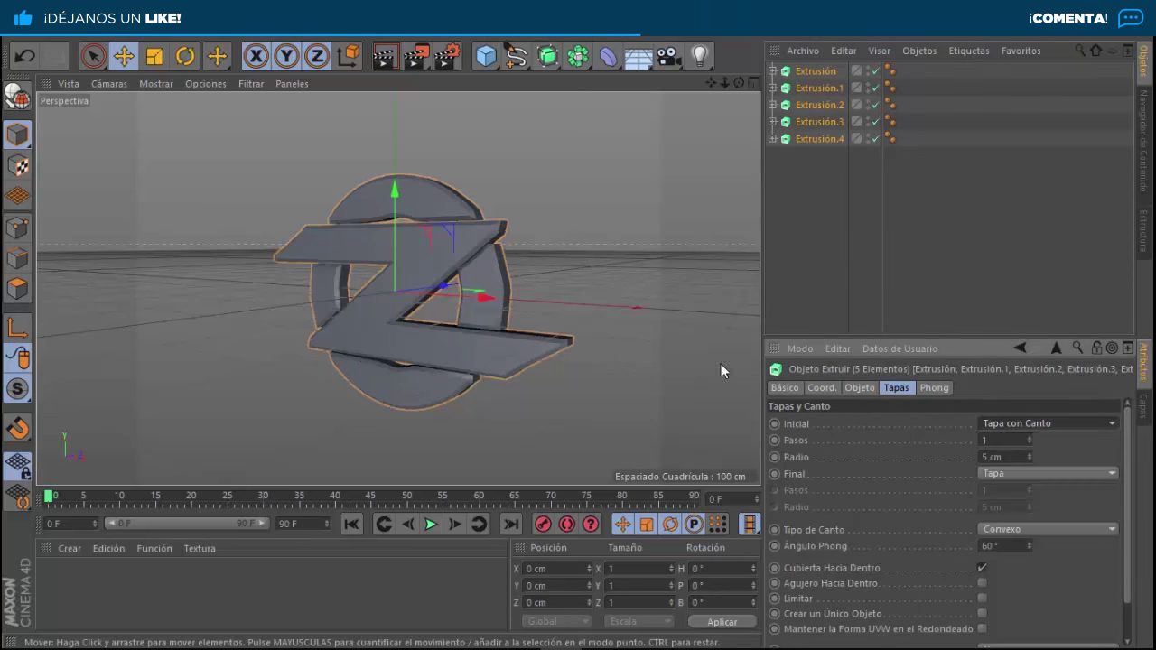
double_click(1002, 456)
text(2)
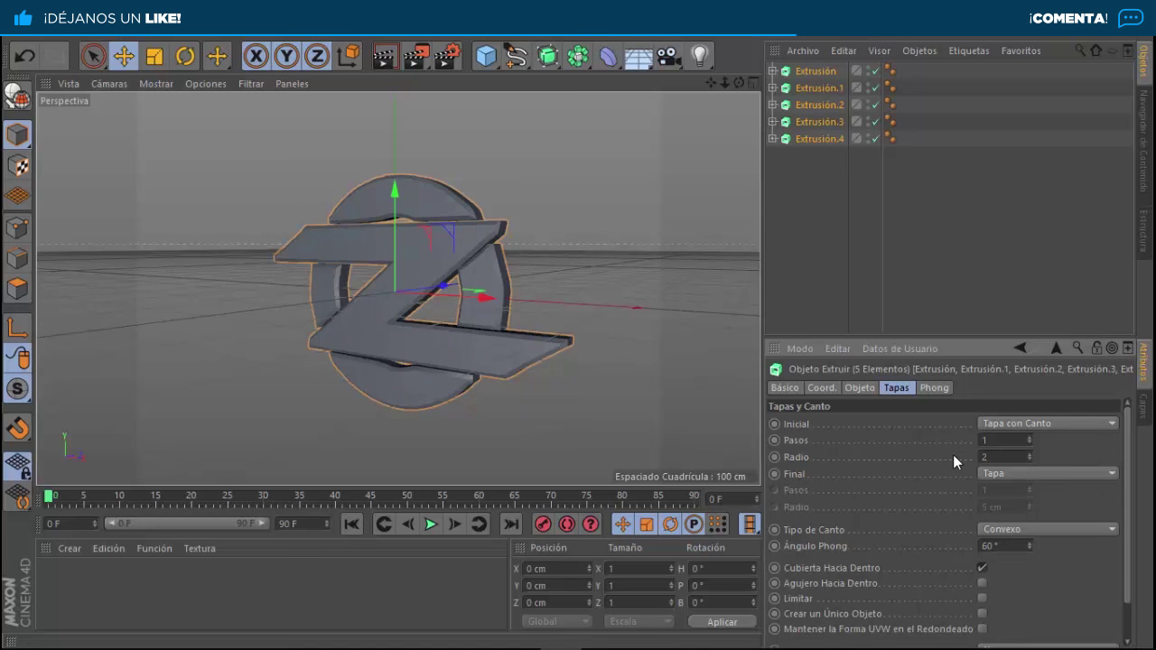
key(Return)
mouse_move(480, 385)
alt+mouse_down()
mouse_move(507, 382)
mouse_move(451, 370)
mouse_move(491, 343)
alt+mouse_up()
scroll(495, 343, up, 5)
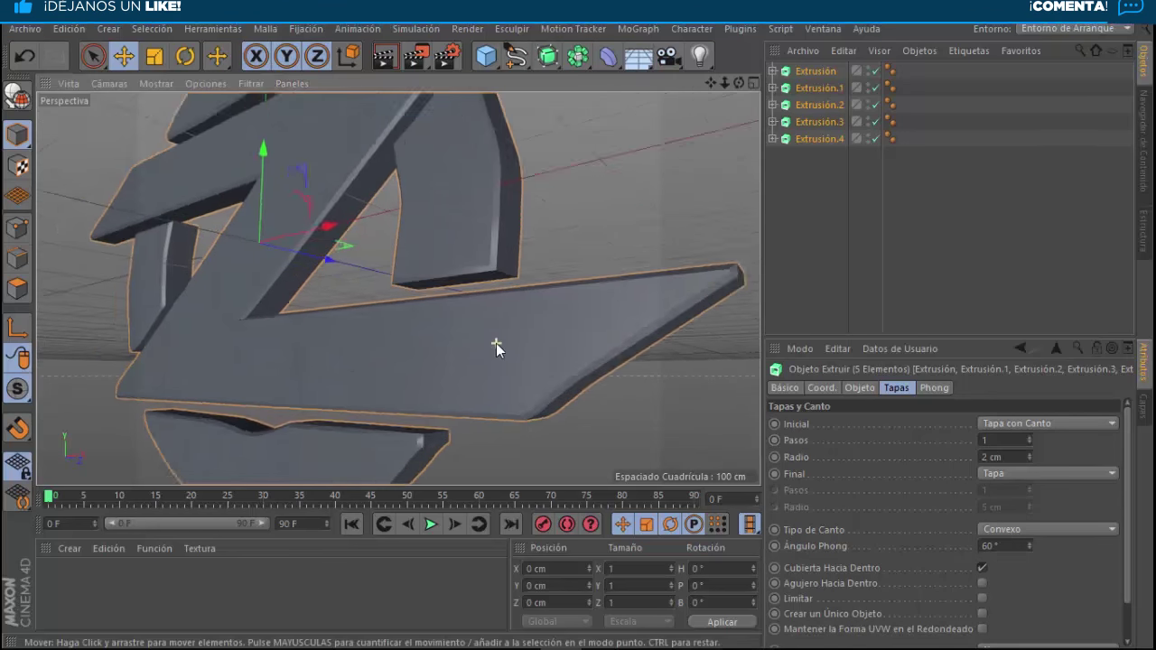
Reduce the start-cap rounding radius to 1 cm and check the softer edges.
double_click(1004, 456)
text(1)
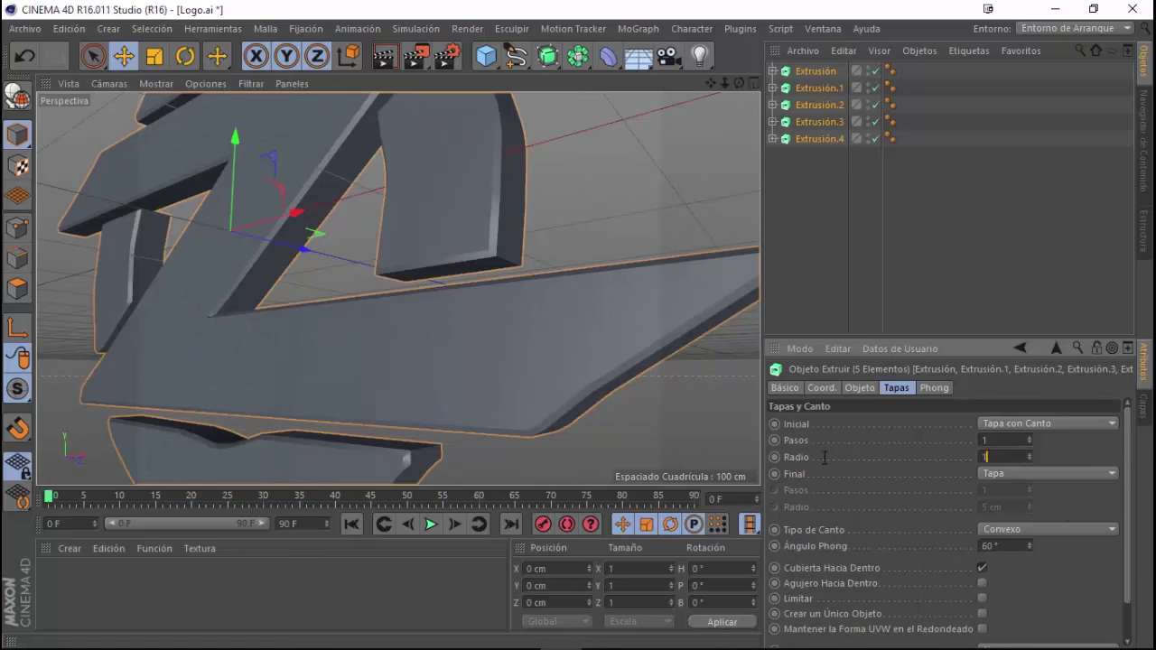
key(Return)
mouse_move(390, 355)
alt+mouse_down()
mouse_move(454, 371)
mouse_move(356, 413)
mouse_move(498, 362)
mouse_move(519, 334)
mouse_move(420, 309)
mouse_move(330, 395)
mouse_move(342, 391)
alt+mouse_up()
scroll(454, 371, down, 5)
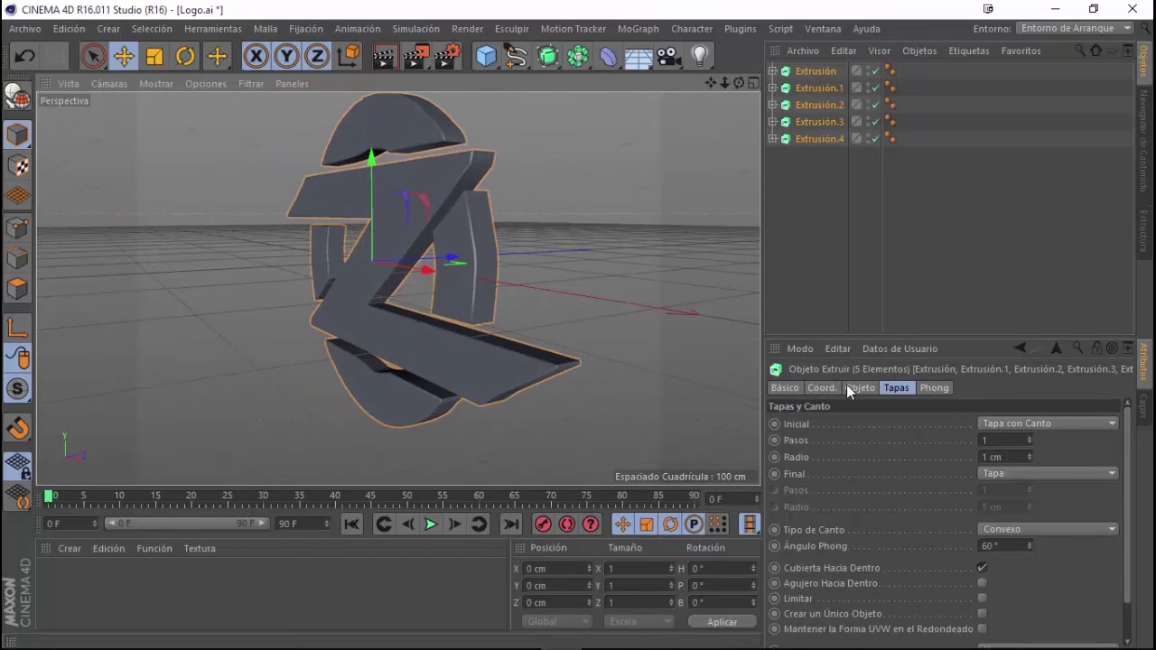
click(819, 389)
Set Movimiento Z to 40 cm on all five selected Extrusión objects, then deselect them.
click(792, 389)
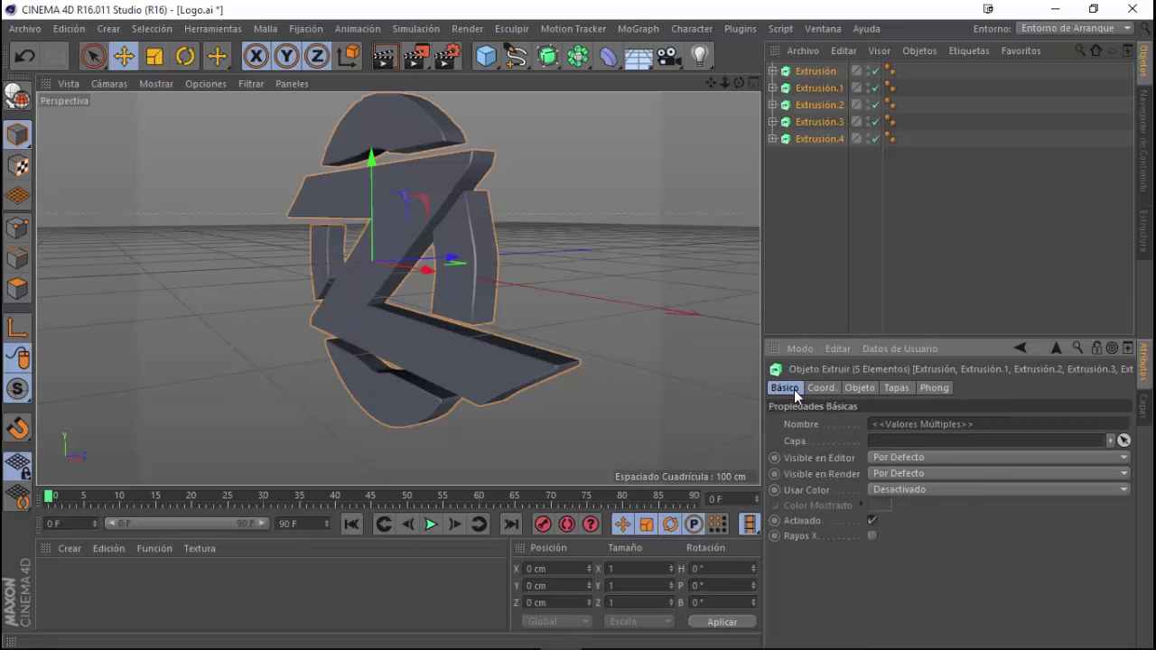
click(856, 388)
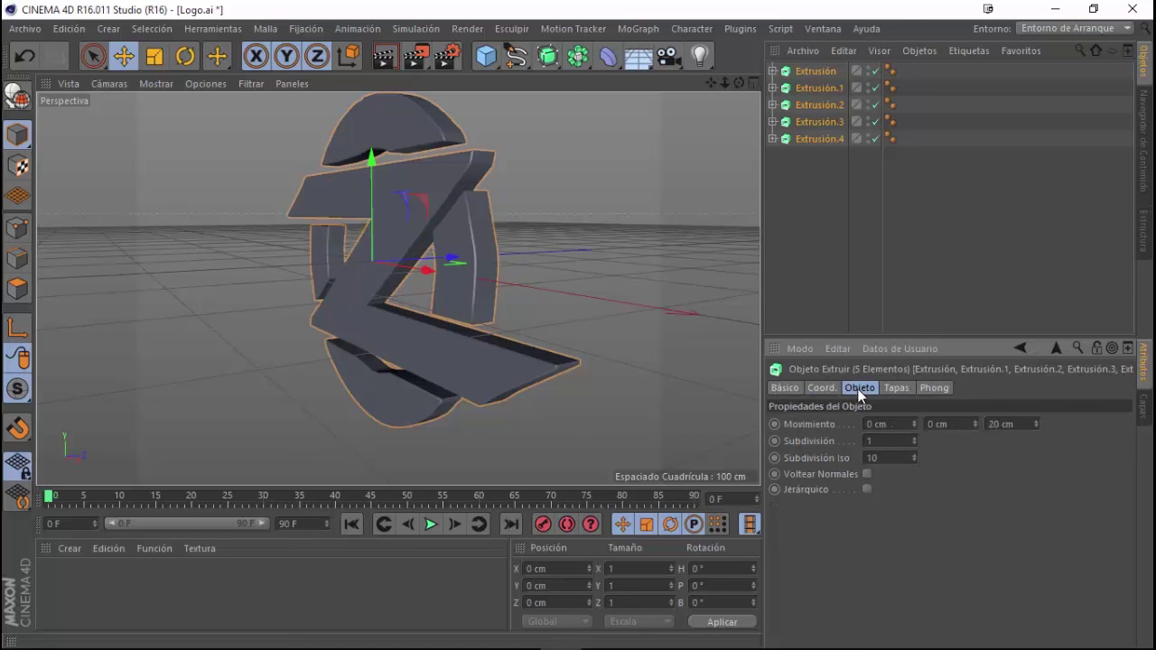
double_click(1001, 424)
text(40)
key(Return)
mouse_move(459, 343)
alt+mouse_down()
mouse_move(554, 366)
mouse_move(437, 326)
mouse_move(530, 334)
alt+mouse_up()
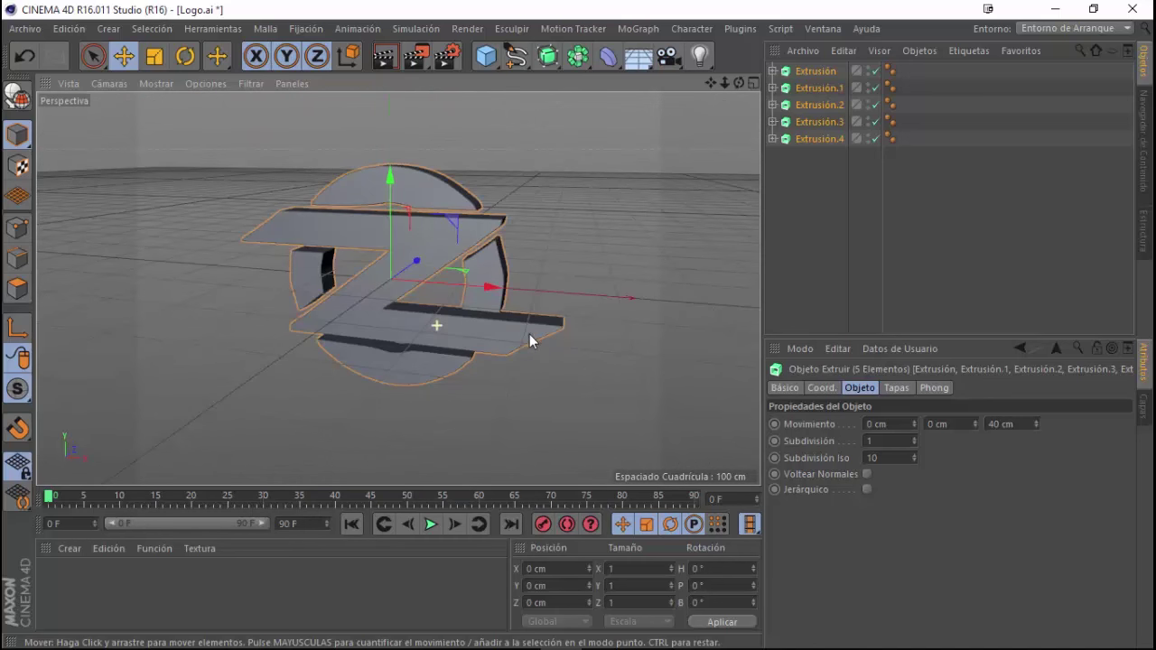
click(799, 185)
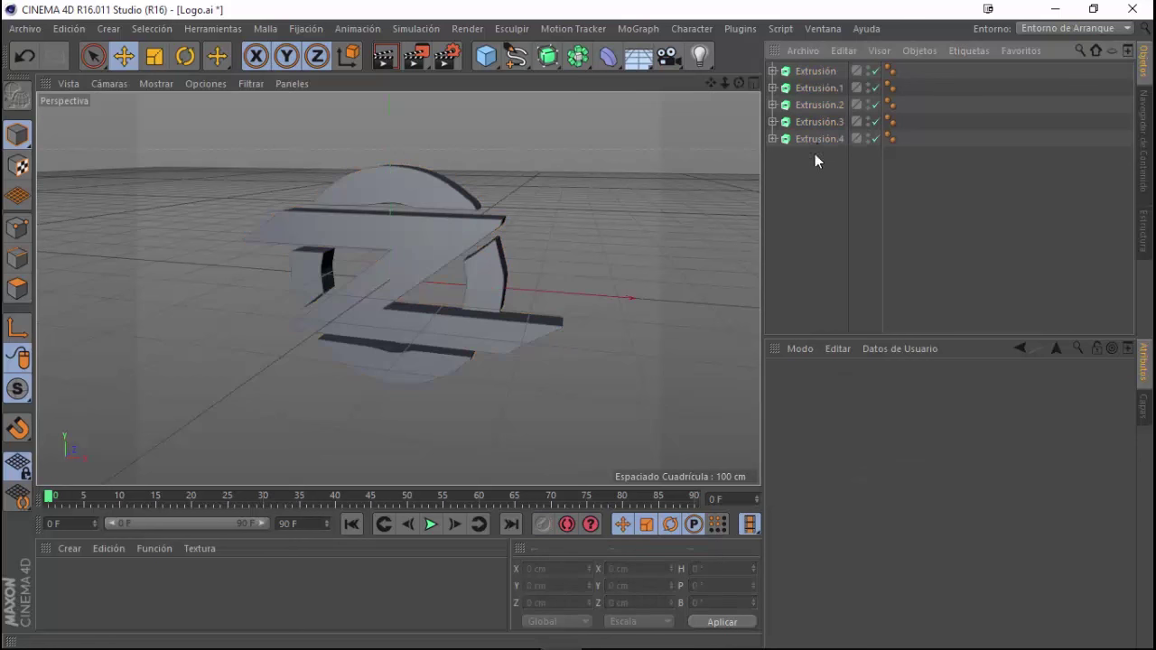
Check which logo piece each Extrusión is, then add a Nulo and duplicate it into five nulls.
click(819, 87)
click(819, 105)
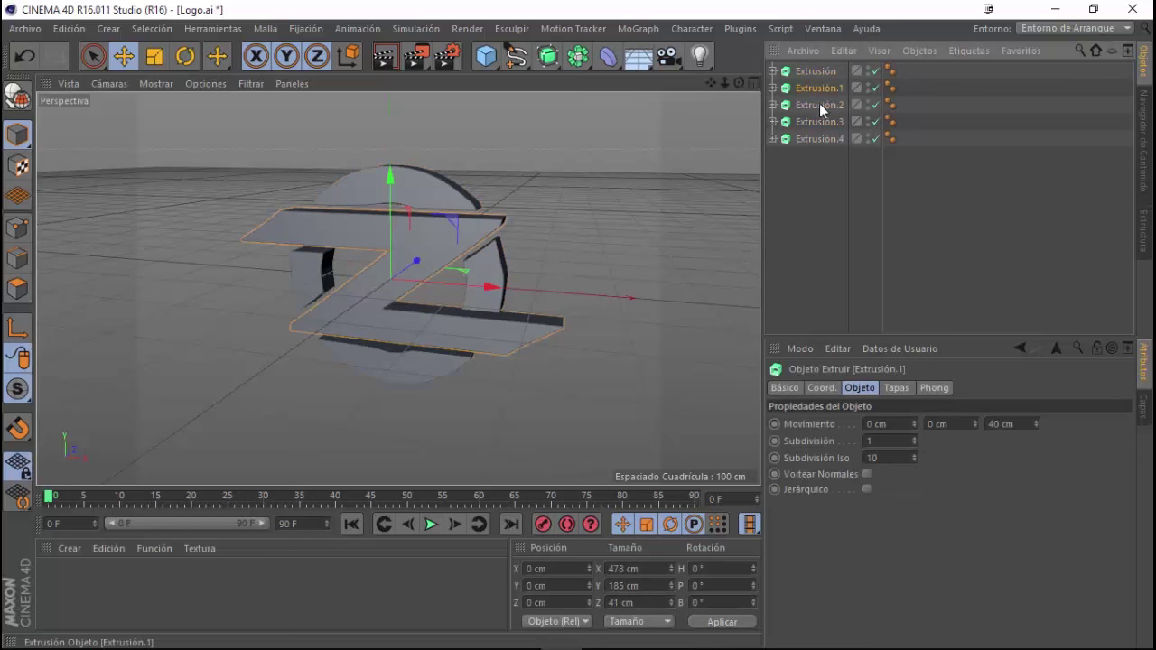
click(820, 122)
click(819, 138)
click(801, 193)
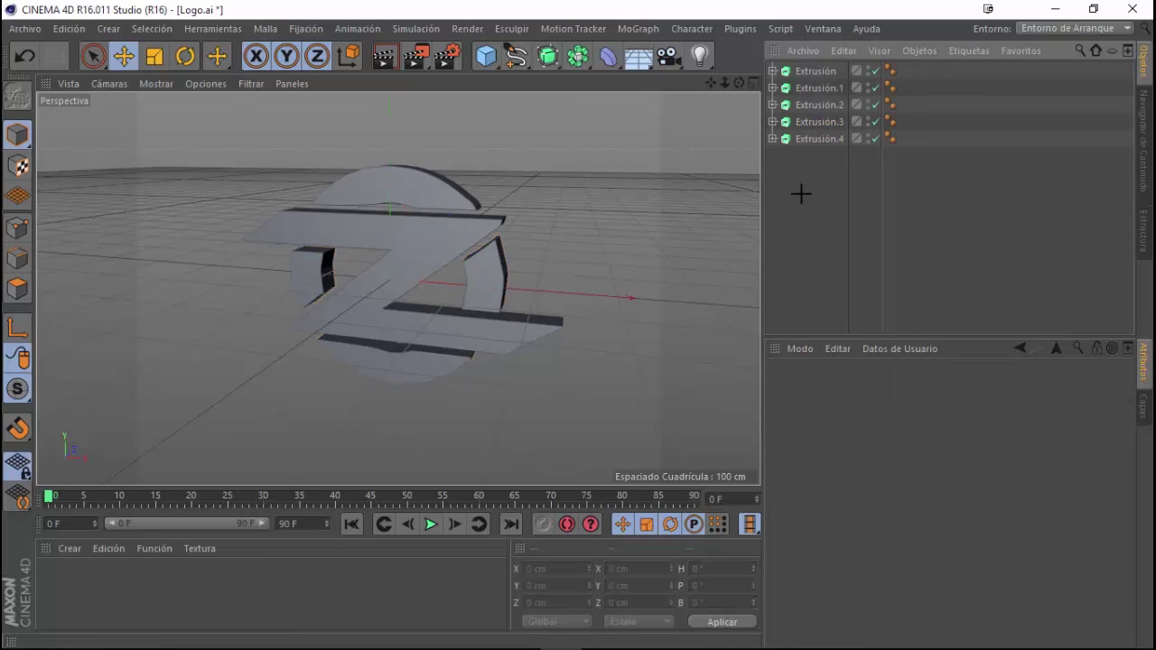
click(488, 58)
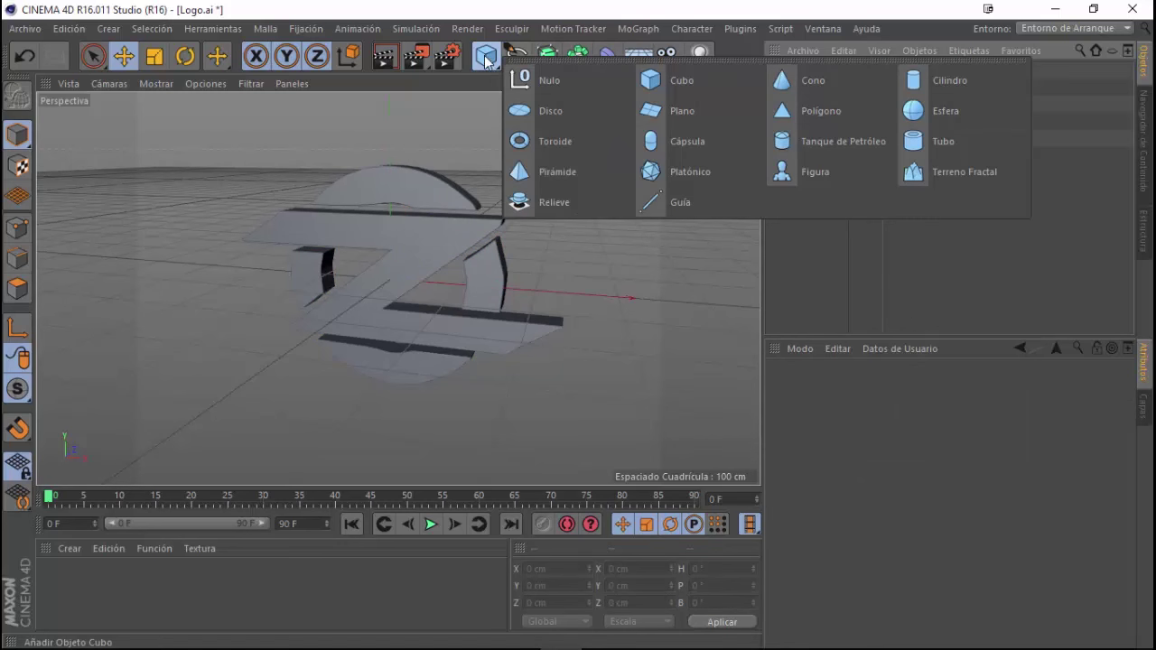
click(528, 78)
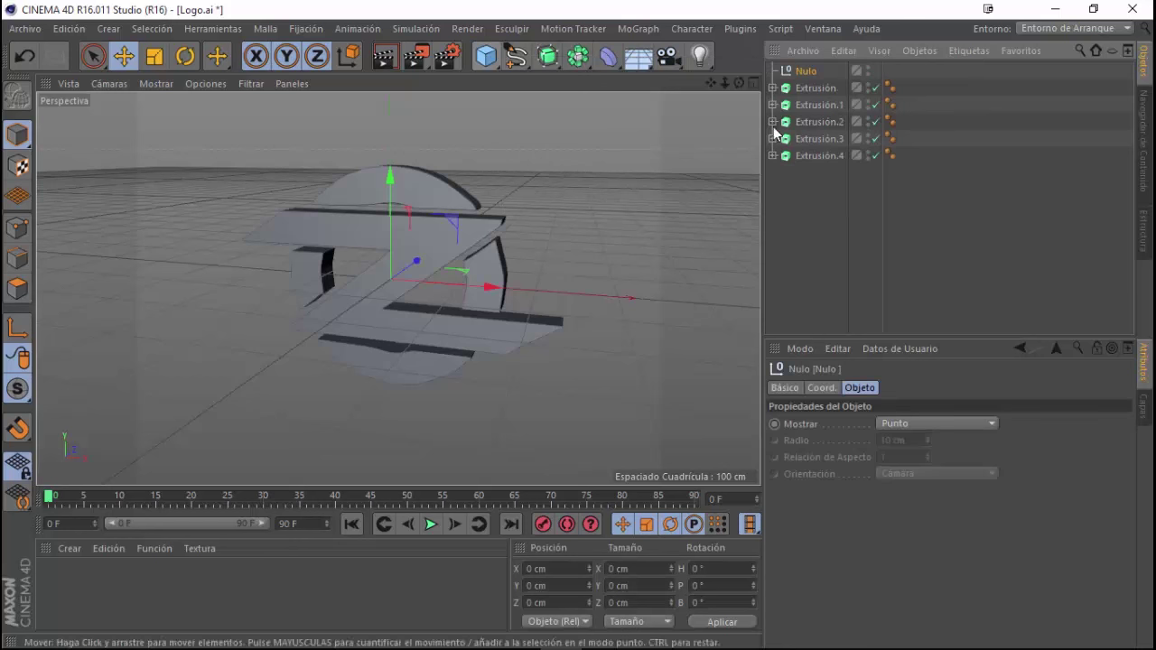
ctrl+drag(808, 71, 807, 138)
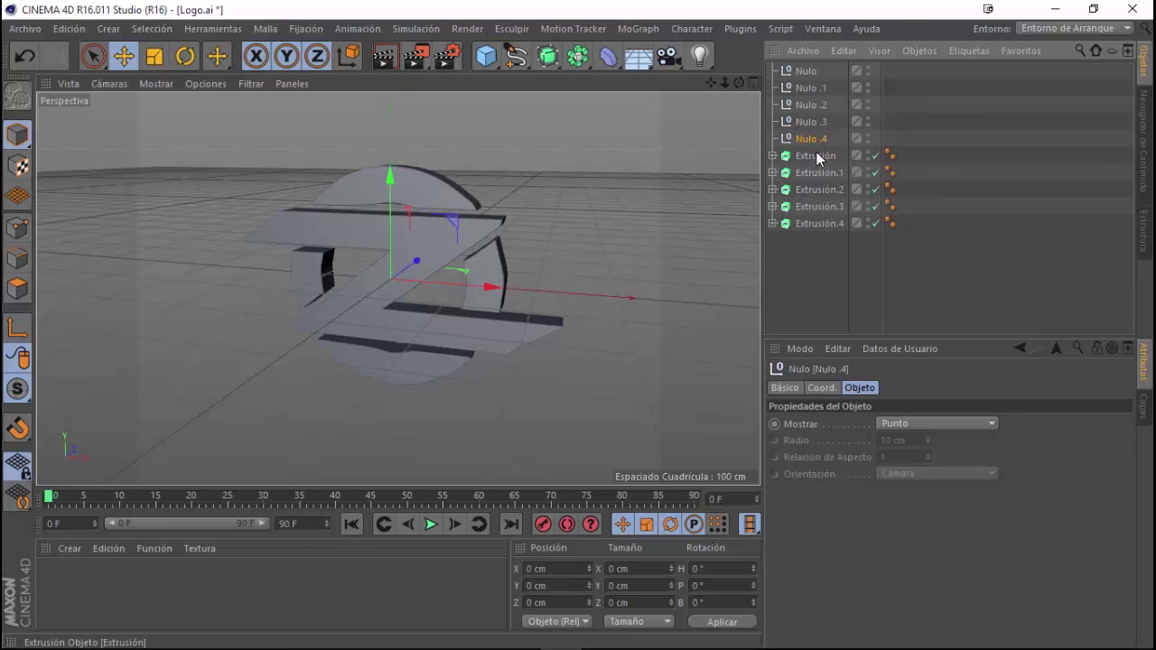
Place Extrusión through Extrusión.4 into Nulo through Nulo .4, one each, and collapse the groups.
drag(813, 77, 805, 70)
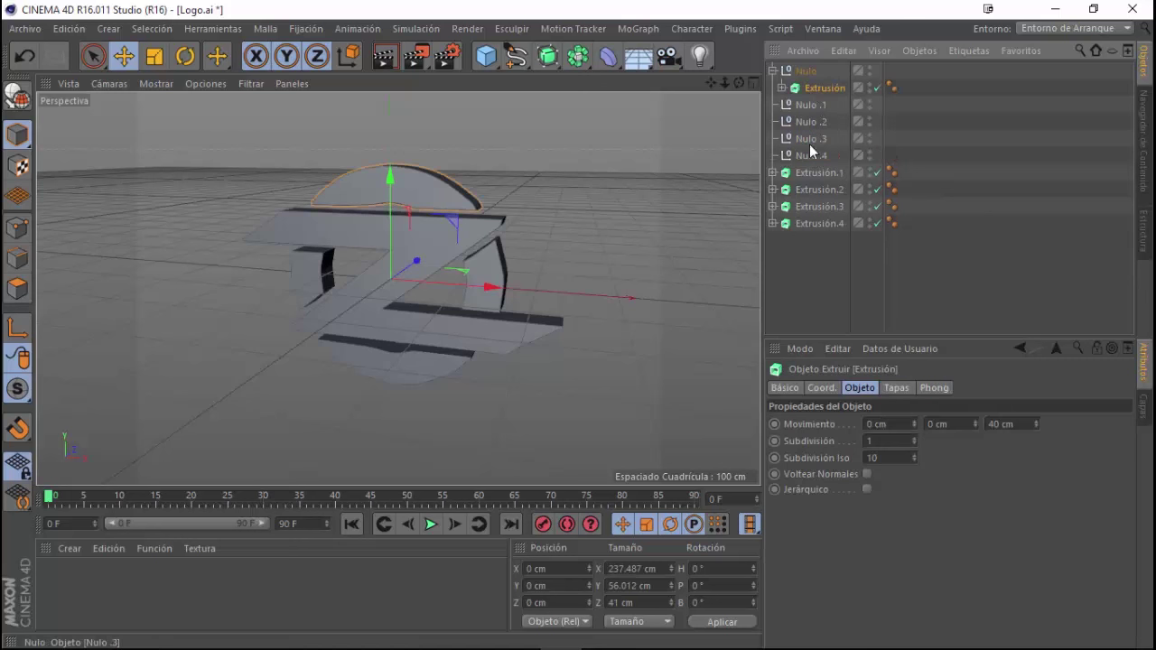
drag(809, 170, 815, 105)
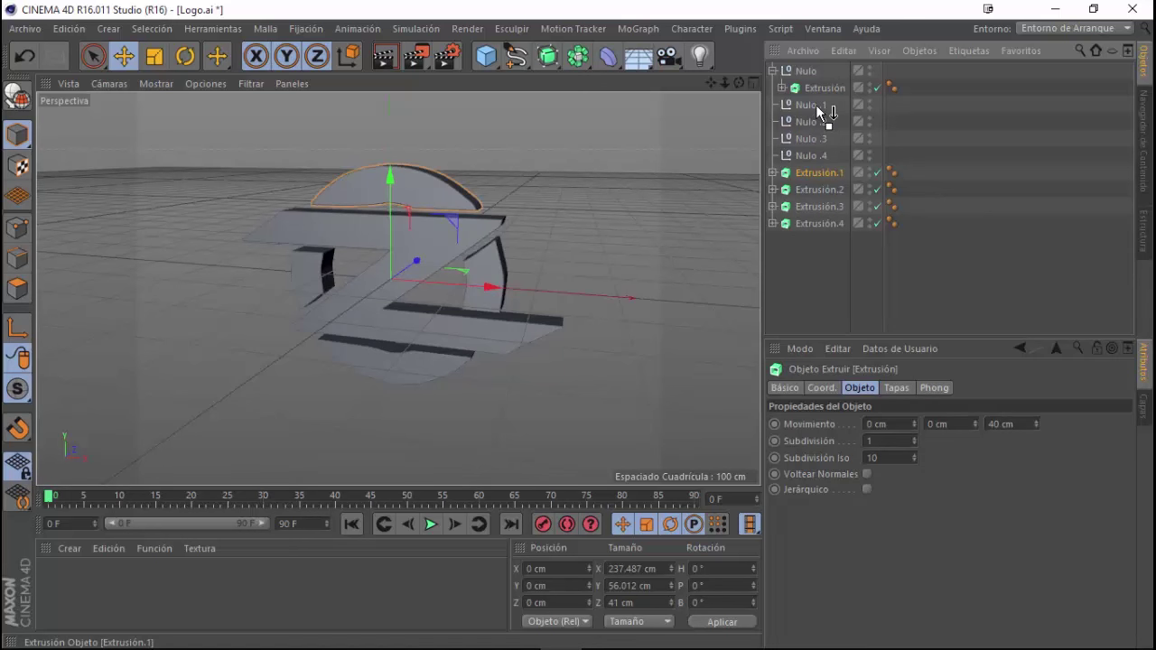
drag(813, 188, 813, 138)
drag(814, 206, 817, 172)
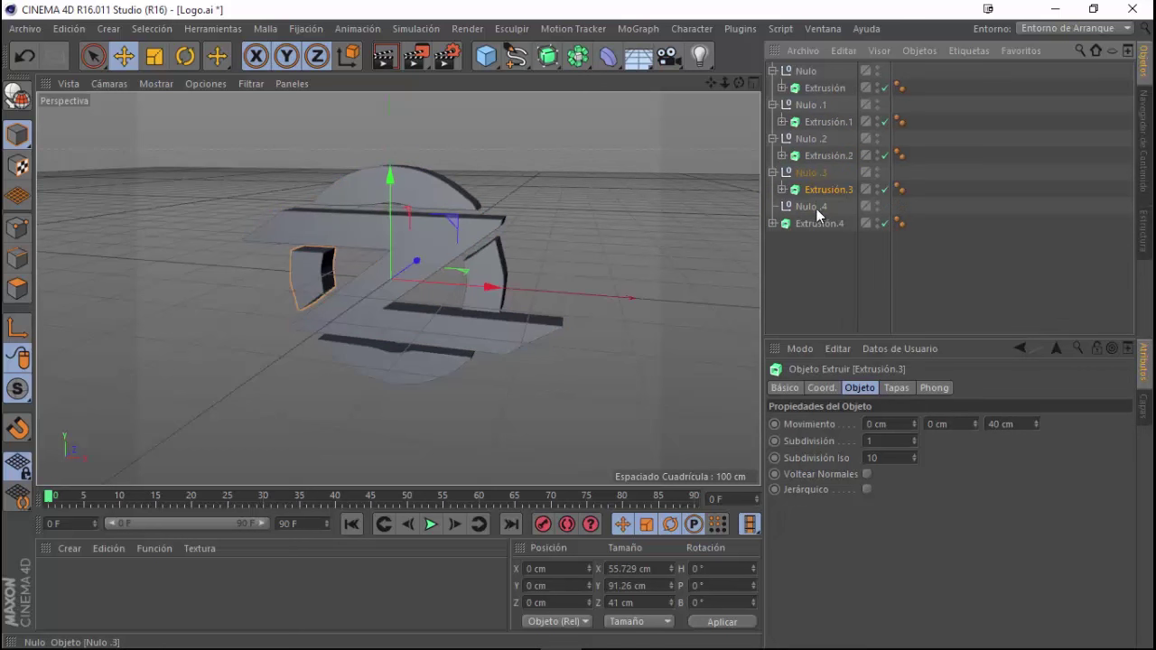
drag(815, 223, 814, 204)
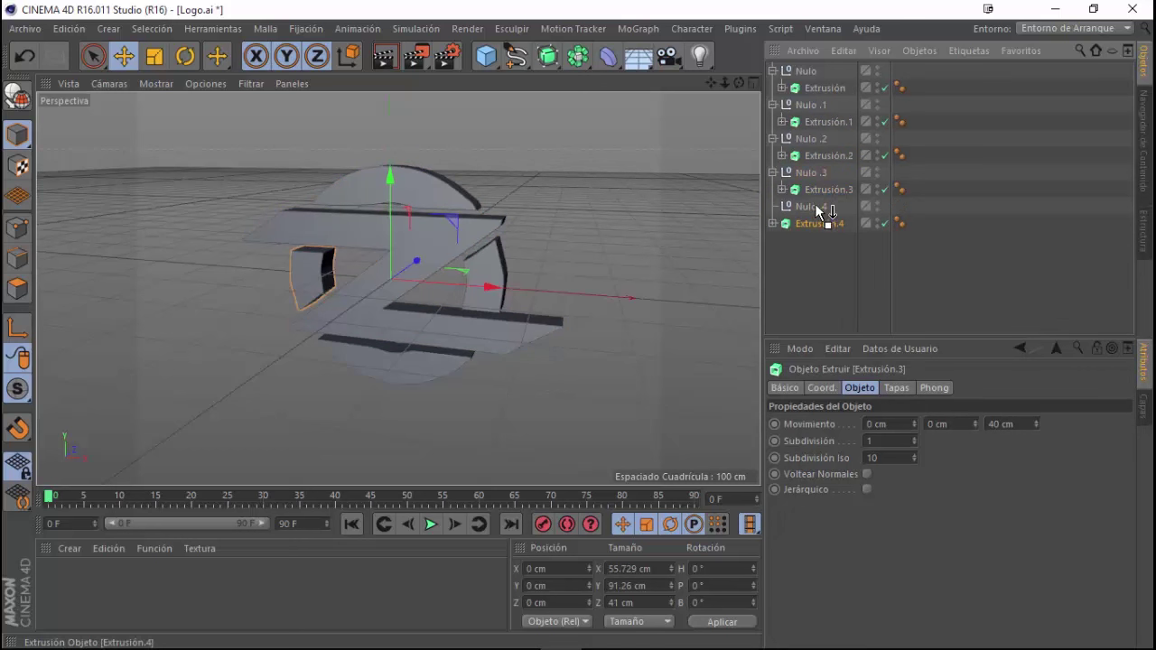
click(771, 206)
click(772, 171)
click(772, 138)
click(771, 105)
click(772, 71)
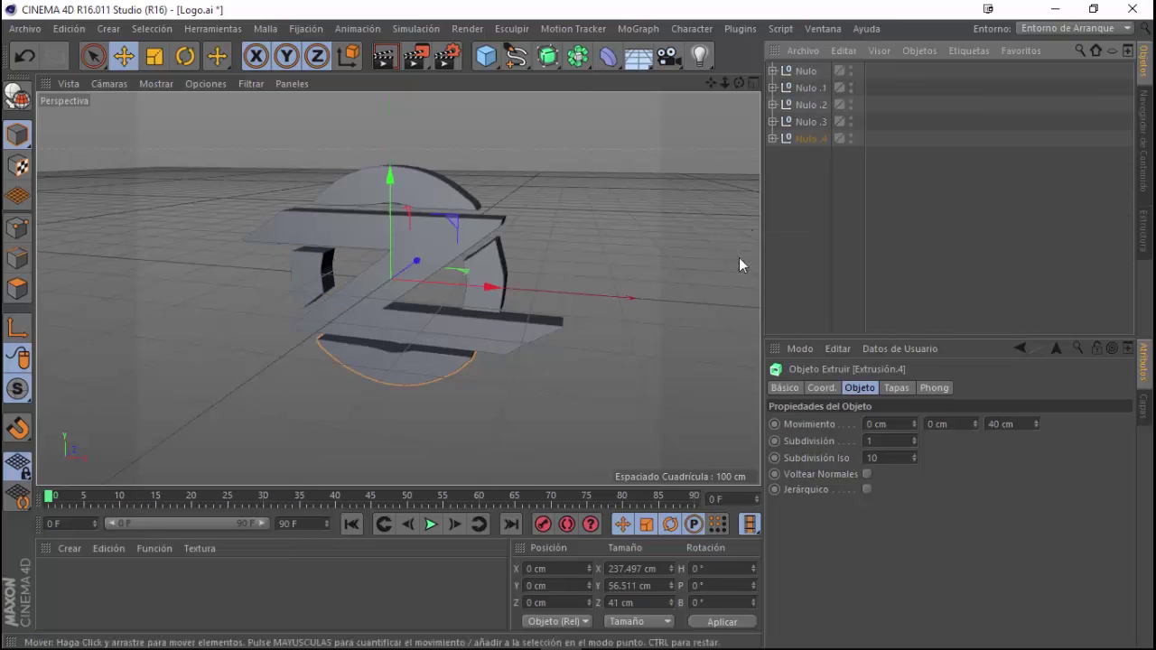
Rename Nulo .1, the null holding the Z, to Nulo Z.
click(803, 139)
click(806, 71)
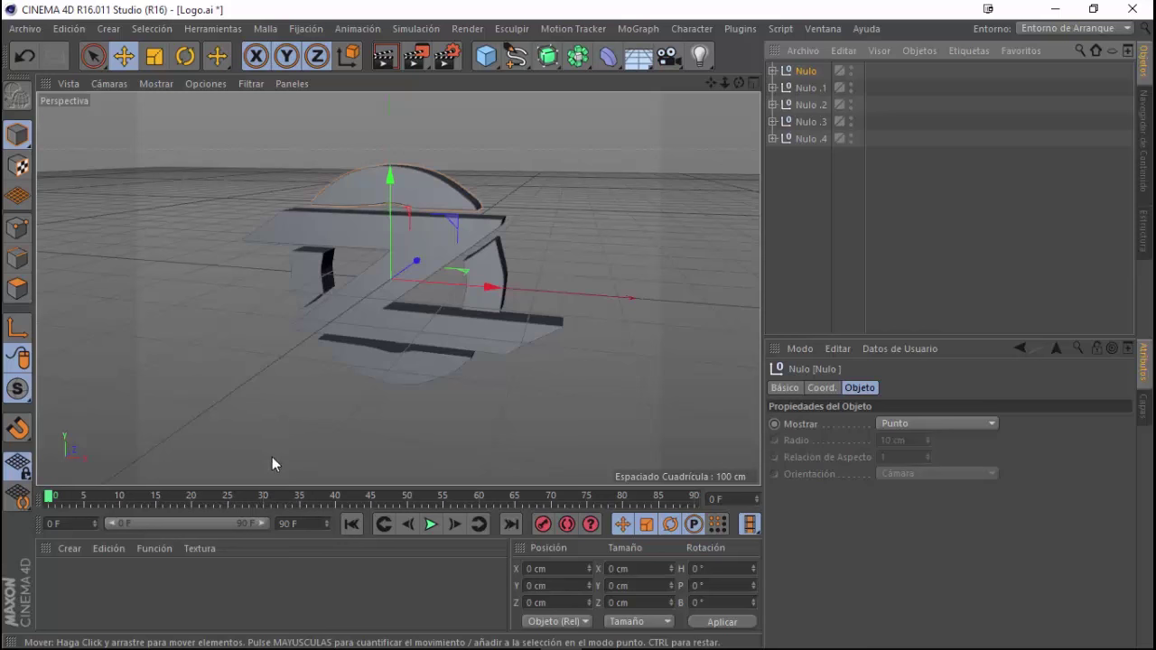
mouse_move(477, 427)
alt+mouse_down()
mouse_move(404, 350)
mouse_move(555, 353)
mouse_move(421, 379)
mouse_move(409, 365)
mouse_move(405, 382)
alt+mouse_up()
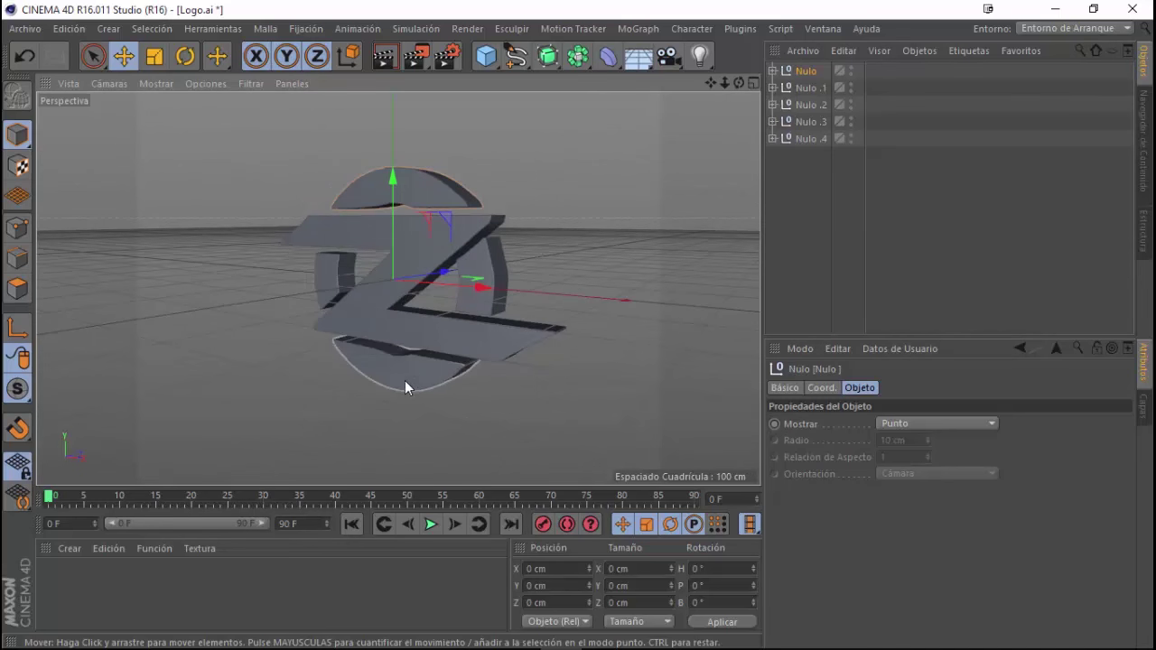
click(807, 88)
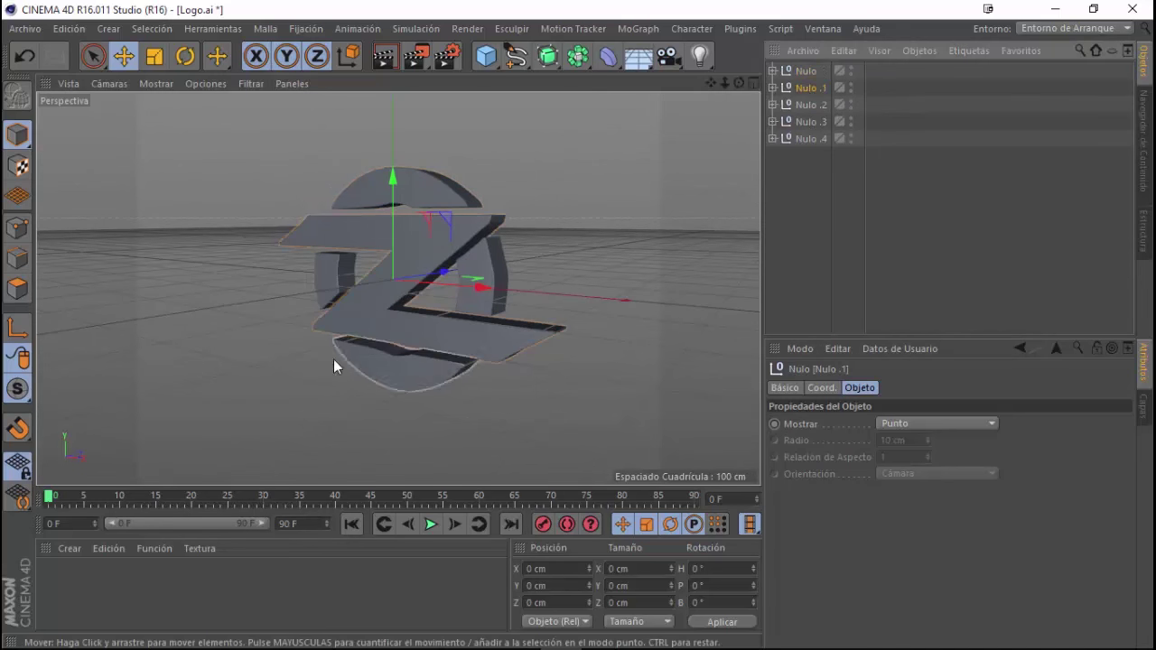
double_click(809, 89)
text(Nulo )
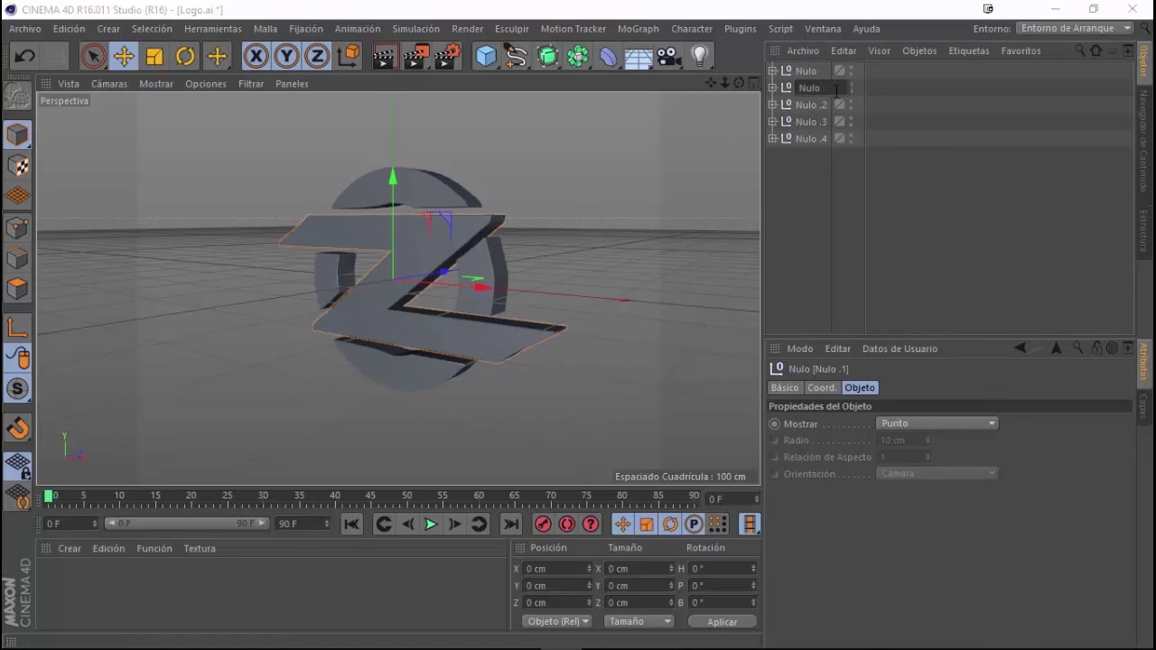
text(Z)
key(Return)
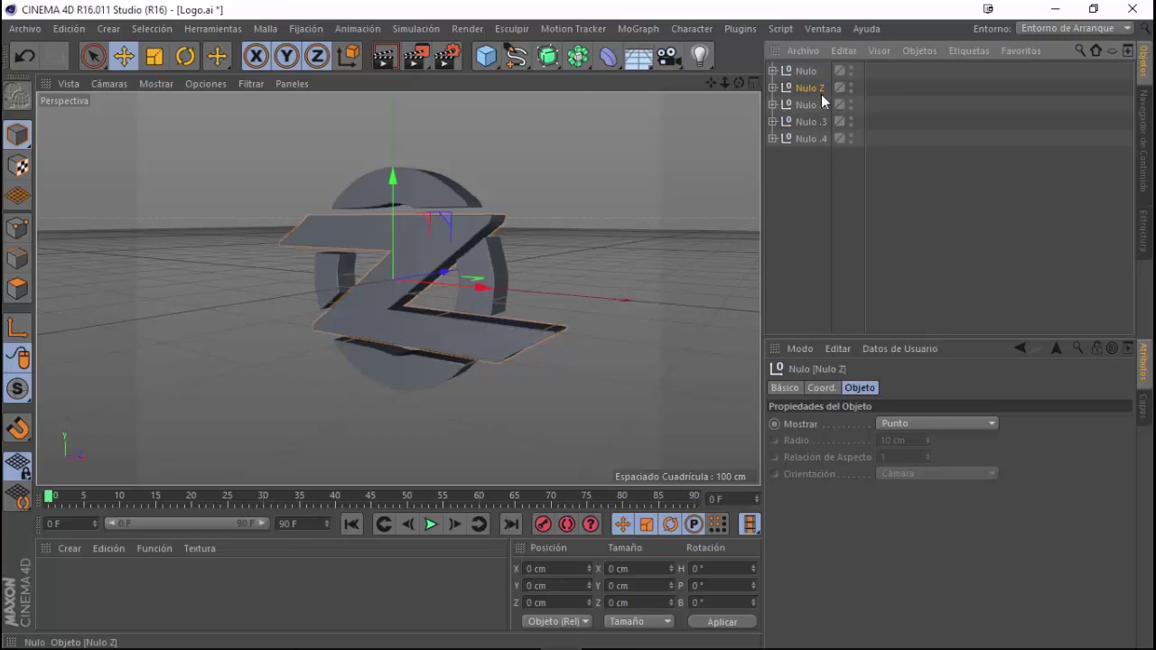
Move Nulo Z to the top of the list, rename the other null Nulo .1, and show Nulo Z's coordinates.
drag(811, 73, 811, 77)
double_click(809, 89)
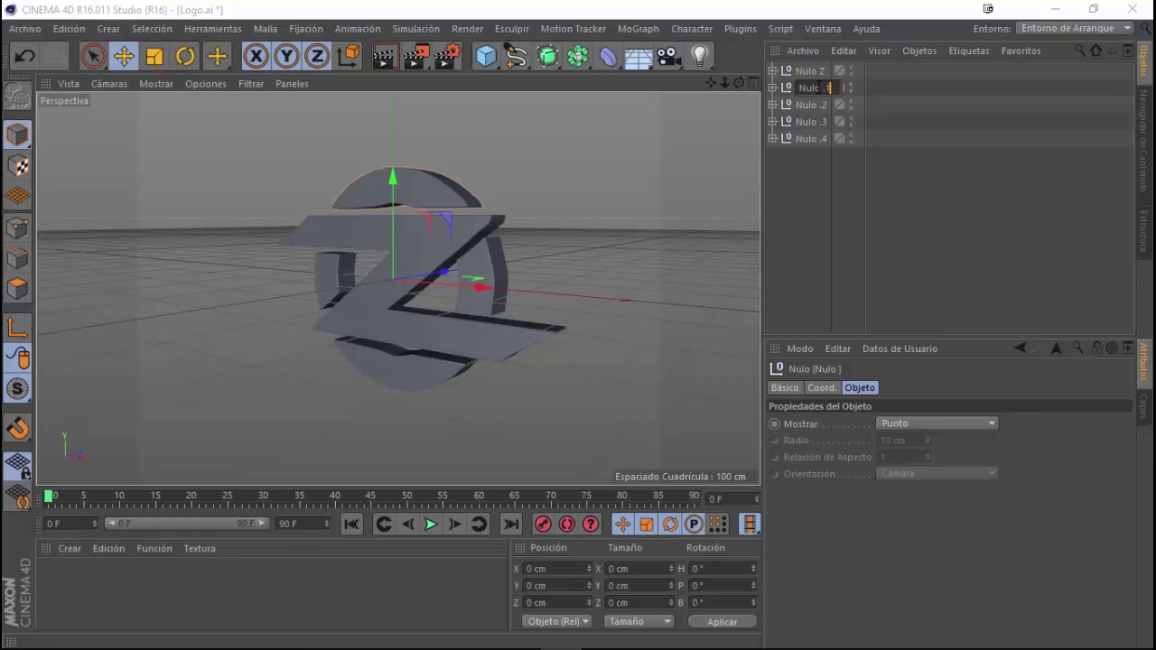
key(Return)
click(809, 72)
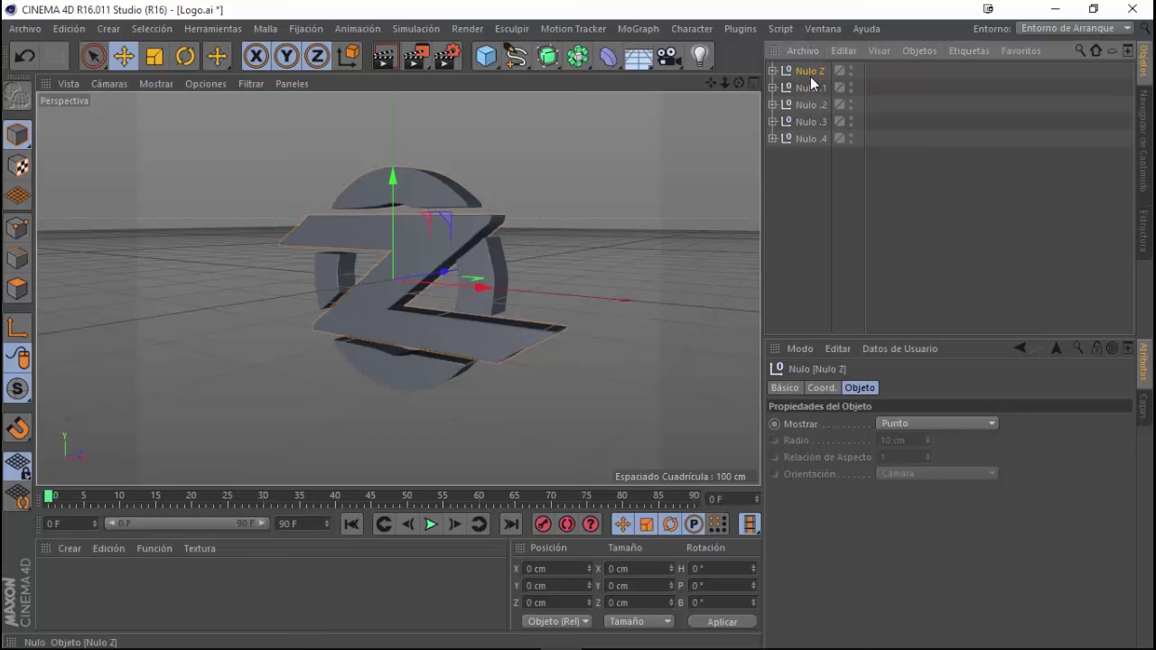
click(787, 390)
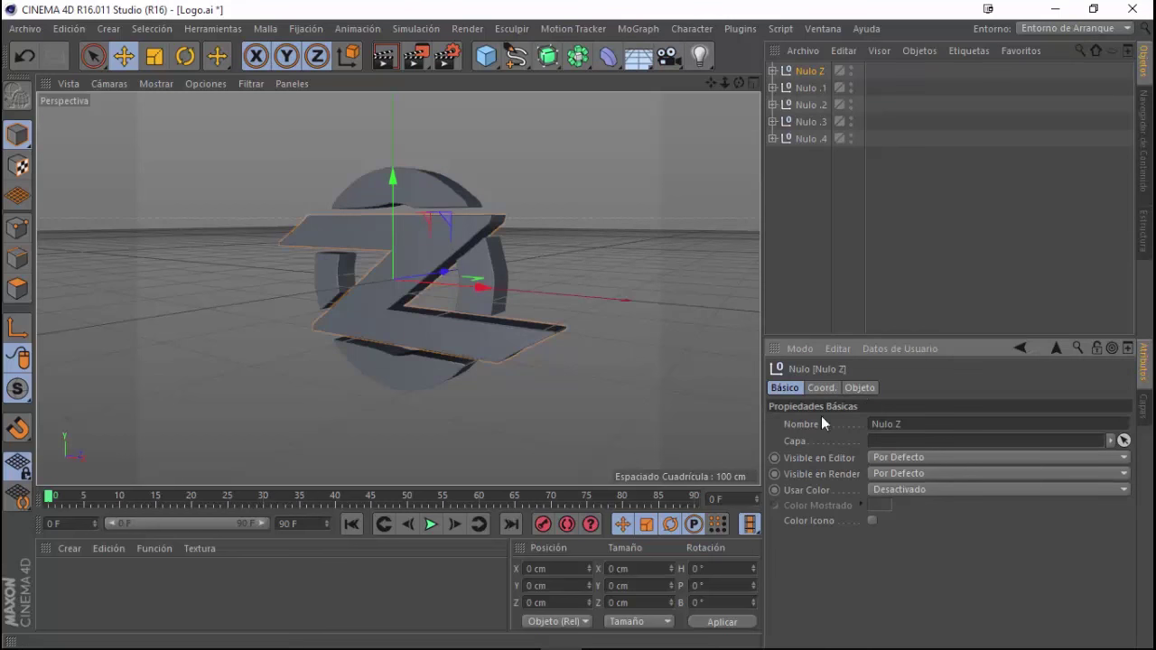
click(823, 388)
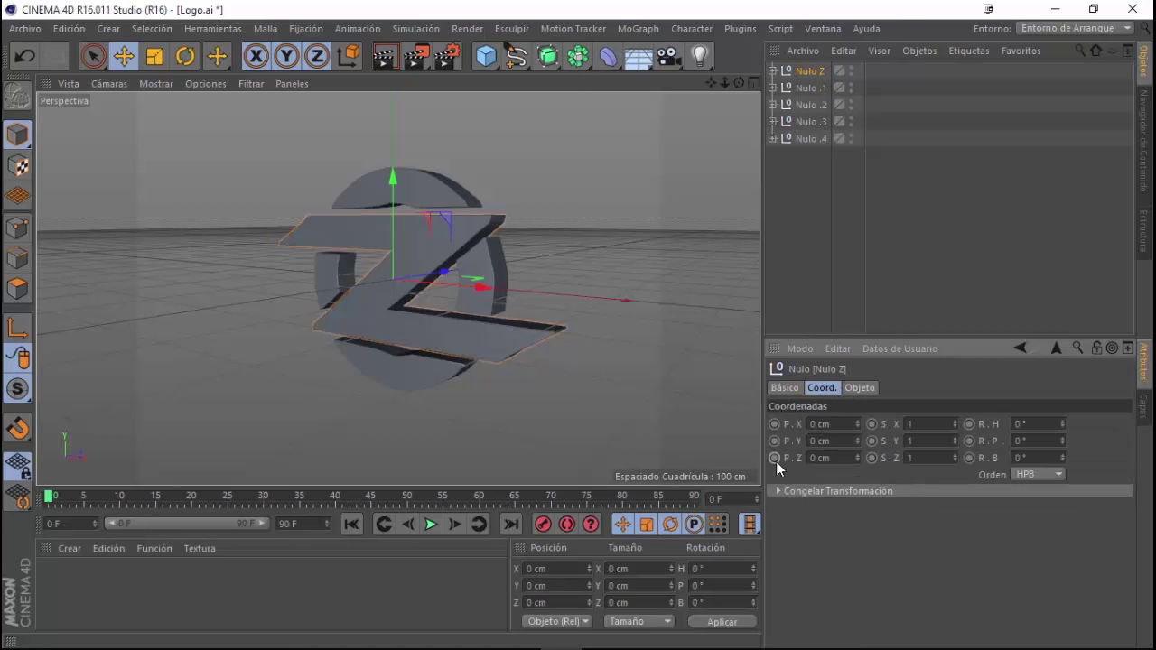
drag(859, 458, 858, 506)
Return the Z to 0 cm depth and keyframe P.Z at frame 90.
key(ctrl+z)
key(ctrl+z)
key(ctrl+z)
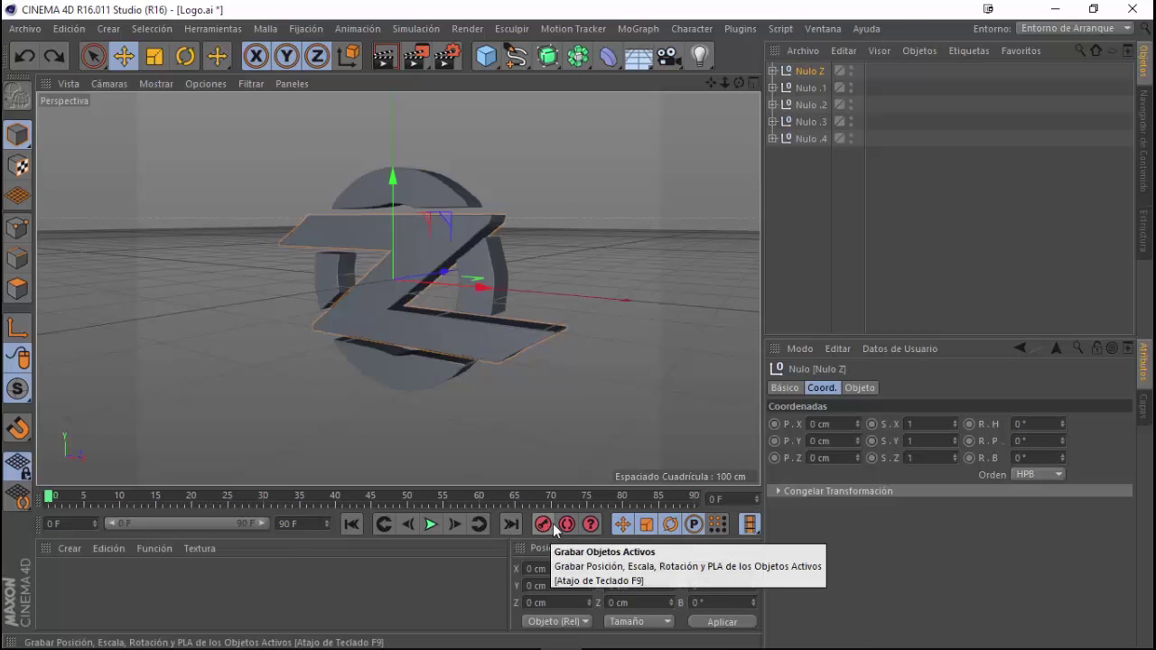
click(774, 457)
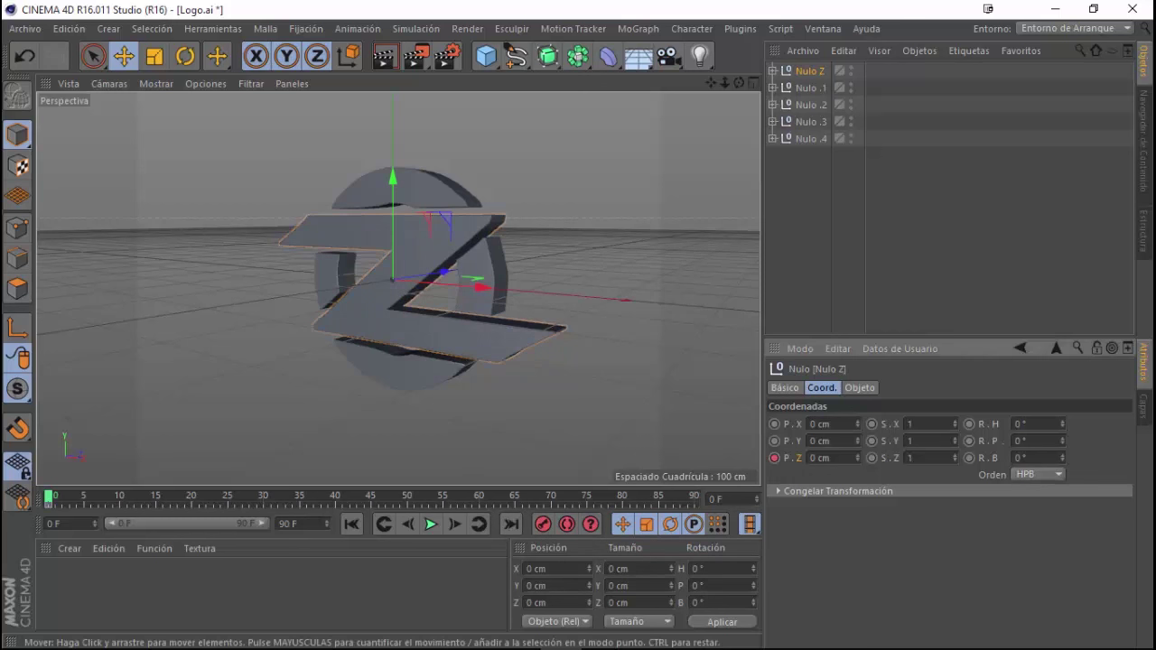
mouse_move(50, 507)
mouse_down()
mouse_move(567, 492)
mouse_move(709, 515)
mouse_up()
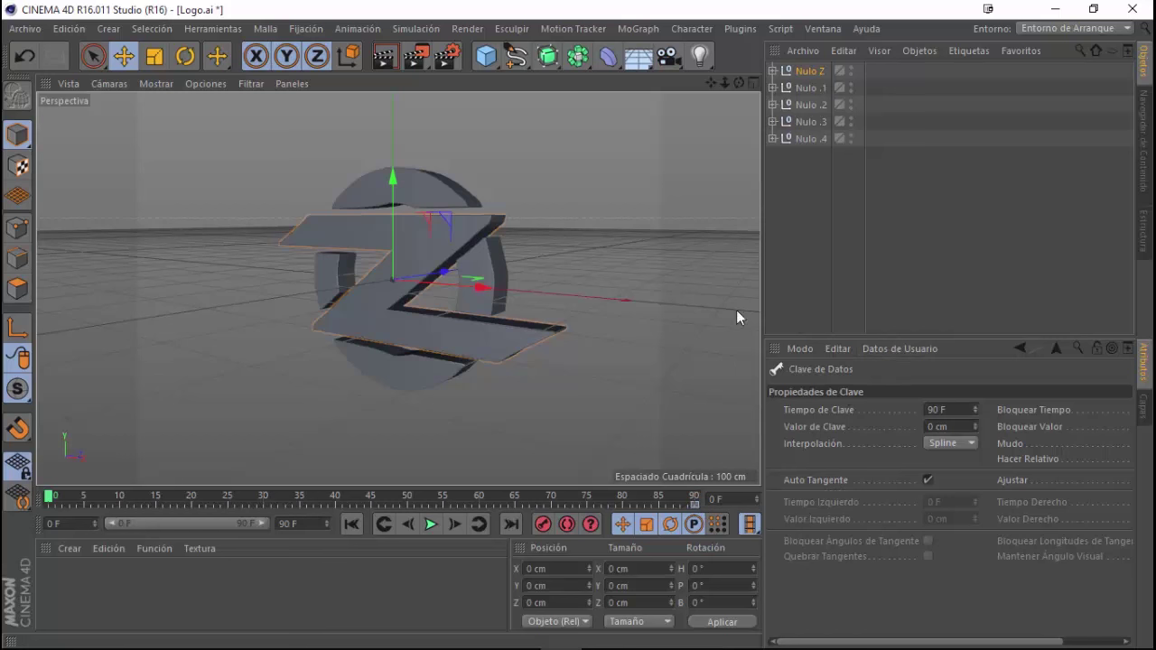
Keyframe P.Z at -1000 cm on frame 0 and preview the Z flying in up to frame 90.
click(814, 70)
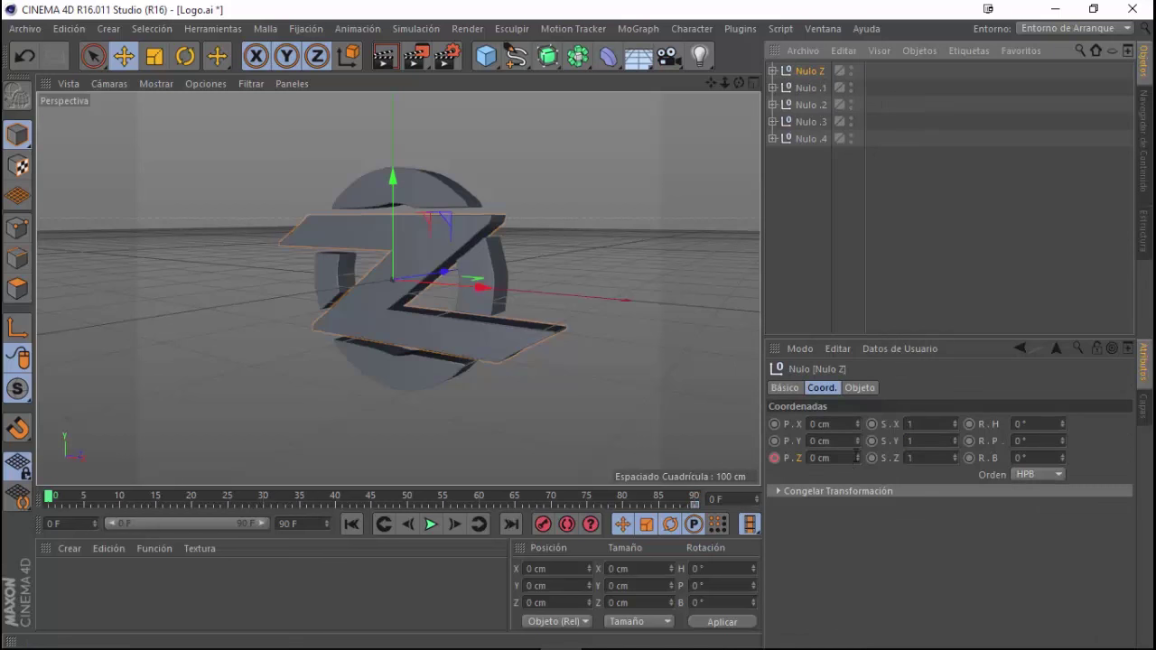
drag(856, 458, 849, 438)
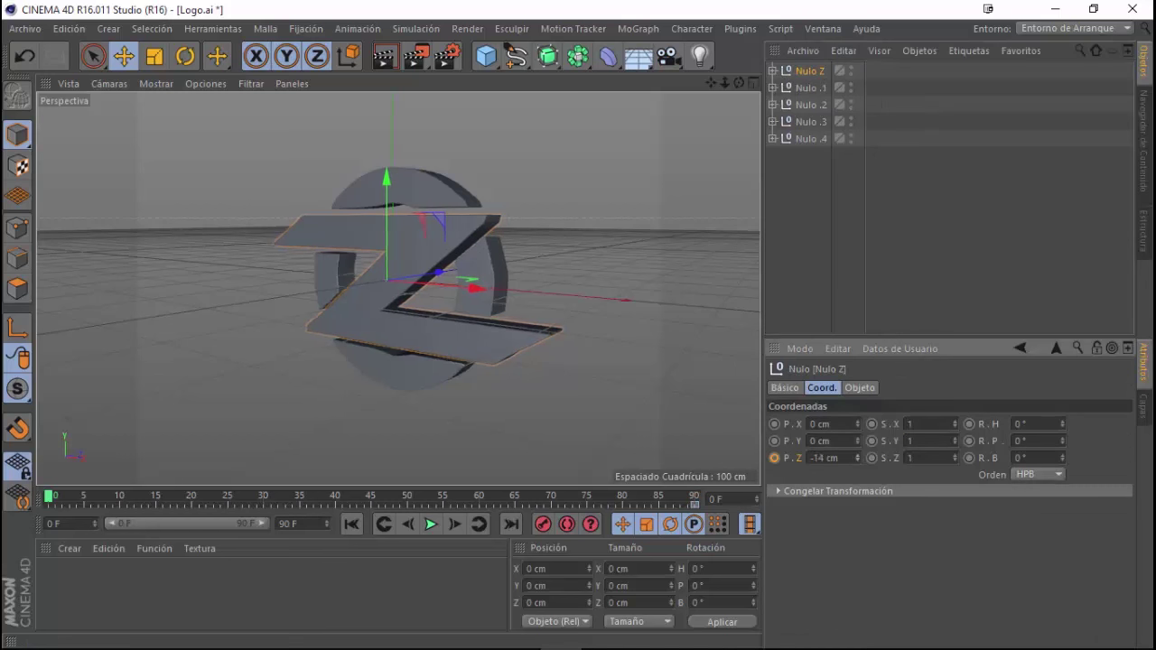
double_click(849, 457)
text(-)
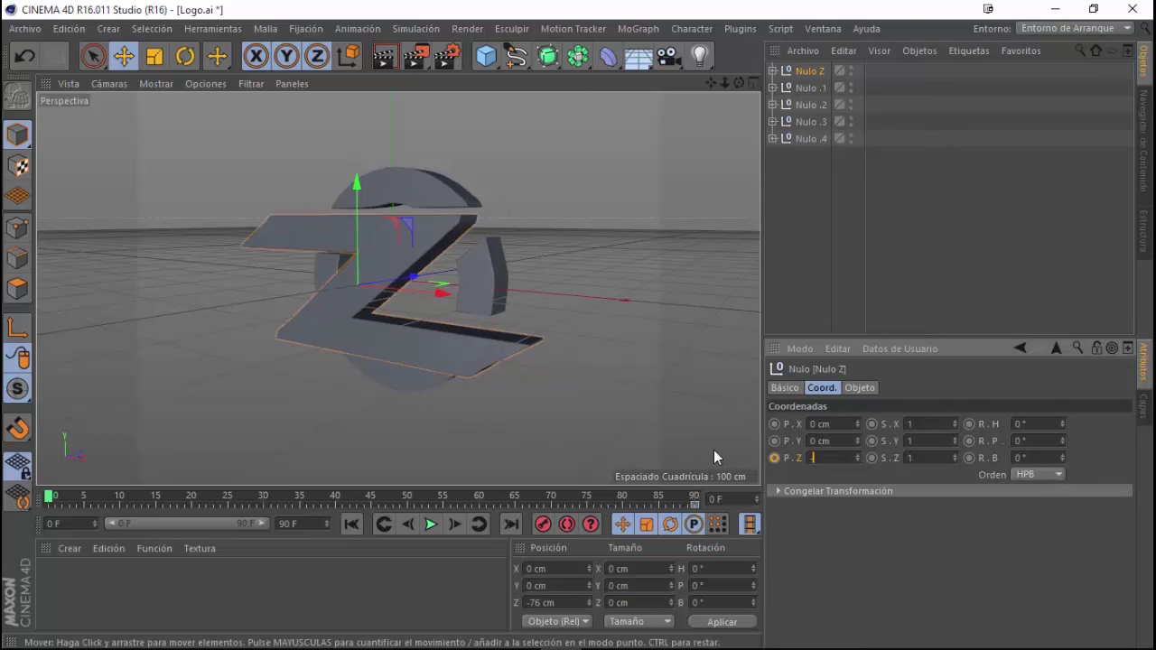
text(1000)
key(Return)
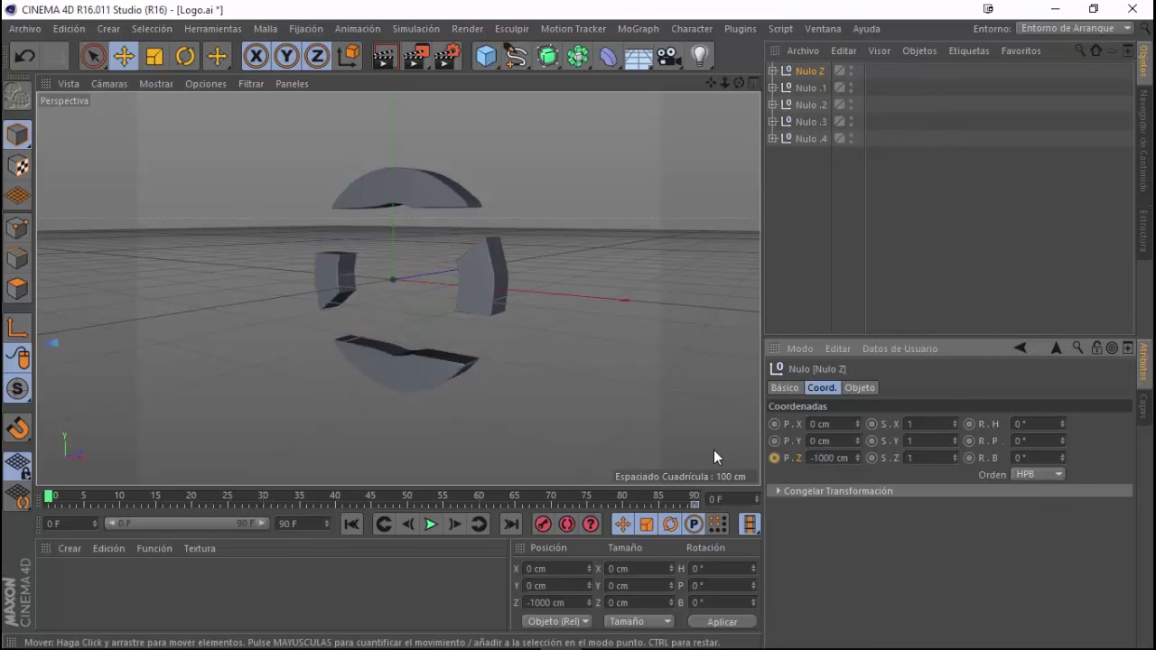
click(774, 457)
click(435, 529)
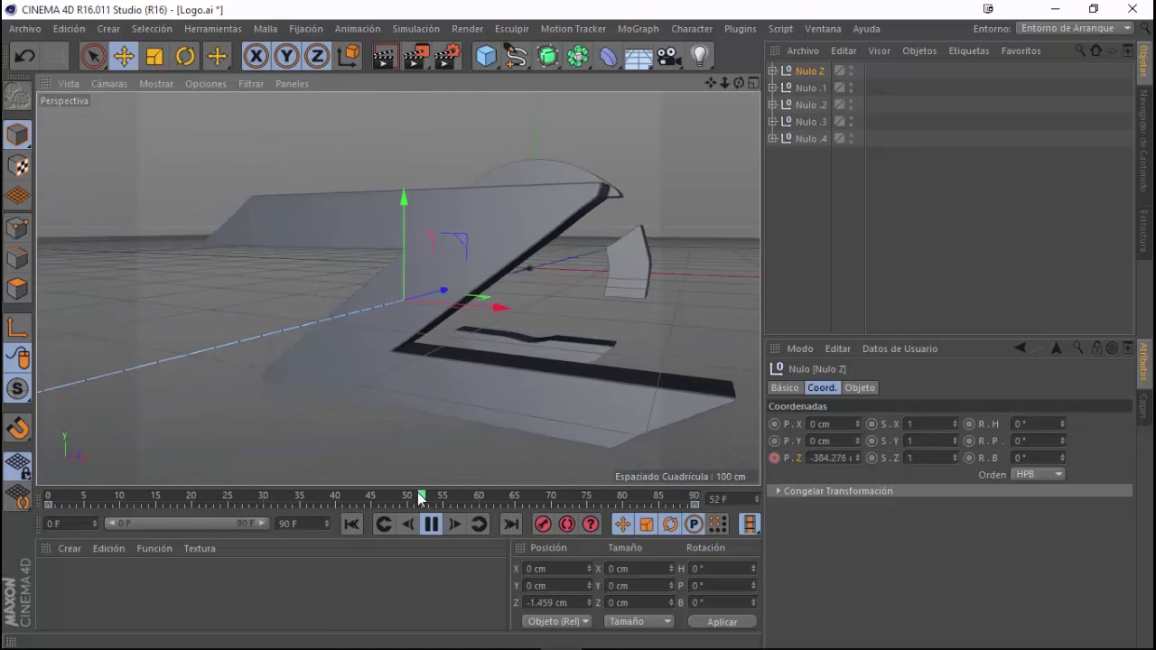
click(431, 524)
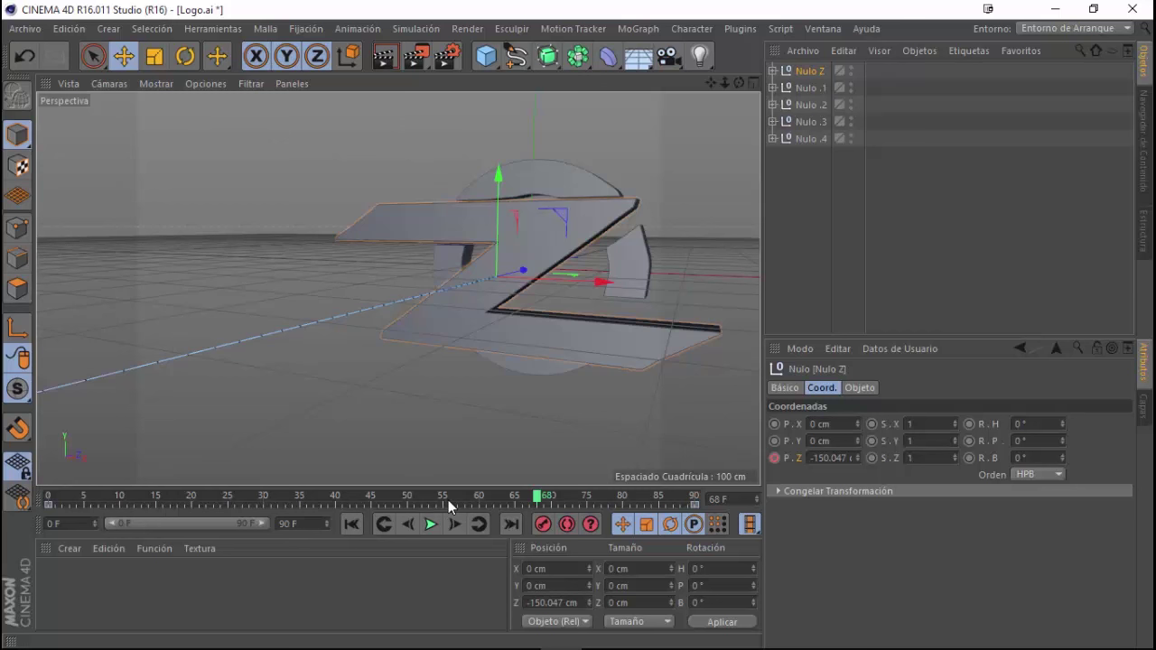
drag(549, 499, 693, 498)
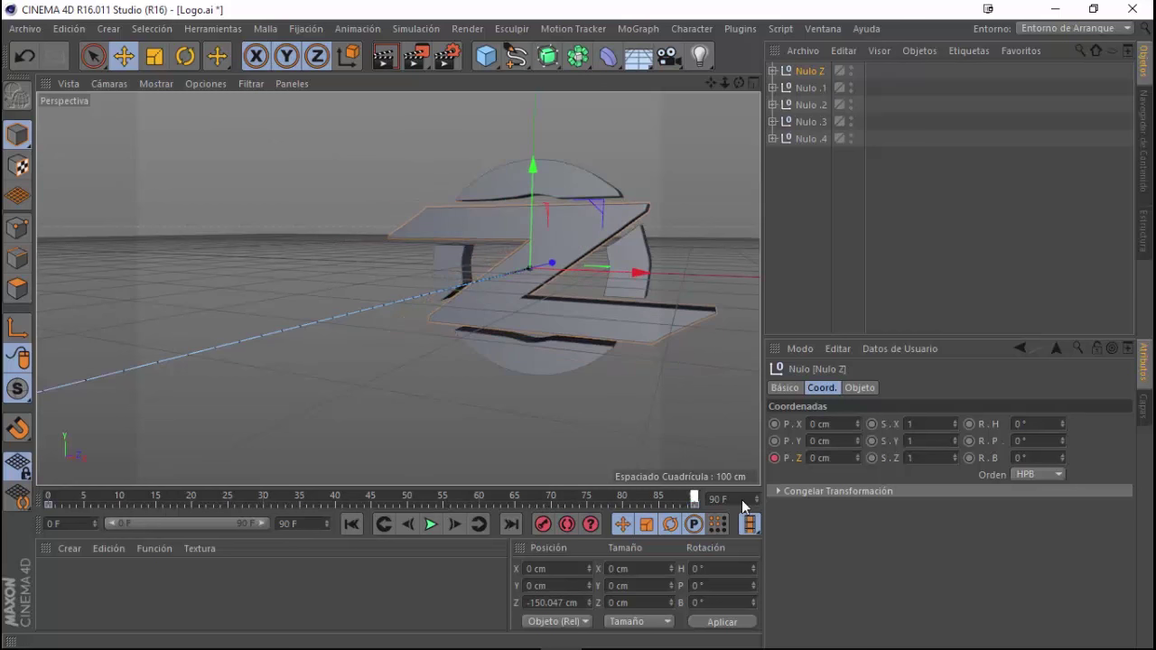
Keyframe P.Z for Nulo .1 to .4 at frame 90, then at -1200 cm on frame 0.
click(810, 89)
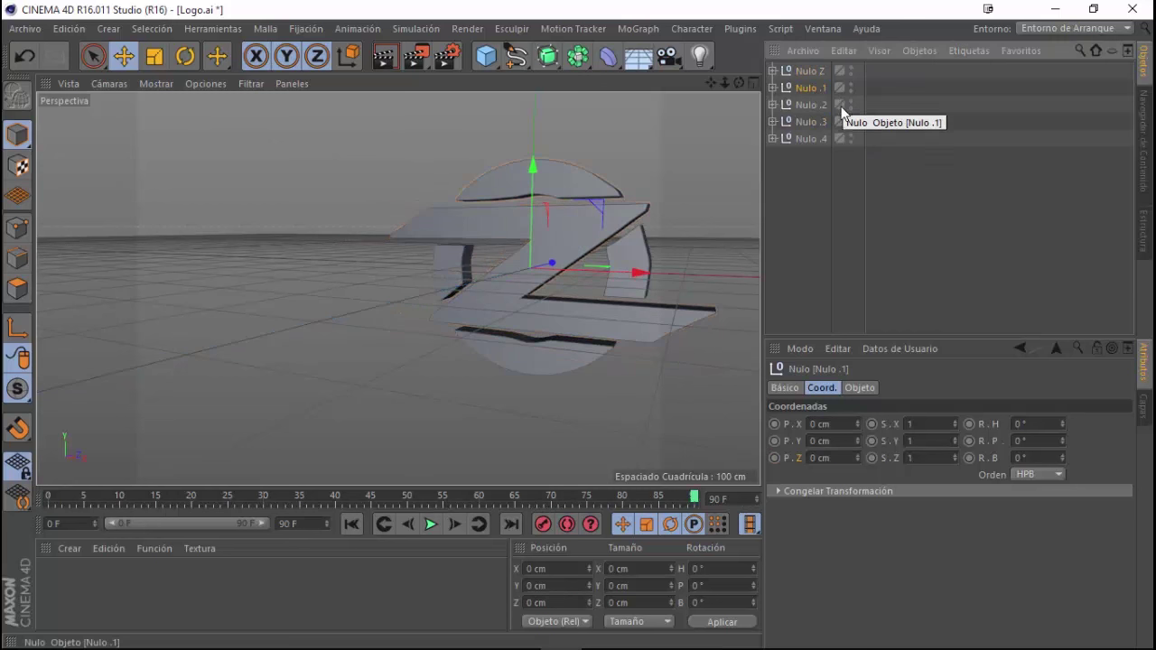
shift+click(810, 138)
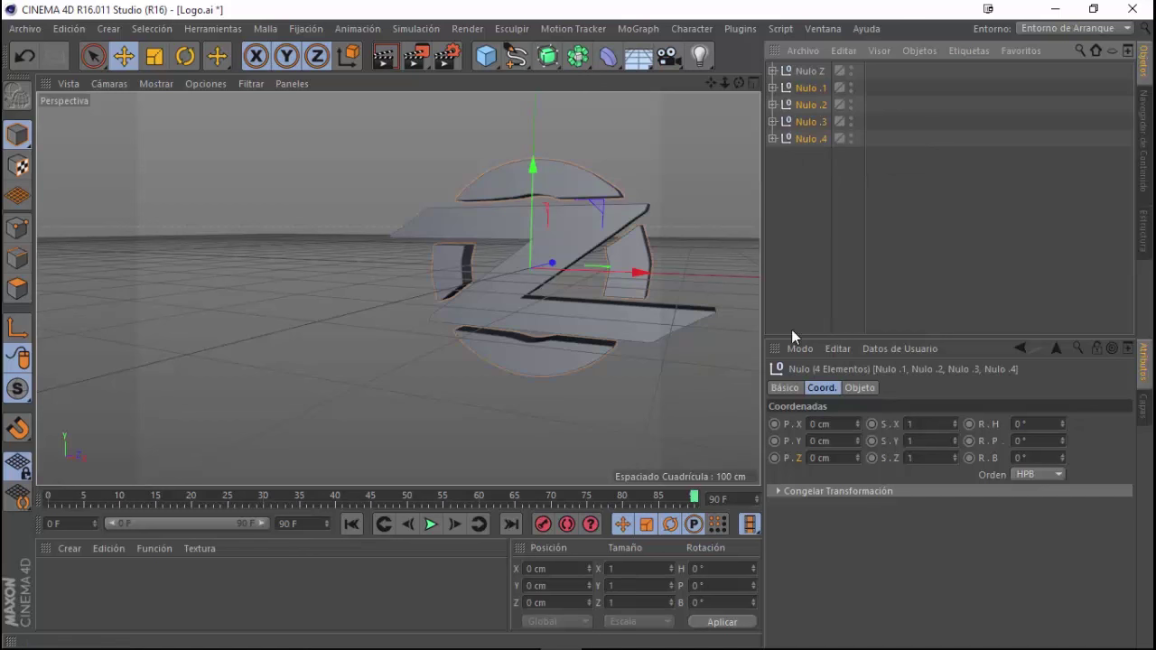
ctrl+click(775, 458)
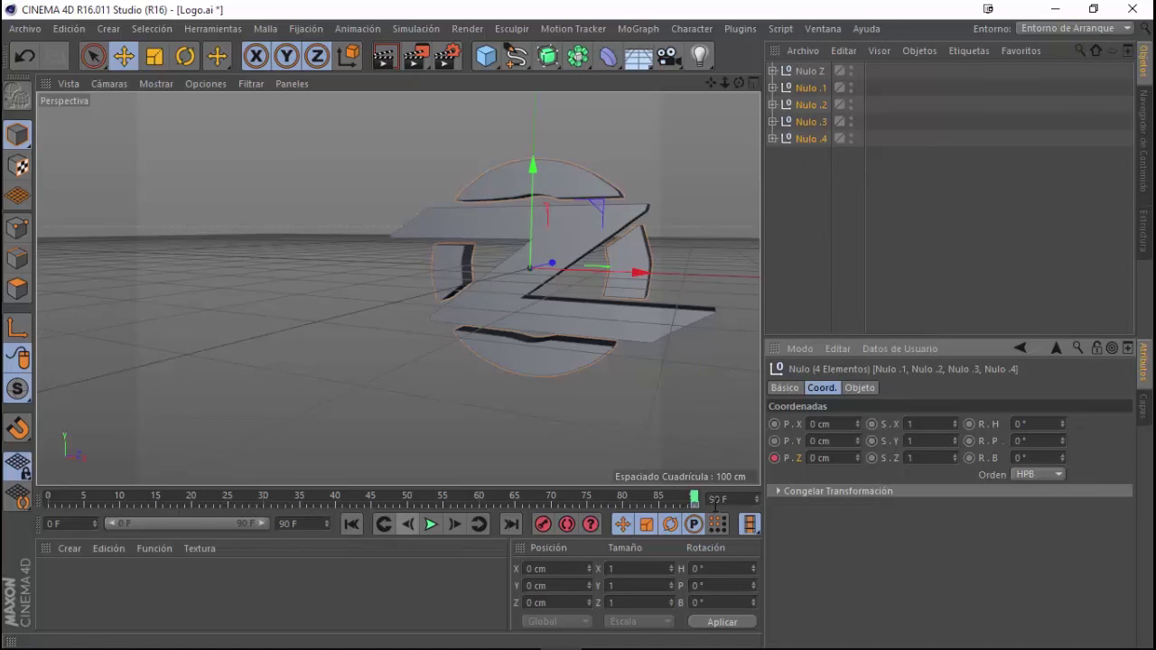
drag(693, 497, 47, 517)
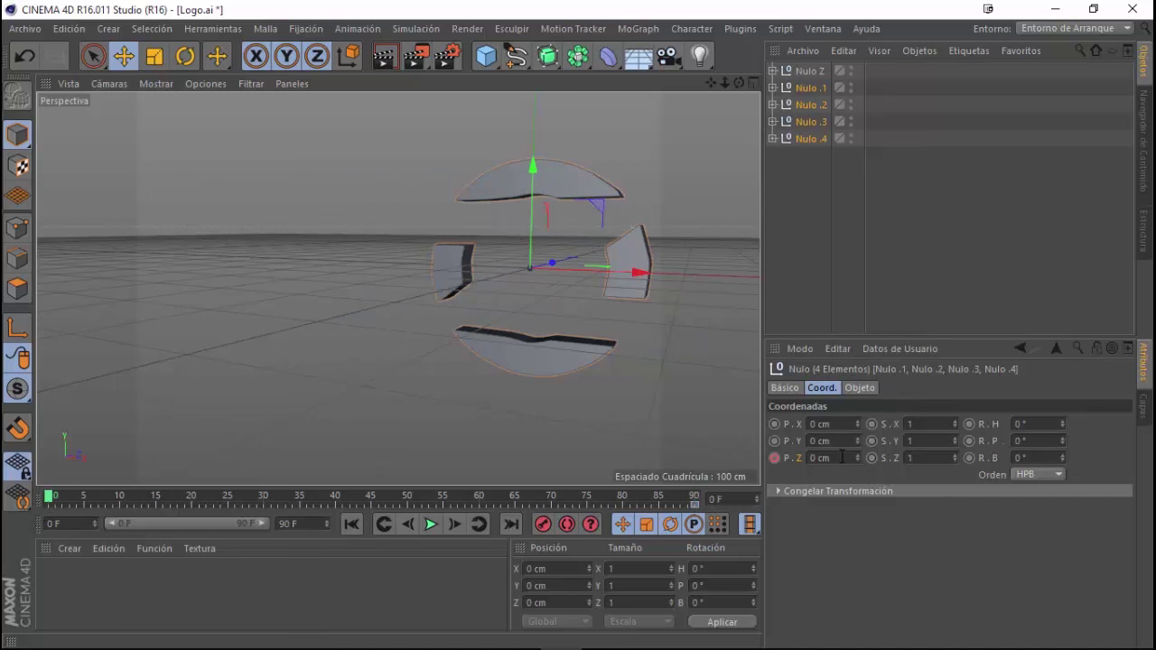
drag(841, 457, 792, 461)
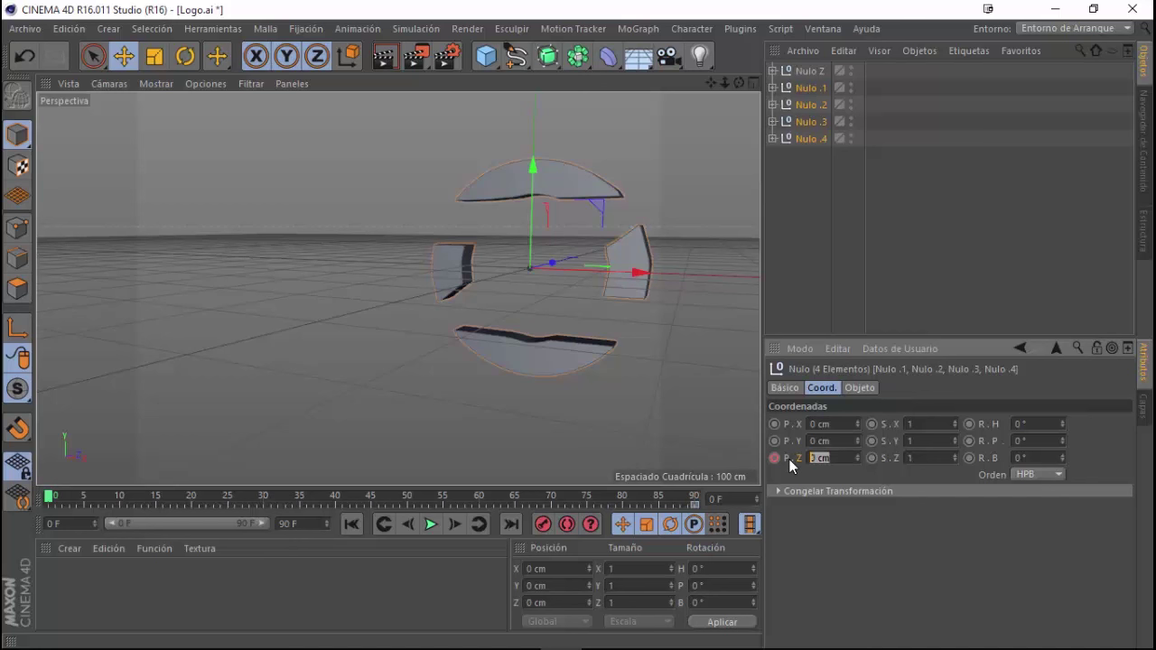
key(BackSpace)
text(1200)
key(Return)
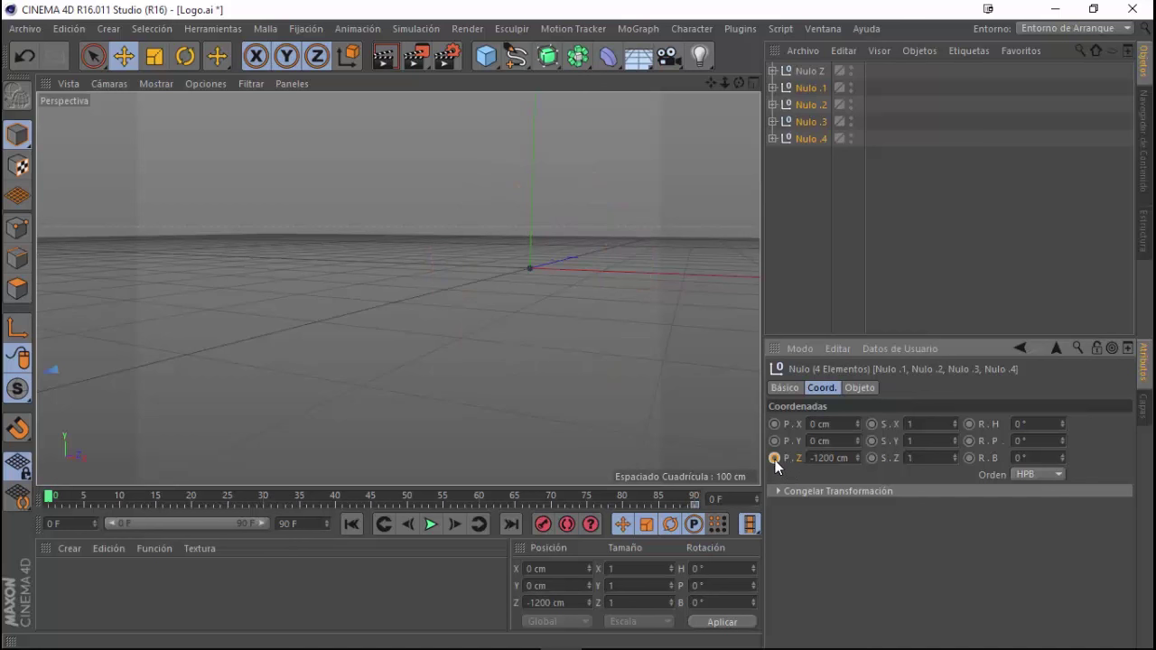
click(774, 458)
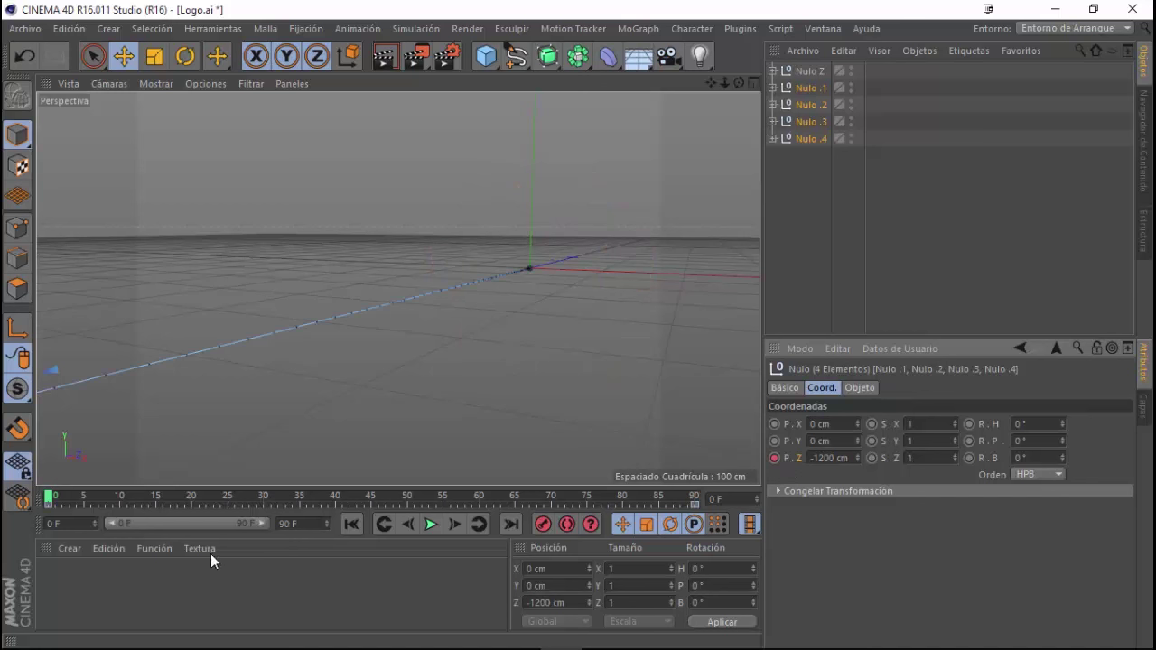
Play and scrub the animation to check the ring pieces assembling, stopping near frame 61.
click(431, 525)
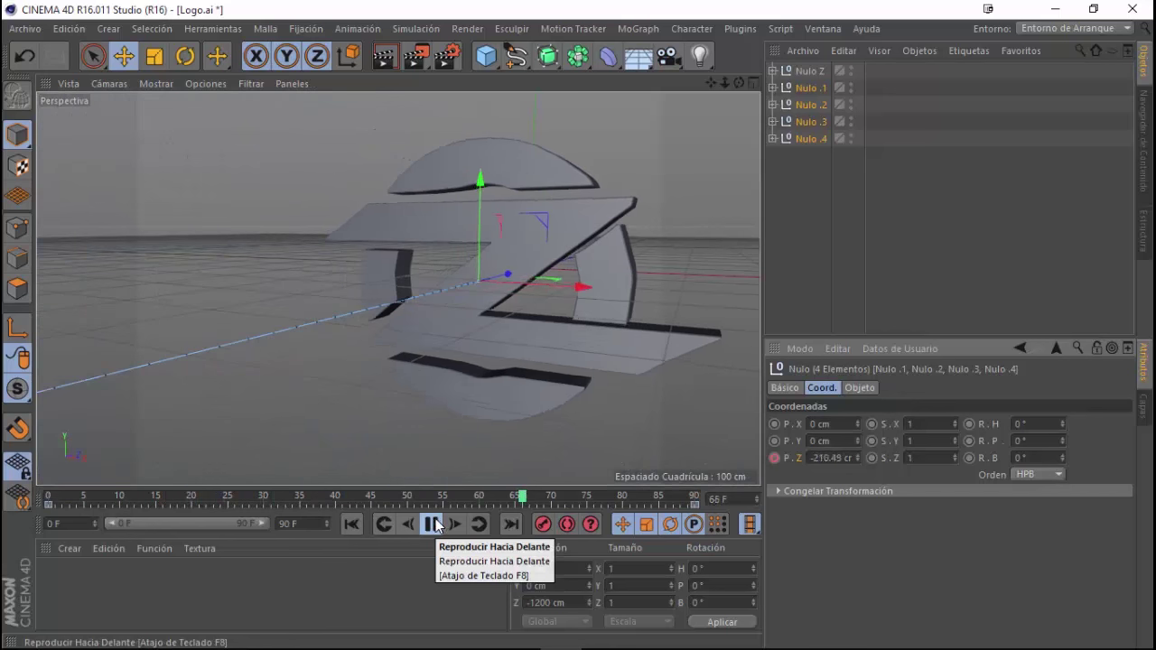
mouse_move(493, 498)
mouse_down()
mouse_move(359, 498)
mouse_move(505, 499)
mouse_move(278, 499)
mouse_move(578, 495)
mouse_up()
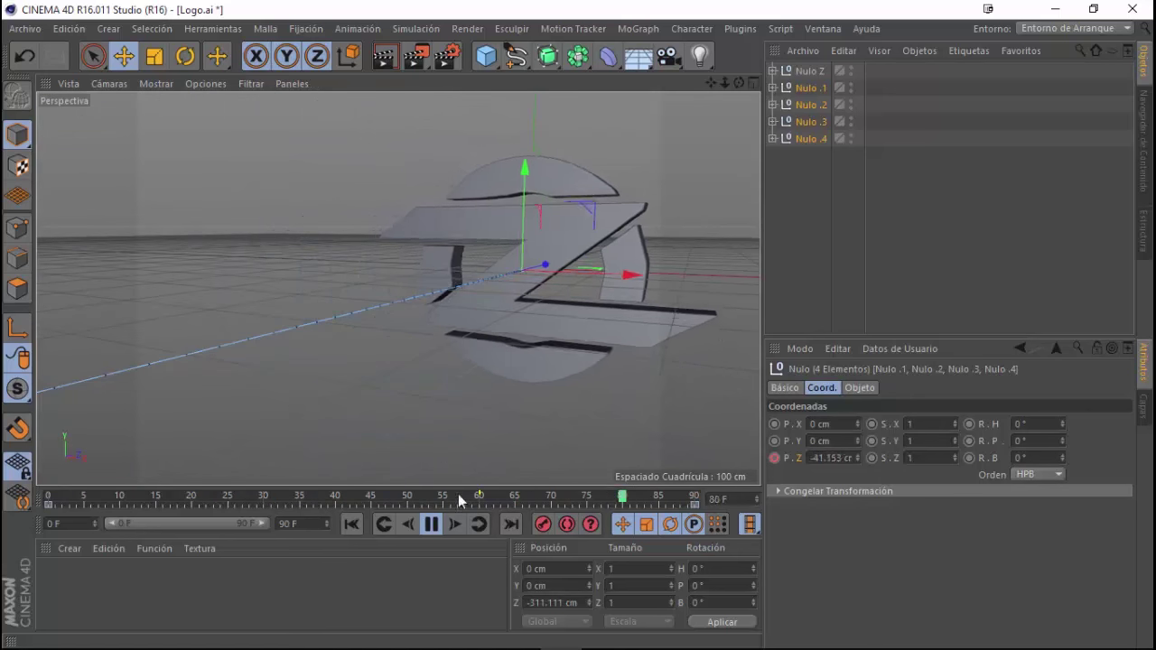
click(438, 525)
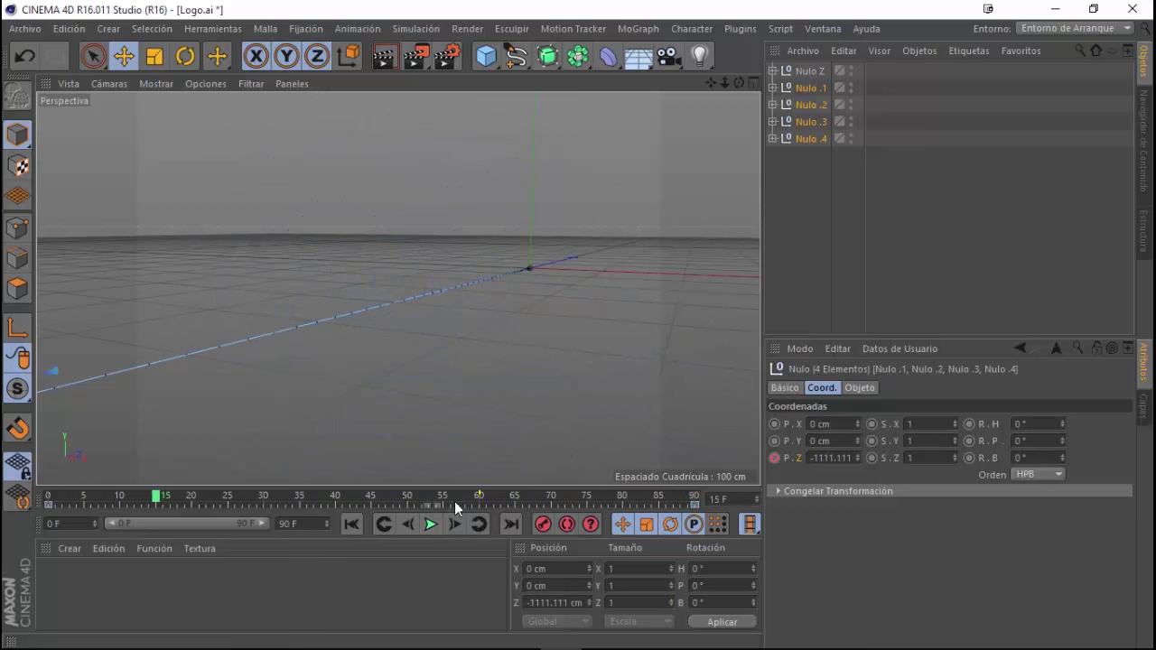
click(436, 497)
drag(435, 499, 486, 498)
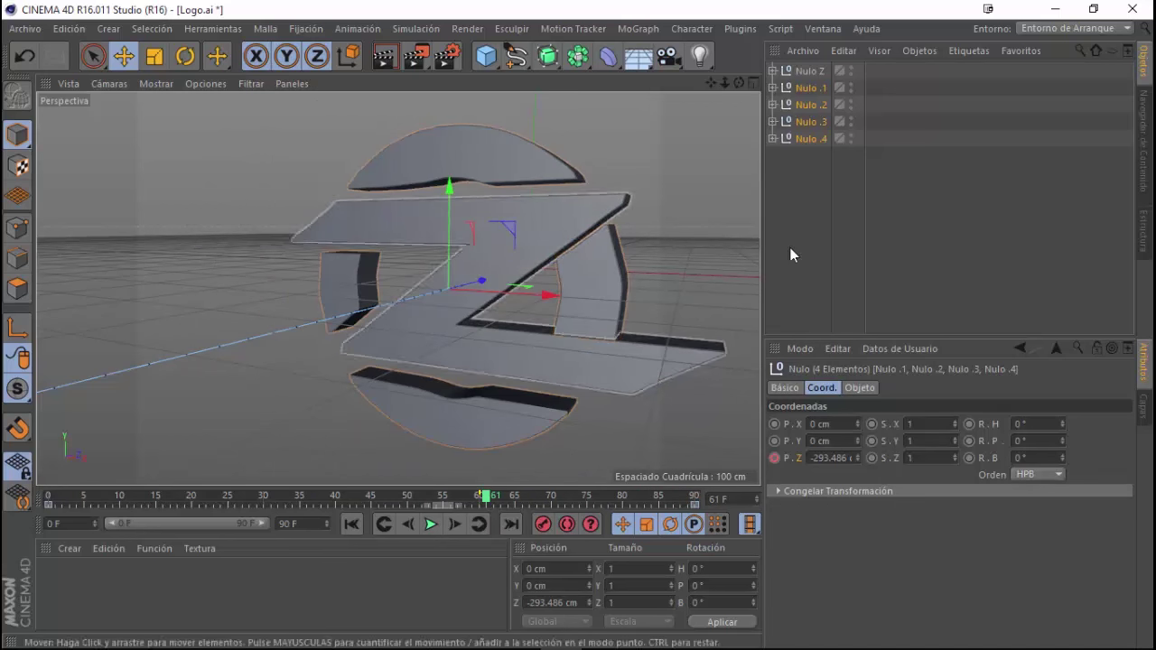
click(772, 138)
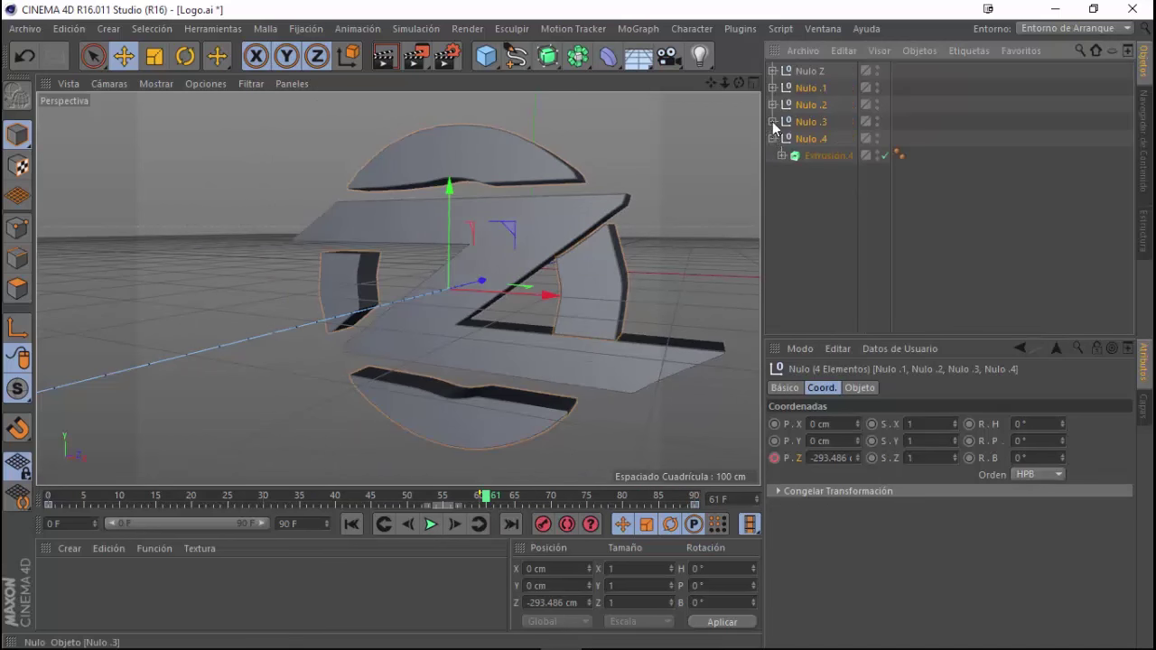
Expand all five null groups and make the Z extrusion, Extrusión.1, editable.
click(772, 121)
click(772, 105)
click(772, 88)
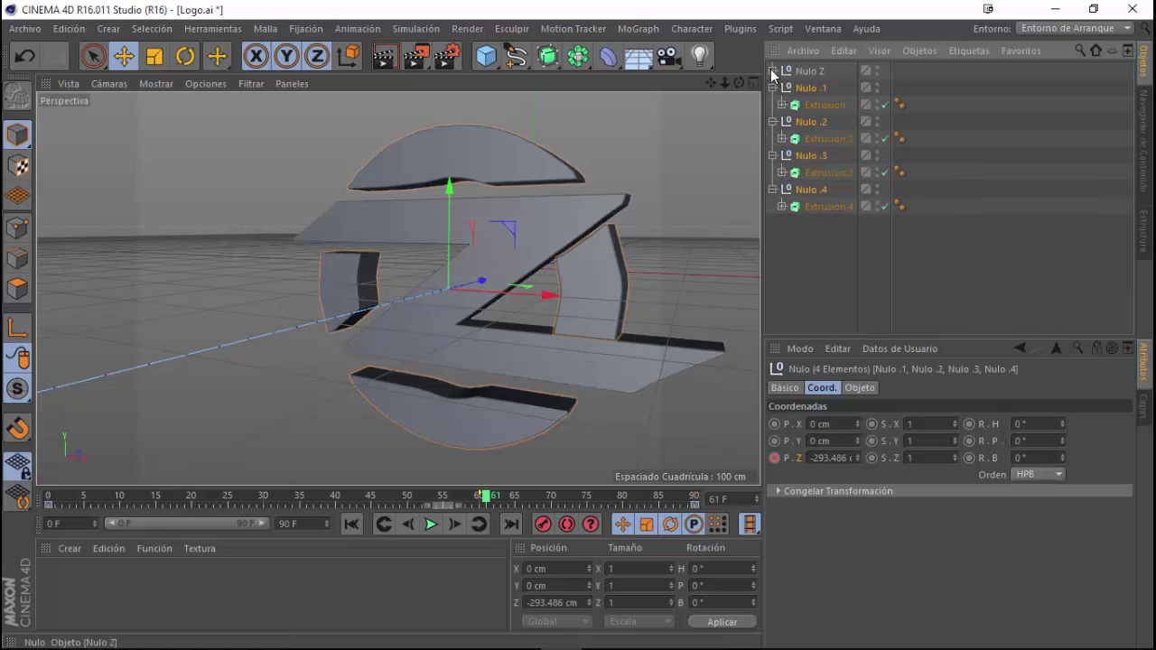
click(772, 70)
click(812, 87)
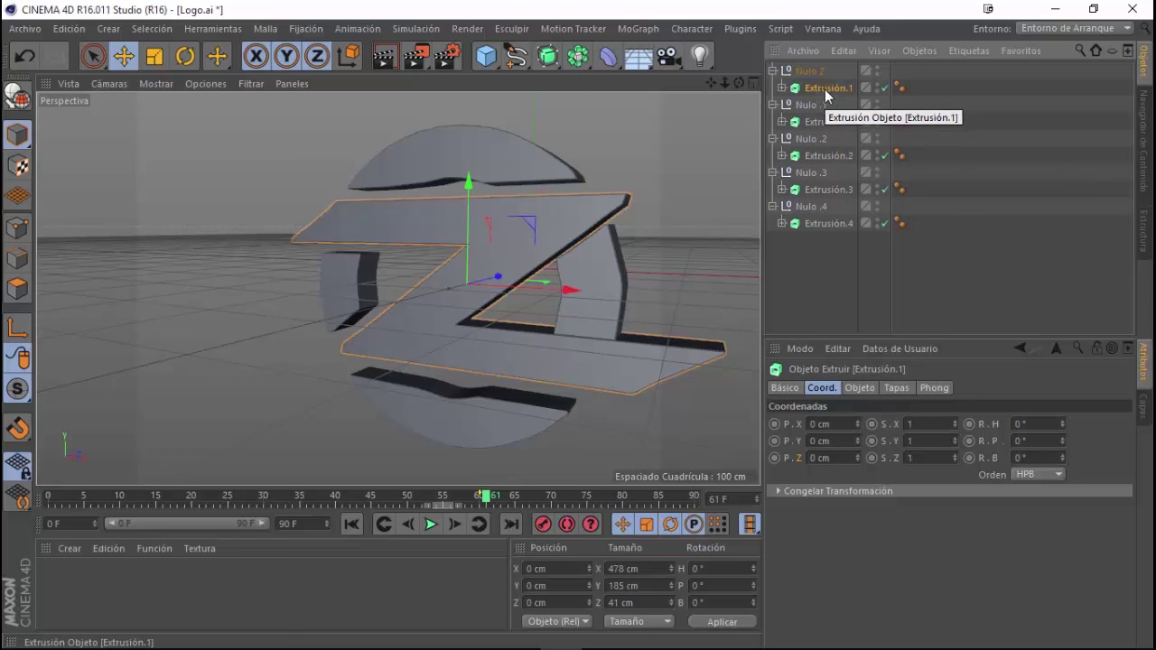
click(23, 107)
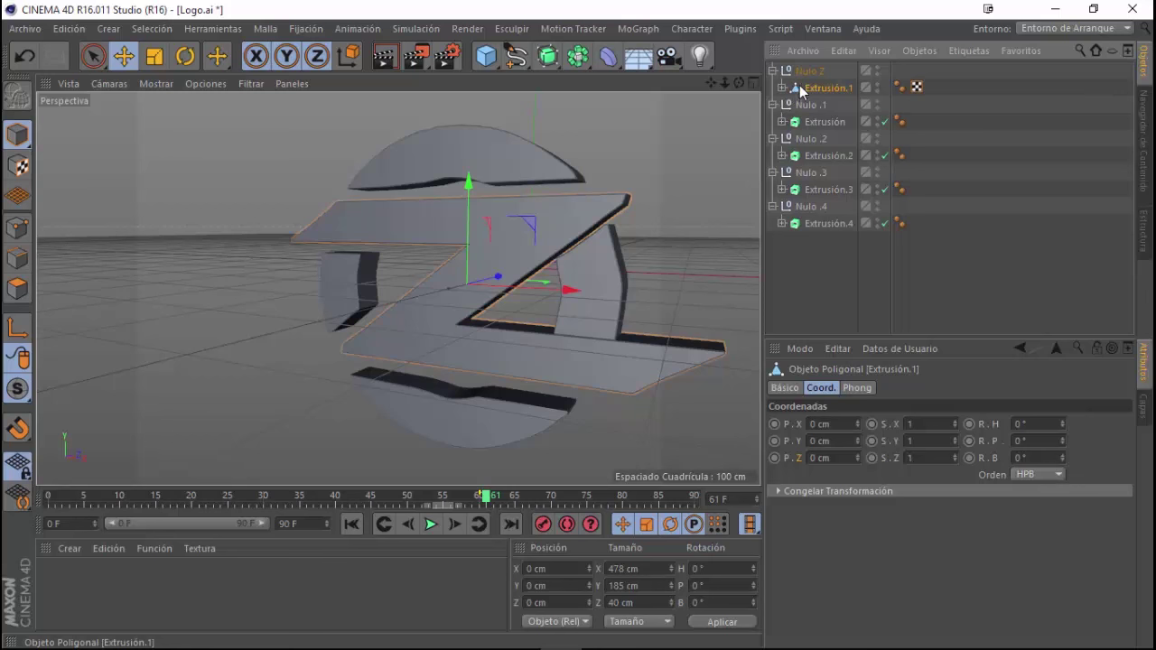
Convert the four ring arc extrusions to polygon objects with C.
click(811, 121)
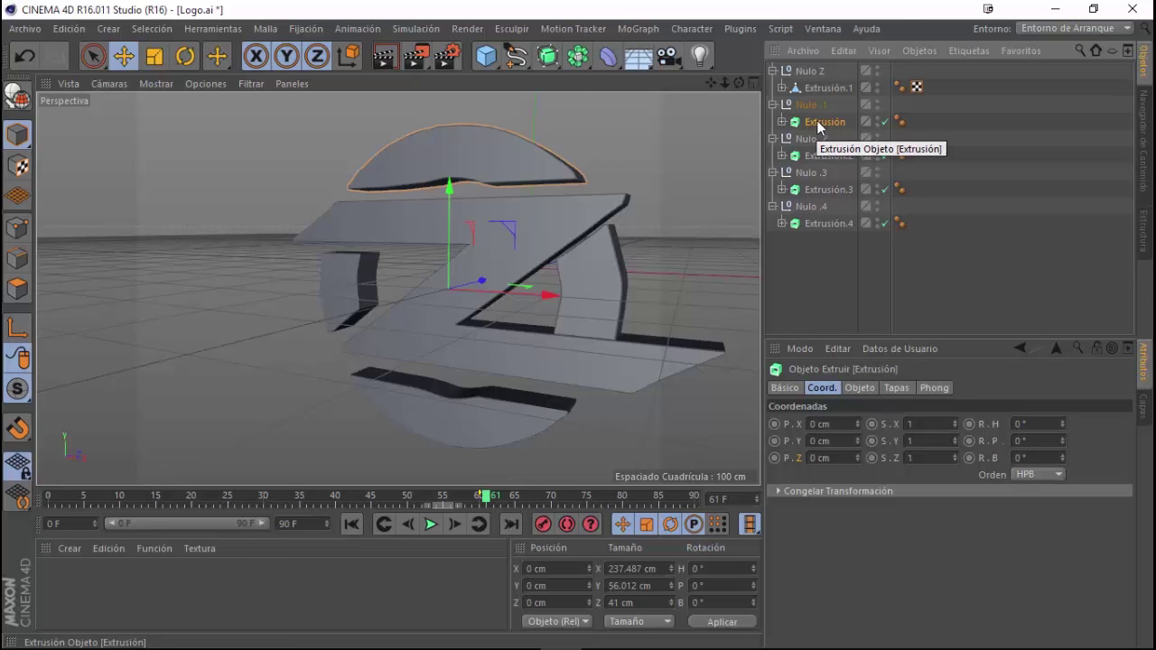
key(c)
click(817, 154)
key(c)
click(817, 189)
key(c)
click(812, 223)
key(c)
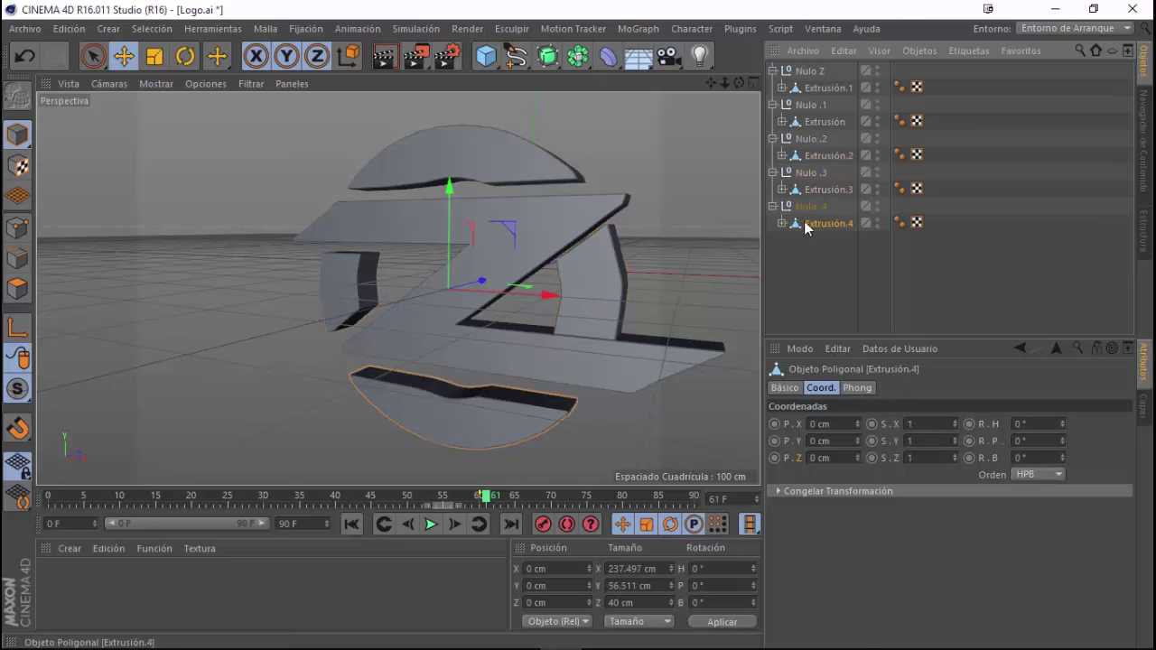
Collapse all five null groups and set the timeline to frame 56.
click(772, 206)
click(772, 173)
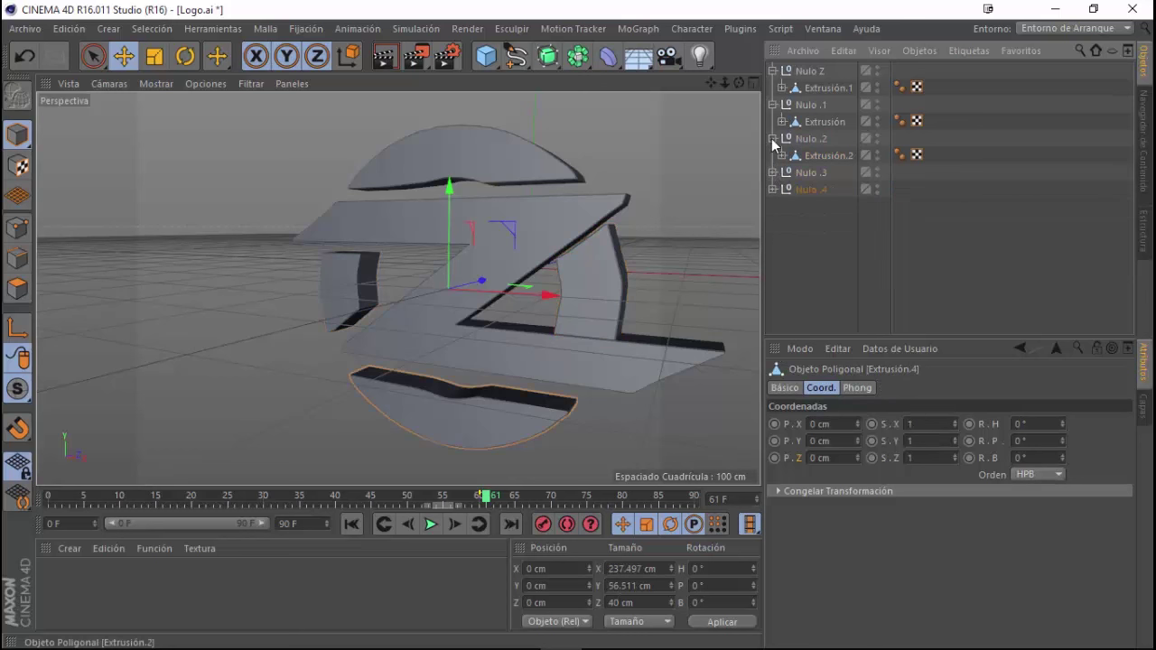
click(772, 139)
click(772, 104)
click(772, 70)
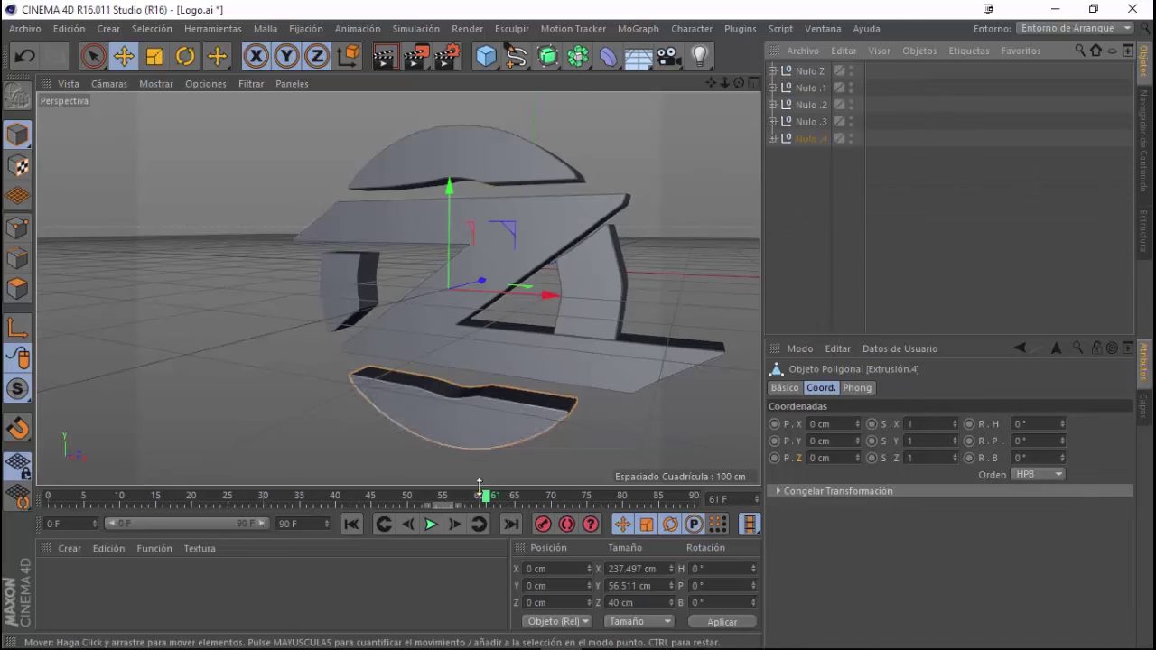
drag(479, 495, 449, 495)
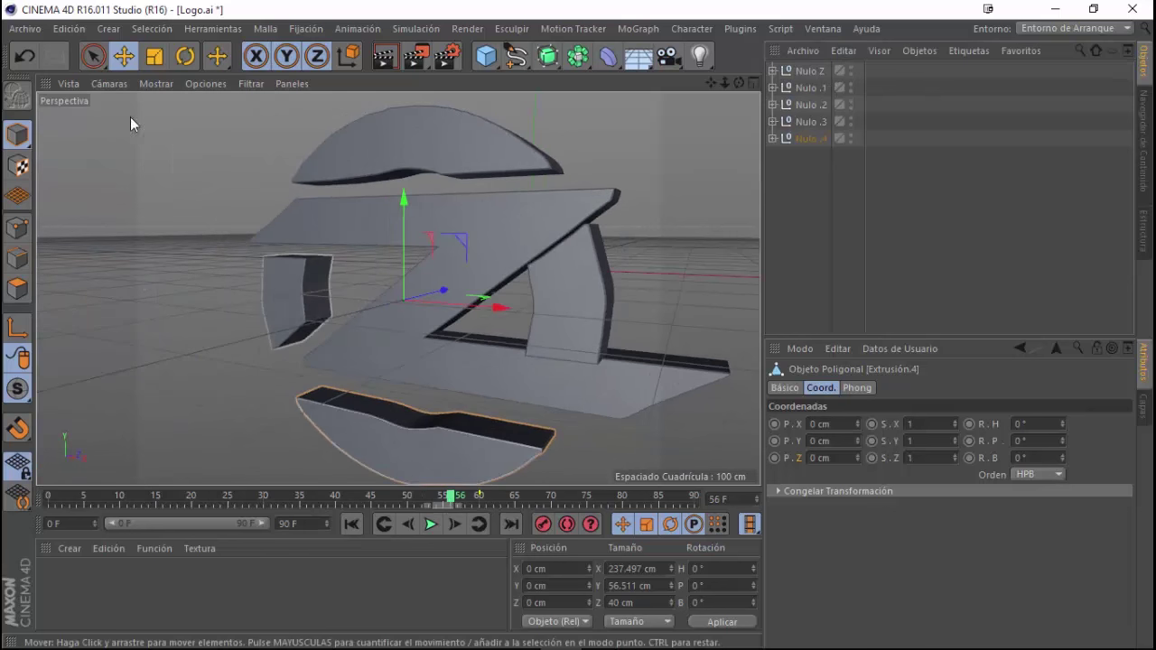
Save the Cinema 4D scene as Logo.c4d, then switch to the After Effects project.
click(32, 29)
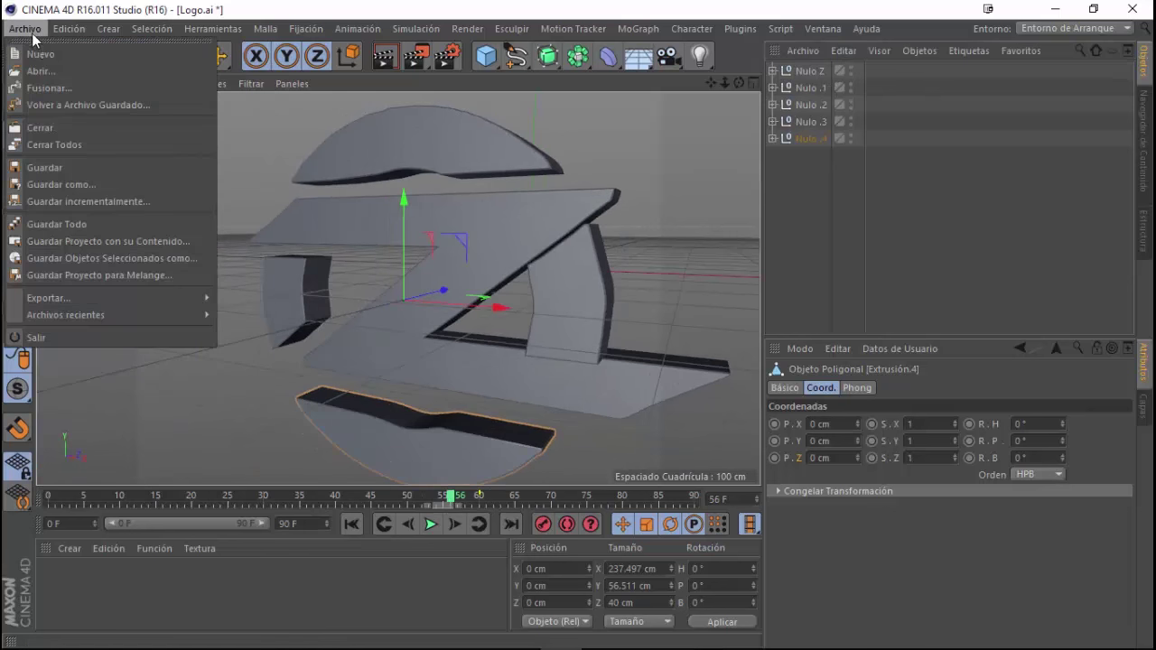
click(70, 167)
drag(324, 69, 435, 138)
click(603, 469)
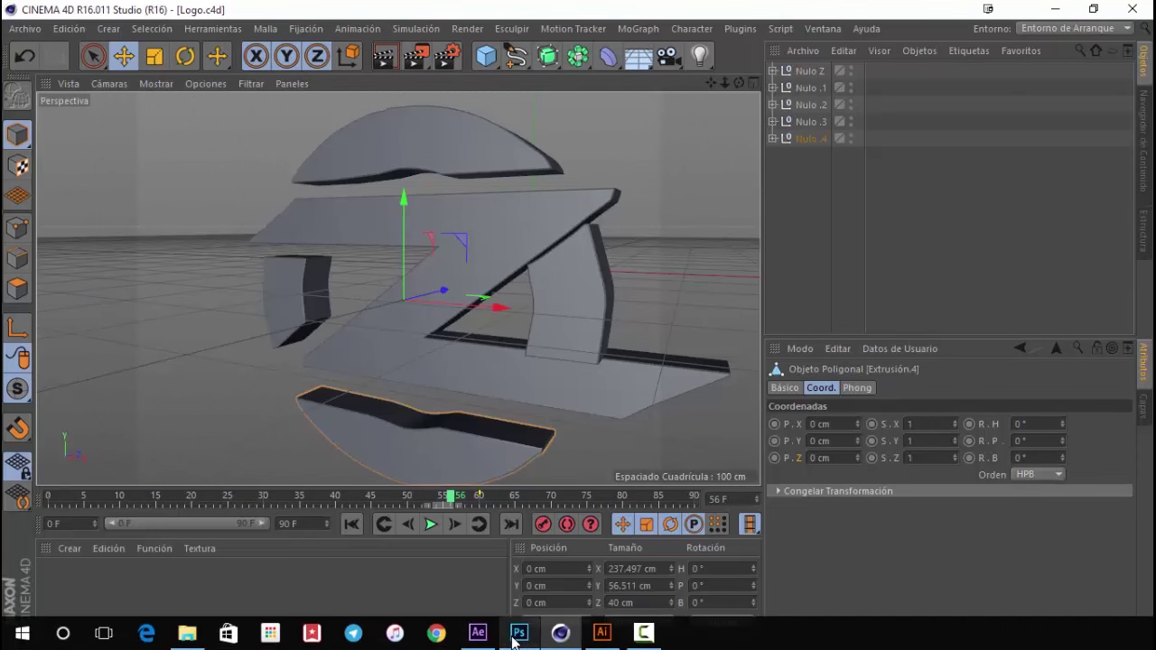
click(478, 637)
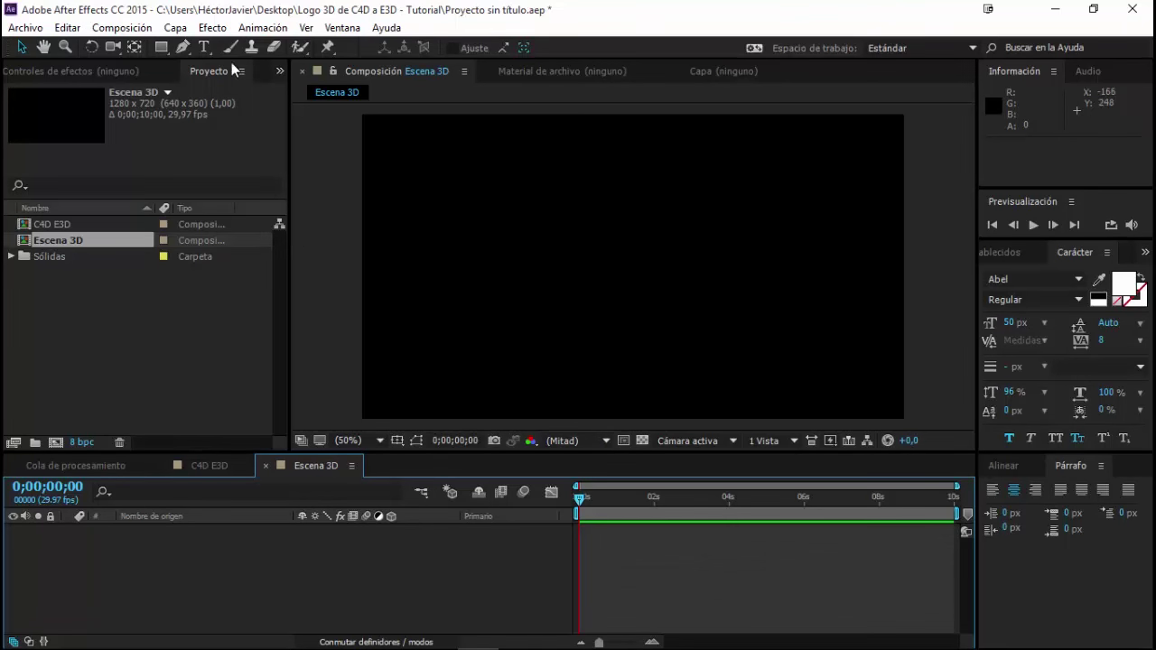
Create a 1280×720 orange solid named E3D in Escena 3D, then return to Cinema 4D.
click(175, 28)
mouse_move(402, 26)
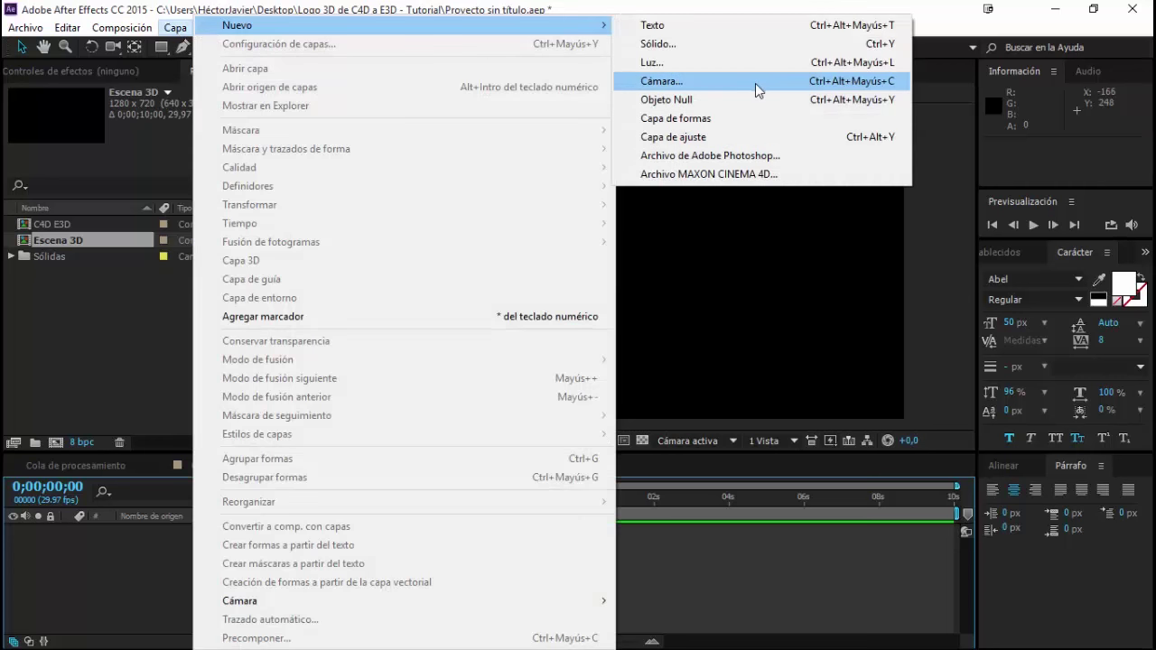
click(647, 45)
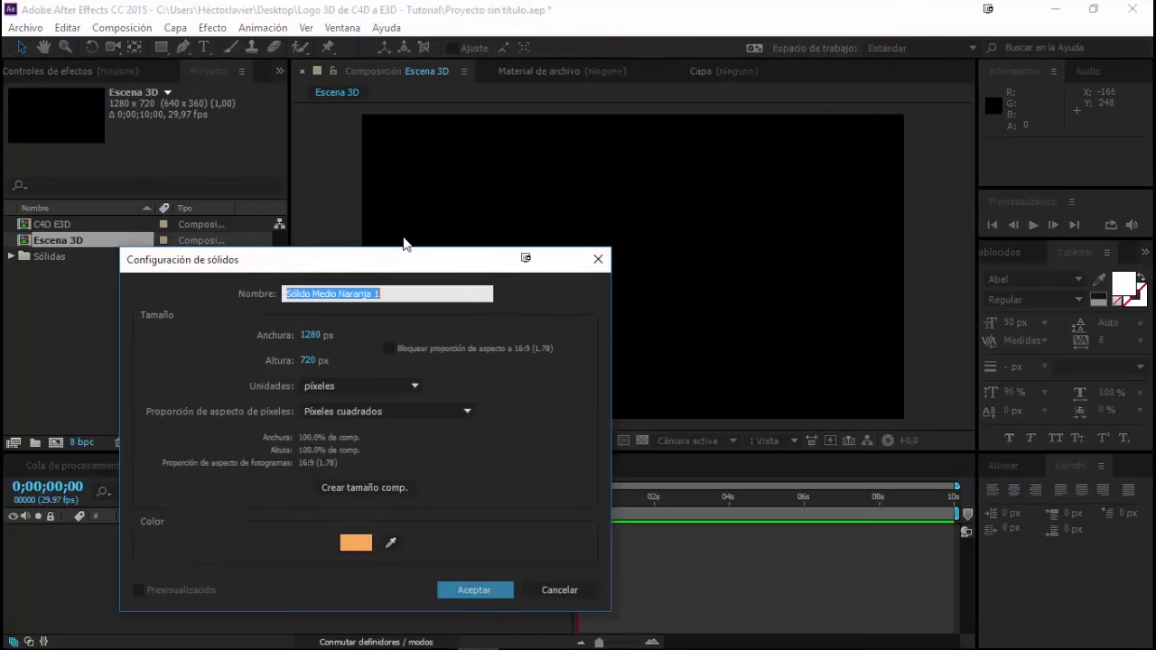
drag(398, 264, 548, 224)
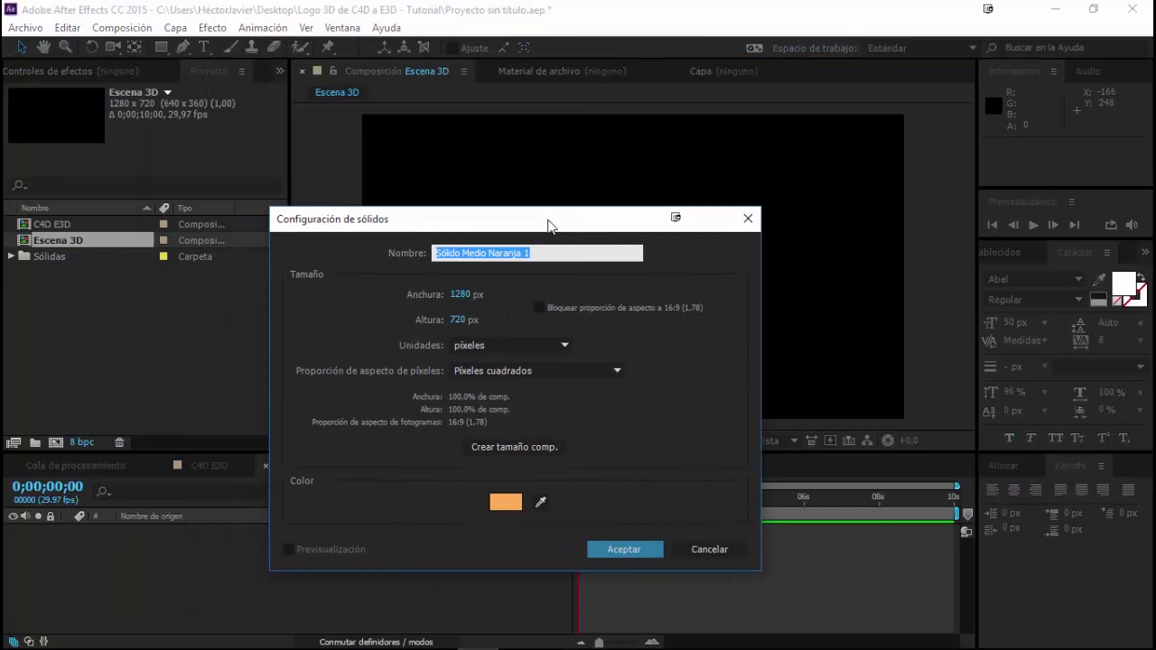
text(E3D)
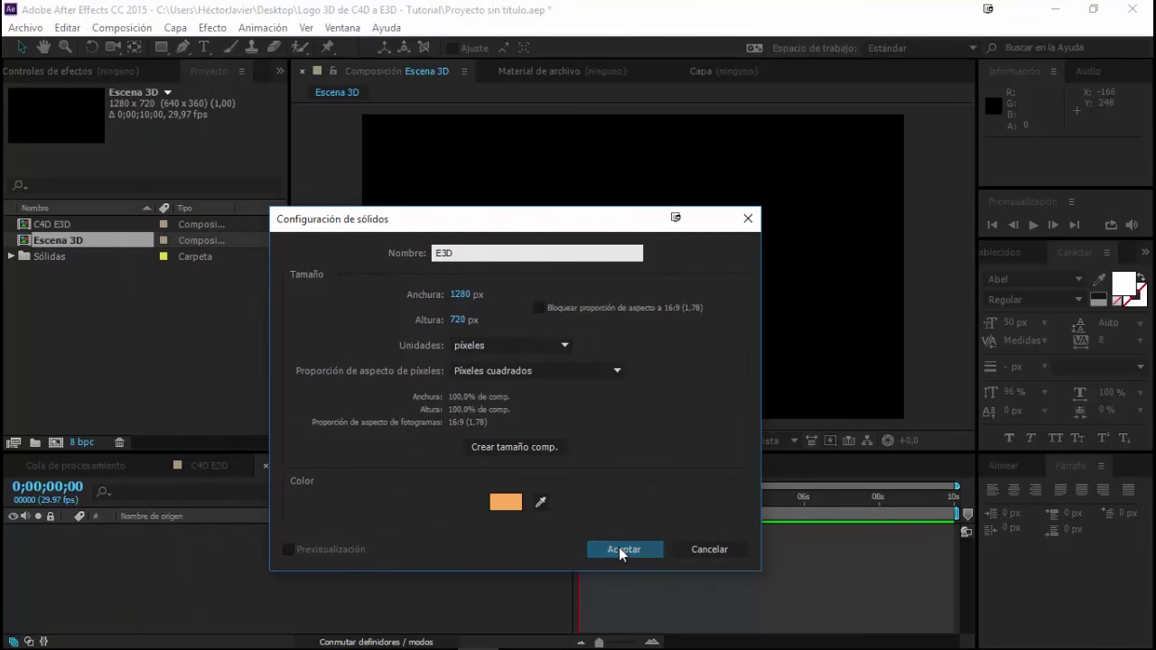
click(618, 547)
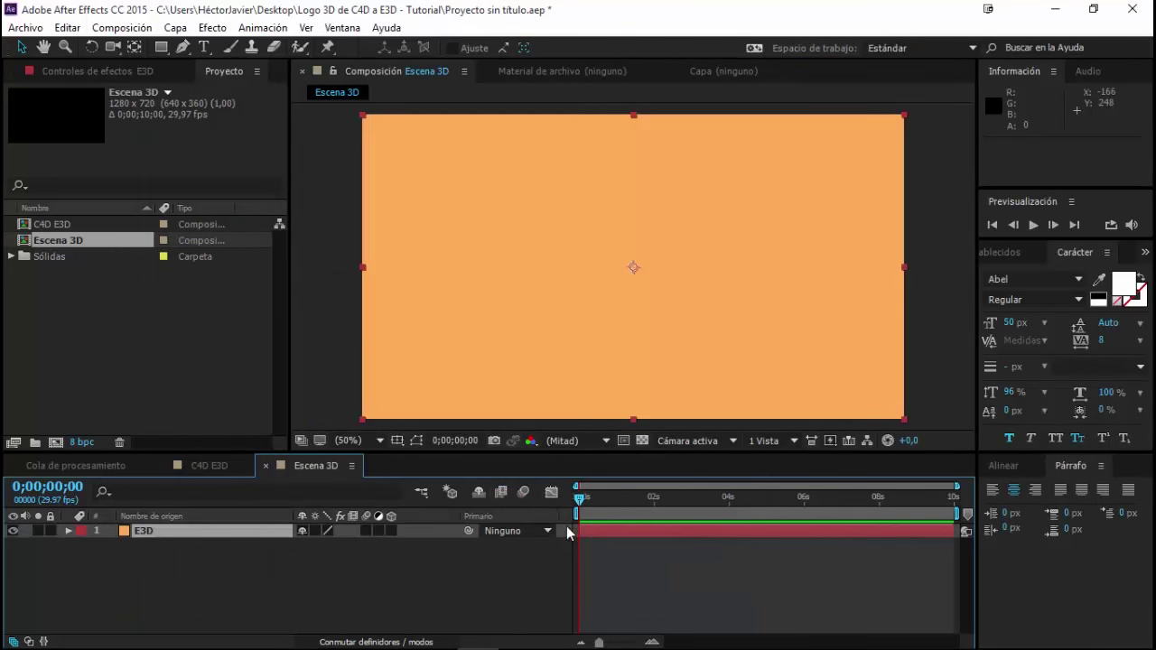
click(560, 632)
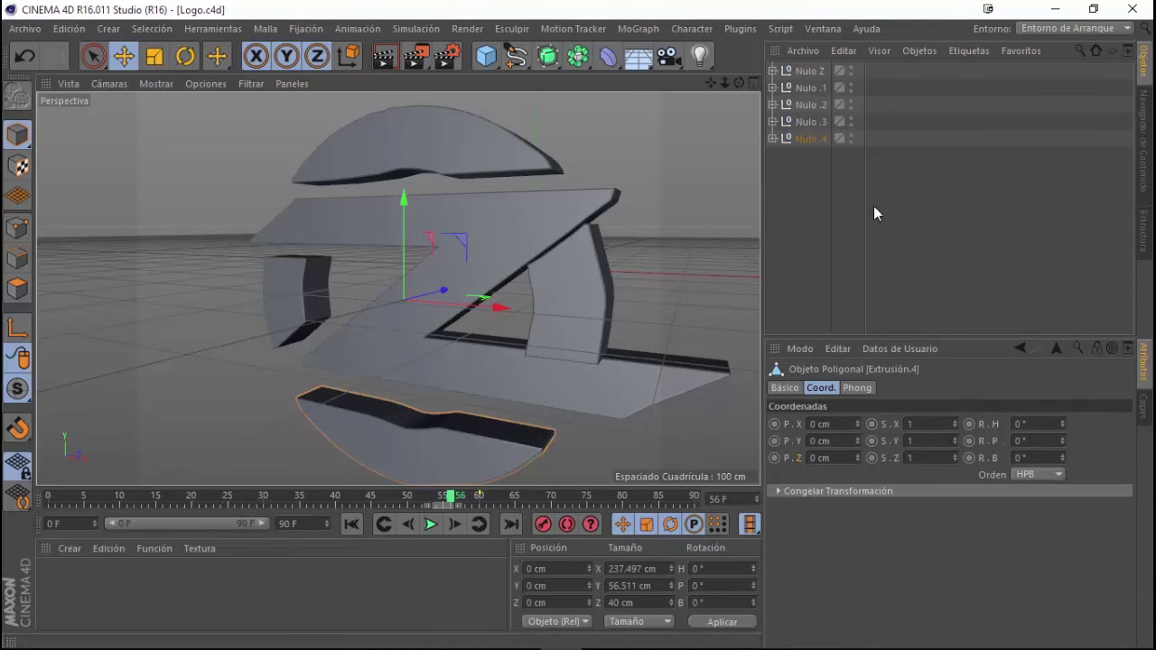
Expand all five null groups, deselect everything, and create a new material Mat.
click(772, 138)
click(772, 121)
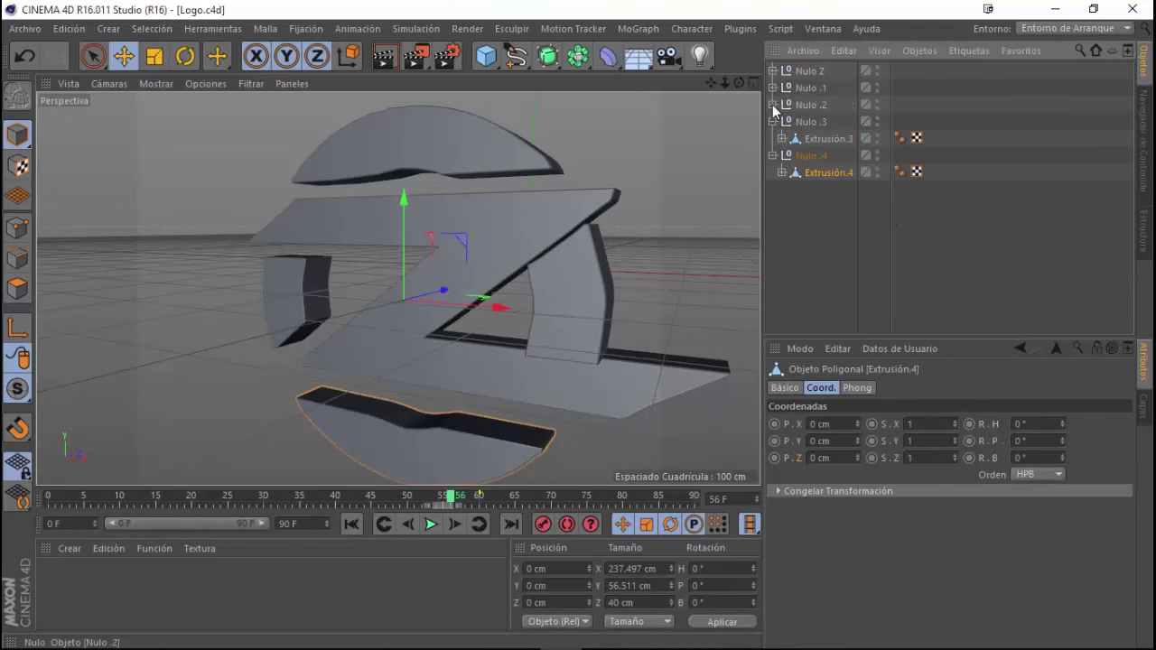
click(772, 103)
click(772, 87)
click(772, 70)
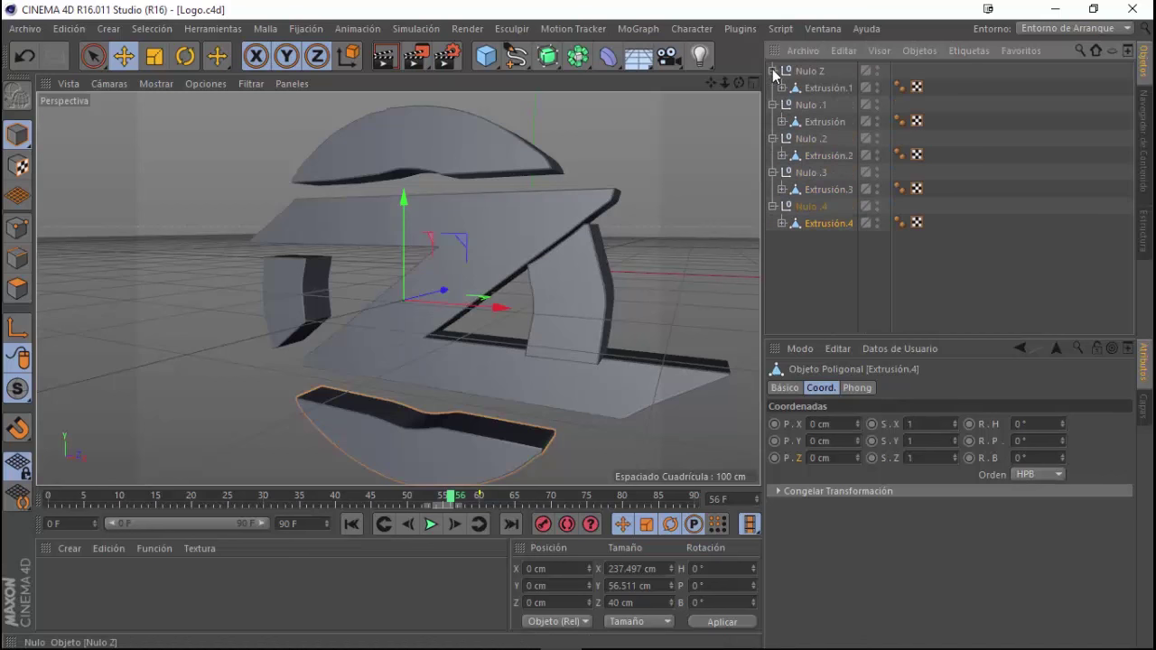
click(225, 572)
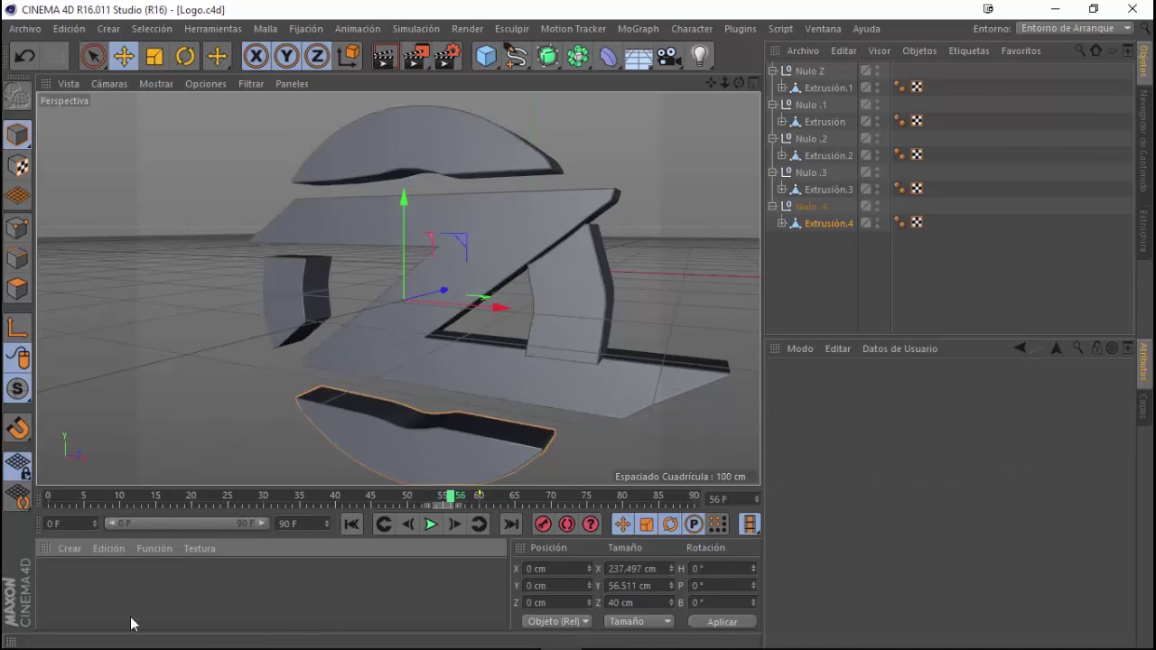
double_click(197, 599)
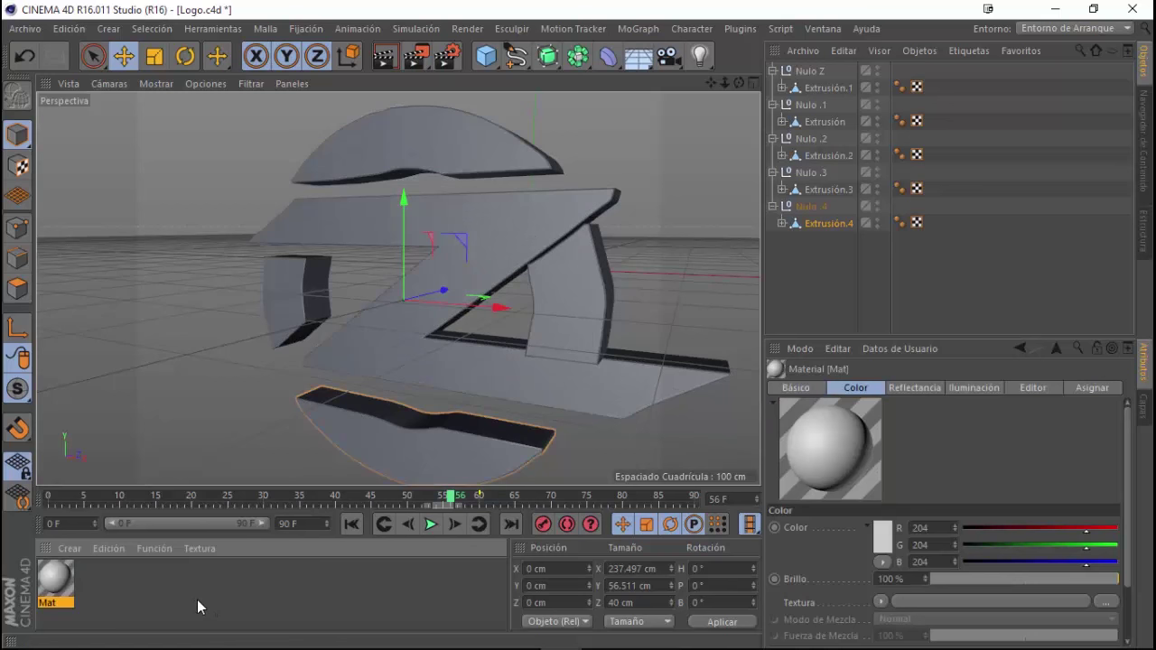
Set Mat's colour to orange (R 255, G 106, B 0) and apply it to the Z.
double_click(56, 578)
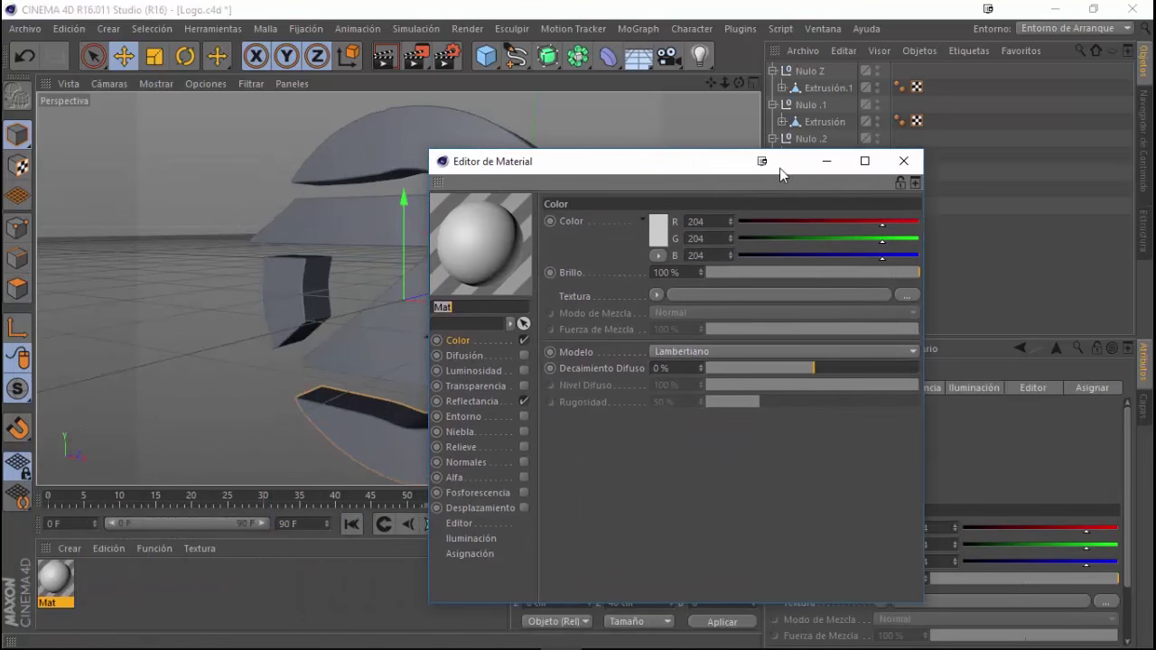
click(704, 248)
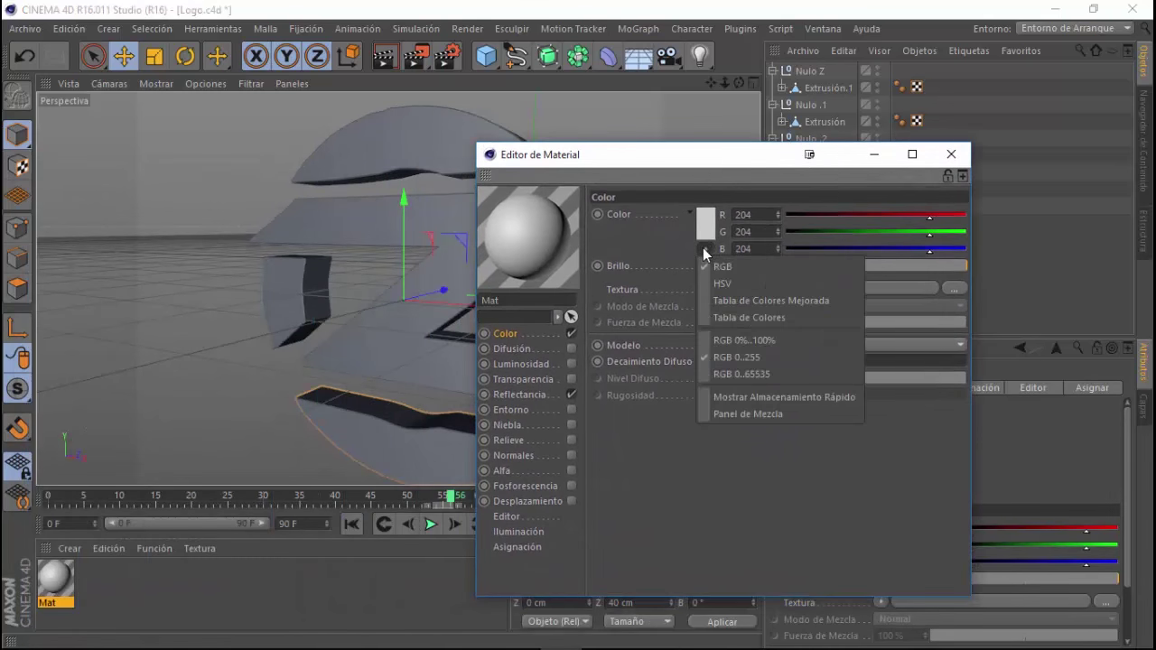
click(680, 244)
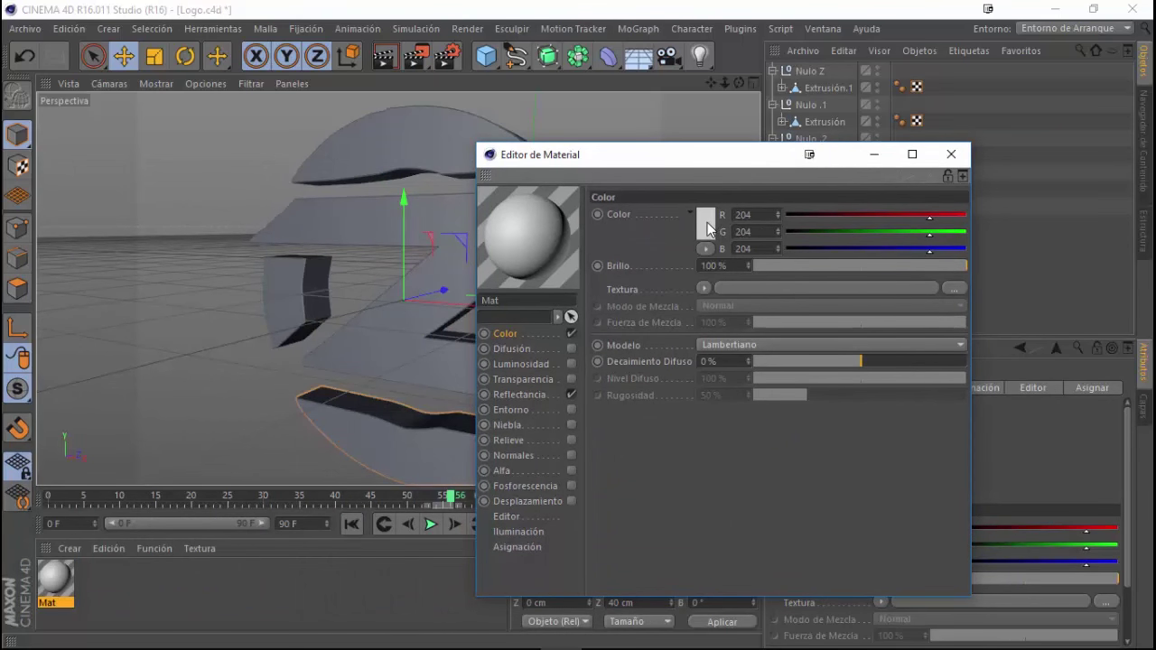
click(707, 222)
click(668, 160)
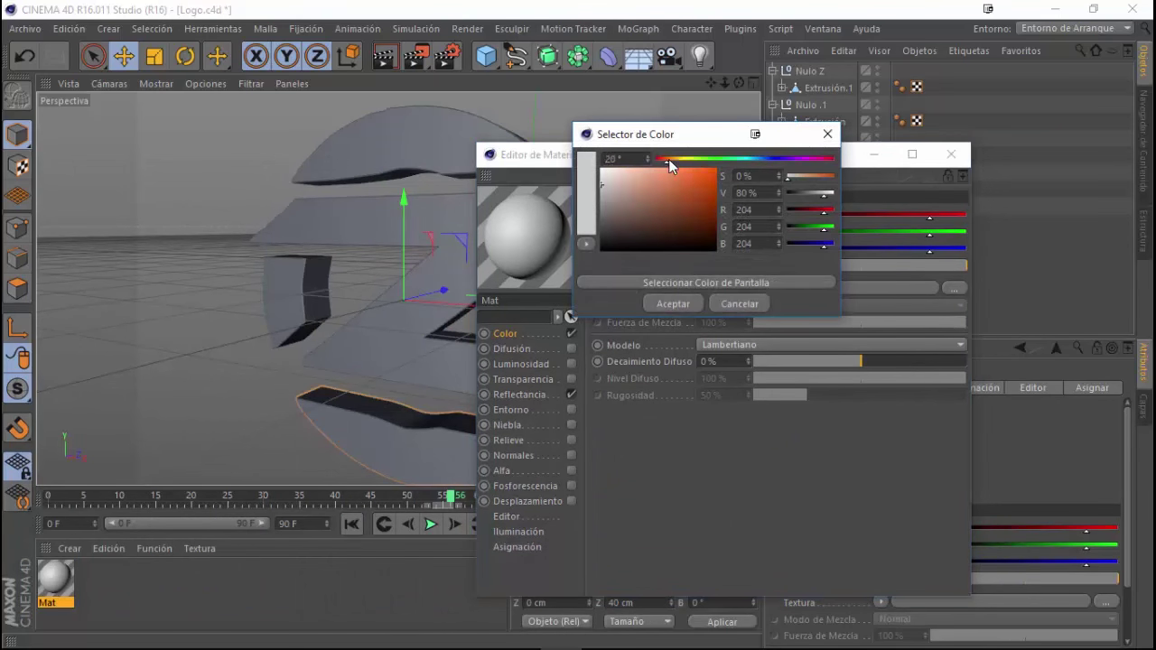
drag(682, 175, 725, 183)
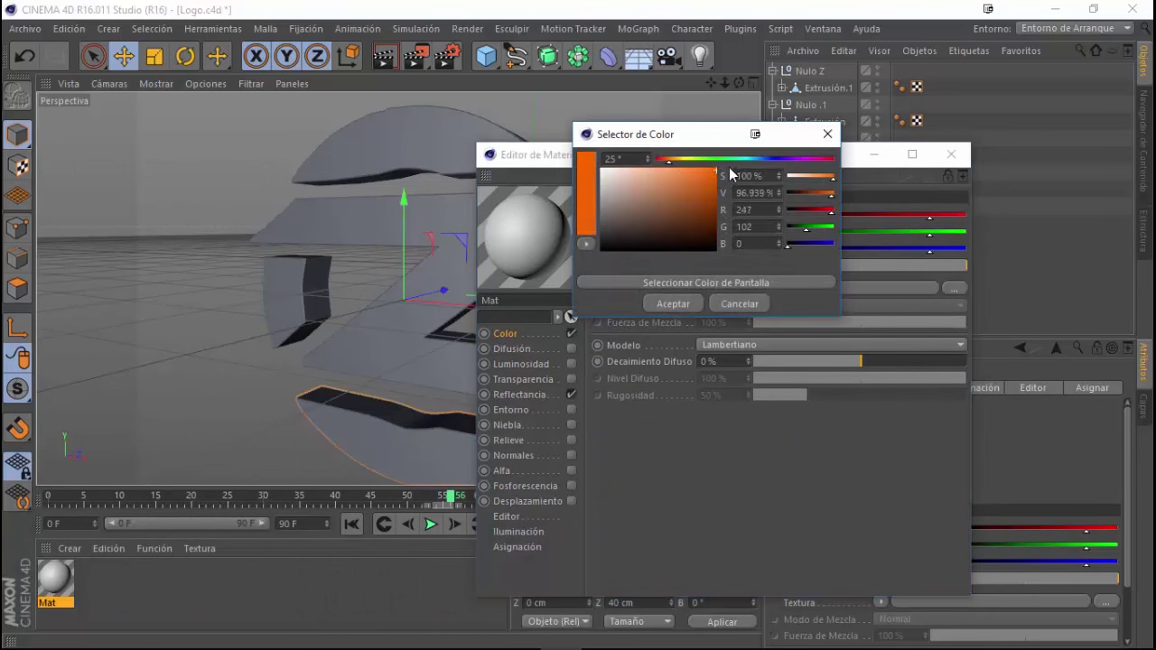
click(664, 303)
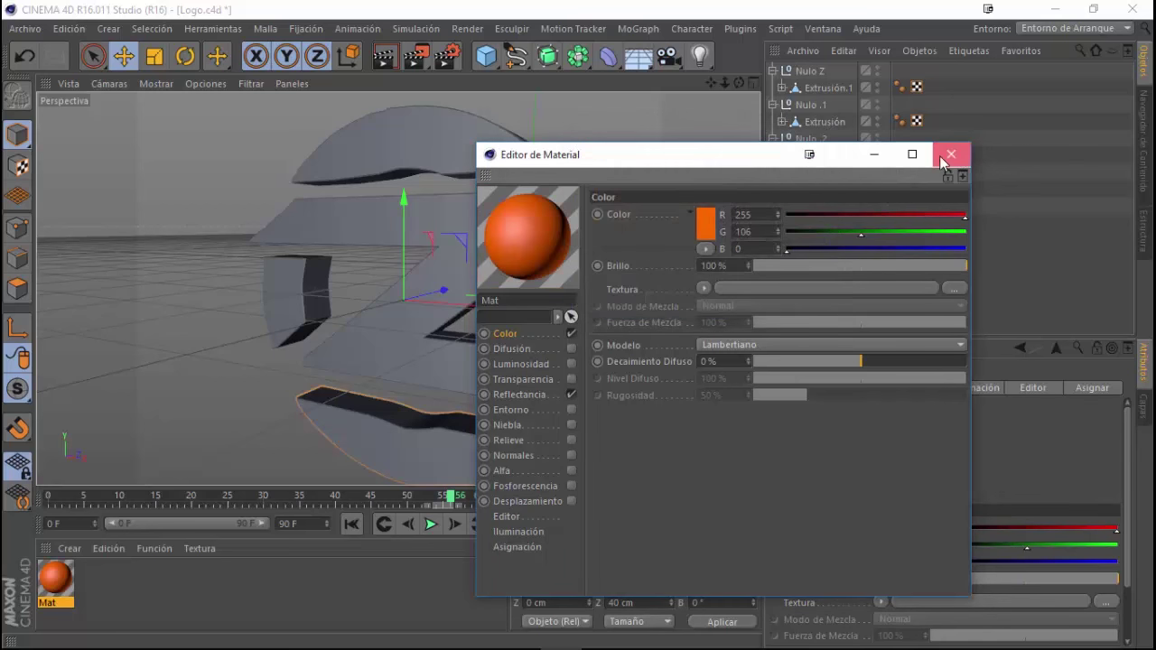
click(960, 158)
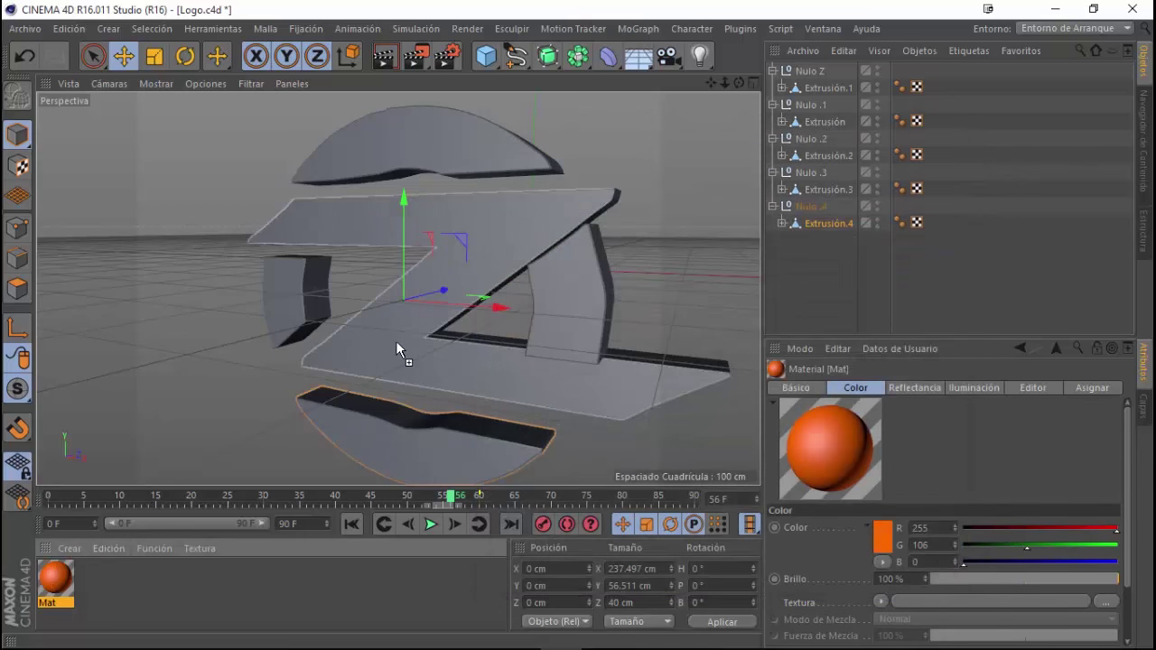
drag(396, 342, 396, 342)
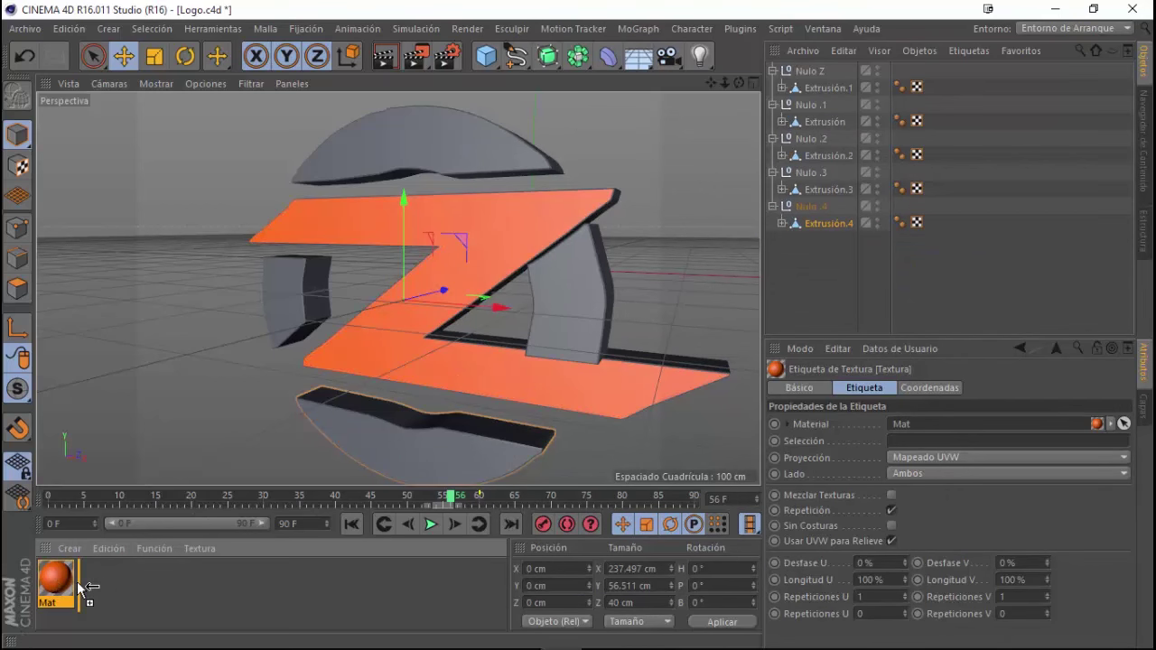
Duplicate the orange material and name the two copies anillo and Letra Z.
ctrl+drag(77, 582, 79, 583)
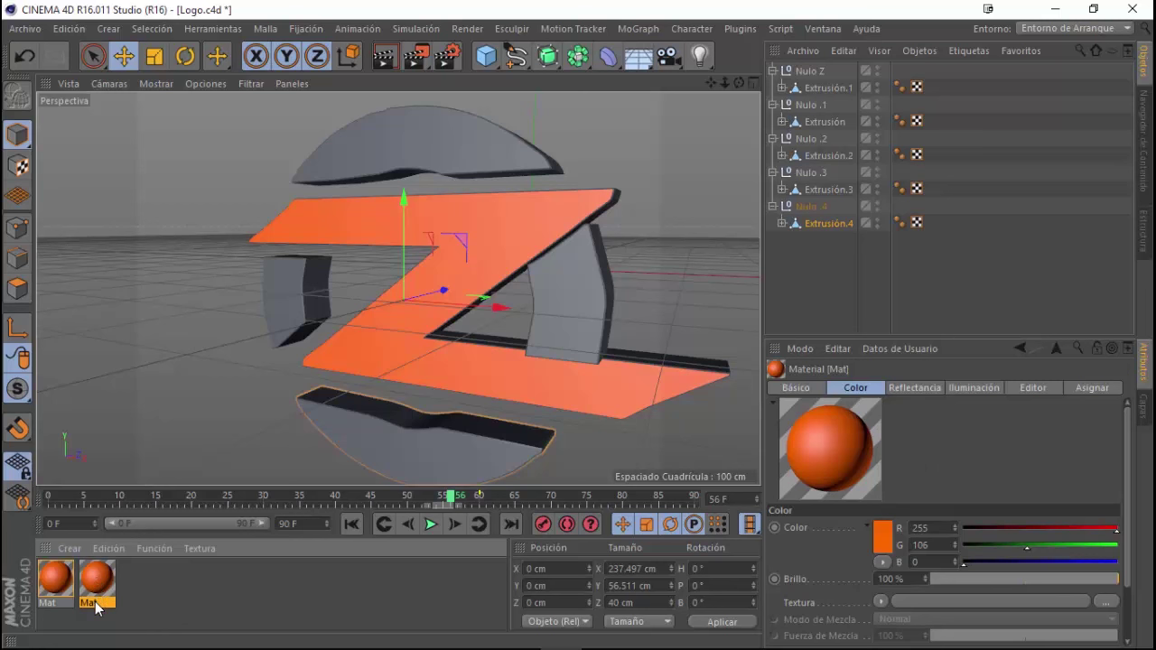
double_click(97, 601)
text(anillo)
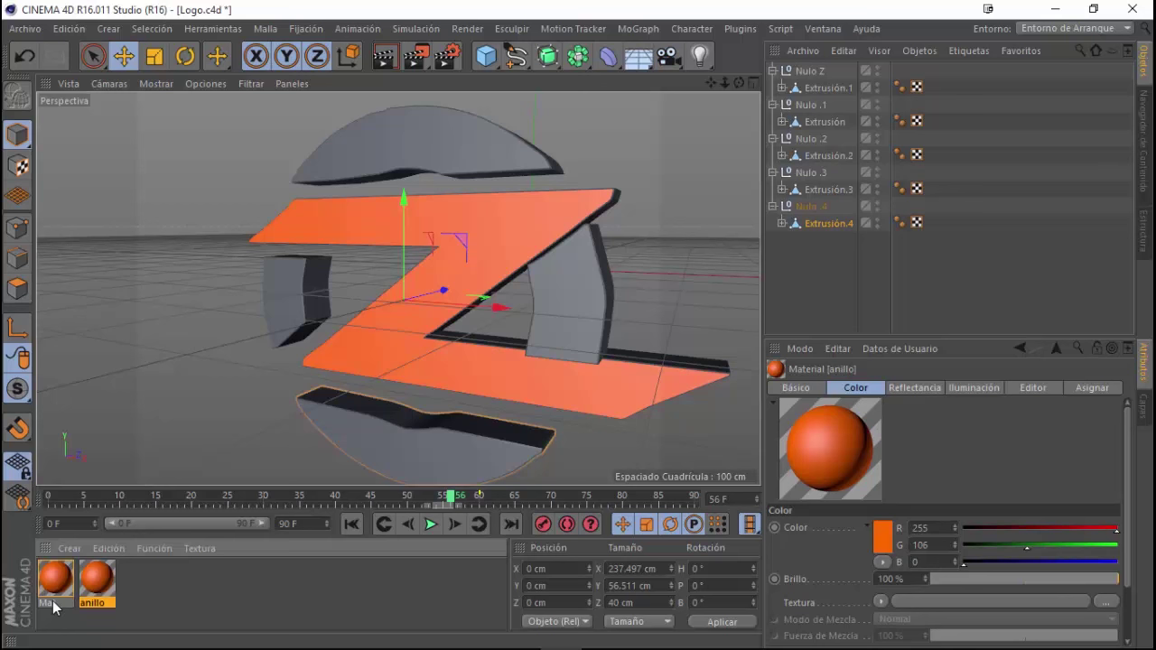
double_click(52, 605)
key(BackSpace)
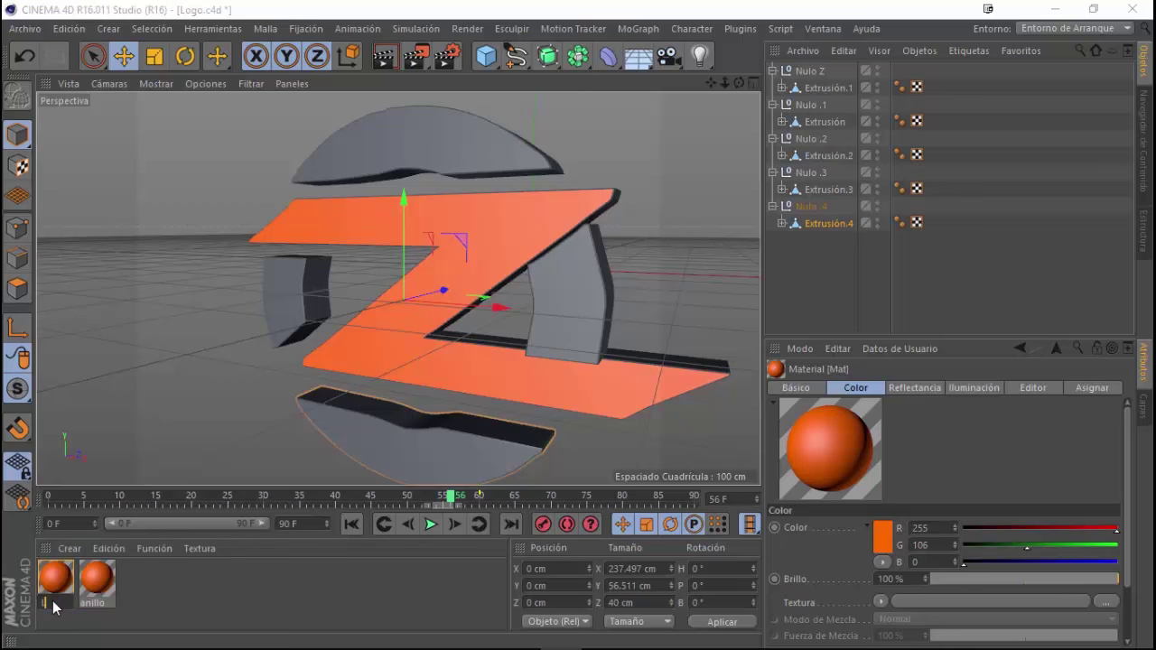
text(LetraZ)
key(Return)
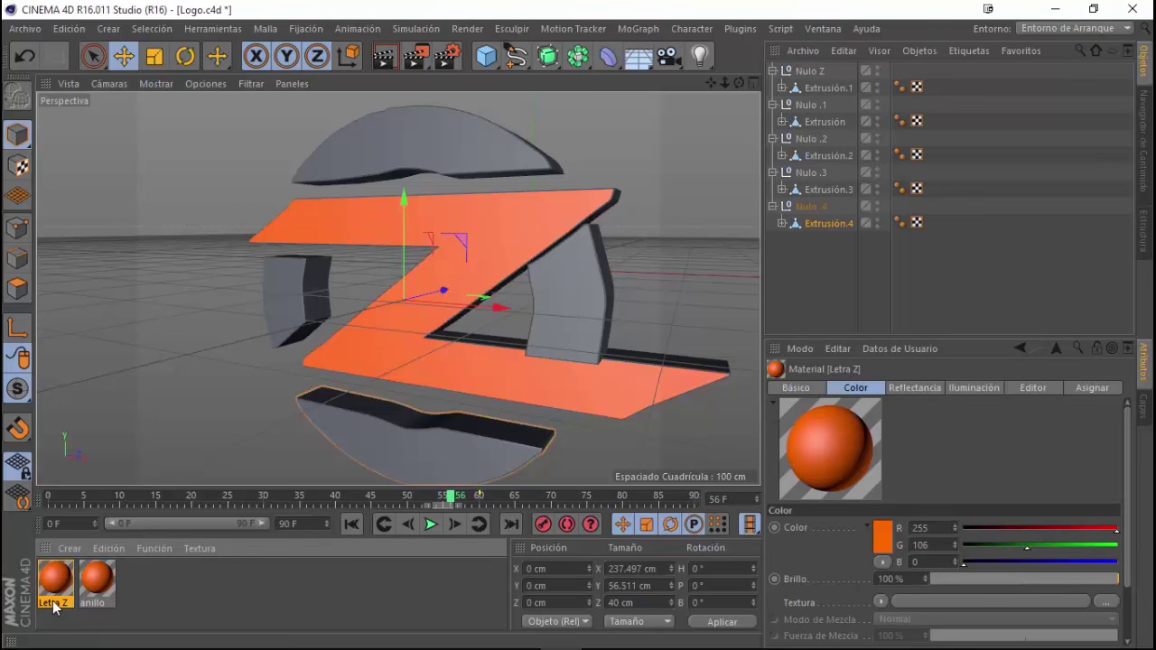
Open the anillo material's colour picker for editing.
click(102, 592)
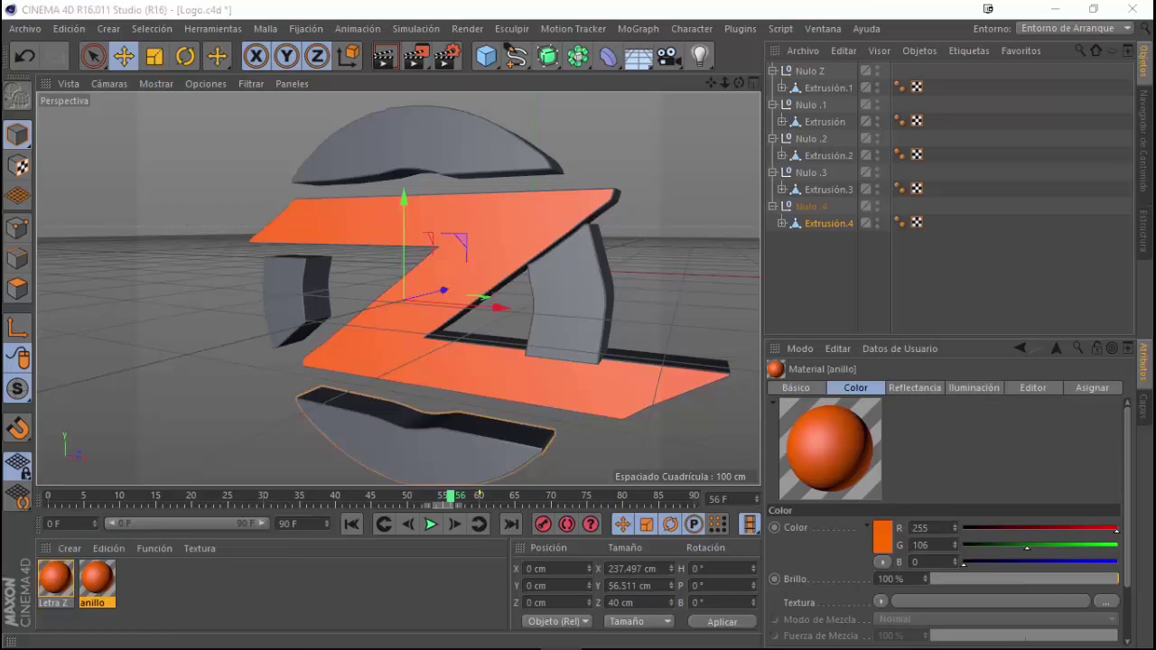
double_click(96, 582)
click(733, 191)
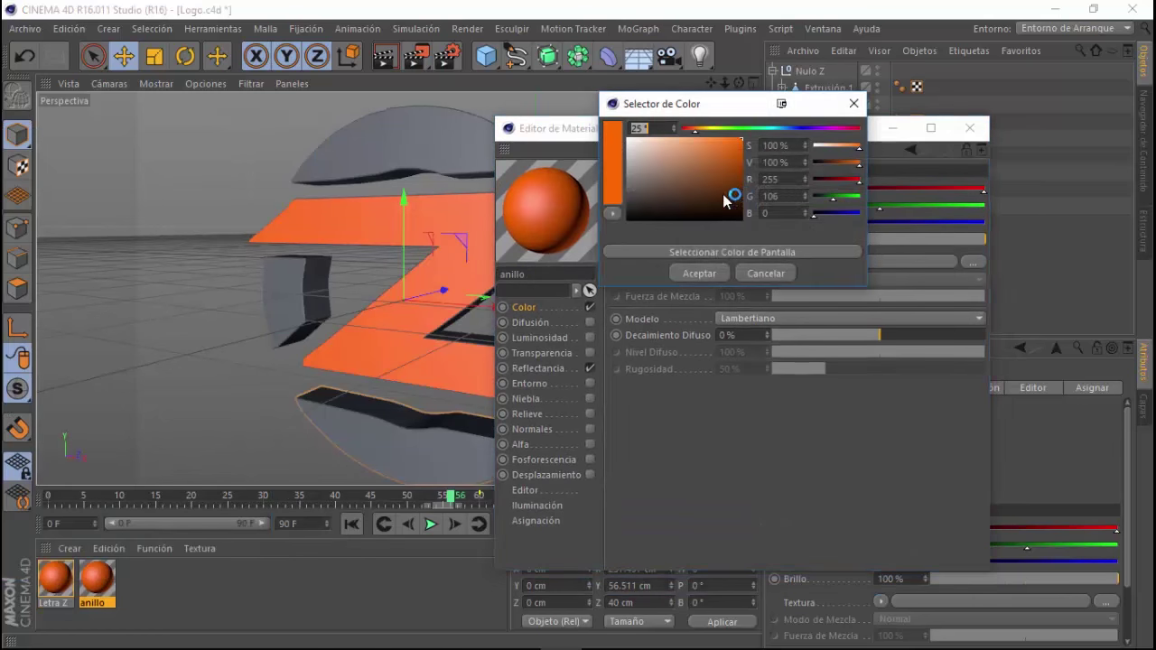
Shift the anillo material's colour to golden yellow in the colour picker.
click(702, 128)
drag(701, 128, 704, 127)
click(701, 273)
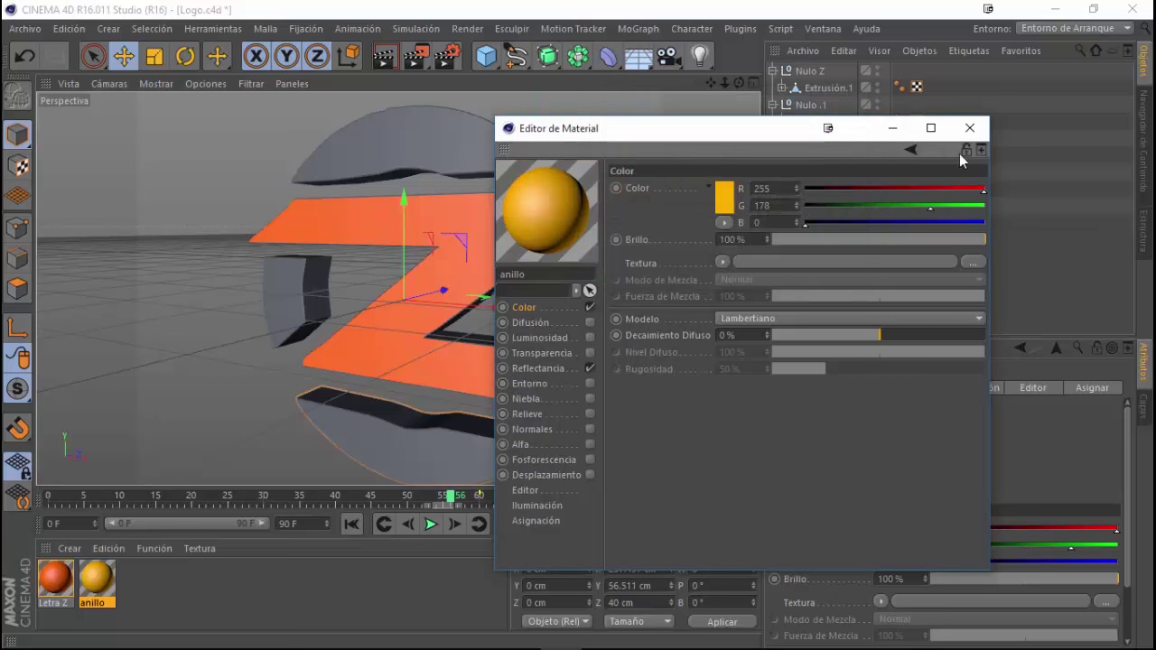
click(969, 128)
Apply anillo to the bottom, top and left inner ring pieces.
mouse_move(96, 588)
mouse_down()
mouse_move(428, 442)
mouse_move(565, 298)
mouse_up()
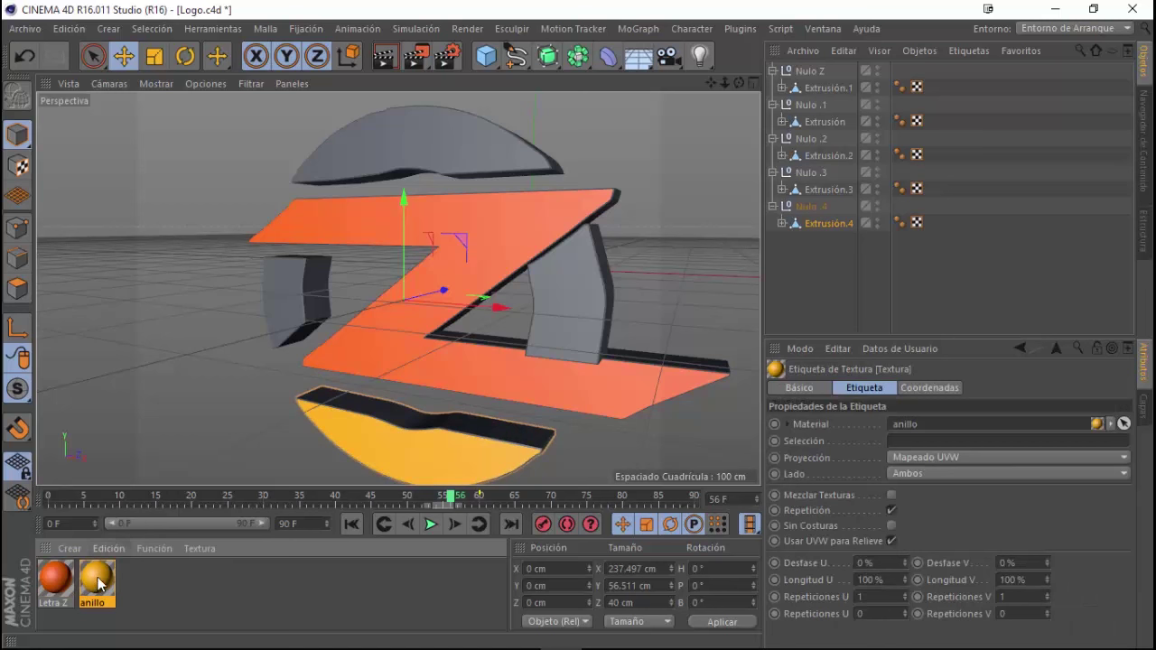
drag(97, 578, 450, 162)
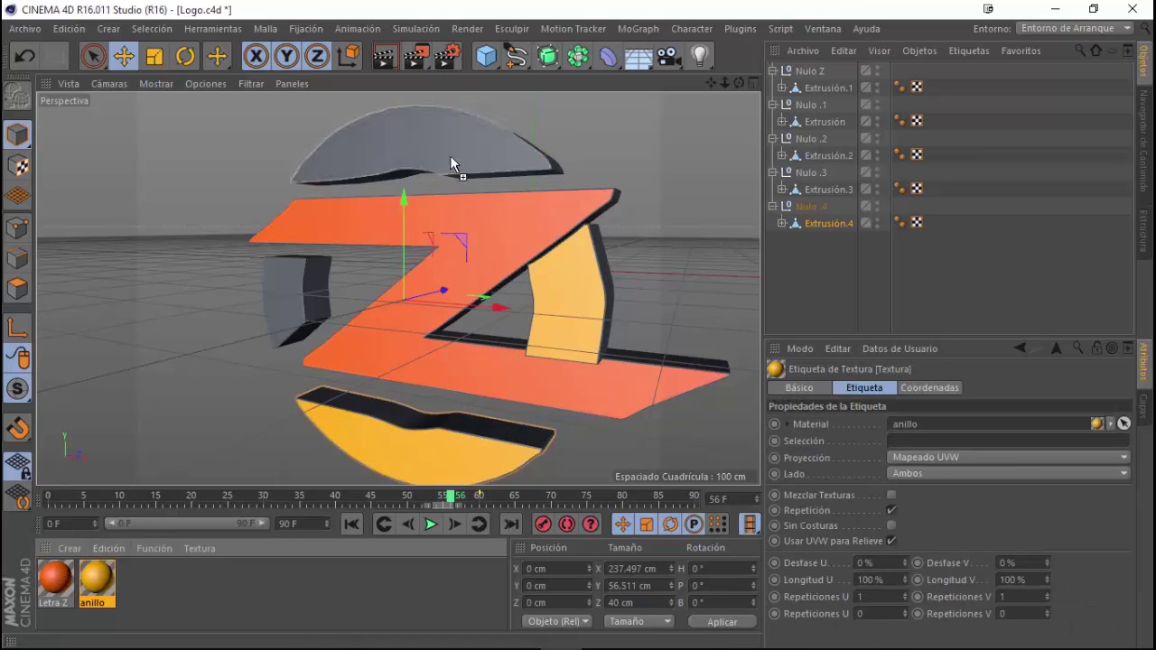
drag(93, 599, 289, 329)
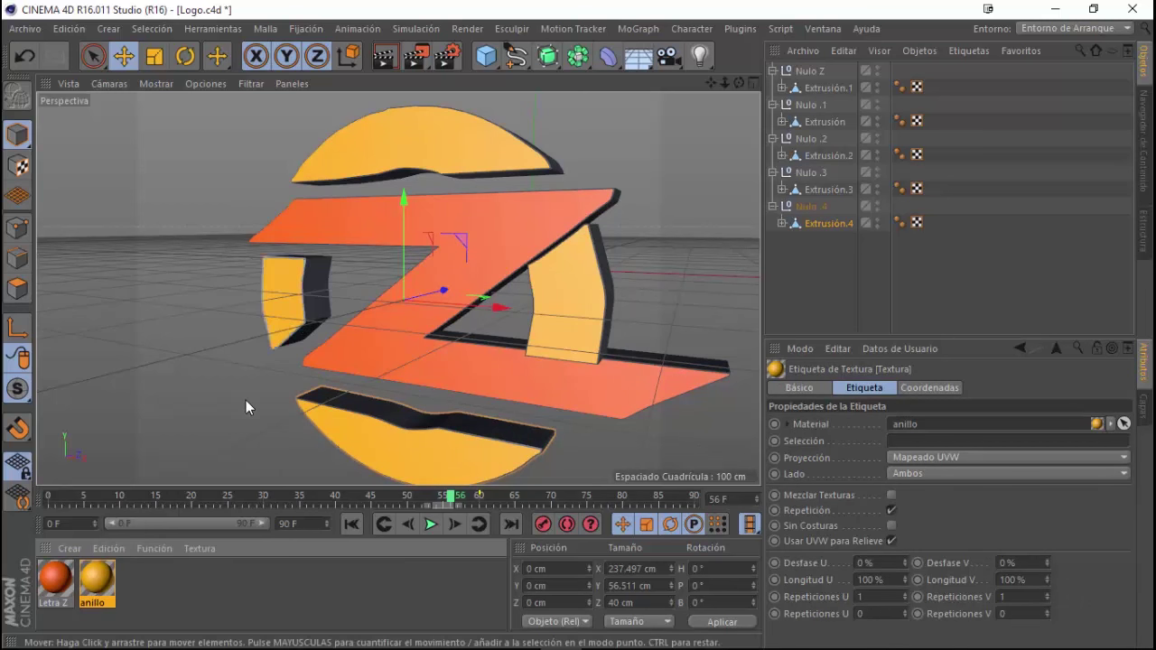
alt+drag(271, 395, 322, 388)
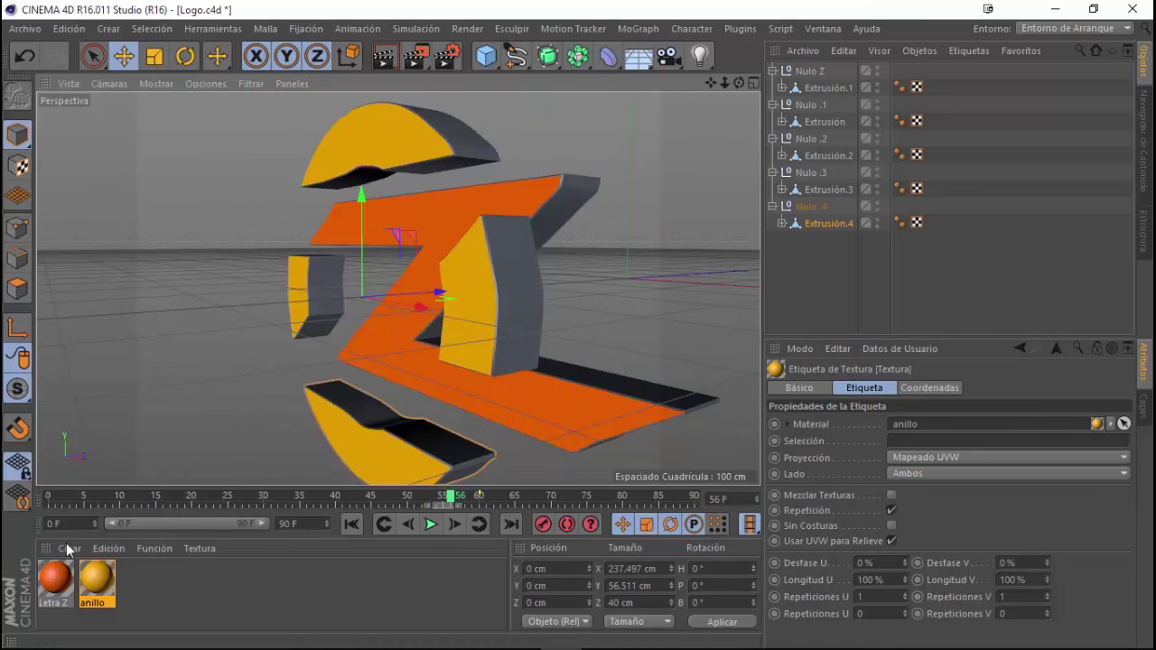
Assign Letra Z to Extrusión.1, and anillo to Extrusión, Extrusión.2, Extrusión.3 and Extrusión.4.
drag(58, 589, 809, 232)
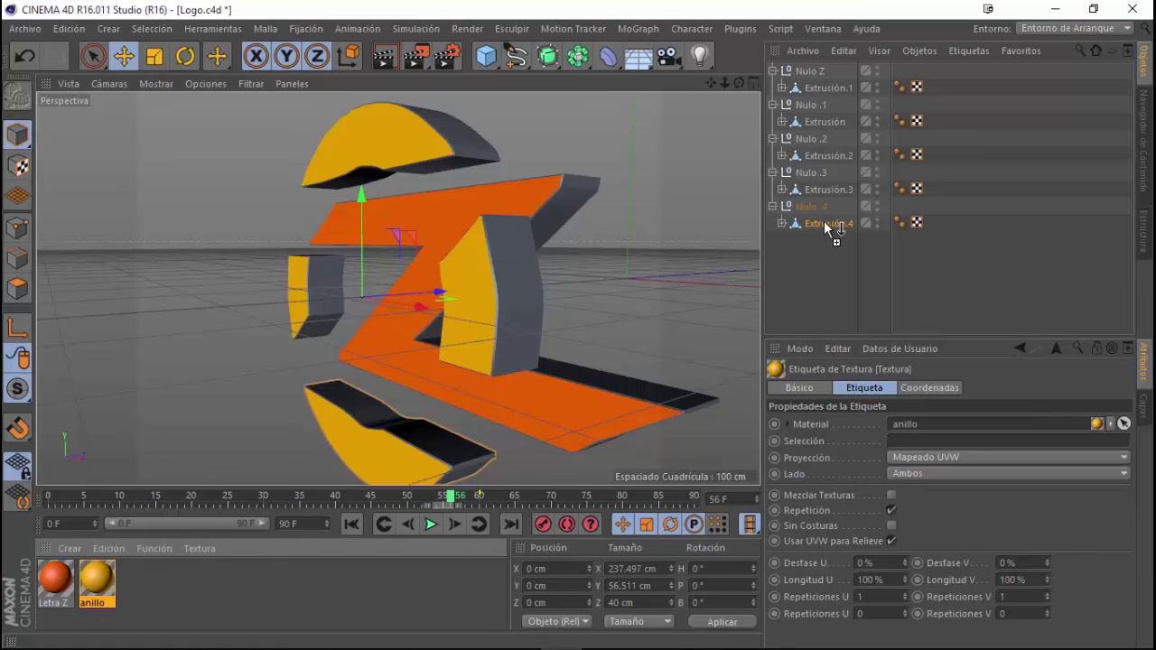
drag(827, 221, 831, 159)
drag(826, 89, 827, 89)
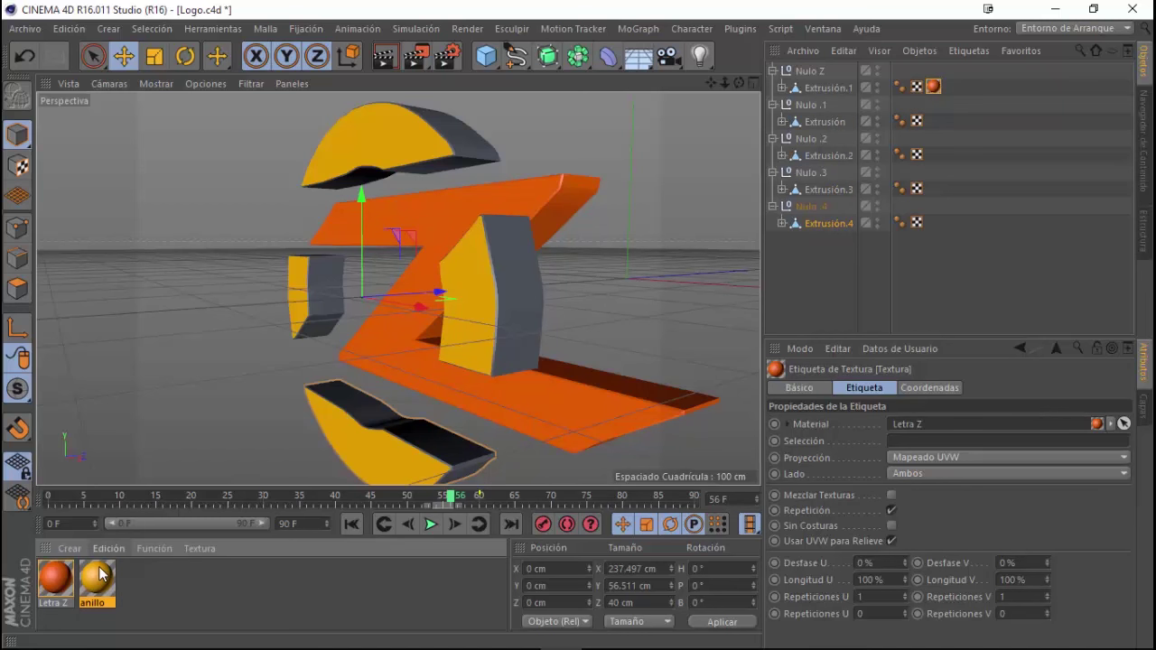
drag(99, 574, 838, 122)
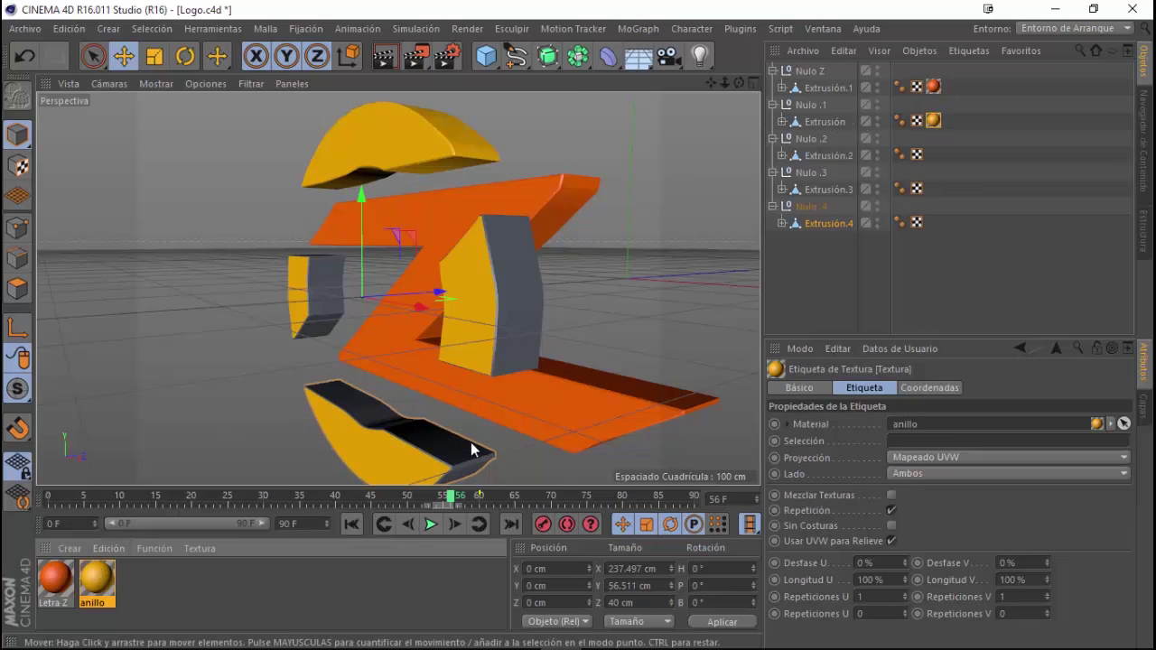
mouse_move(485, 400)
alt+mouse_down()
mouse_move(330, 406)
mouse_move(441, 330)
mouse_move(503, 353)
mouse_move(518, 379)
mouse_move(543, 388)
alt+mouse_up()
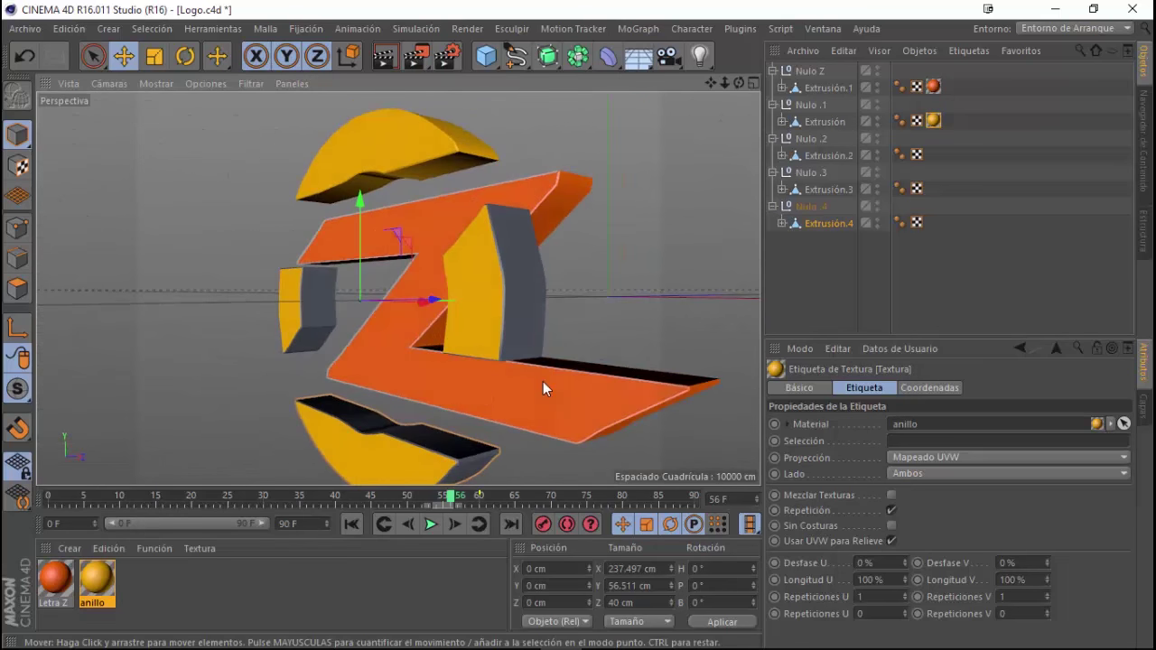
drag(99, 583, 825, 164)
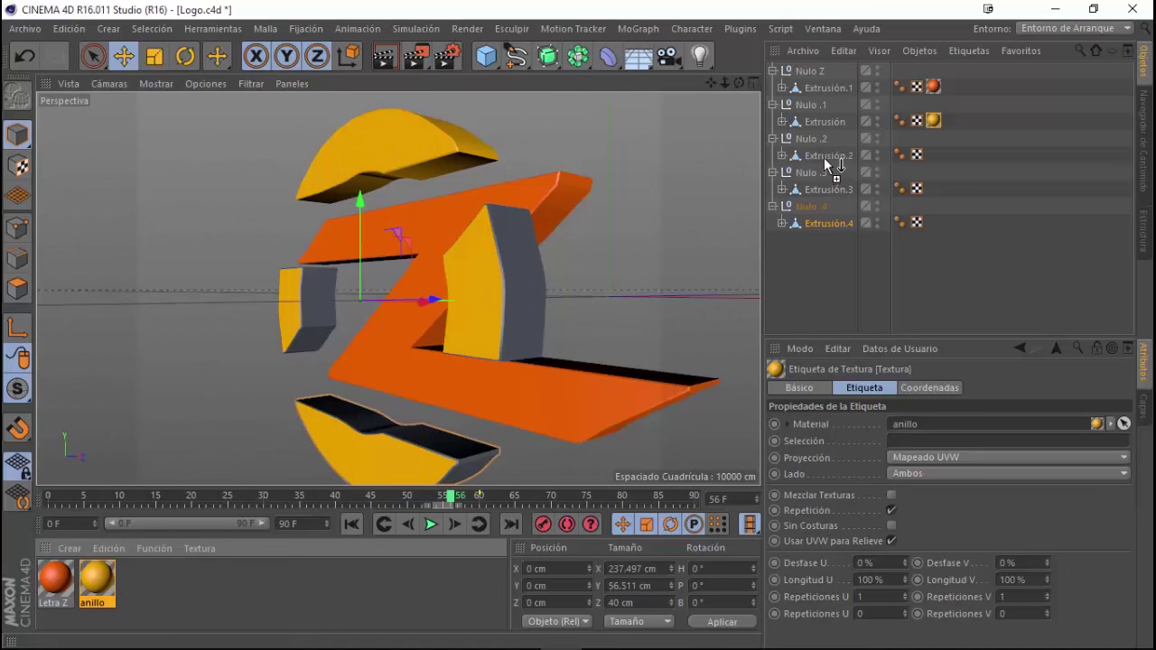
drag(825, 154, 825, 155)
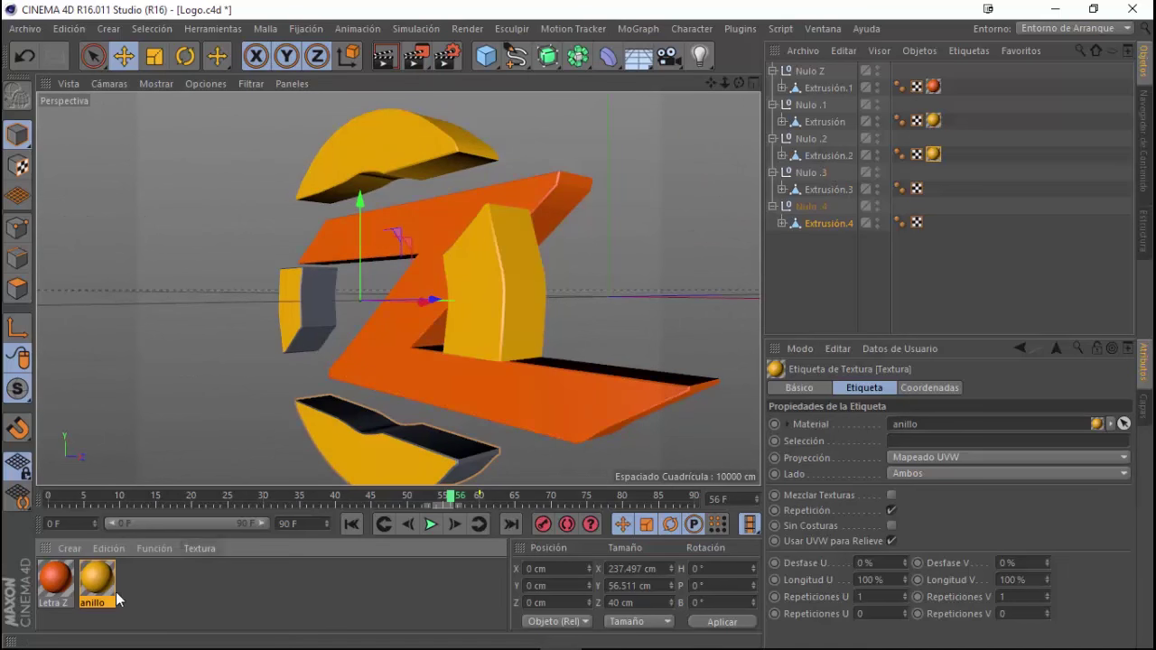
drag(831, 192, 823, 188)
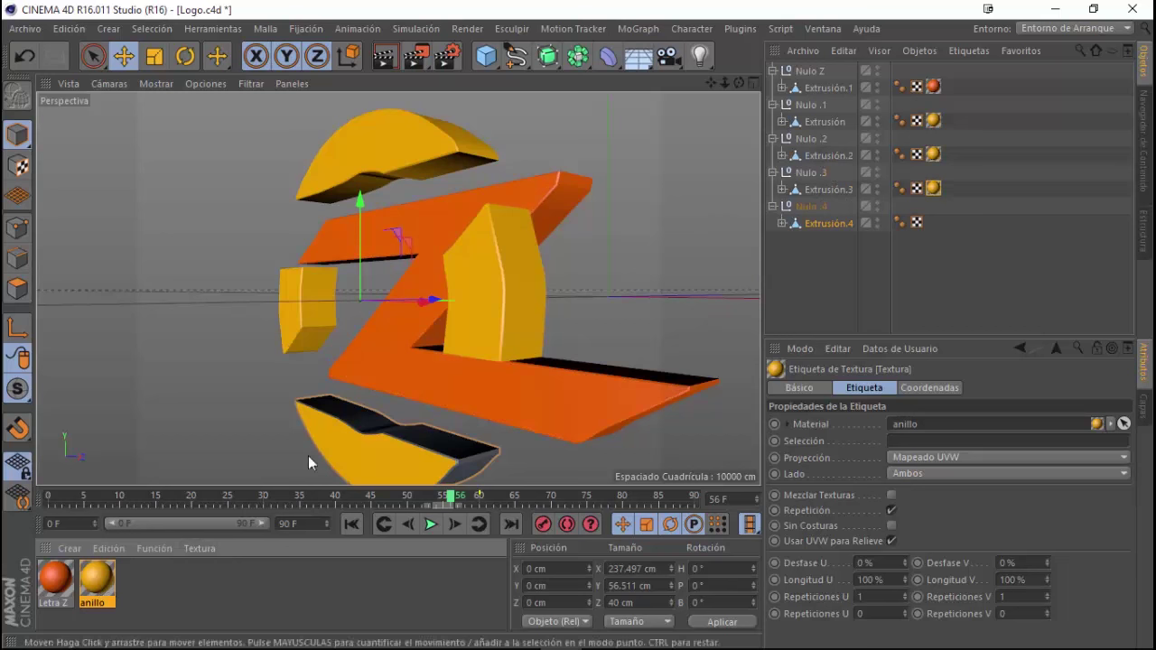
mouse_move(96, 585)
mouse_down()
mouse_move(905, 292)
mouse_move(843, 222)
mouse_up()
mouse_move(581, 308)
alt+mouse_down()
mouse_move(389, 350)
mouse_move(532, 326)
mouse_move(508, 473)
mouse_move(562, 502)
mouse_move(705, 473)
alt+mouse_up()
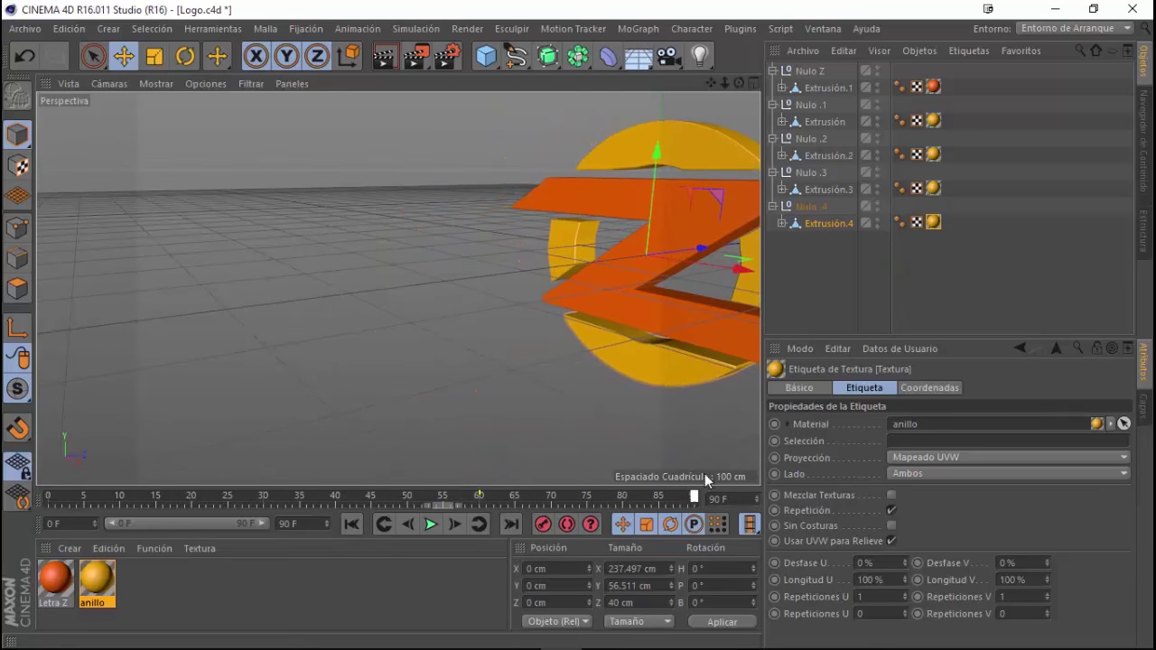
Save Logo.c4d with Archivo > Guardar, then switch to After Effects at about one second.
alt+drag(611, 319, 356, 355)
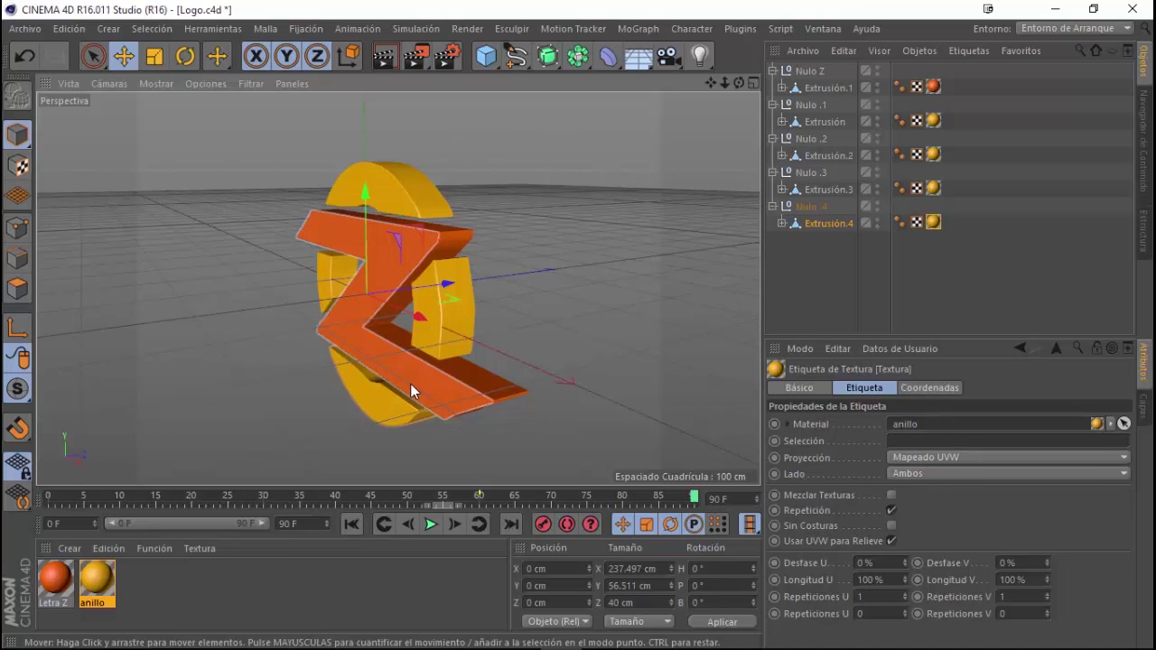
click(27, 29)
click(45, 167)
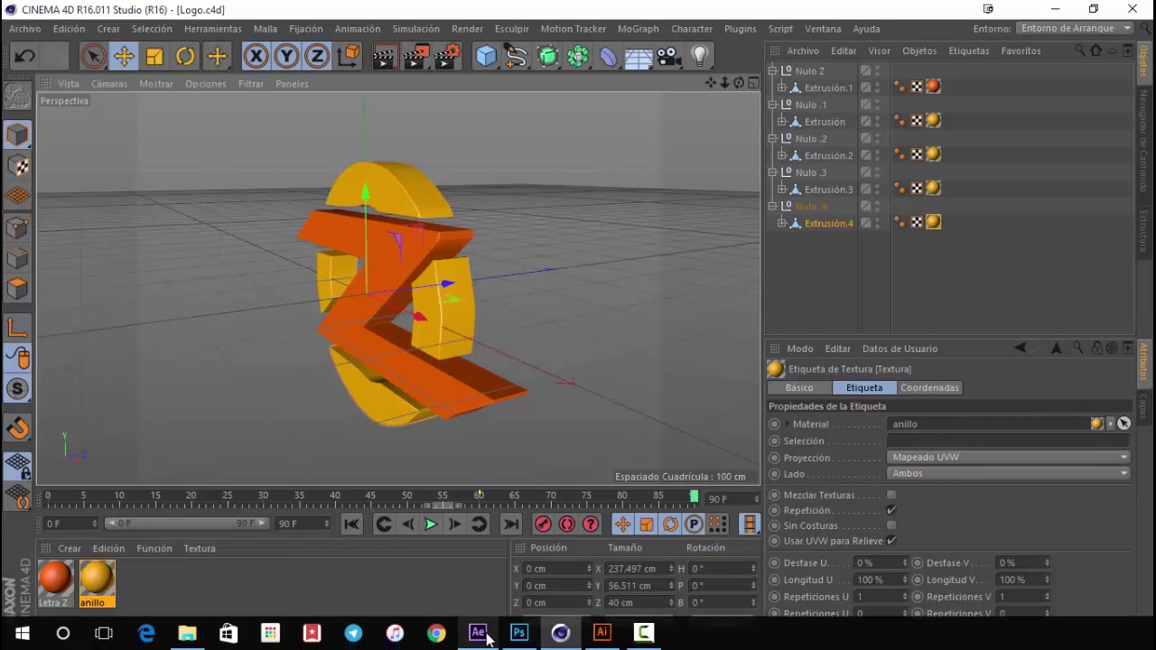
click(478, 632)
mouse_move(579, 498)
mouse_down()
mouse_move(618, 502)
mouse_move(579, 502)
mouse_up()
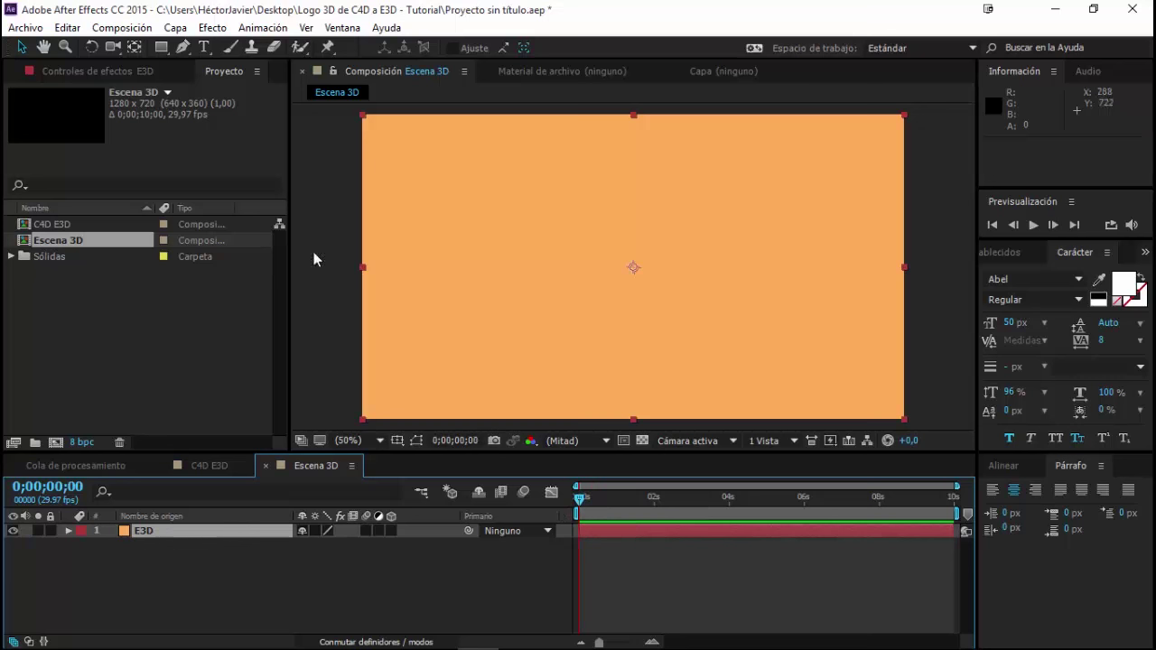
Apply Video Copilot's Element effect to the E3D layer and open Scene Setup.
click(212, 27)
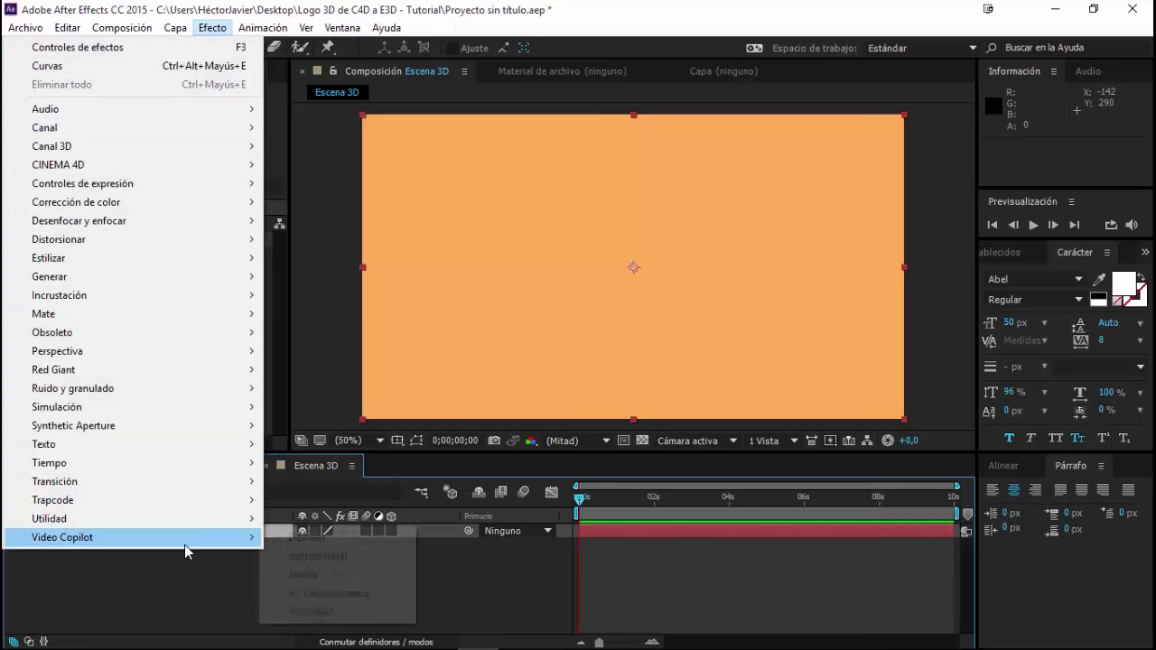
mouse_move(134, 538)
click(307, 538)
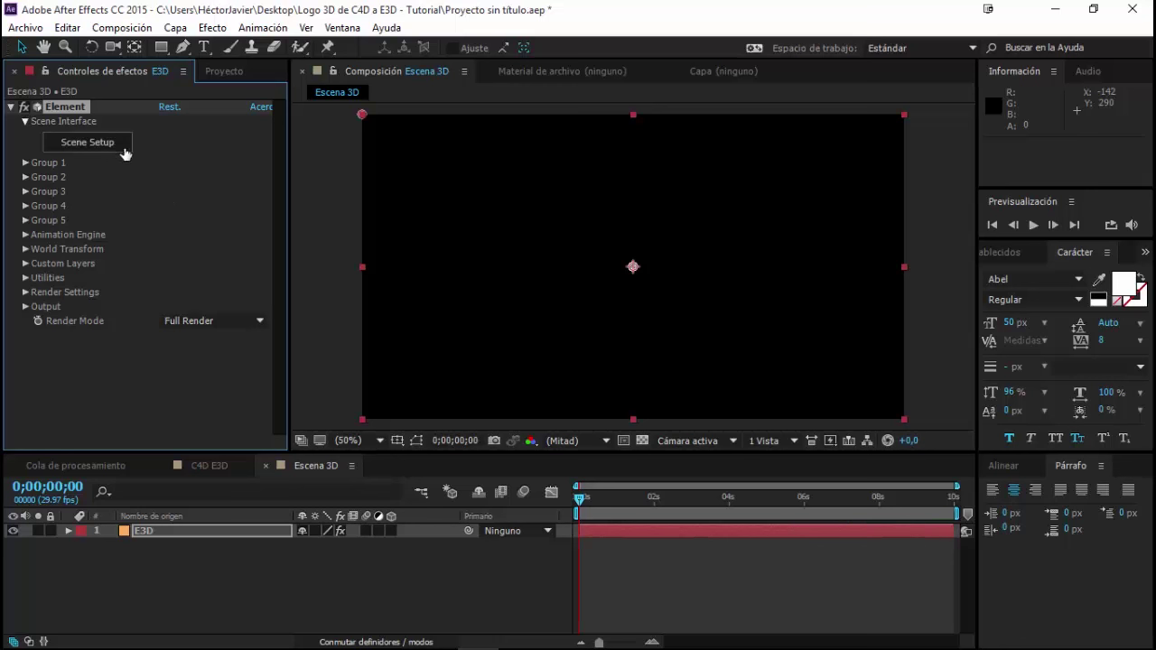
click(115, 152)
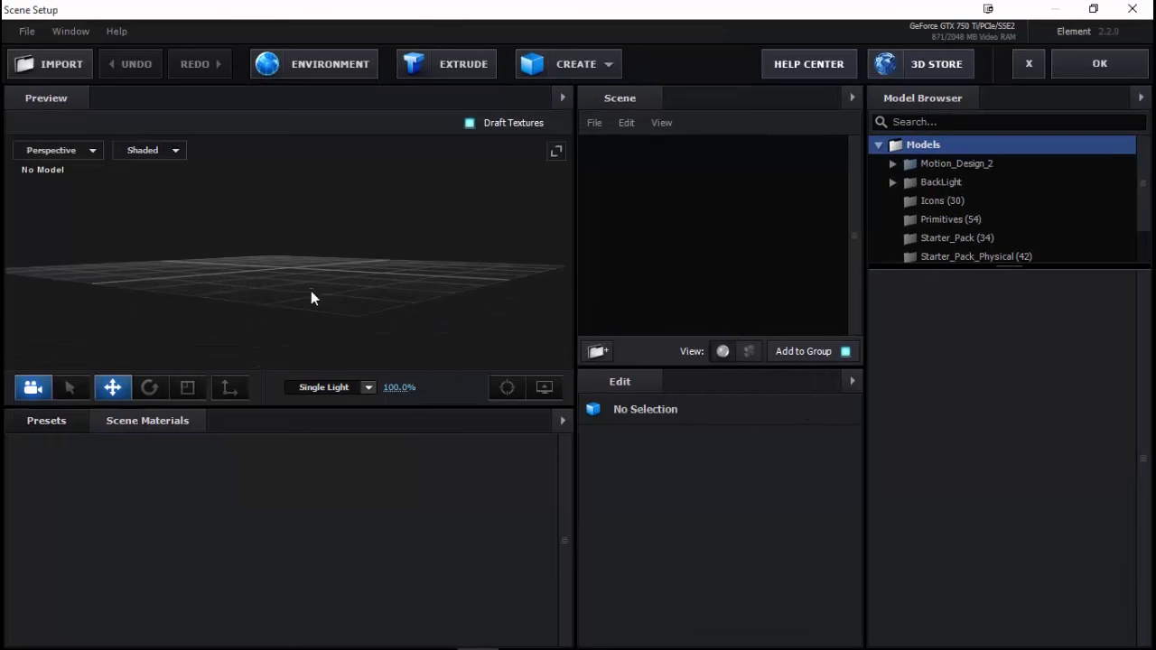
Import Logo.c4d from the parent project folder, accepting the default import preferences.
click(60, 65)
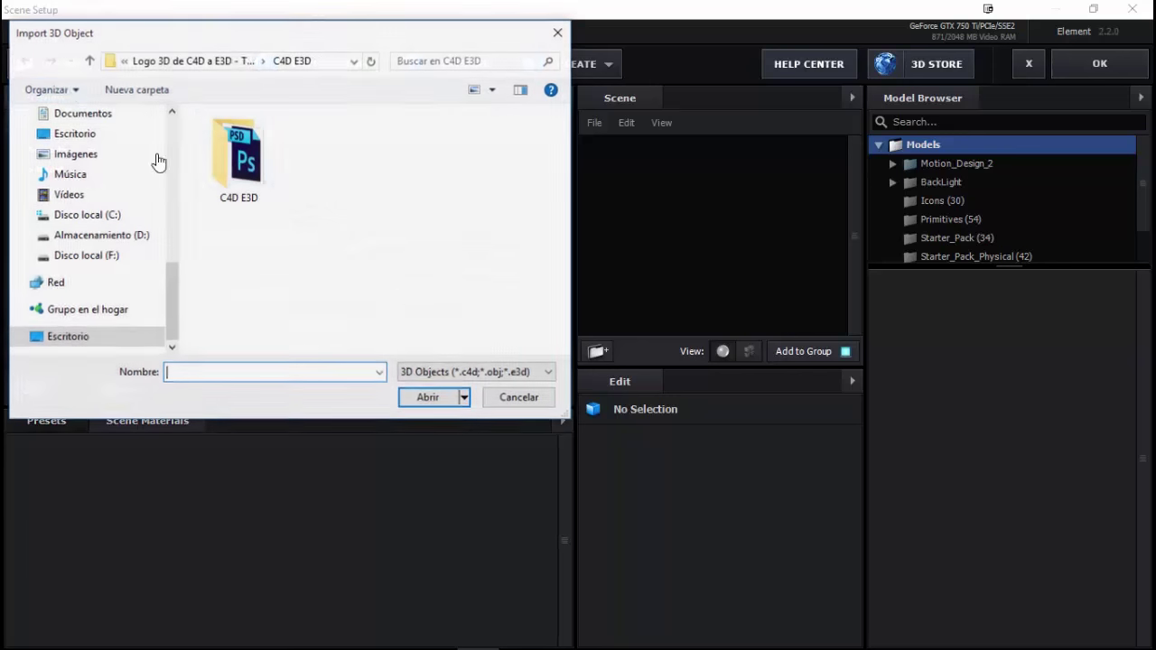
click(203, 61)
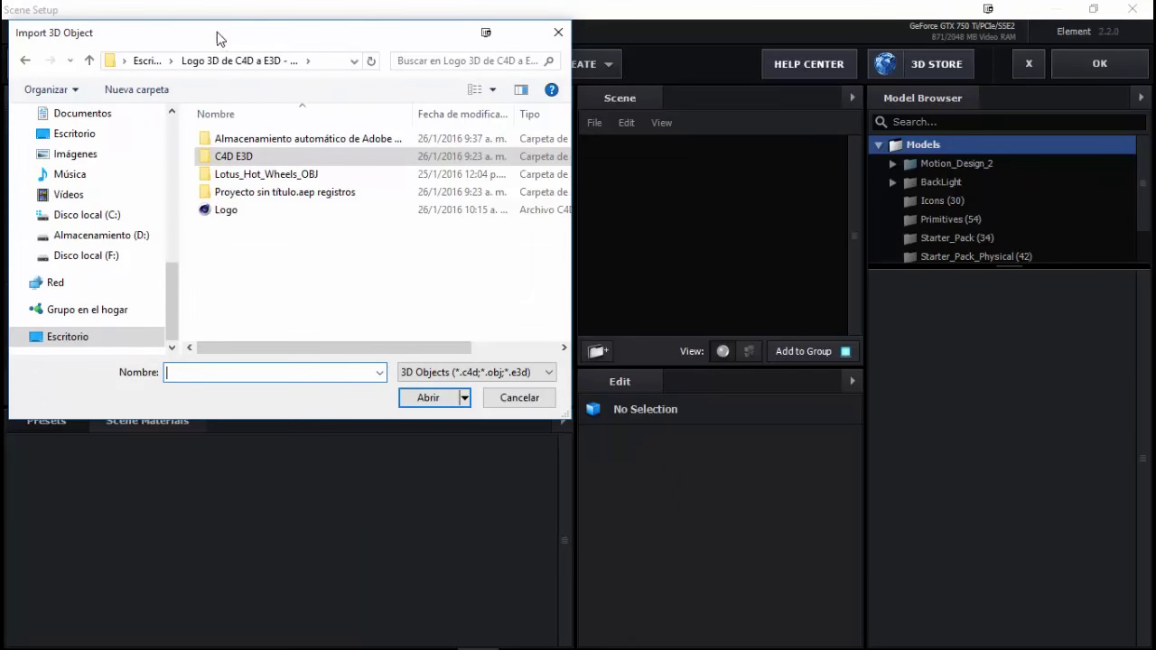
drag(216, 32, 384, 93)
click(394, 272)
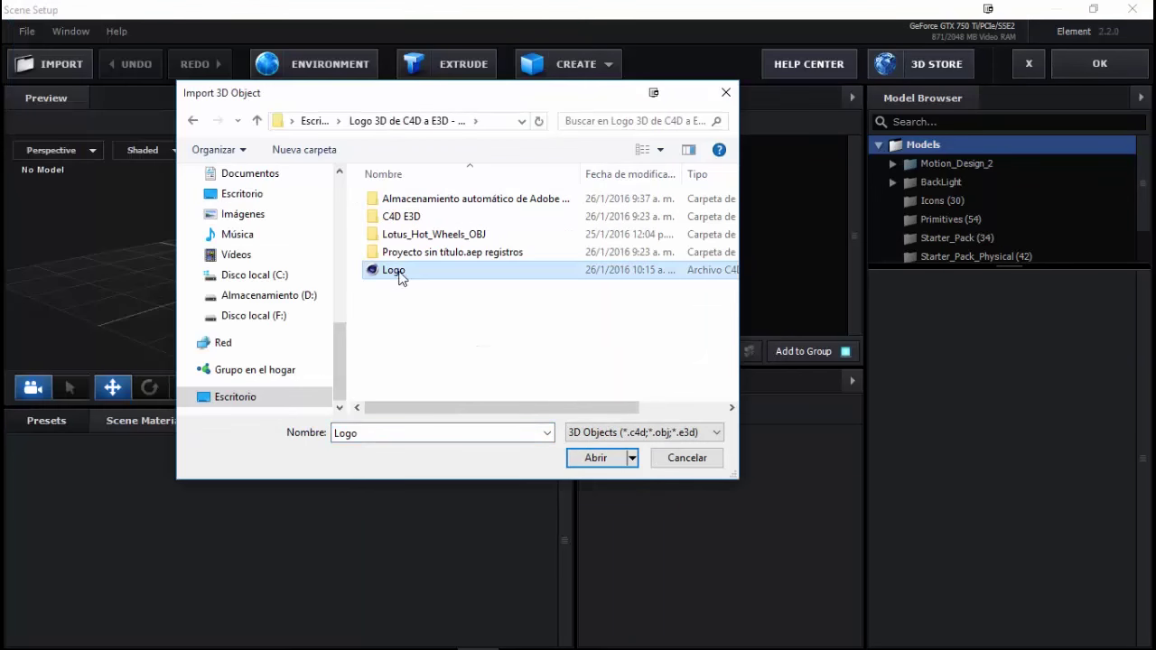
click(604, 458)
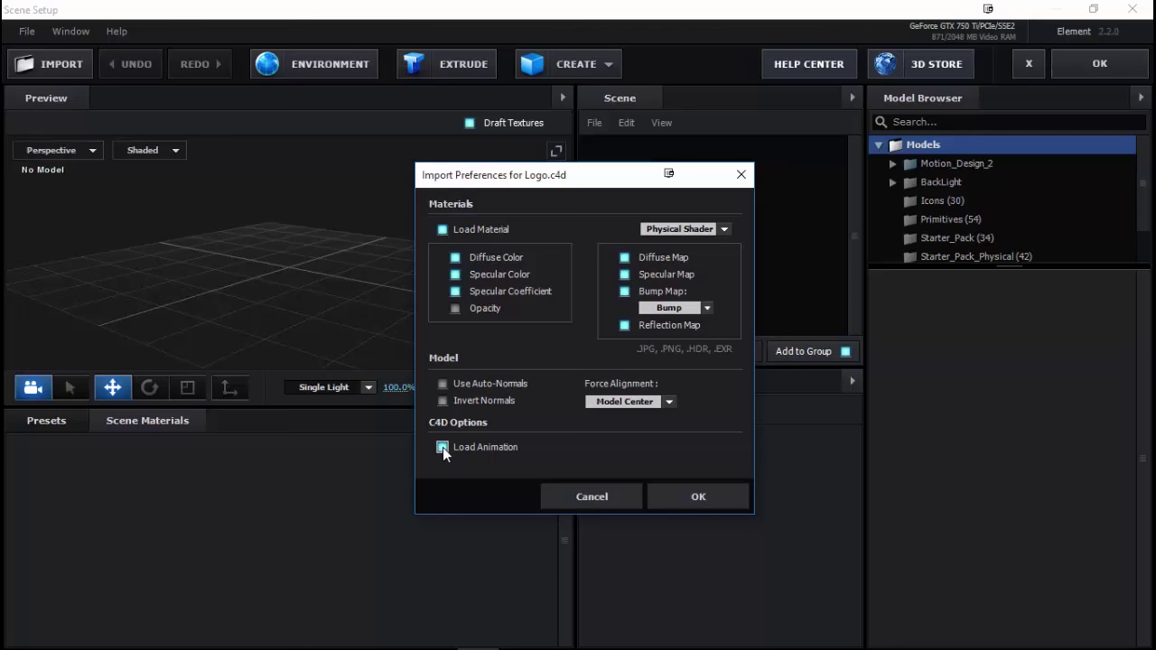
click(660, 498)
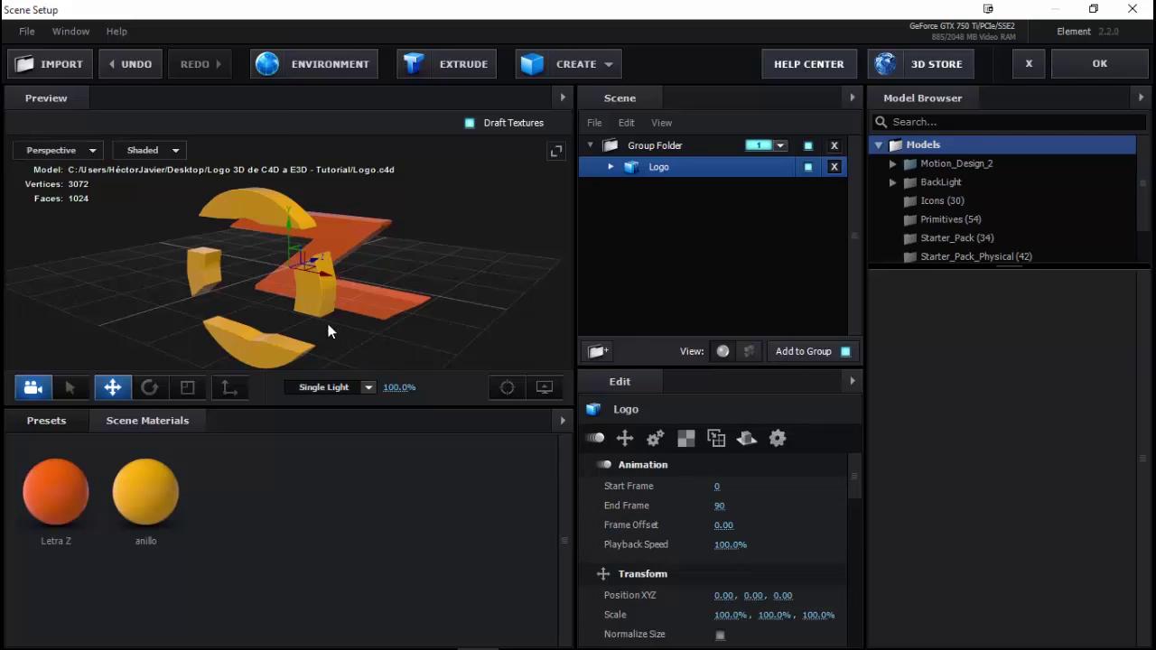
Rename the group folder to Logo Z and the model to Logo extrusion.
click(355, 314)
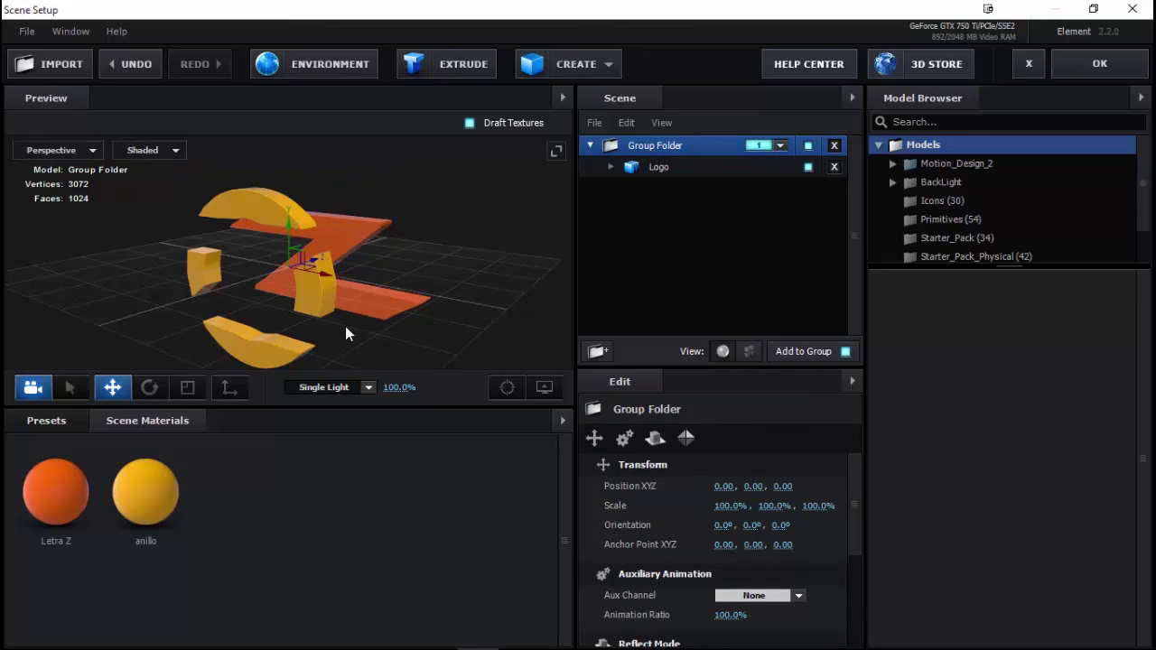
mouse_move(330, 329)
mouse_down()
mouse_move(359, 310)
mouse_move(265, 310)
mouse_move(294, 283)
mouse_move(418, 284)
mouse_move(457, 267)
mouse_move(280, 275)
mouse_move(164, 307)
mouse_move(185, 275)
mouse_move(276, 261)
mouse_move(289, 325)
mouse_move(262, 298)
mouse_move(276, 289)
mouse_up()
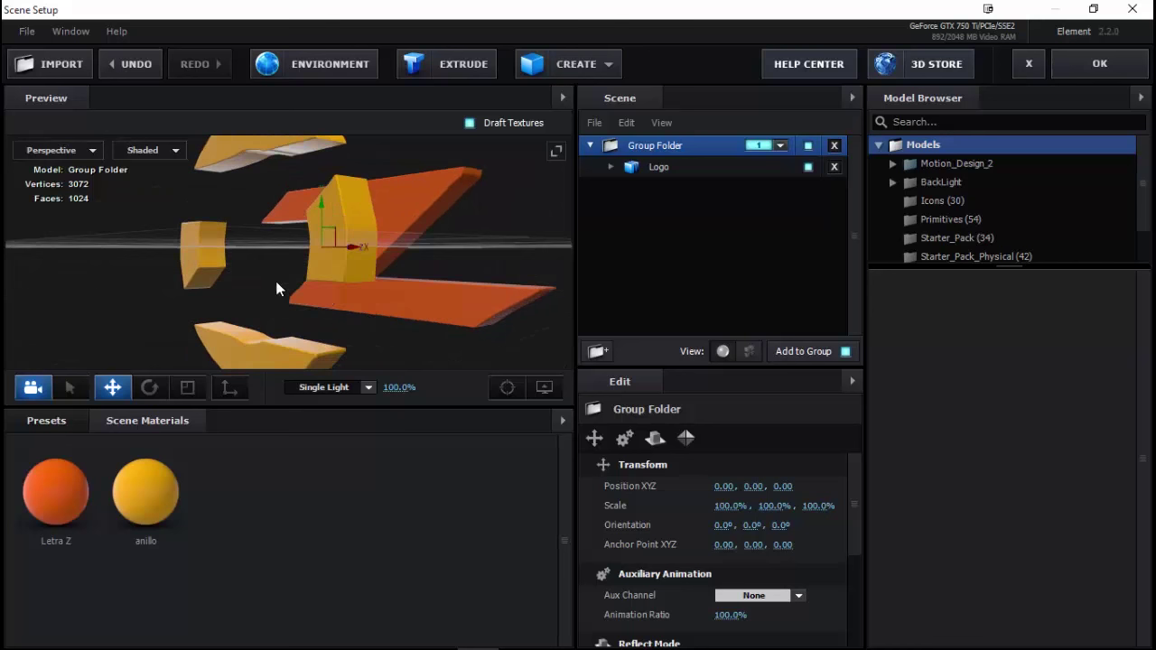
double_click(667, 151)
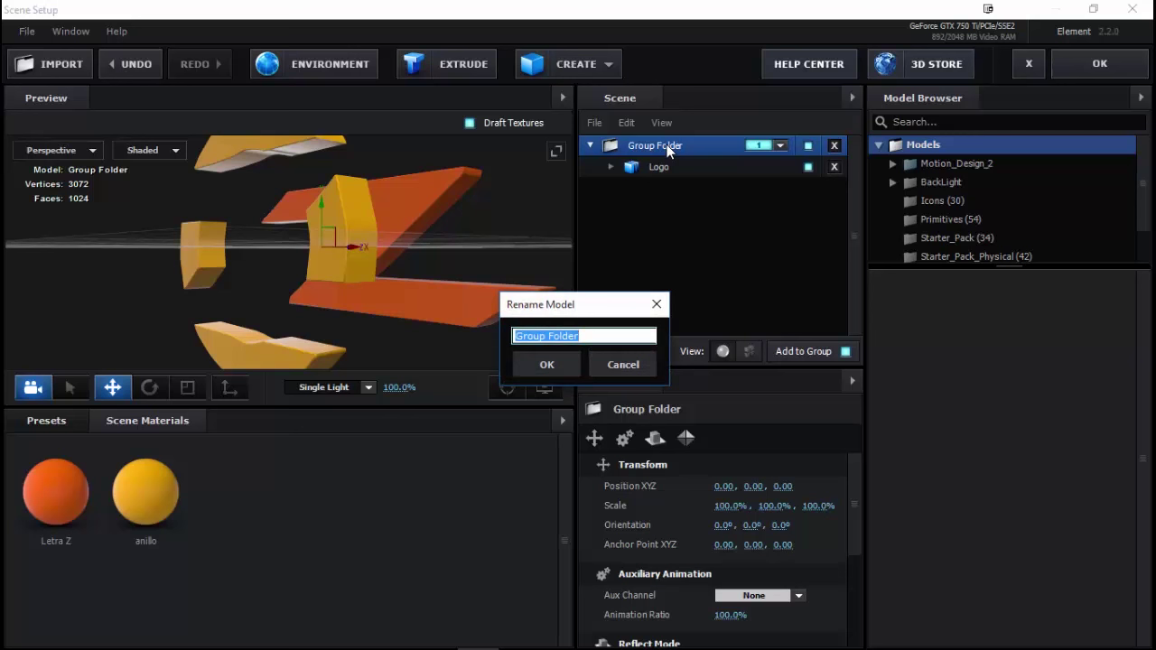
text(Logo Z)
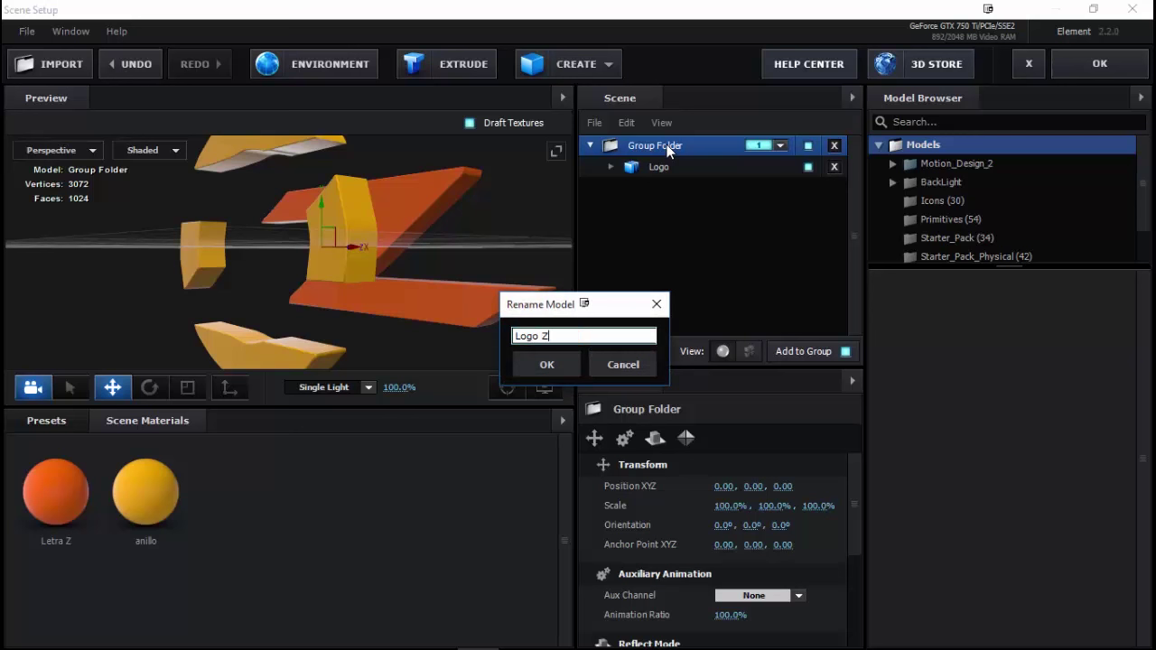
key(Return)
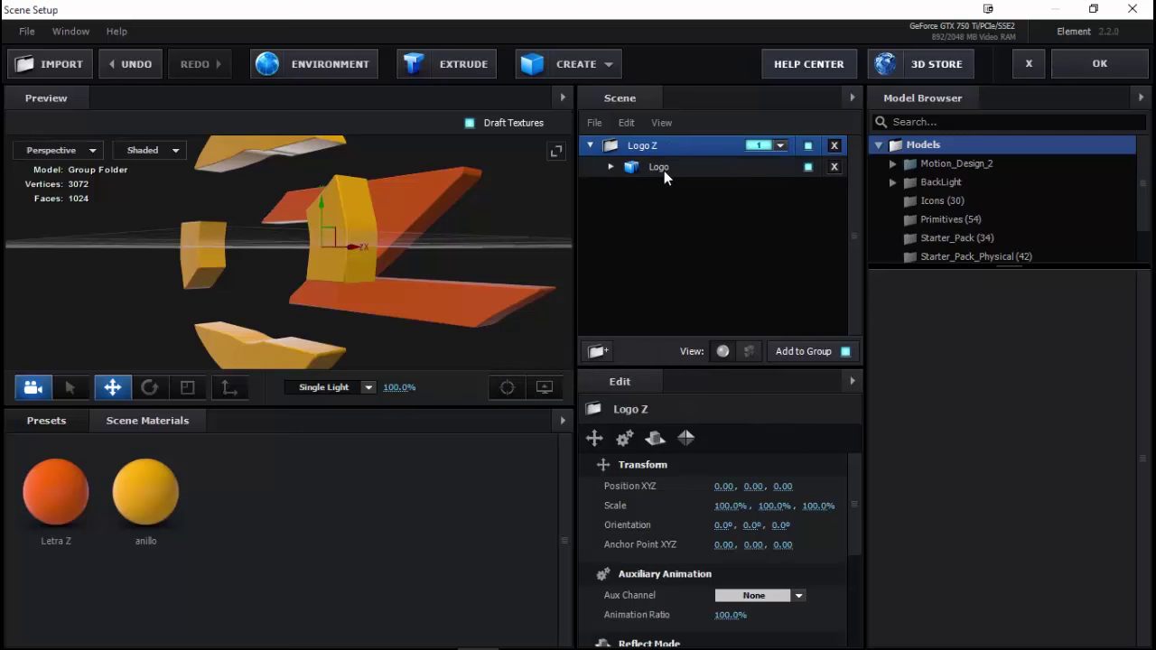
double_click(664, 171)
key(End)
text(estrusion)
key(BackSpace)
key(BackSpace)
key(BackSpace)
key(BackSpace)
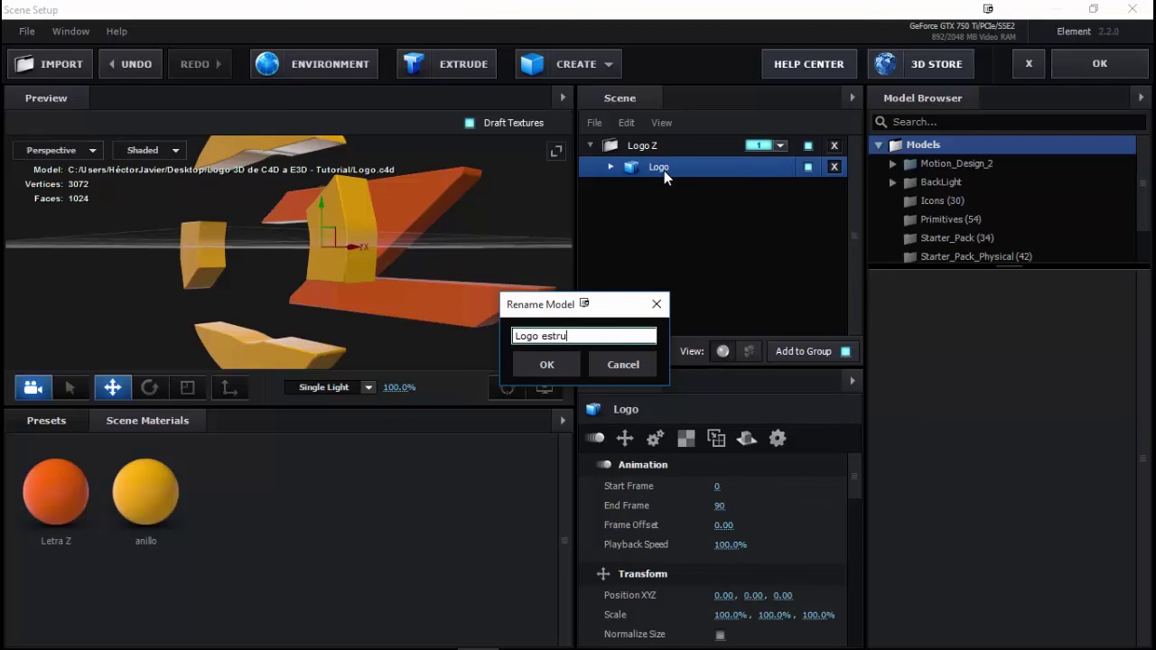
text(si)
text(on)
key(Return)
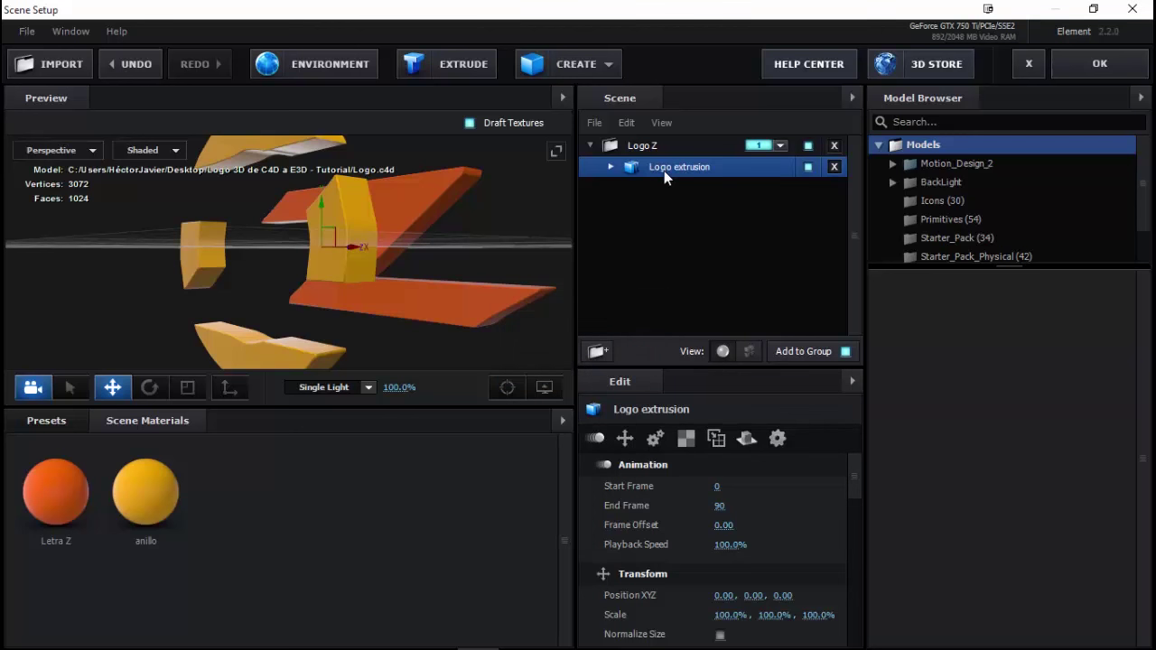
Expand Logo extrusion to show its Letra Z and anillo materials and select anillo.
click(636, 145)
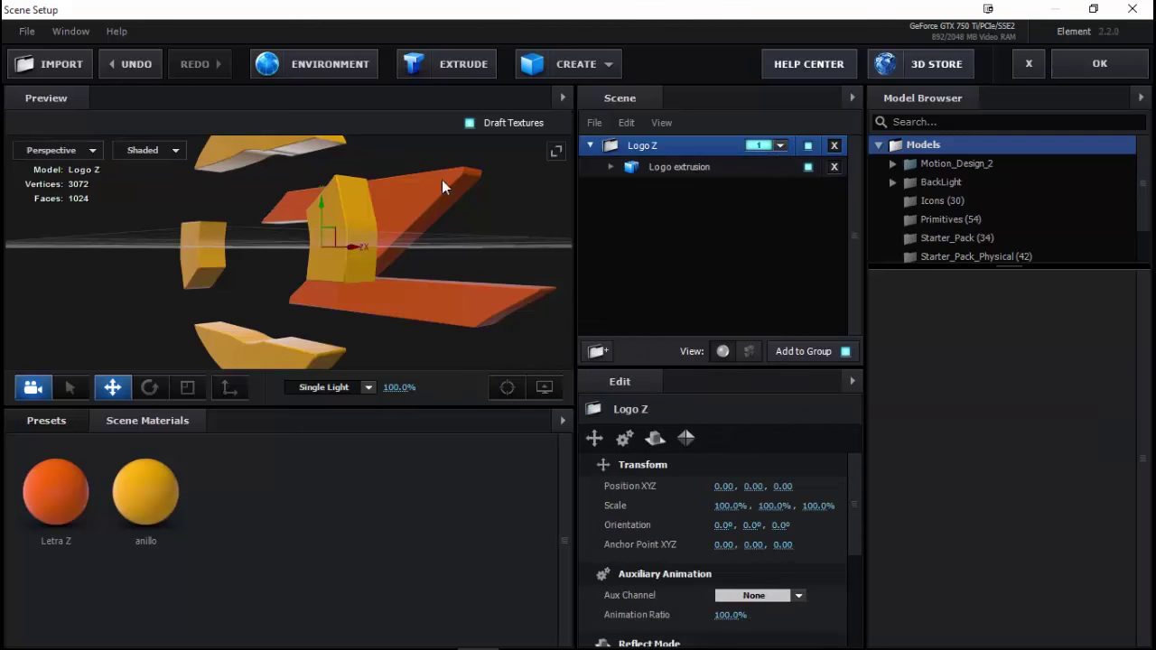
click(626, 170)
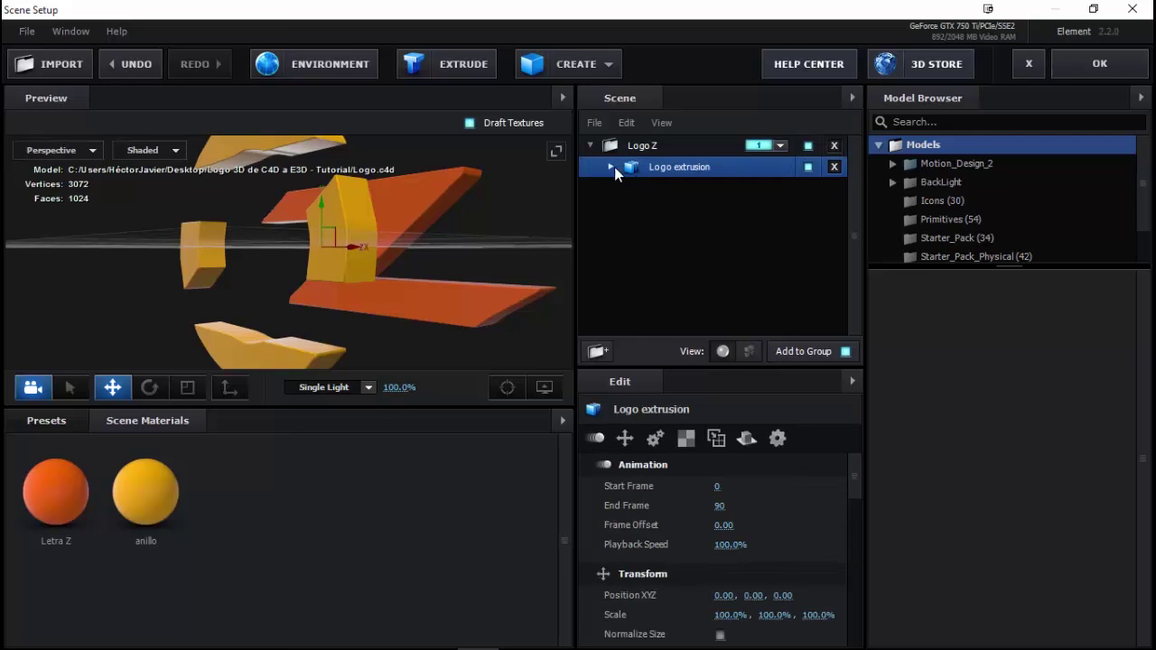
click(611, 168)
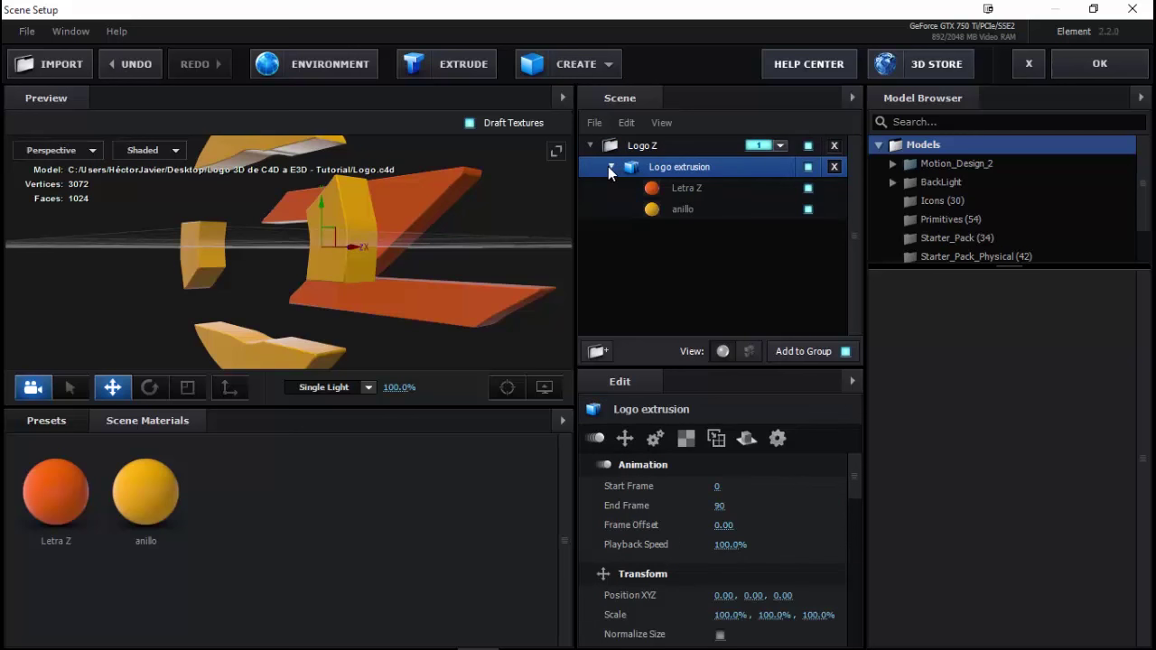
click(682, 189)
click(682, 208)
click(684, 192)
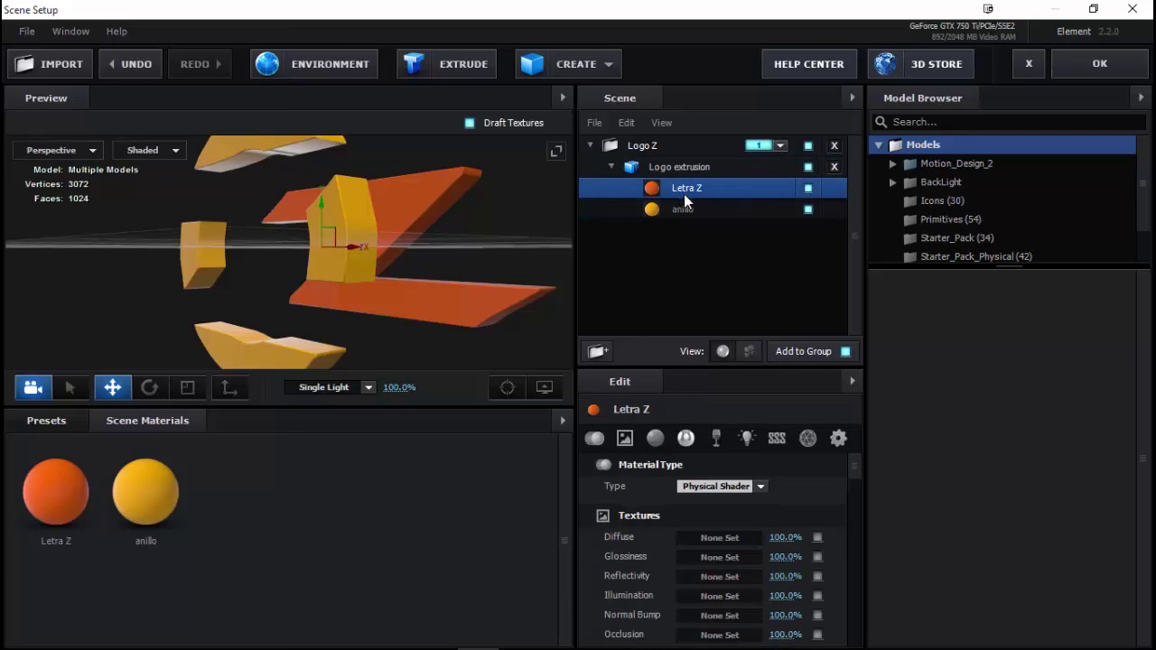
click(681, 213)
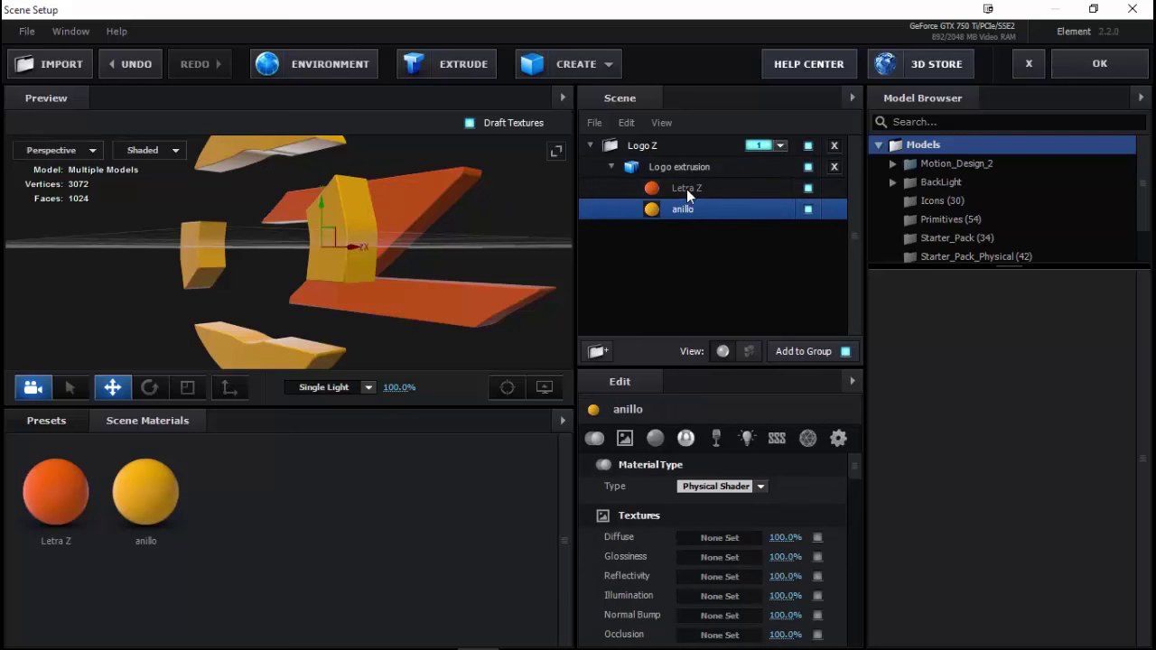
click(688, 187)
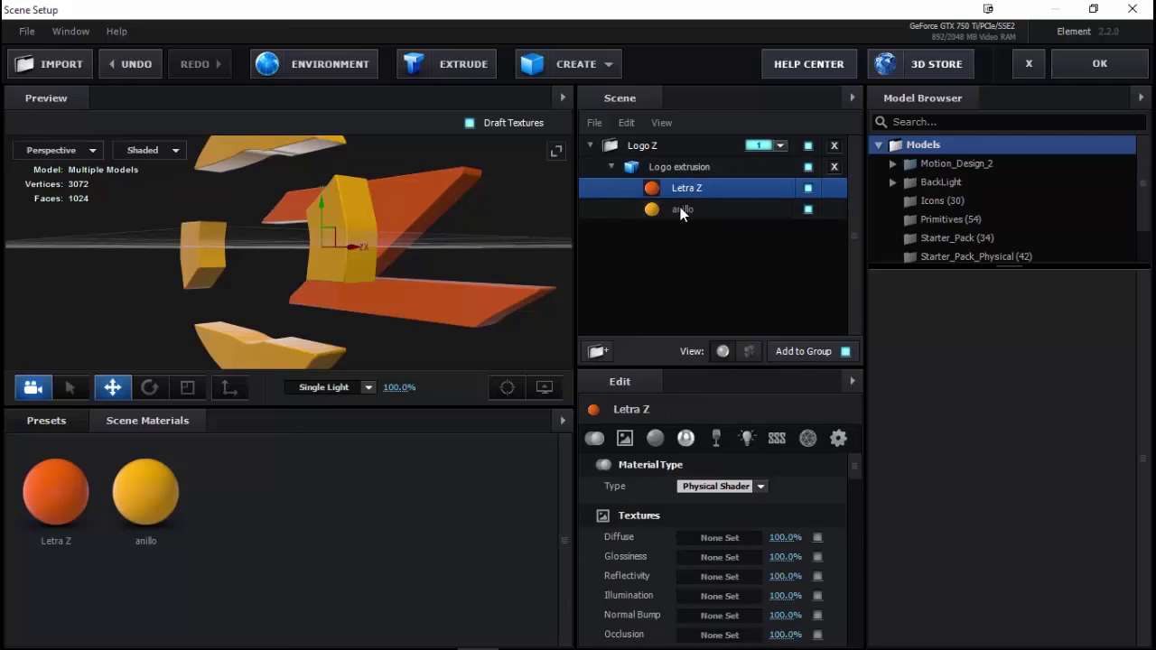
click(680, 208)
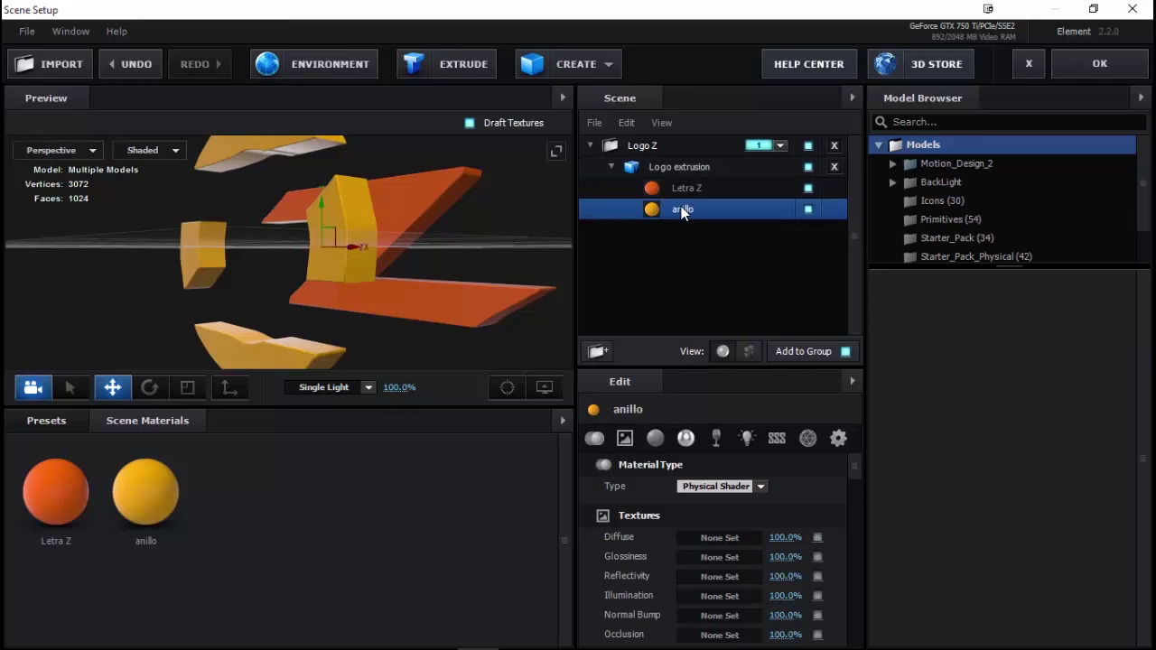
Raise anillo's Reflectivity Intensity to 55%.
scroll(636, 623, down, 1)
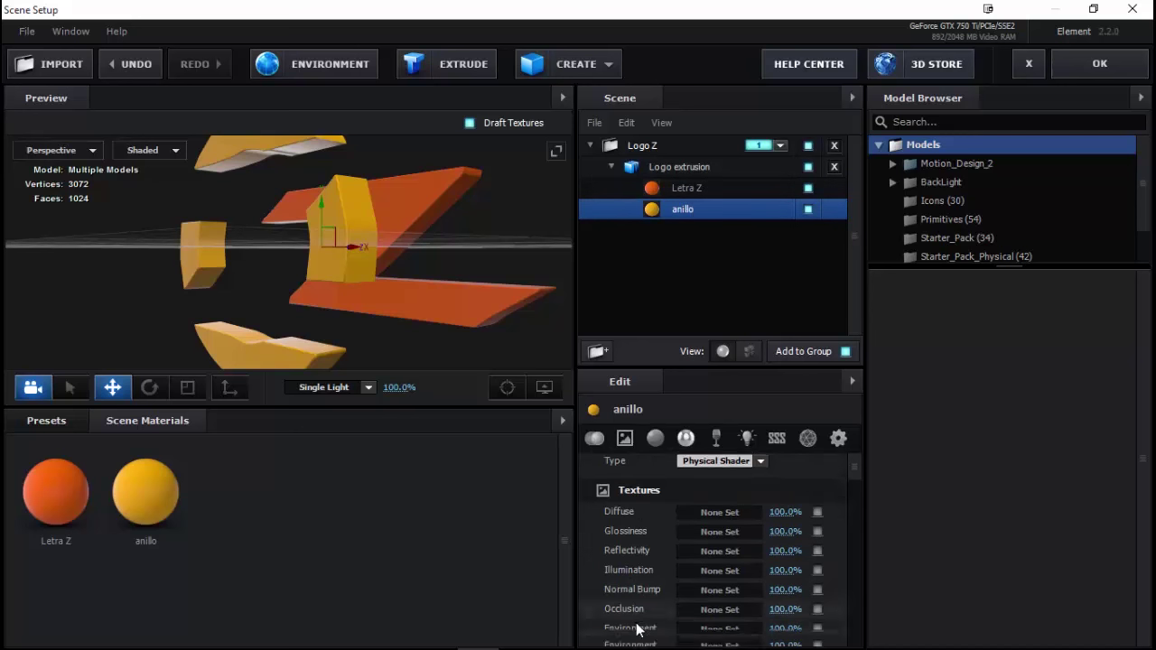
scroll(637, 623, down, 5)
scroll(636, 623, down, 3)
scroll(636, 626, down, 3)
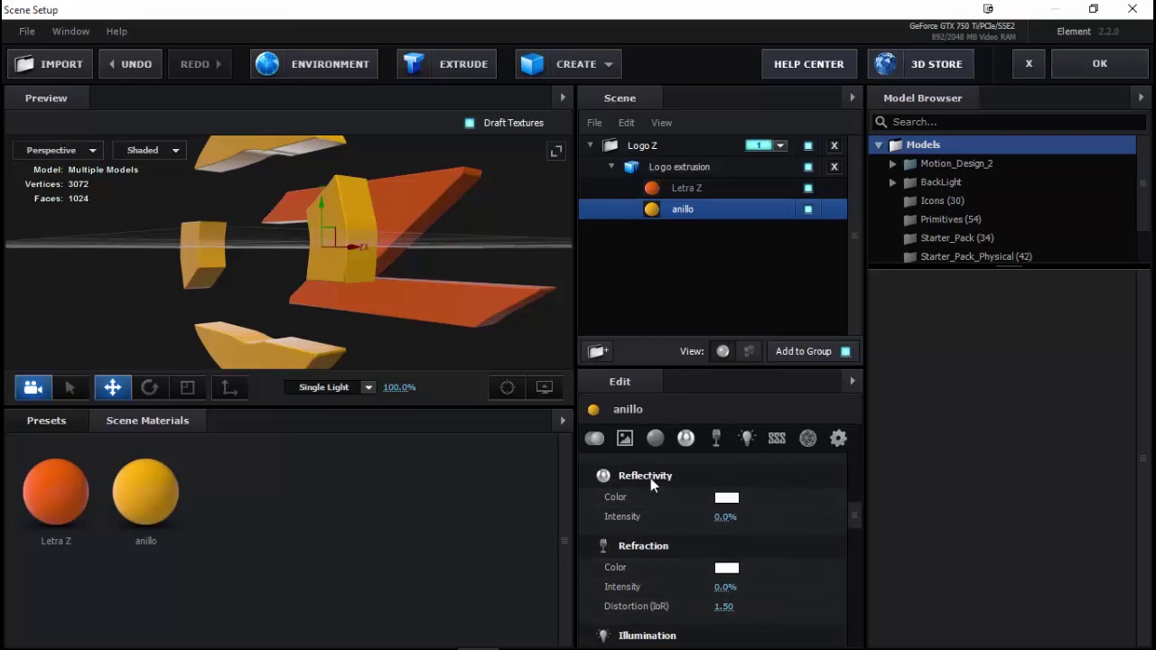
click(686, 443)
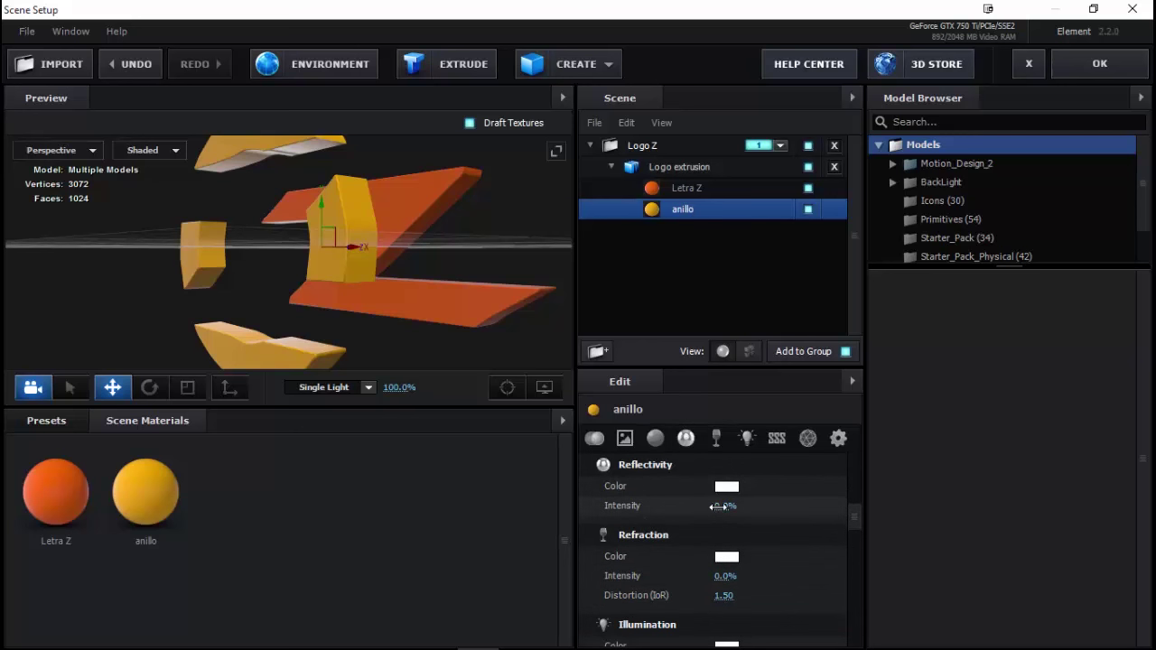
drag(724, 506, 764, 516)
click(329, 292)
mouse_move(285, 296)
mouse_down()
mouse_move(334, 264)
mouse_move(322, 272)
mouse_up()
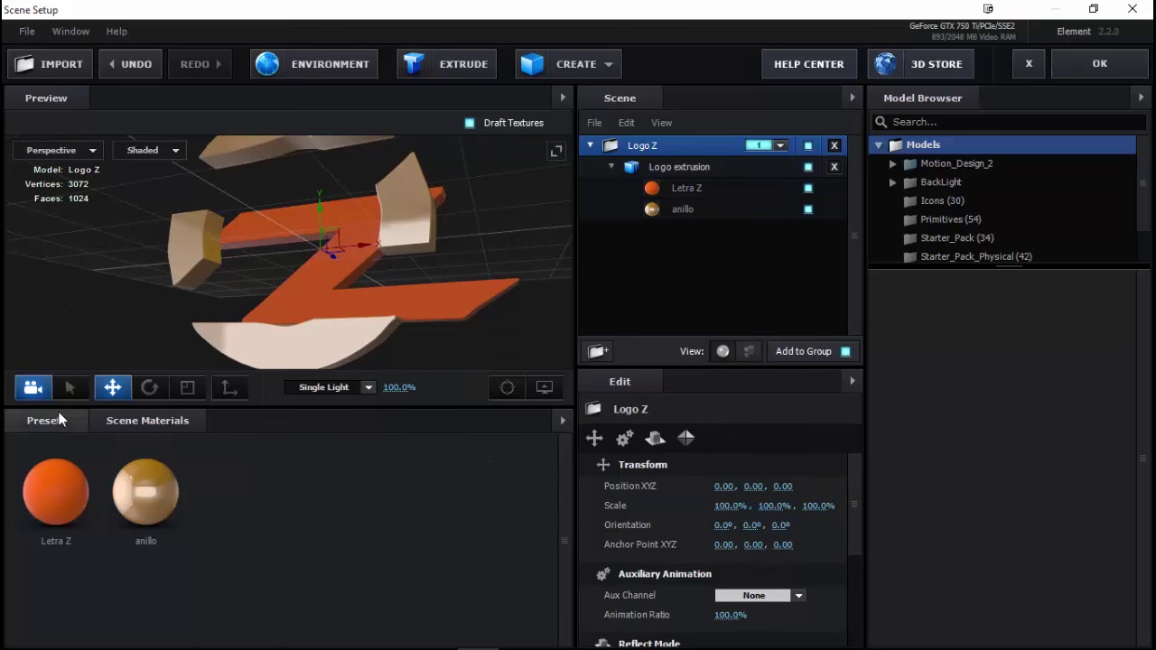
Apply the Pro_Shaders_2 Metal preset clean_metal_clean_gold to the ring material.
click(60, 418)
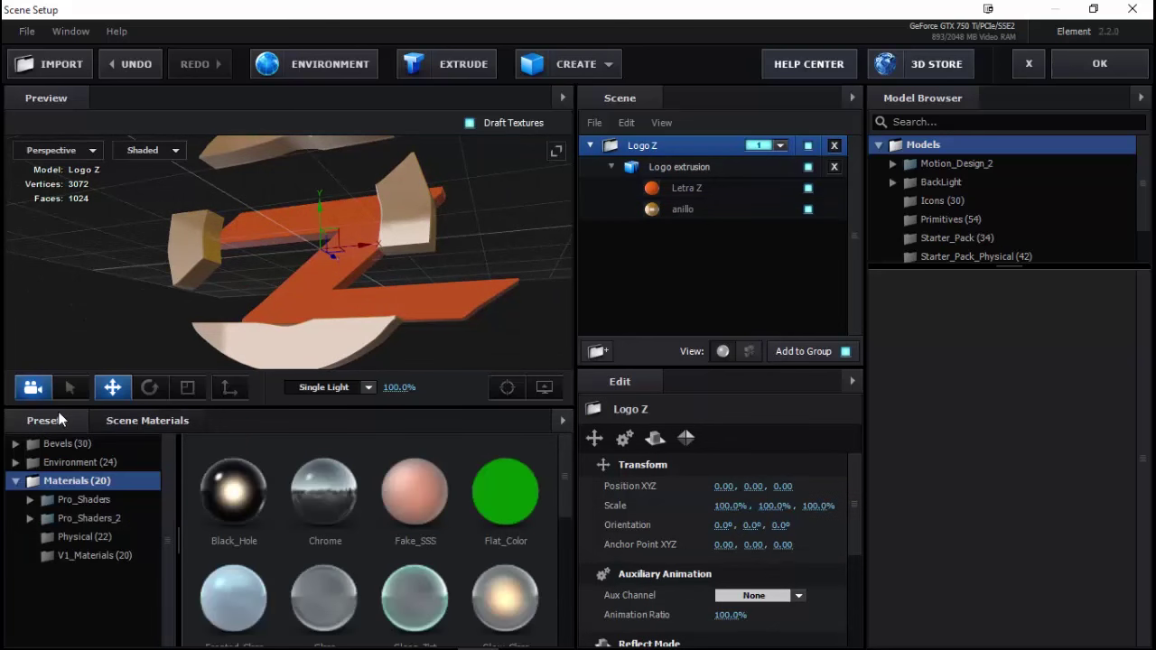
click(80, 518)
click(89, 554)
click(88, 592)
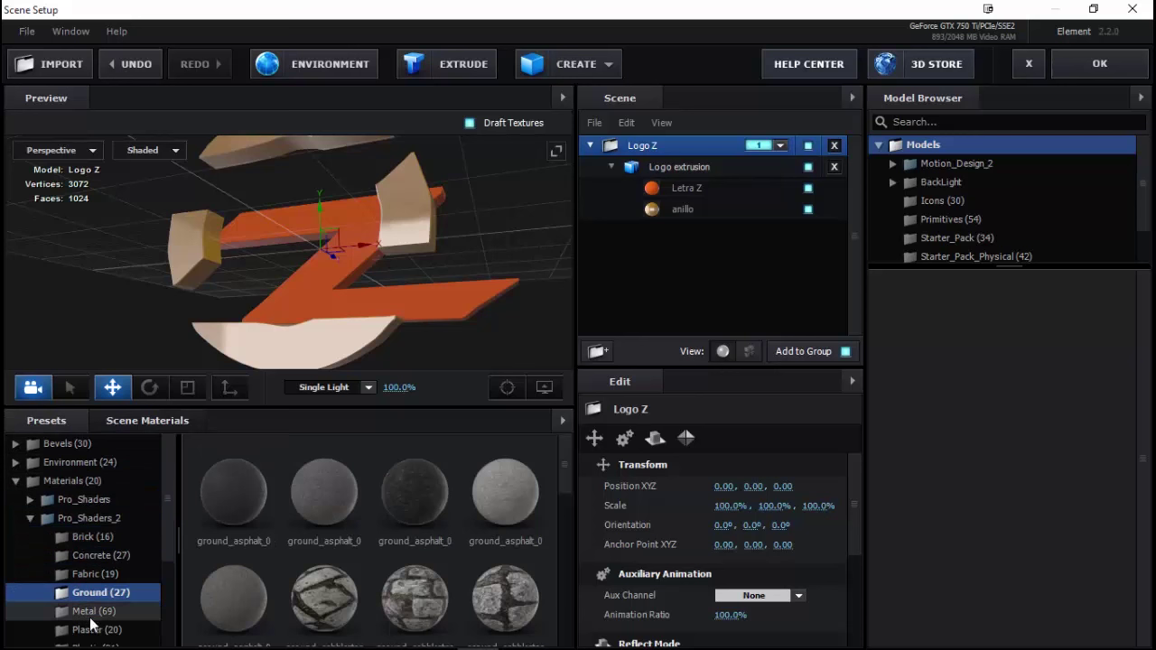
click(86, 611)
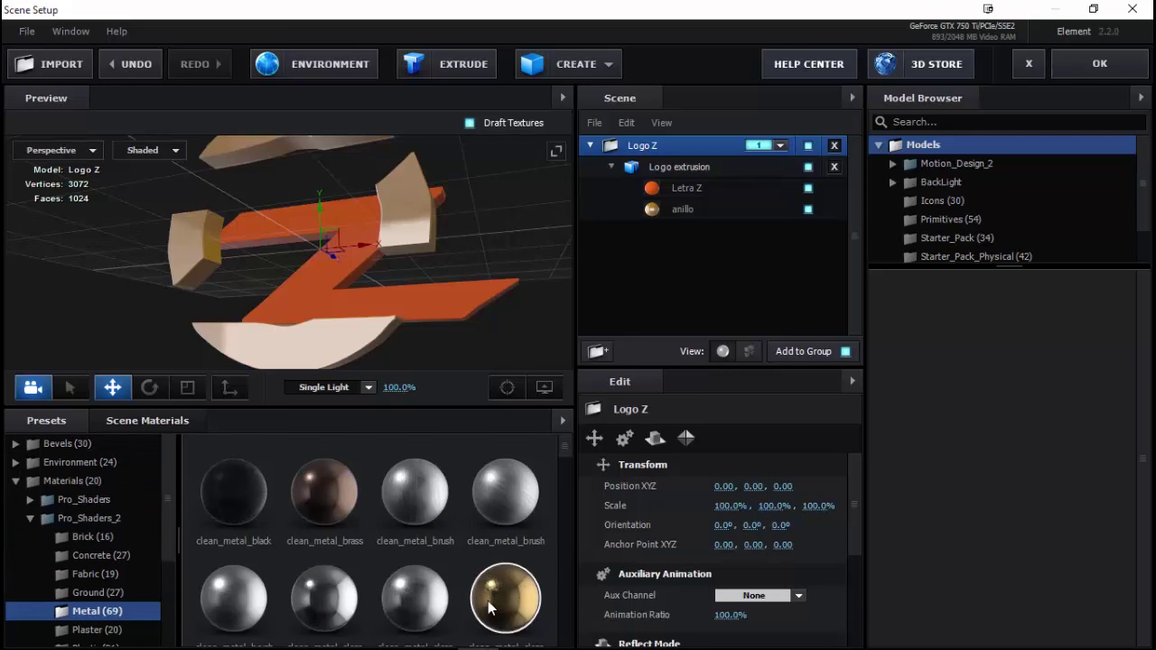
drag(501, 601, 682, 211)
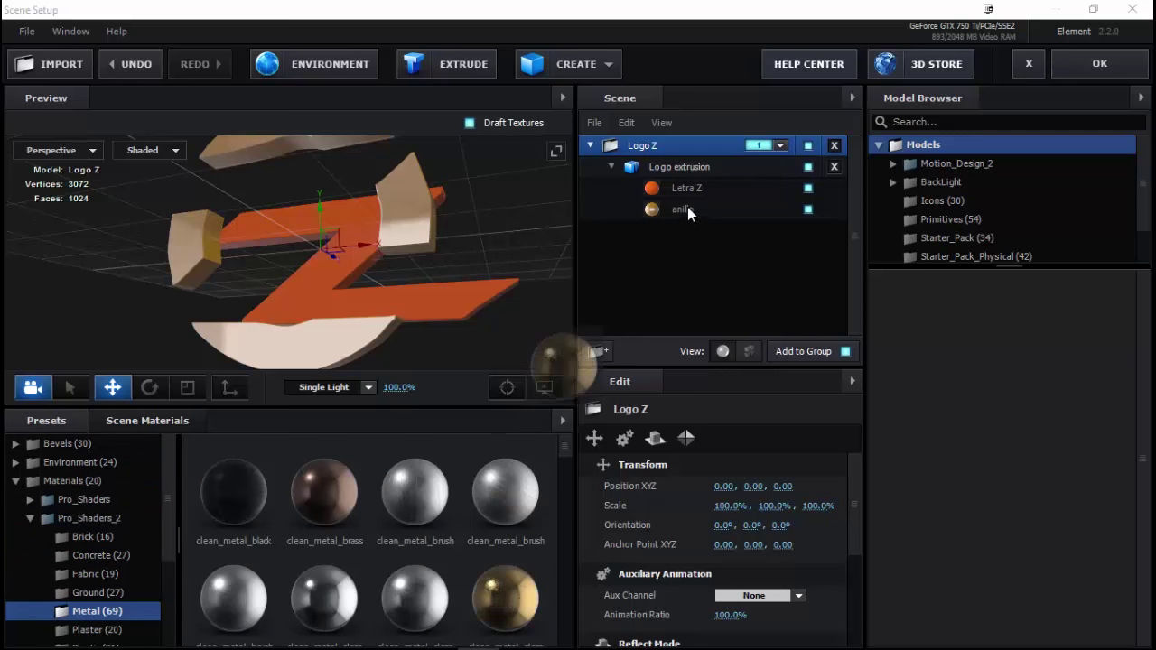
mouse_move(476, 243)
mouse_down()
mouse_move(418, 306)
mouse_move(513, 262)
mouse_move(528, 239)
mouse_move(489, 233)
mouse_up()
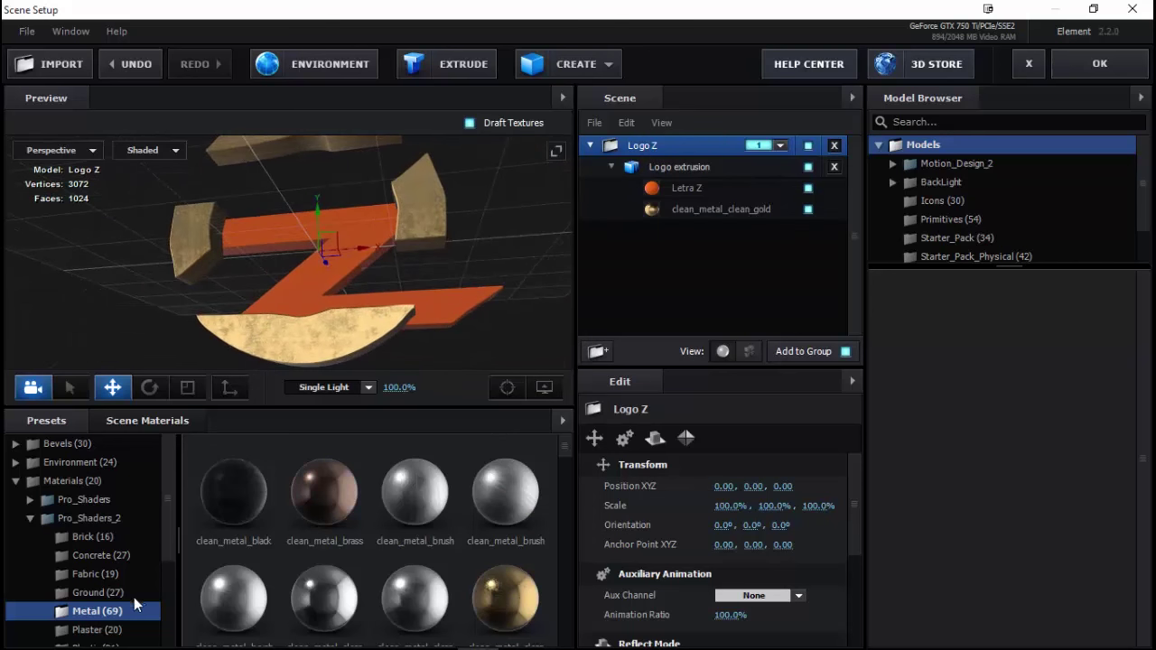
Apply the Translucent preset red_glow_glass to the Letra Z material.
scroll(271, 592, down, 2)
scroll(271, 591, down, 2)
scroll(271, 592, down, 2)
scroll(144, 578, down, 1)
scroll(99, 573, down, 3)
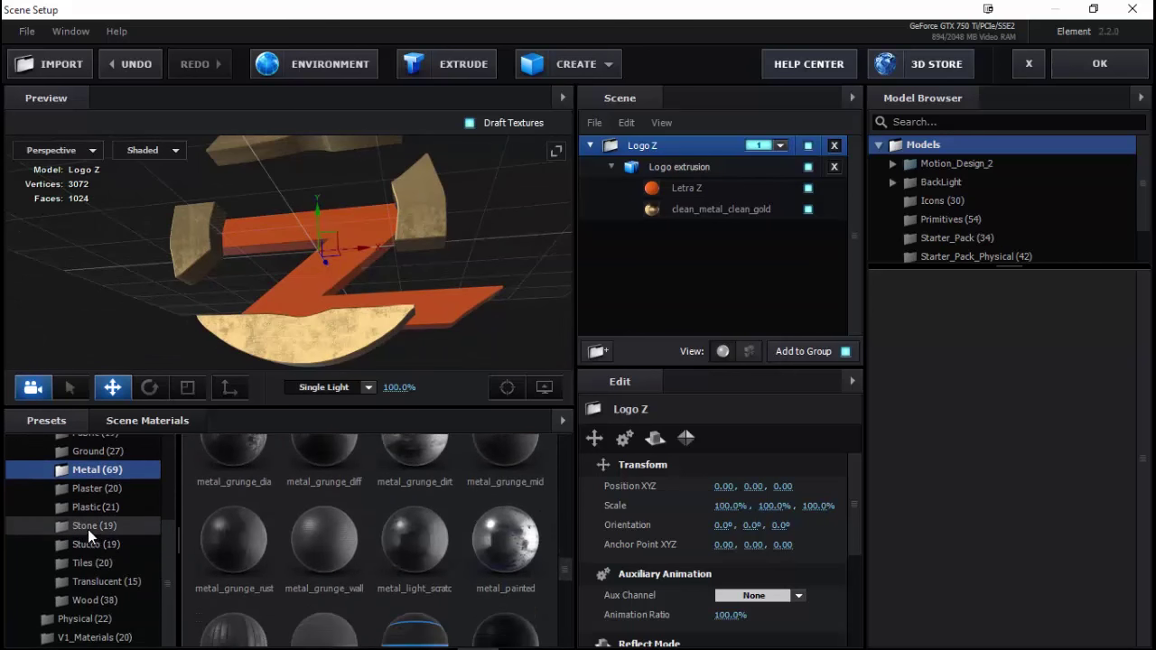
click(88, 528)
click(90, 544)
scroll(363, 574, down, 1)
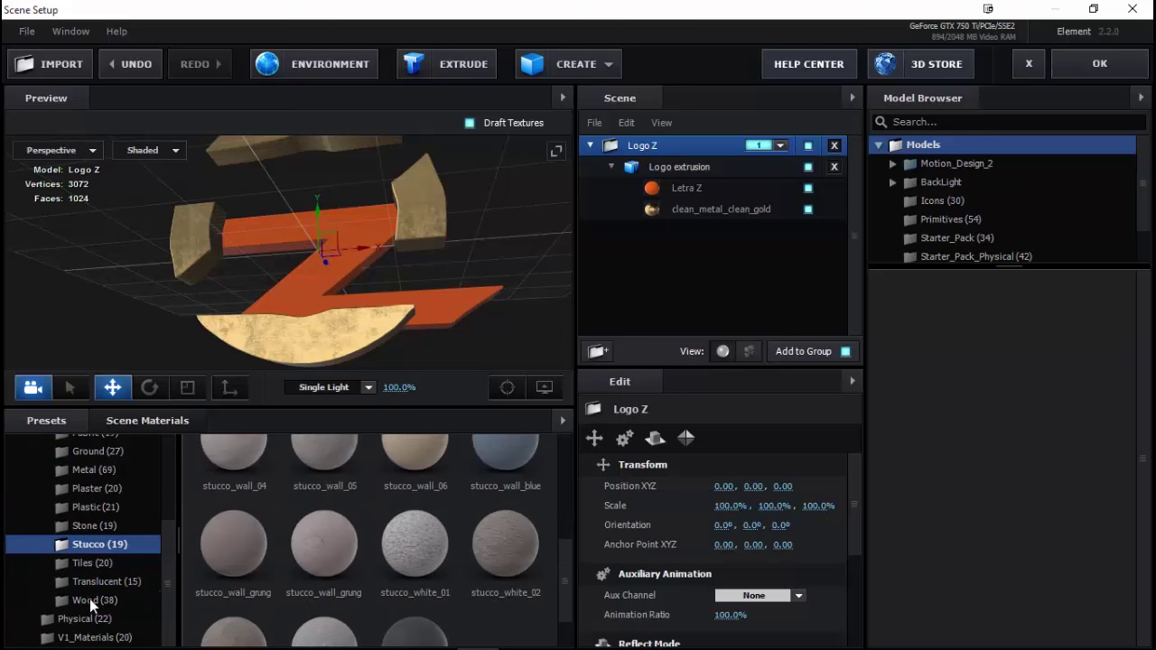
click(94, 583)
scroll(390, 567, down, 3)
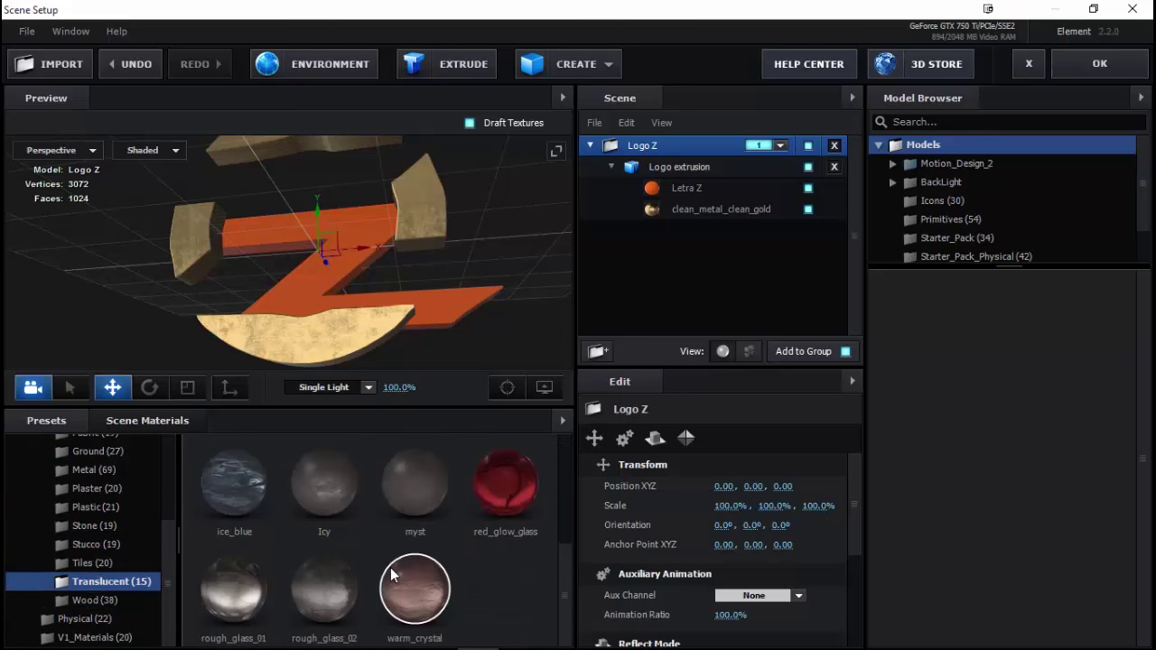
drag(498, 481, 673, 187)
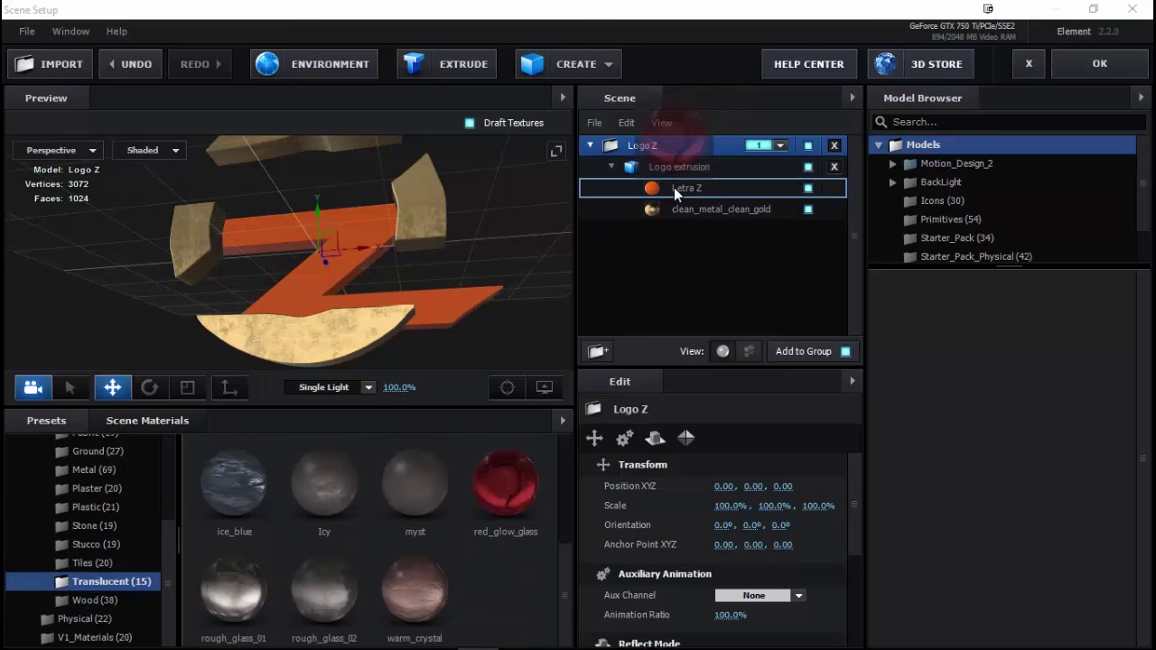
mouse_move(397, 283)
mouse_down()
mouse_move(397, 325)
mouse_move(343, 327)
mouse_move(330, 291)
mouse_move(407, 271)
mouse_move(471, 300)
mouse_move(200, 307)
mouse_move(282, 345)
mouse_move(376, 327)
mouse_move(458, 277)
mouse_move(404, 313)
mouse_move(384, 313)
mouse_up()
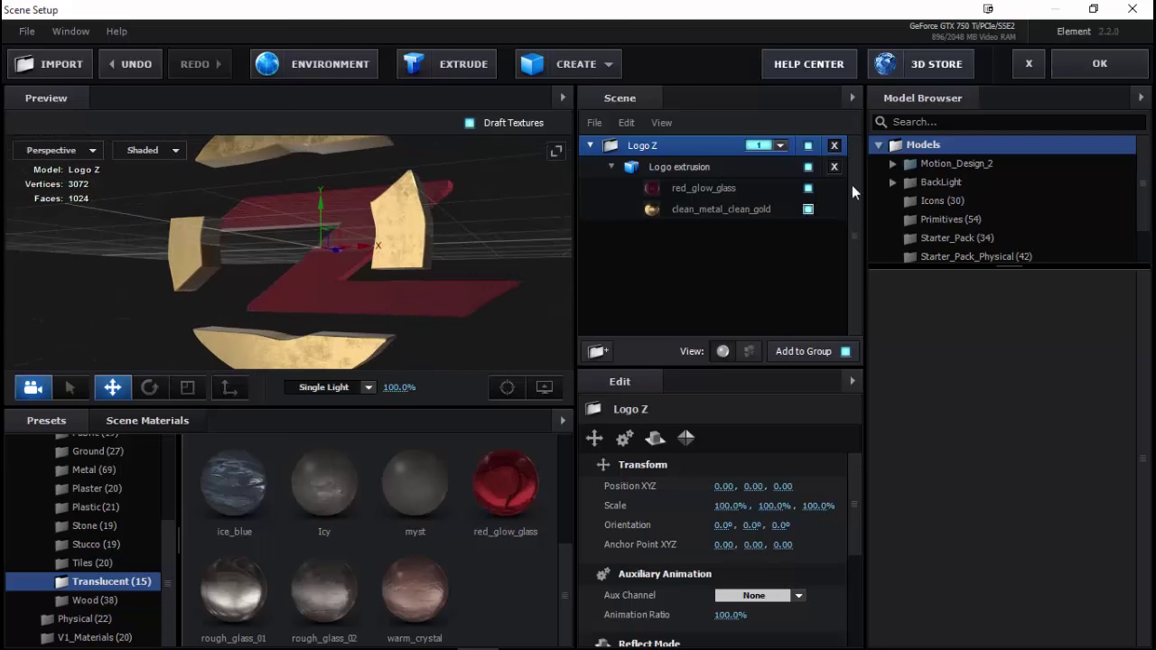
Close Scene Setup and set Group 1's Baked Animation Loop Mode to Freeze at End.
click(1102, 65)
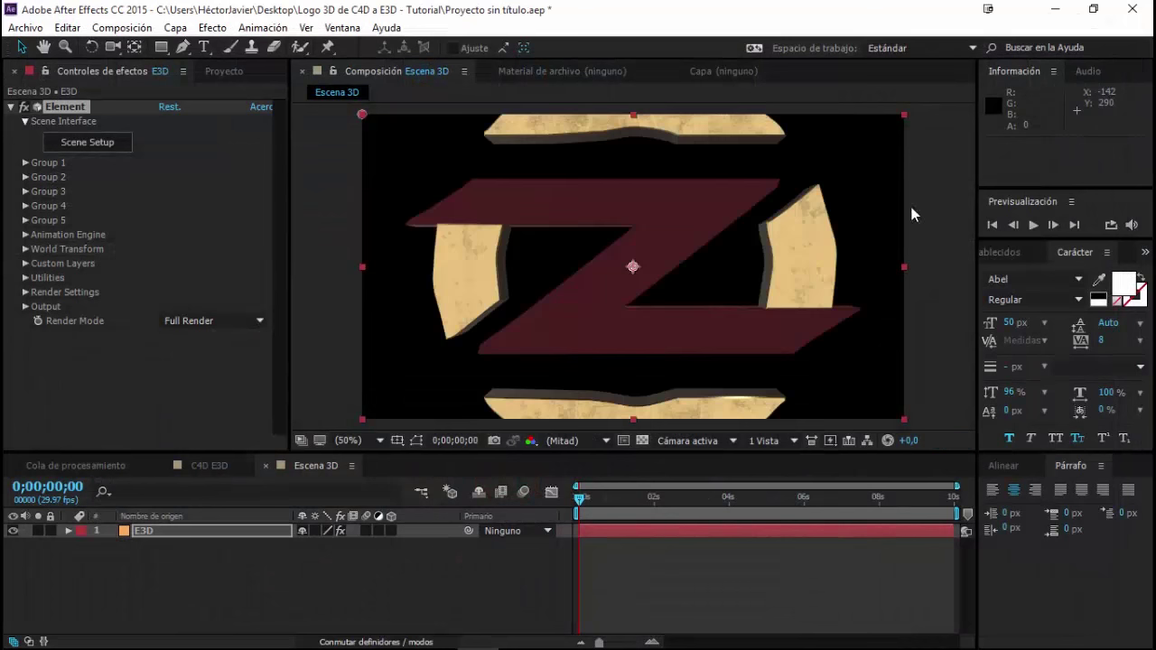
mouse_move(579, 502)
mouse_down()
mouse_move(906, 525)
mouse_move(612, 539)
mouse_up()
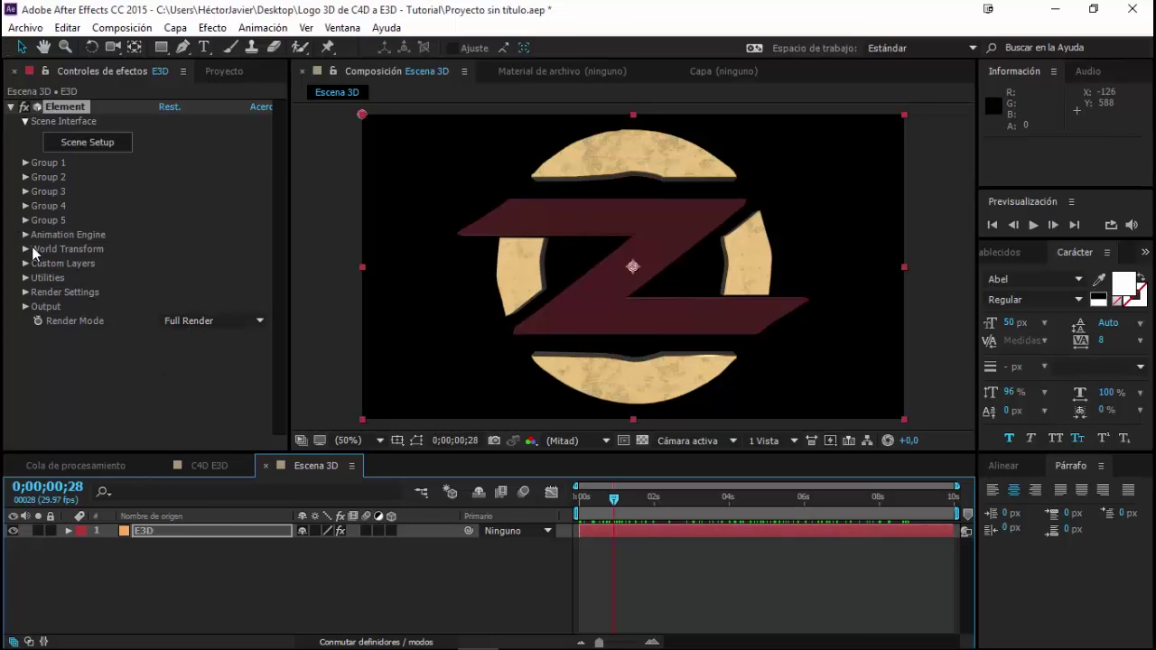
click(25, 163)
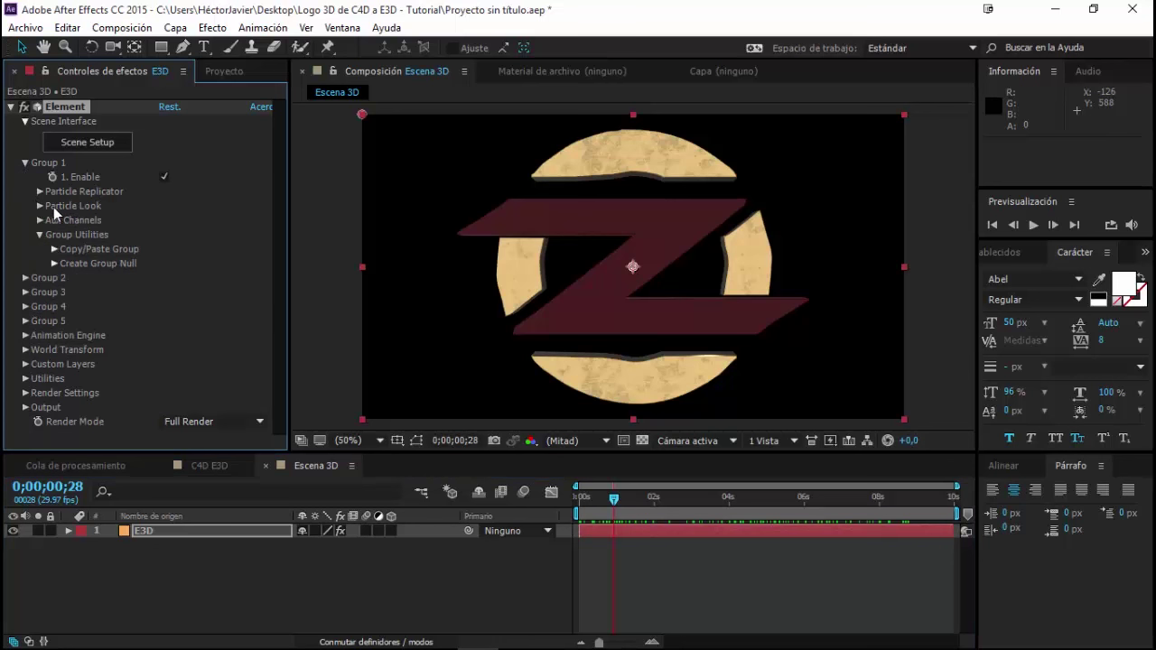
click(39, 206)
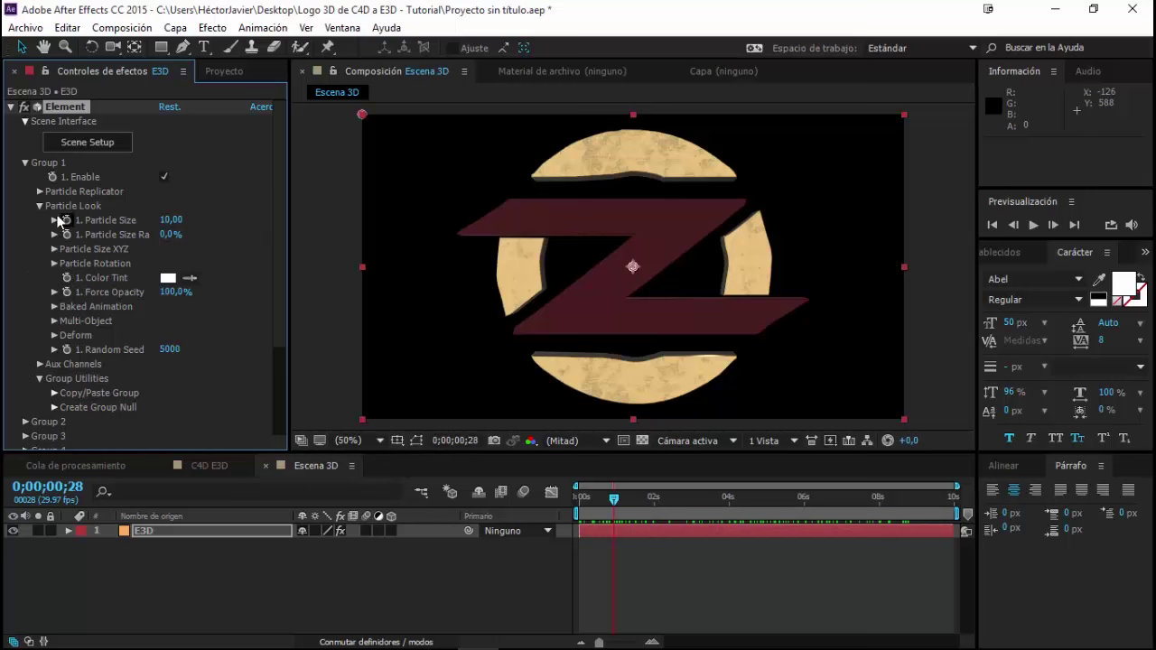
click(54, 307)
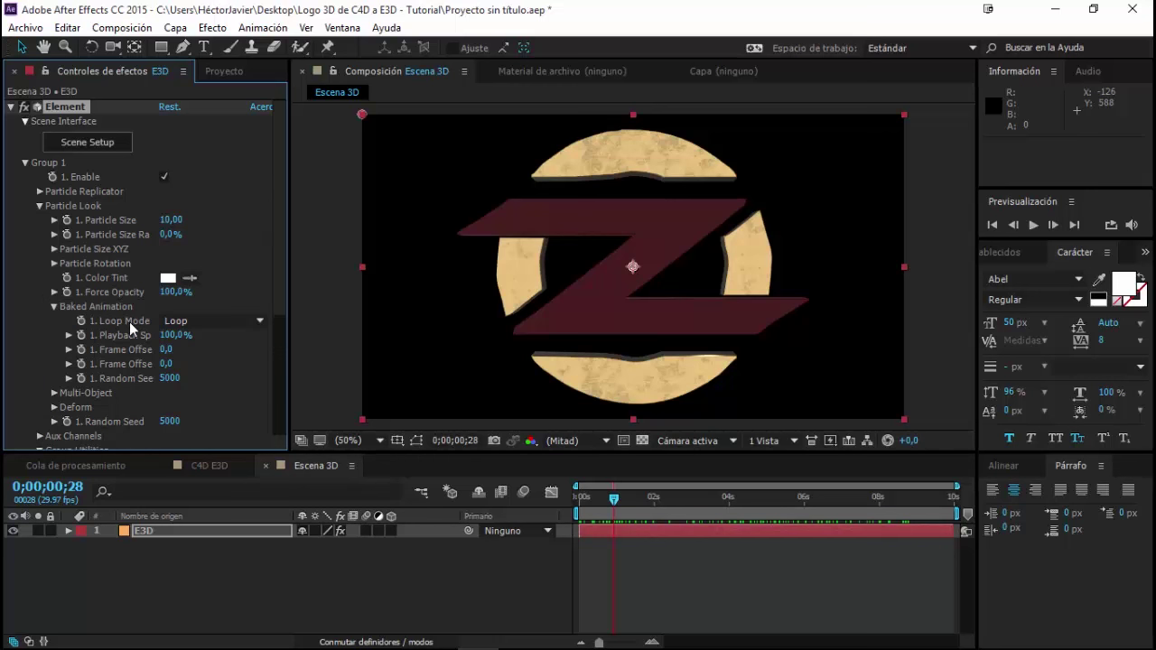
click(214, 322)
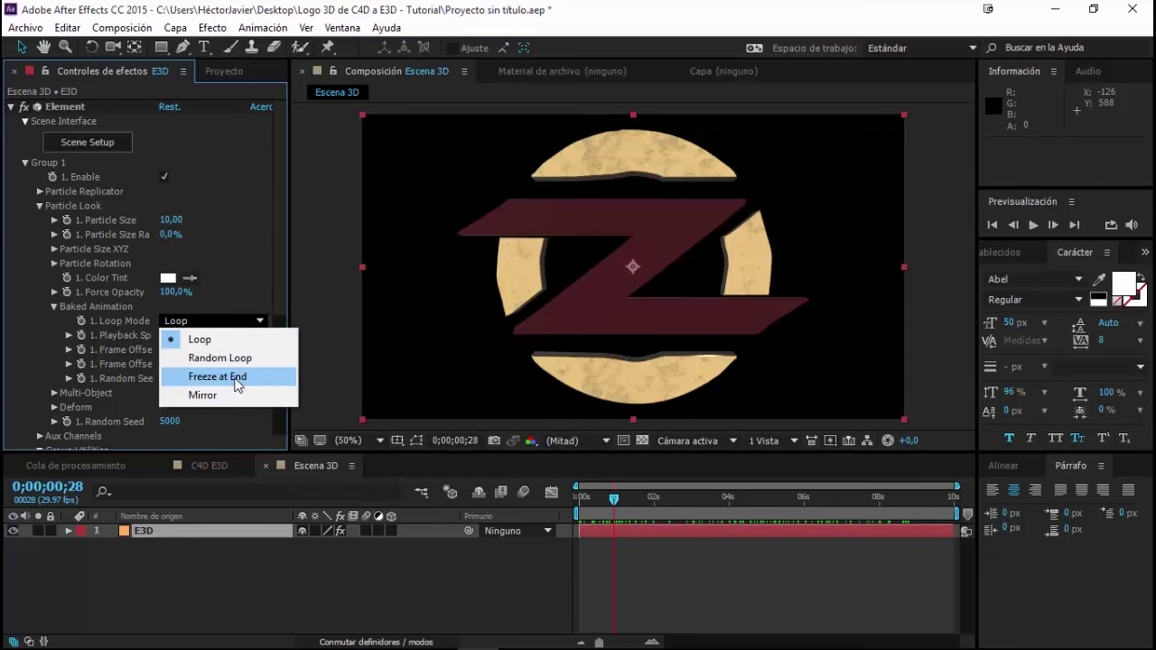
click(236, 377)
Set the Baked Animation Playback Speed to 50%.
drag(614, 498, 648, 502)
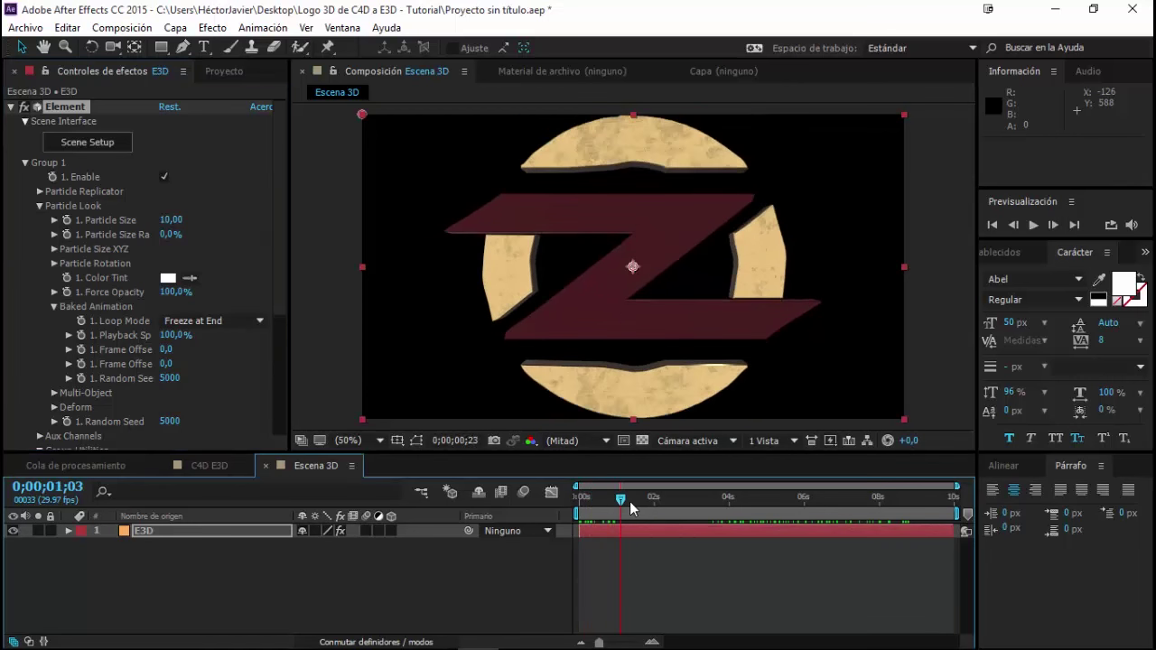
key(space)
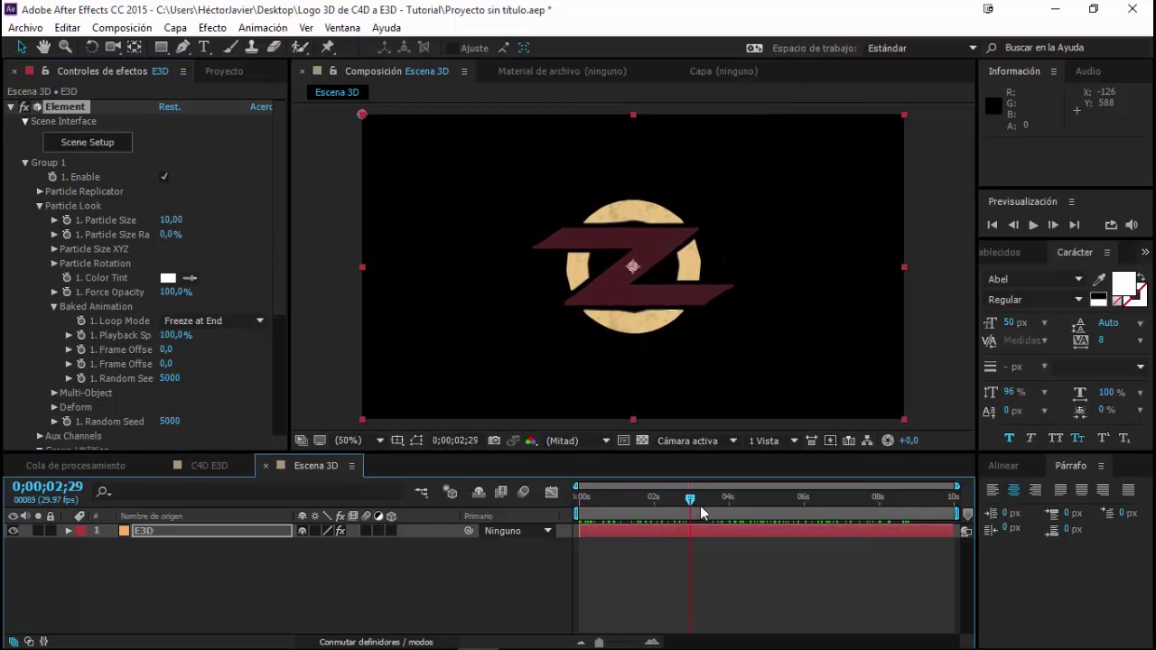
drag(685, 508, 704, 509)
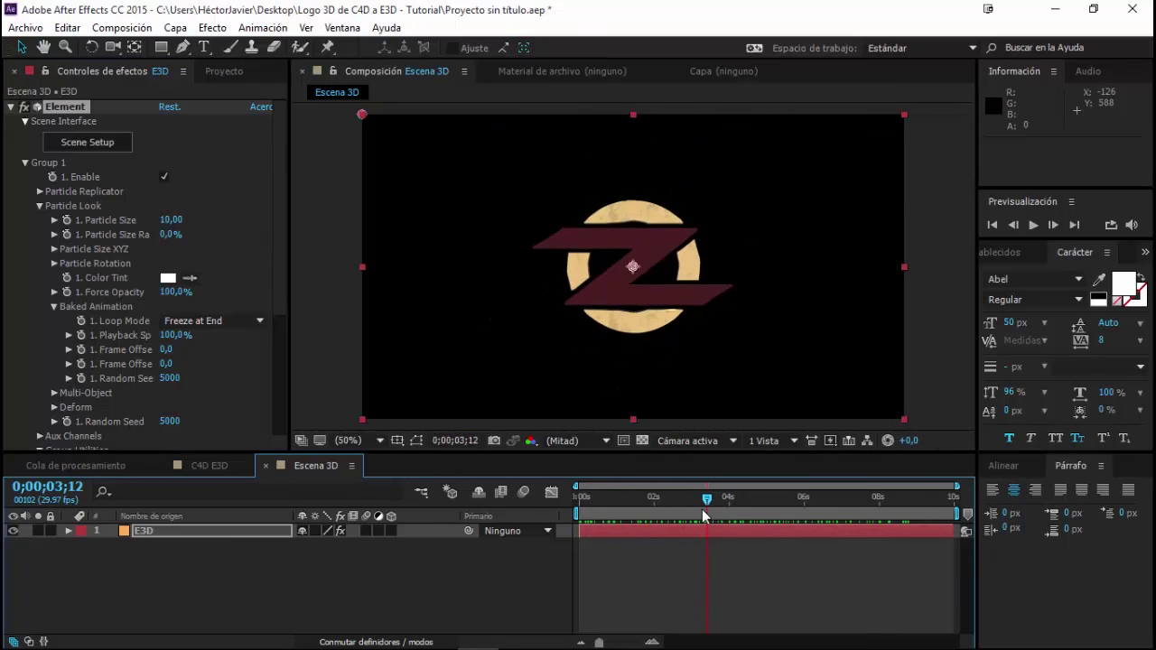
drag(286, 248, 368, 253)
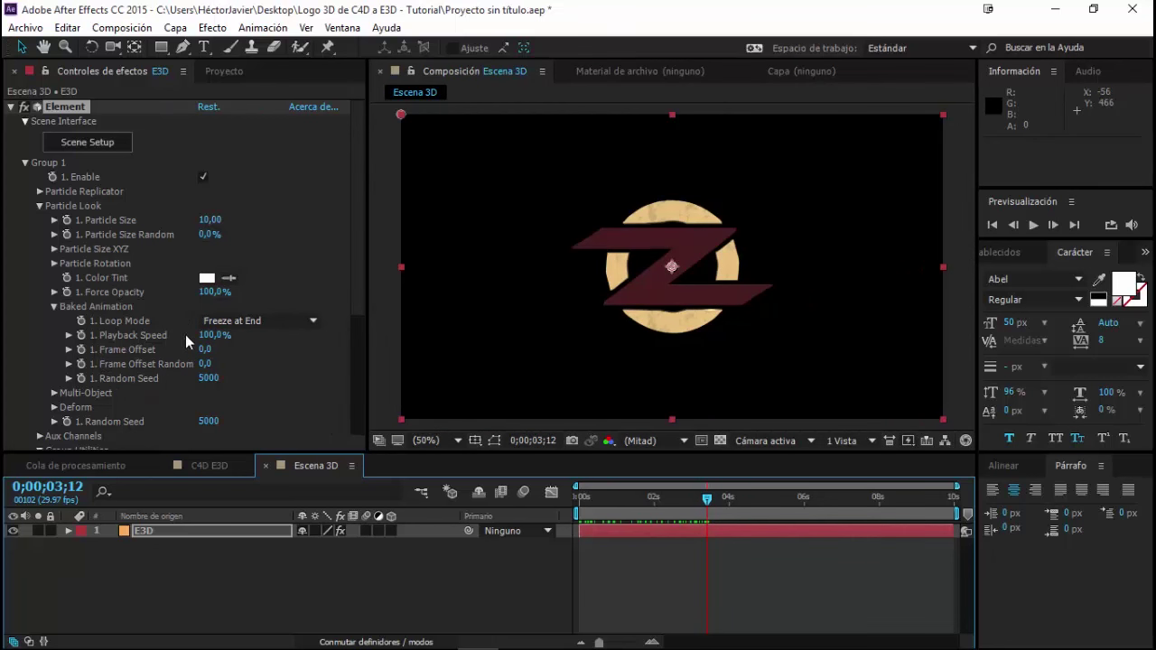
click(155, 334)
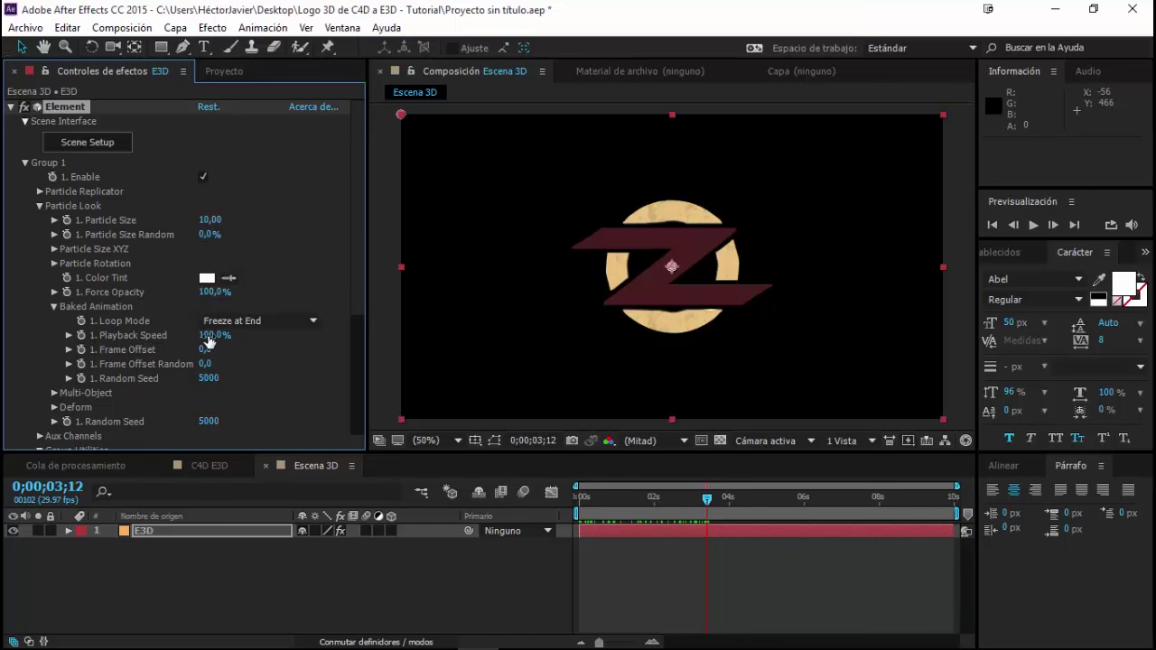
click(214, 335)
text(50)
drag(706, 499, 810, 508)
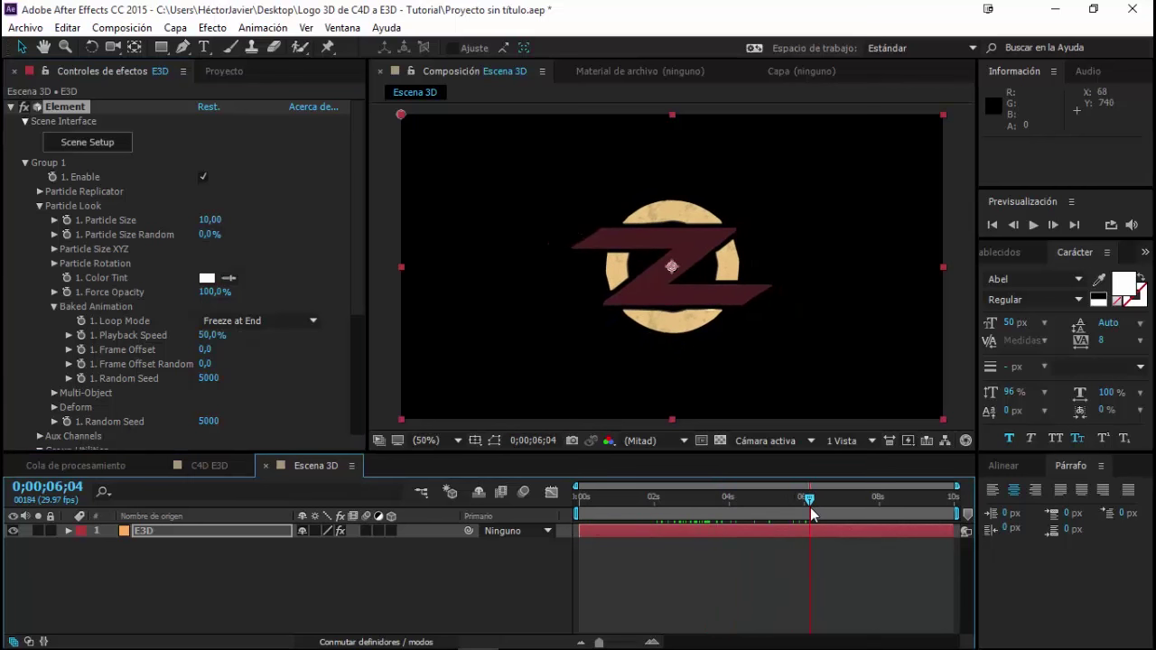
End the work area at 6;04 and preview the 185-frame logo fly-in.
key(n)
key(space)
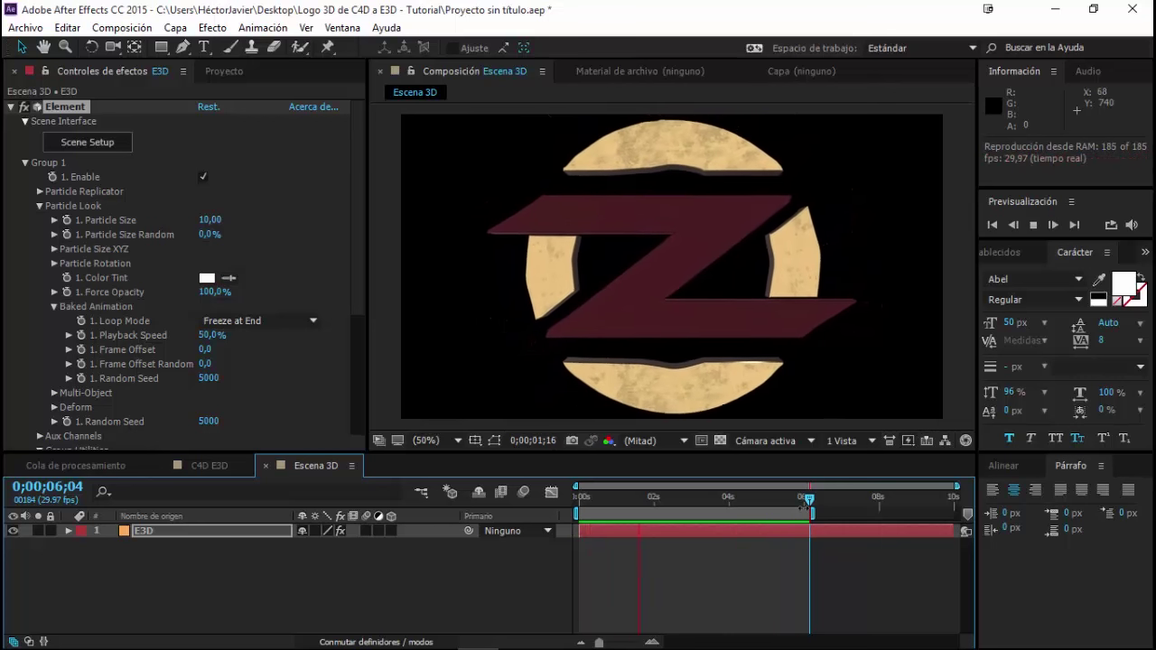
key(space)
click(693, 502)
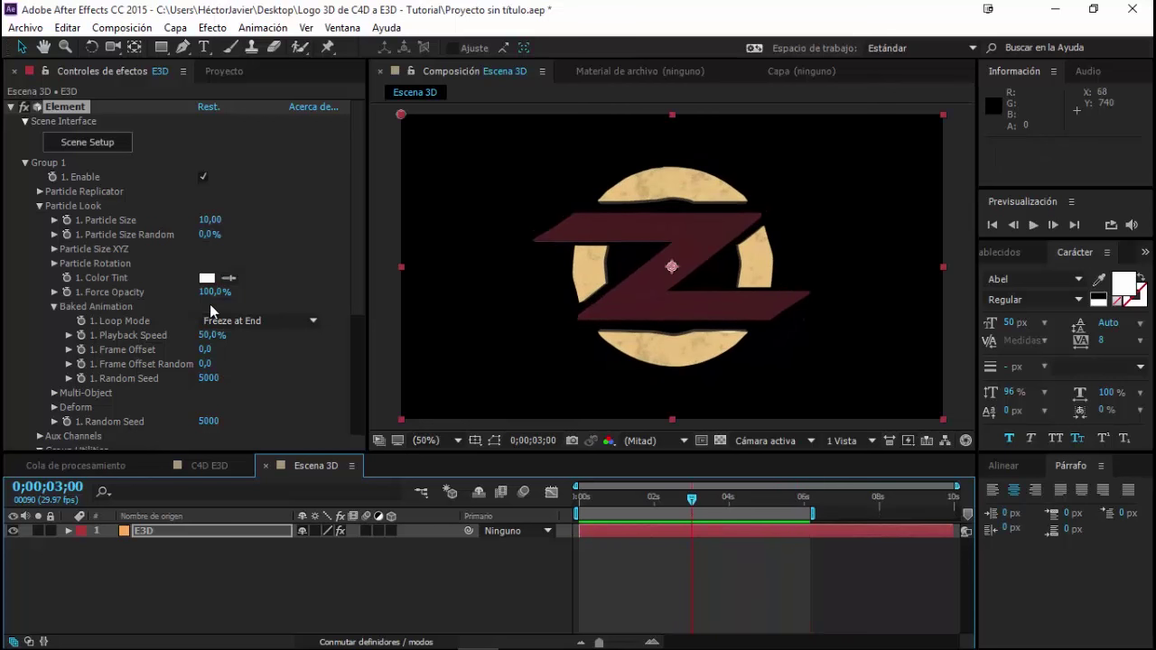
scroll(116, 359, down, 1)
scroll(117, 359, down, 2)
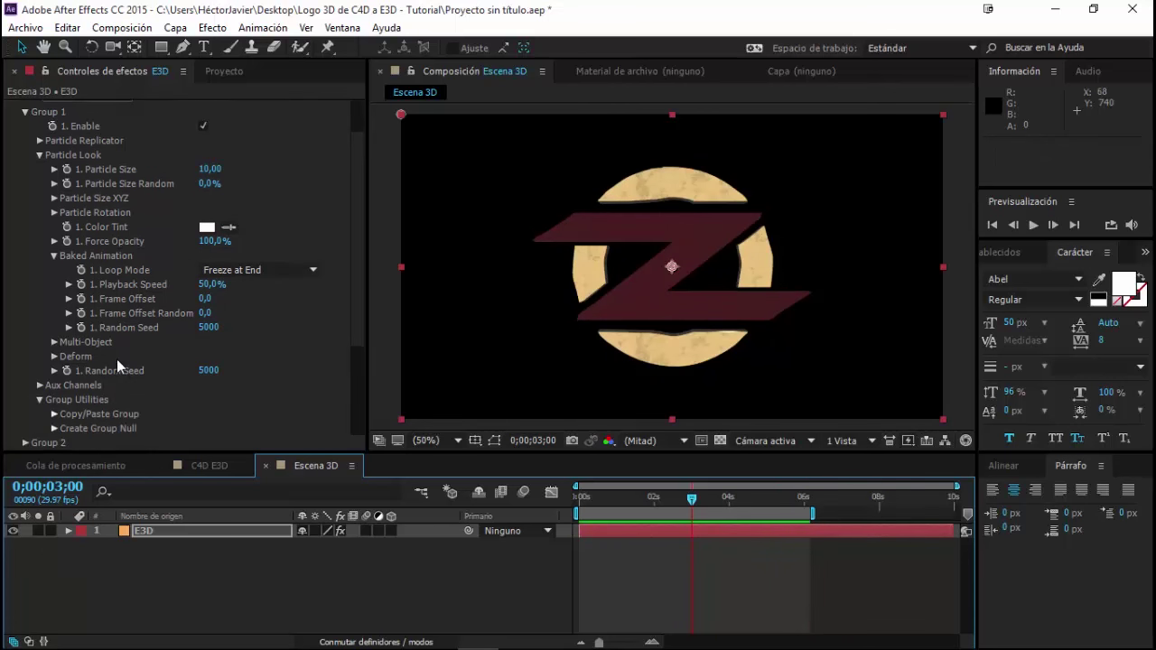
scroll(116, 358, down, 2)
scroll(117, 367, down, 1)
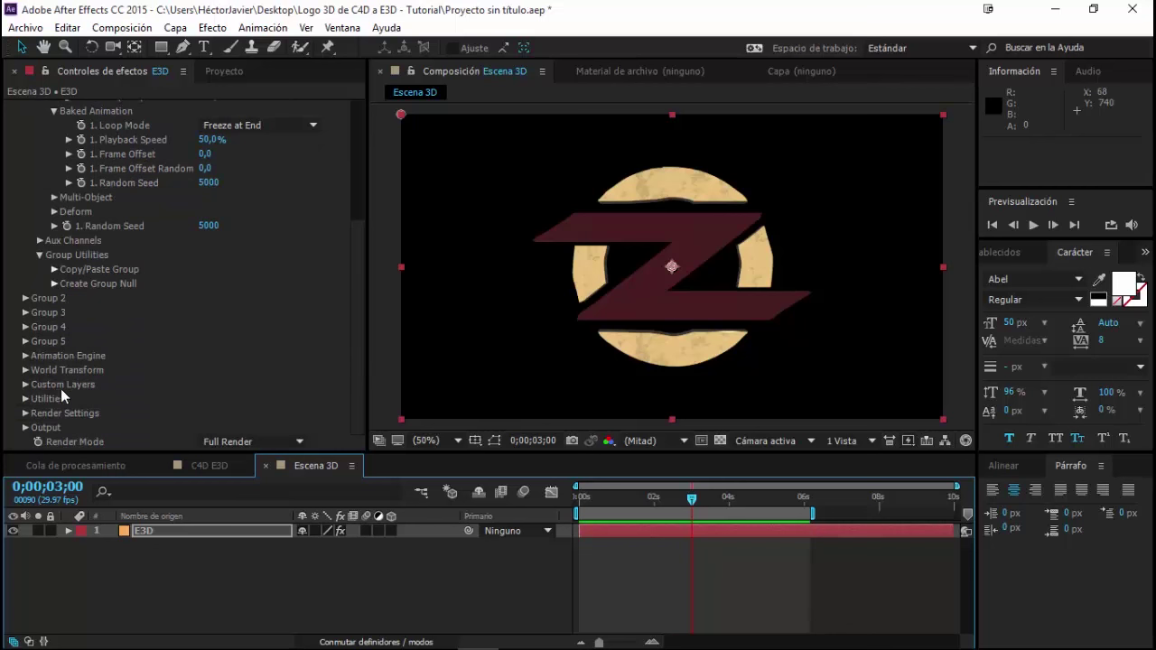
click(25, 413)
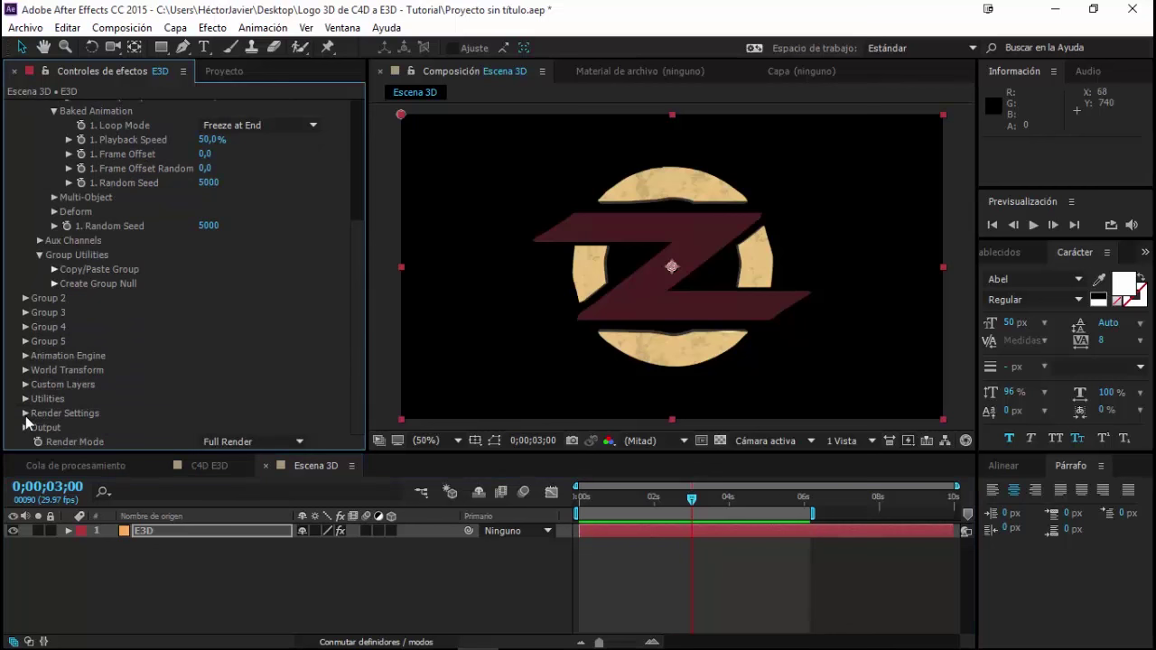
Rotate the Physical Environment to Y 27° and X -6°, then preview the new reflections.
scroll(27, 418, down, 4)
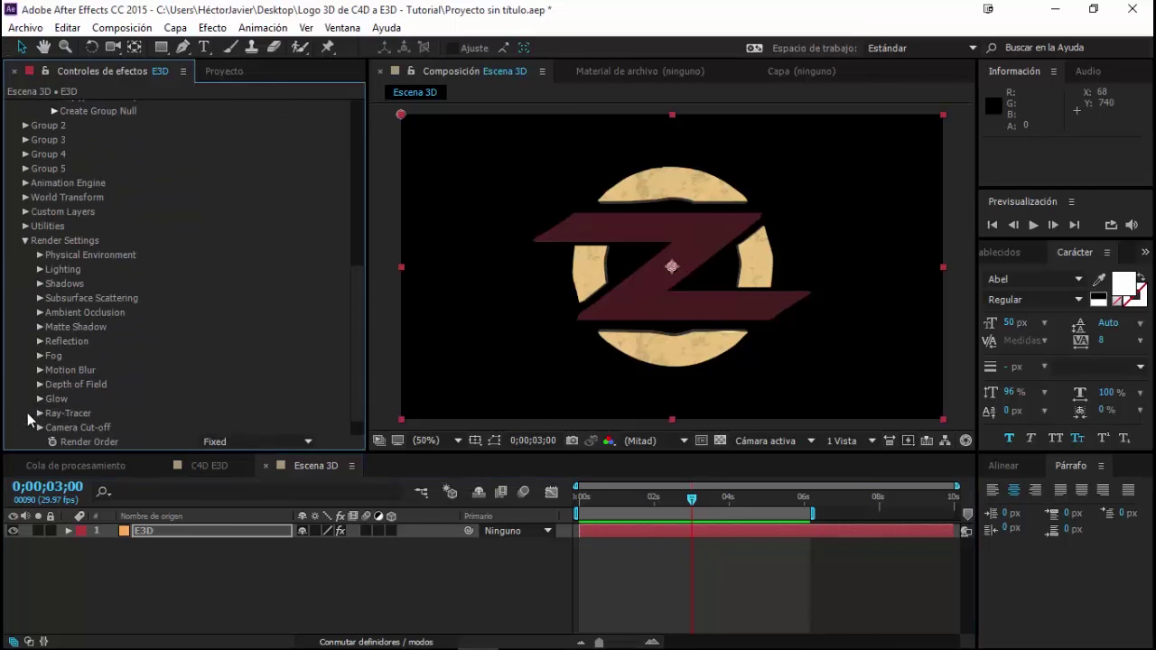
click(40, 254)
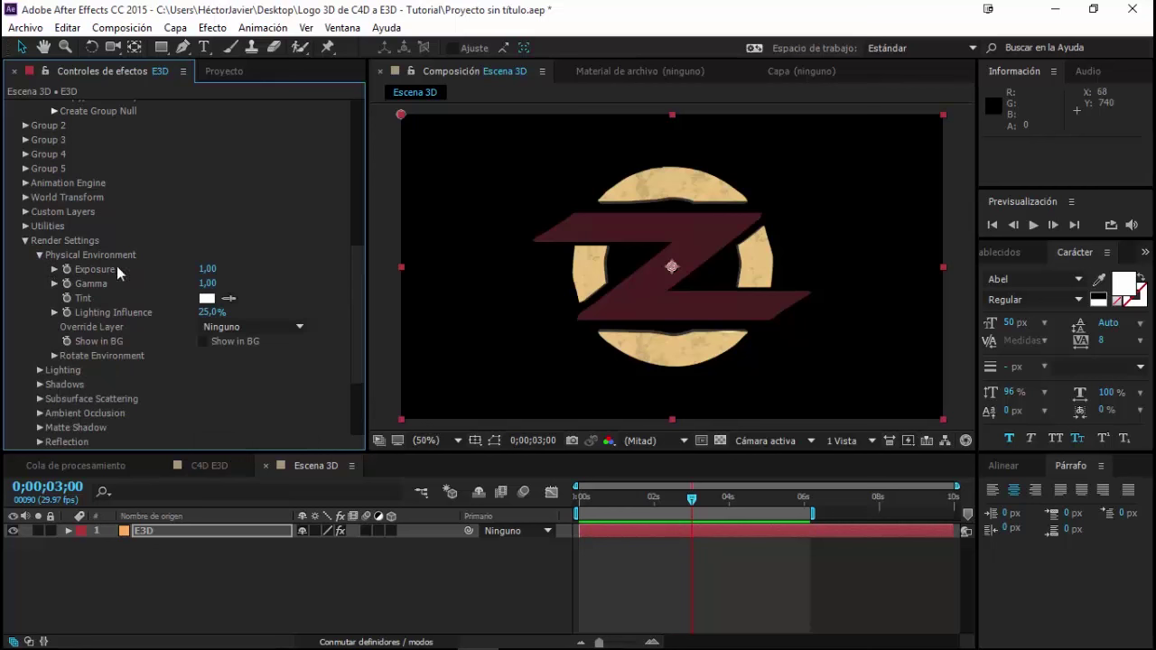
click(54, 356)
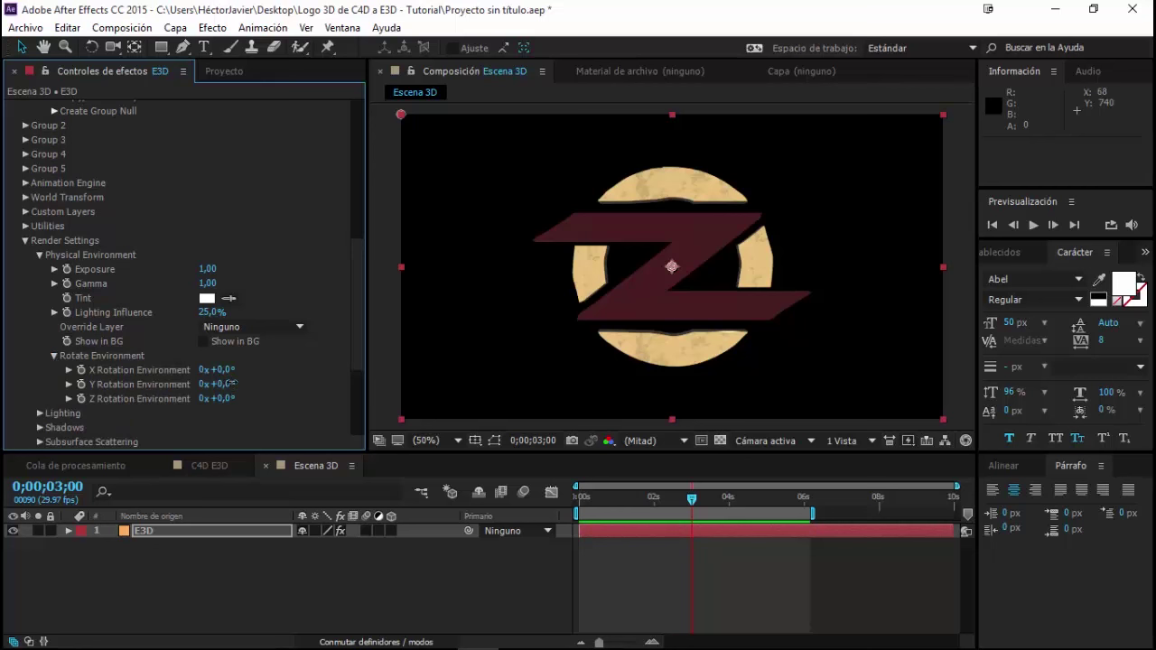
drag(230, 383, 255, 385)
drag(251, 385, 249, 385)
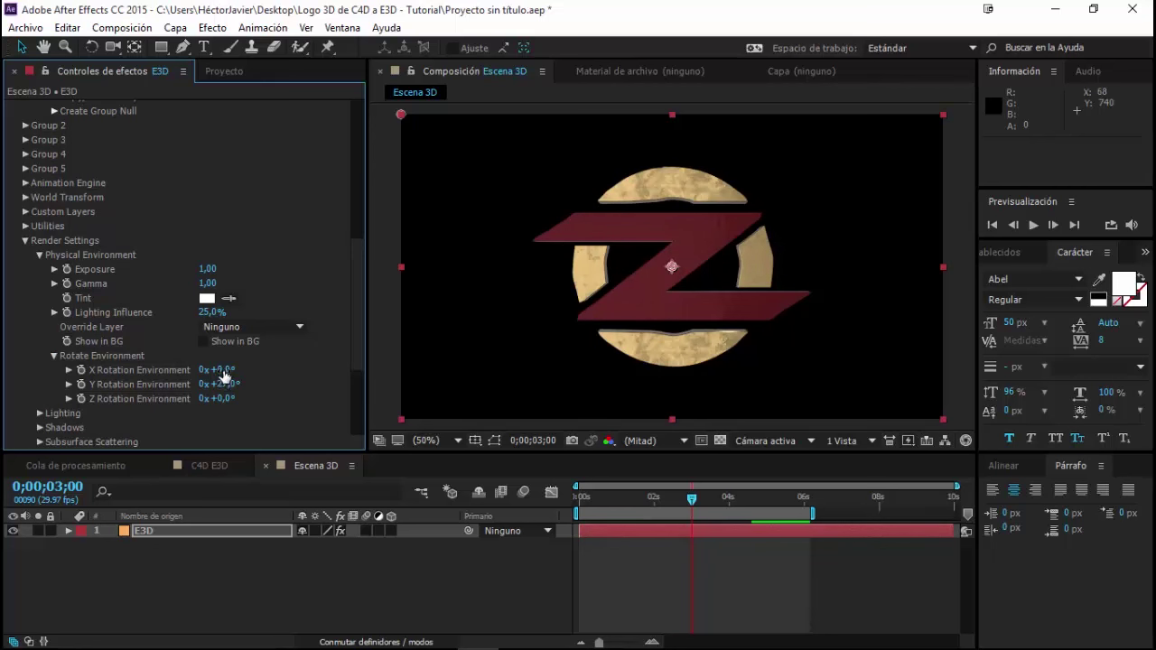
drag(217, 369, 212, 370)
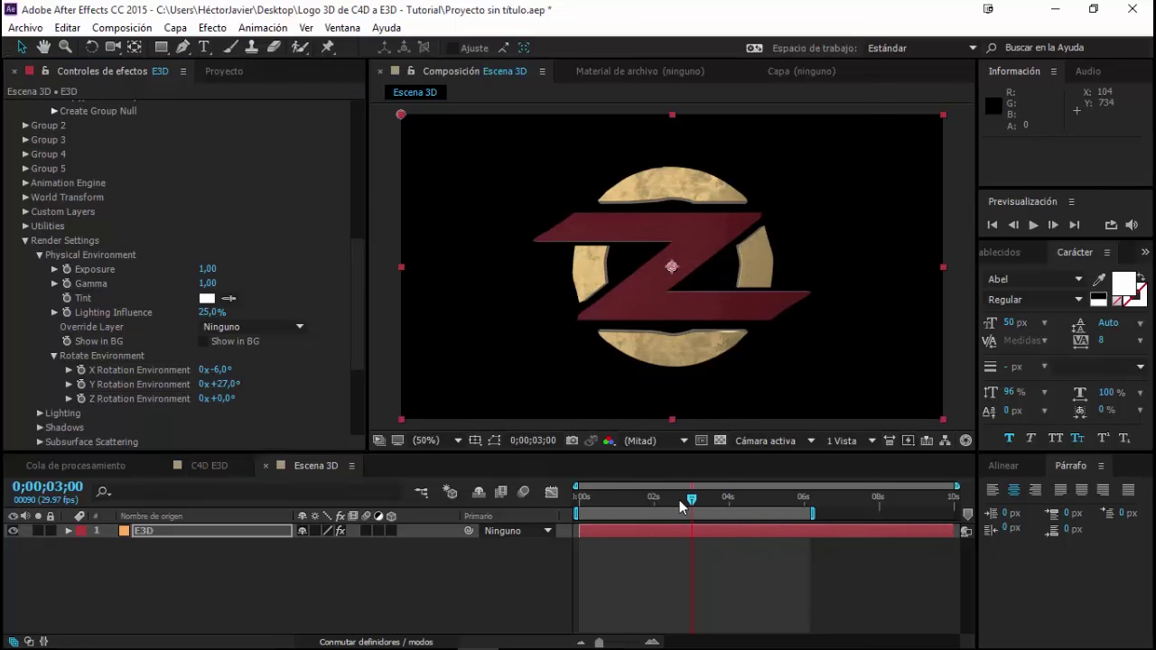
drag(681, 499, 609, 507)
key(space)
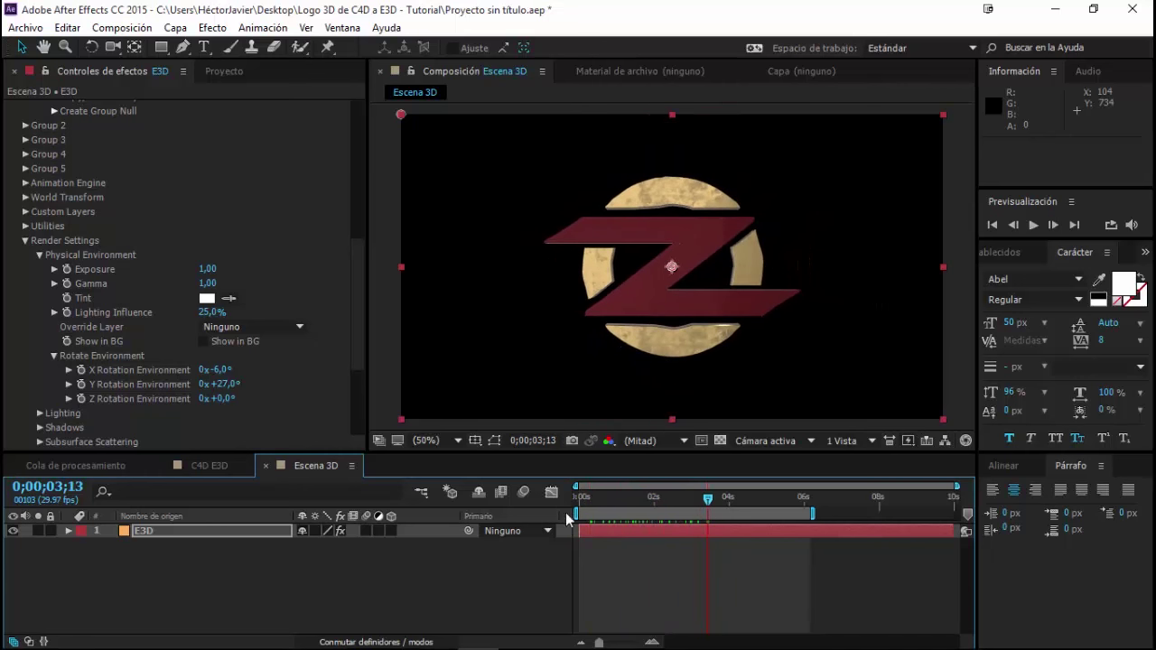
Add a new camera layer, Cámara 1, using the 24 mm preset.
right_click(197, 575)
click(492, 493)
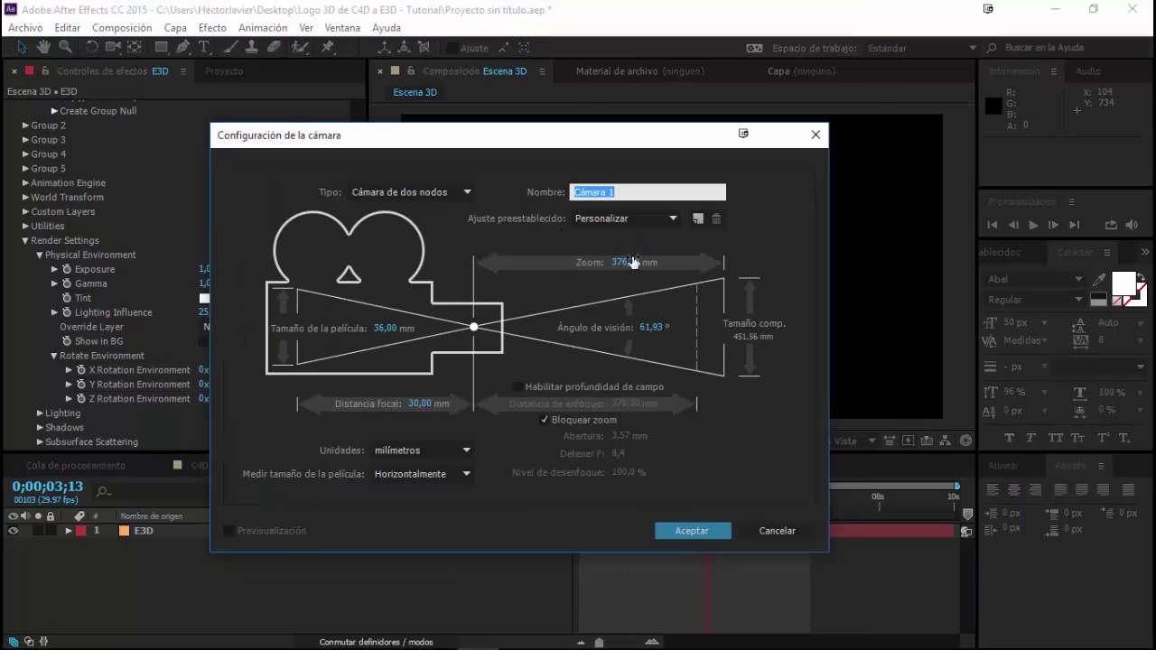
click(623, 218)
click(621, 302)
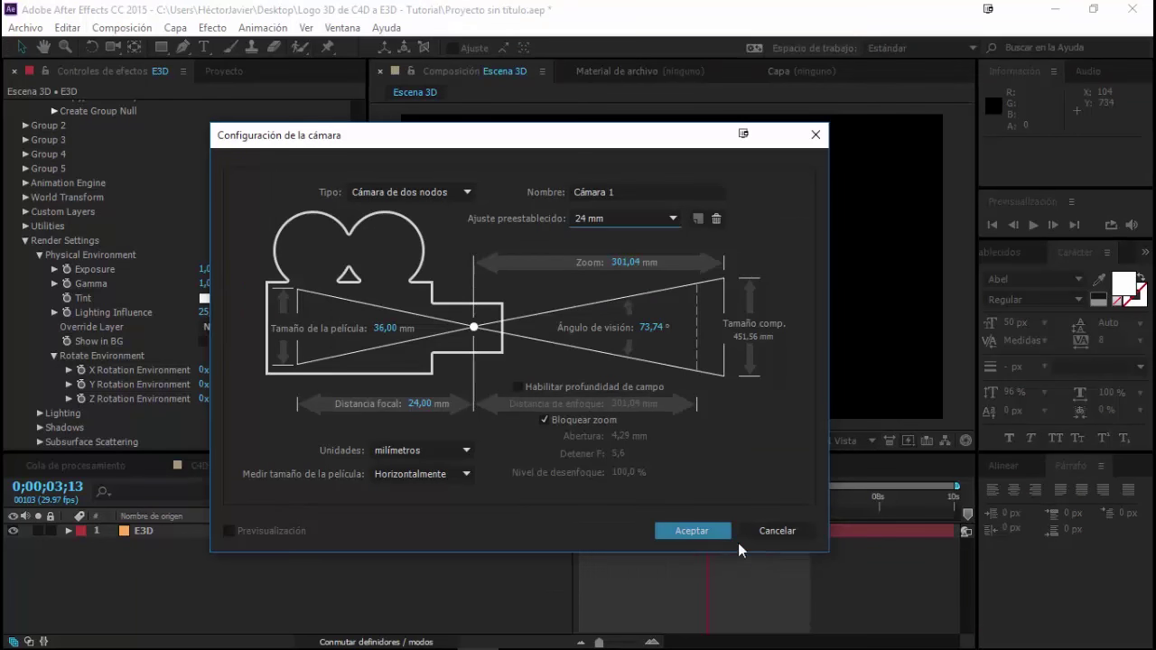
click(697, 532)
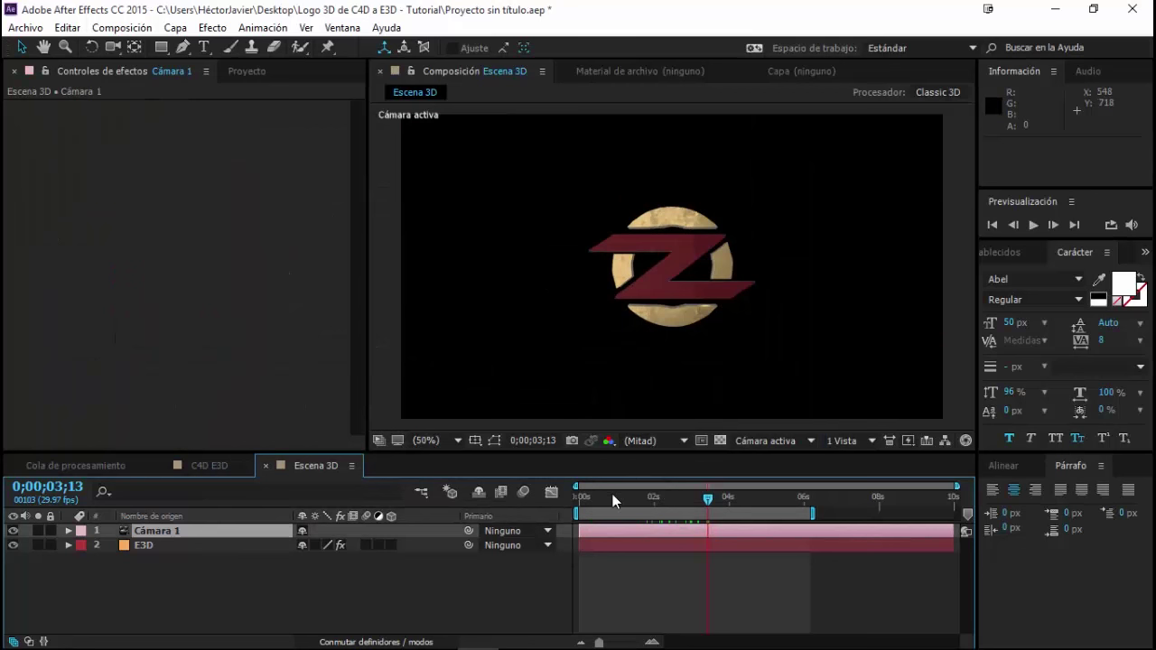
Orbit Cámara 1 into an angled close-up of the Z logo.
key(c)
drag(642, 303, 692, 273)
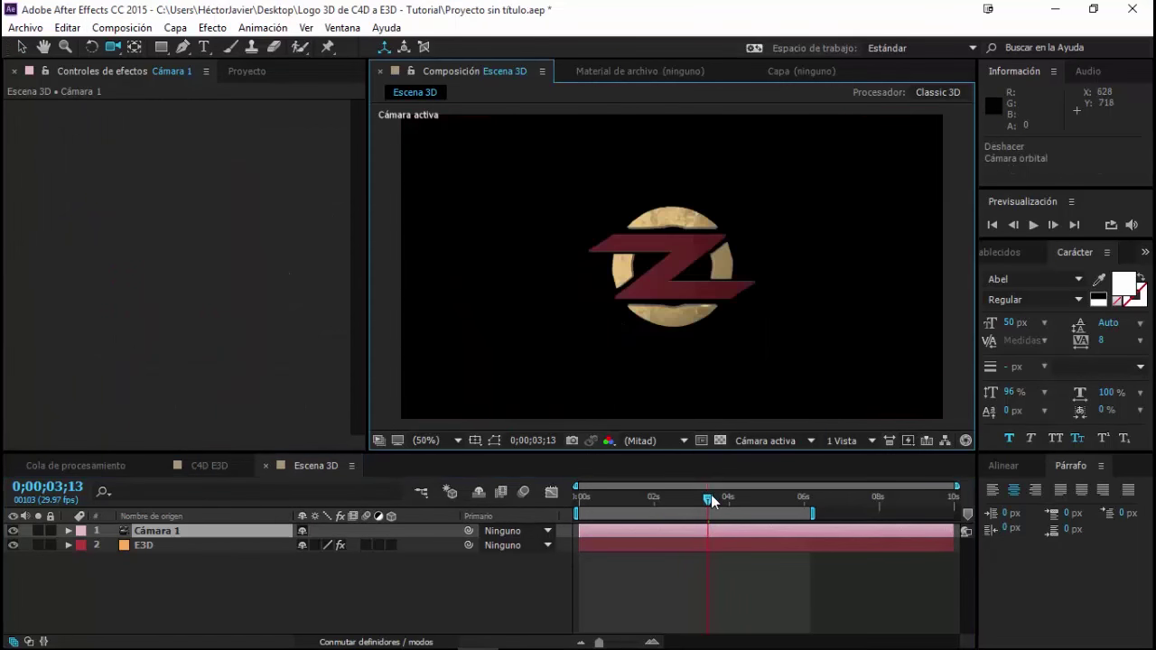
click(642, 497)
mouse_move(605, 289)
mouse_down()
mouse_move(677, 224)
mouse_move(728, 261)
mouse_move(592, 287)
mouse_move(754, 242)
mouse_move(670, 288)
mouse_up()
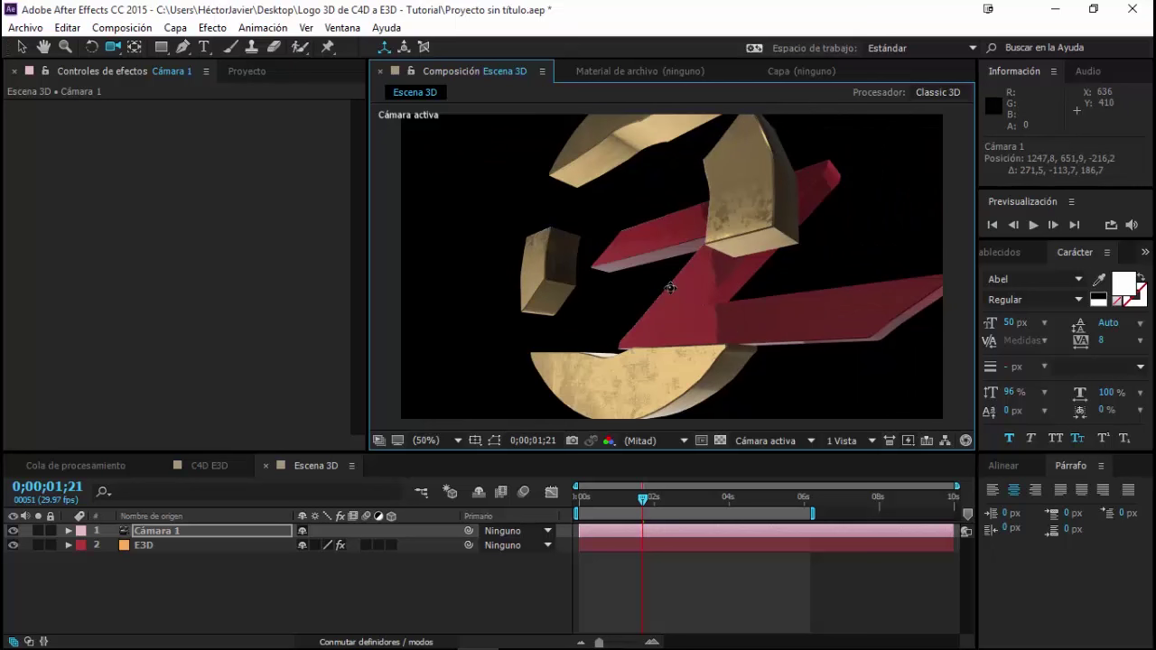
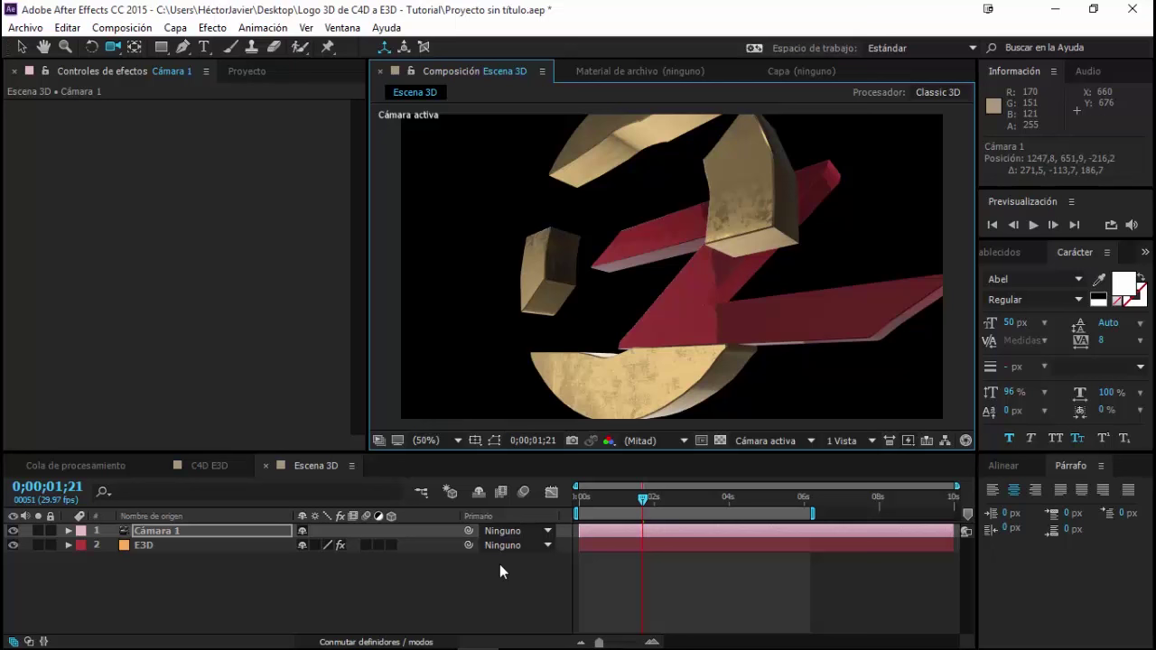
Scrub the logo animation and orbit the camera around the Z logo.
drag(640, 502, 754, 507)
mouse_move(686, 289)
mouse_down()
mouse_move(711, 298)
mouse_move(705, 292)
mouse_up()
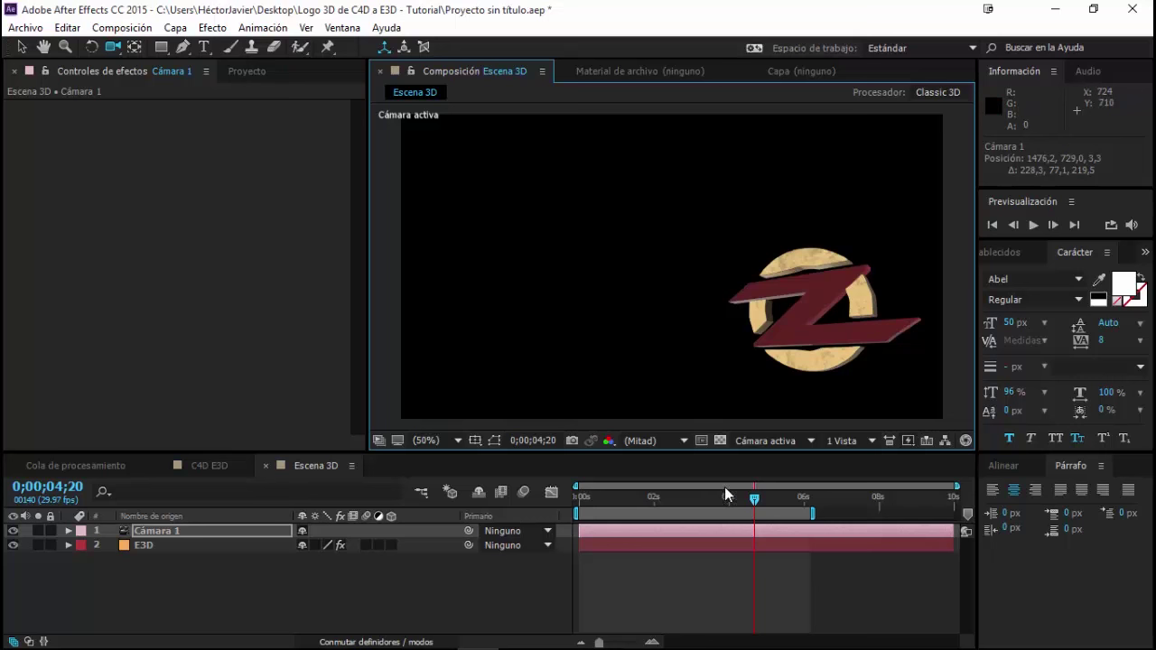
click(753, 498)
drag(738, 500, 768, 507)
mouse_move(812, 307)
mouse_down()
mouse_move(841, 309)
mouse_move(839, 322)
mouse_move(792, 328)
mouse_up()
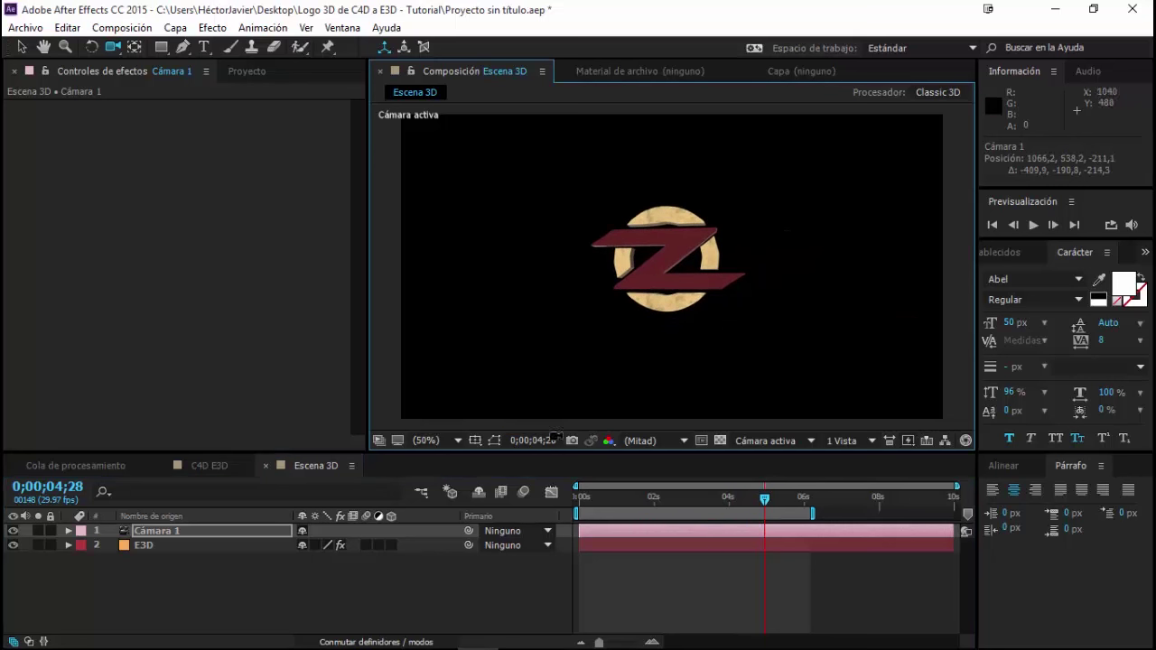
Reset Cámara 1's transform to its defaults and move to 0;00;03;16.
click(69, 529)
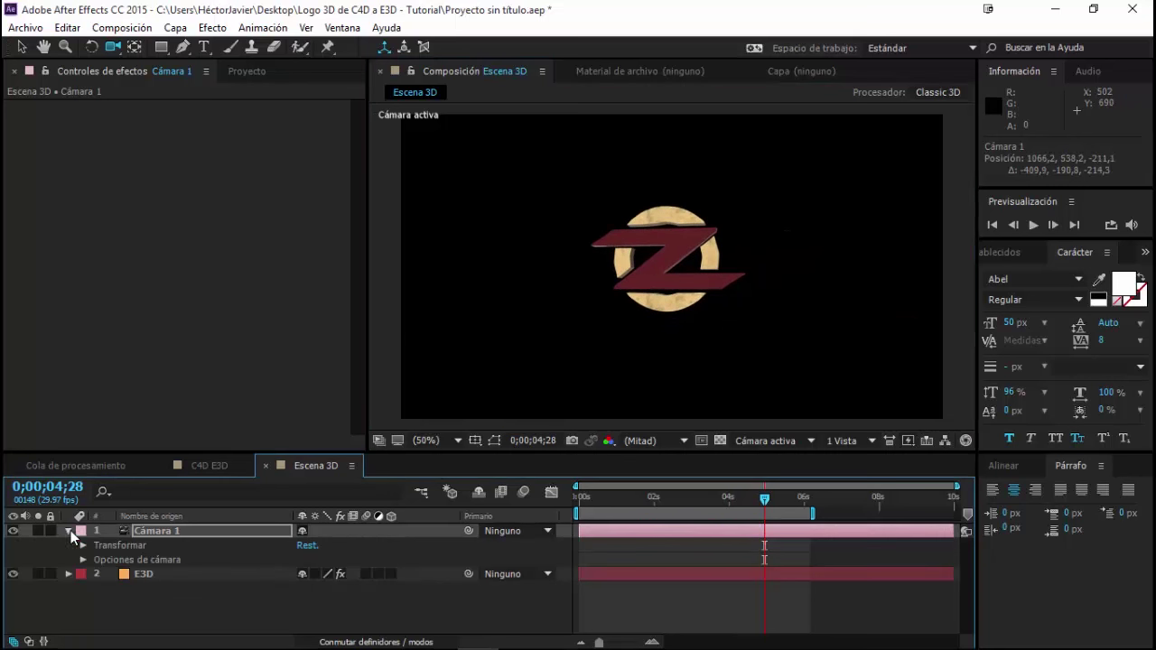
click(307, 547)
mouse_move(766, 503)
mouse_down()
mouse_move(598, 501)
mouse_move(713, 509)
mouse_up()
click(217, 602)
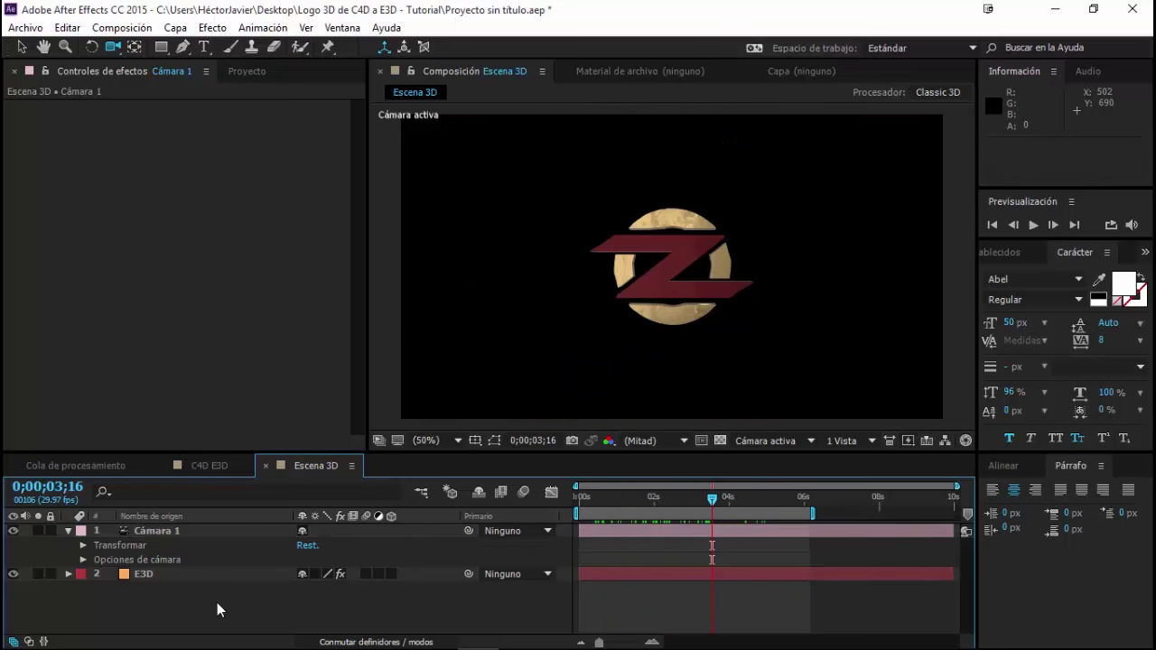
click(69, 530)
right_click(227, 587)
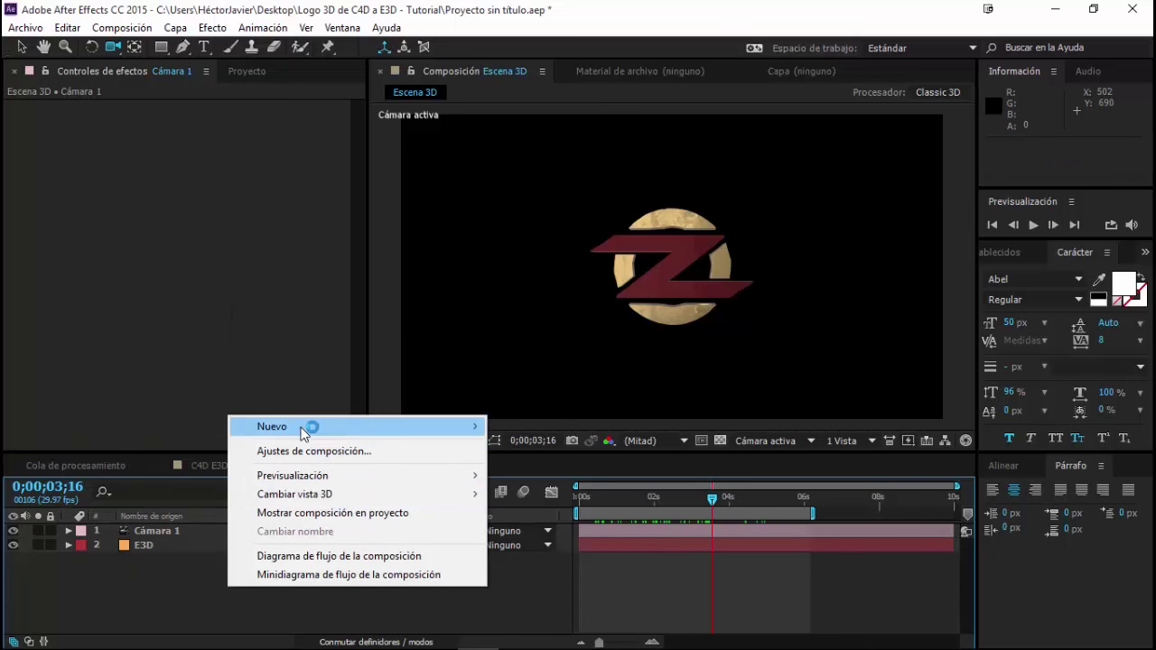
Add a new adjustment layer and name it CC.
click(100, 562)
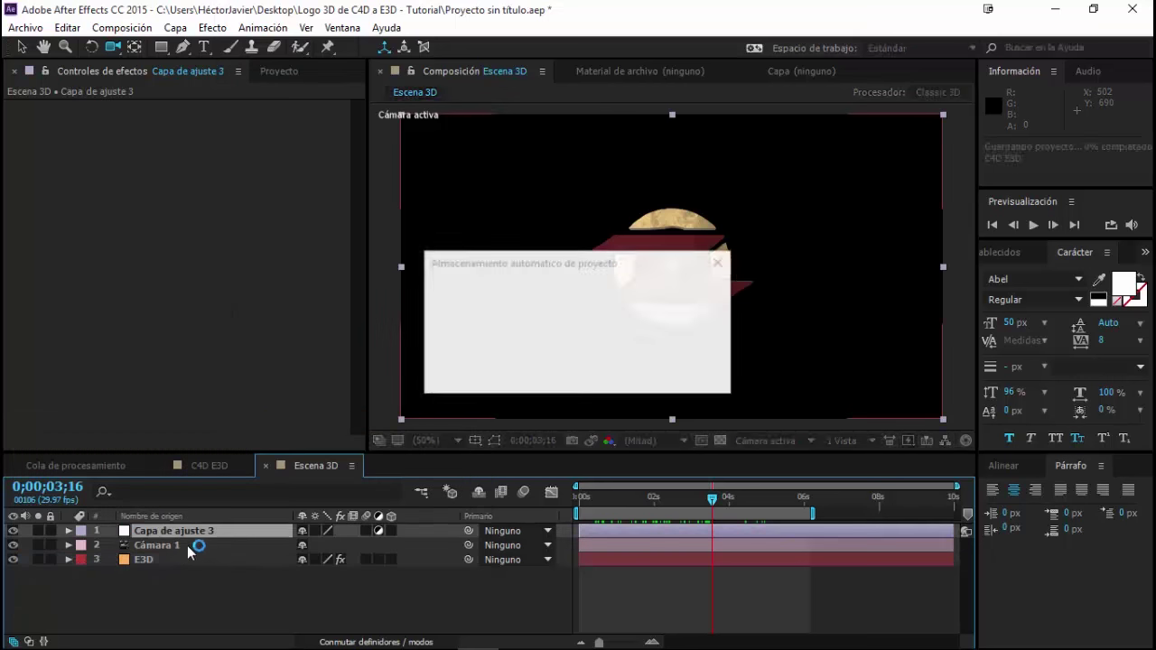
key(Return)
text(cc)
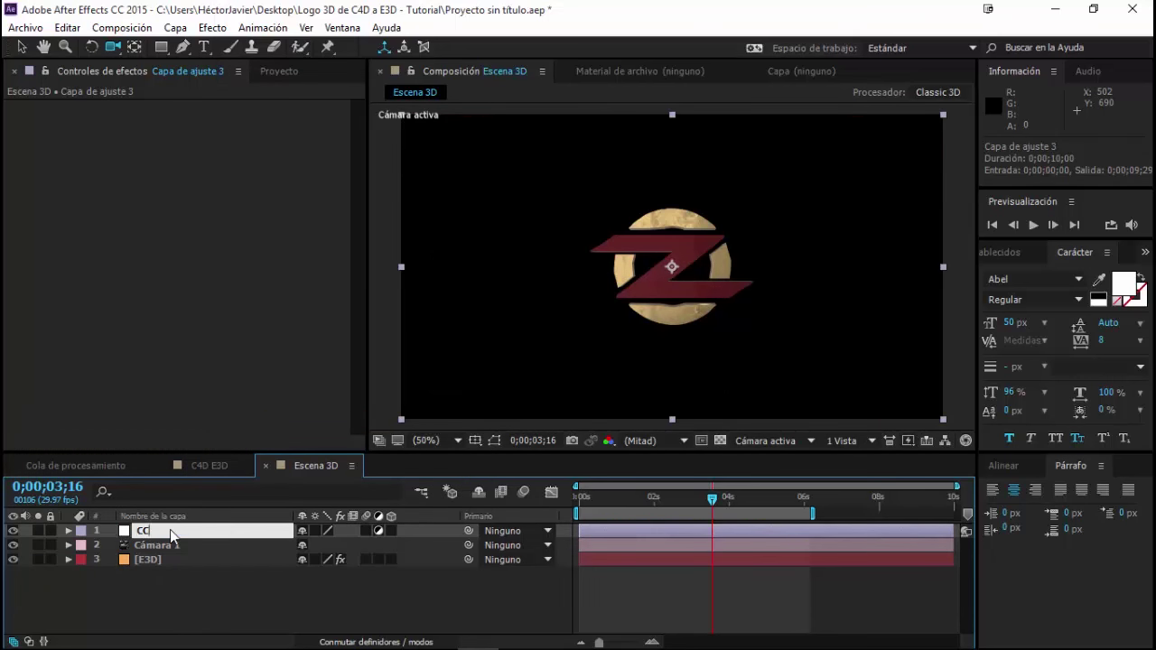
key(Return)
Apply the Curvas effect to the CC layer and bend its curve into an S-shape.
click(1000, 252)
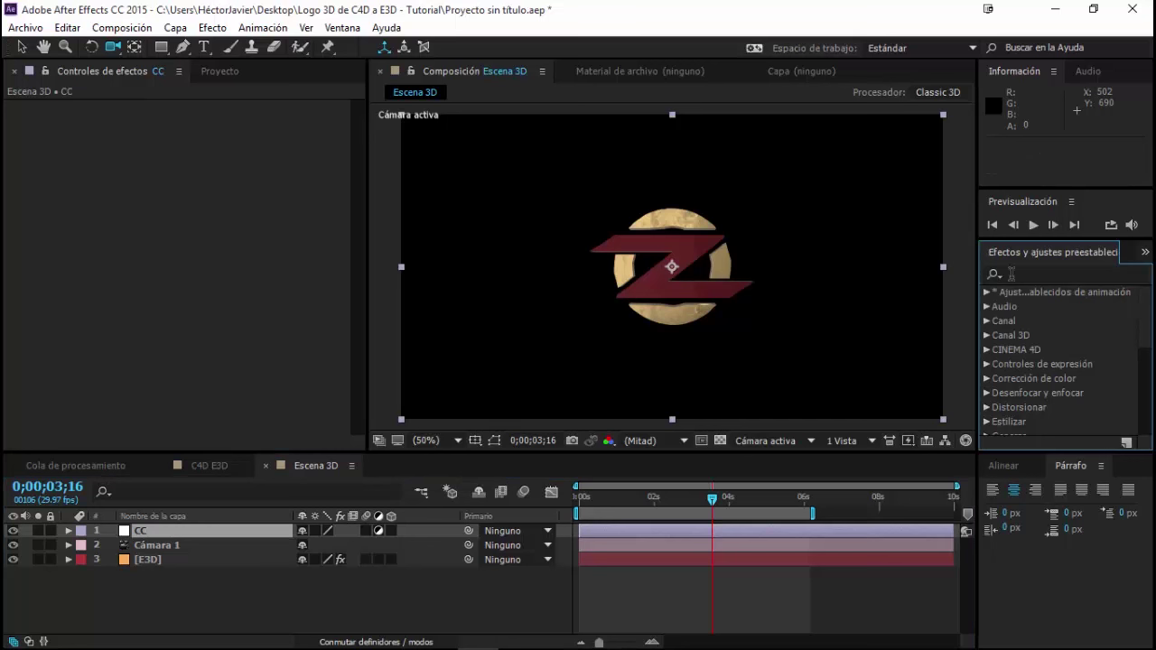
click(1016, 273)
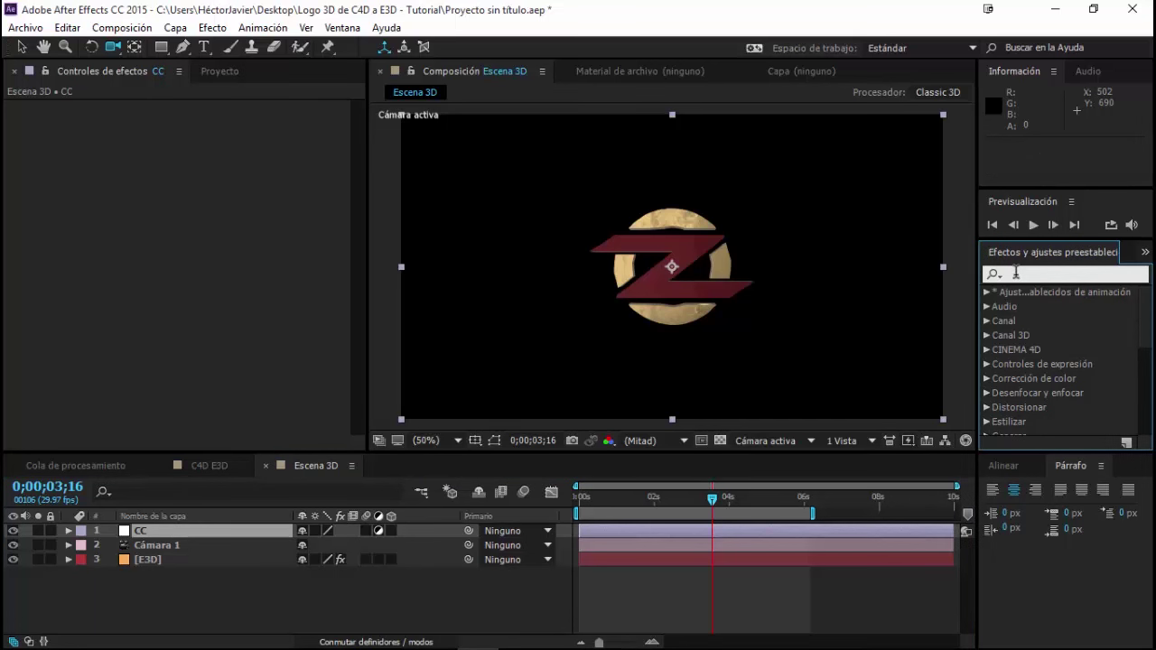
text(curv)
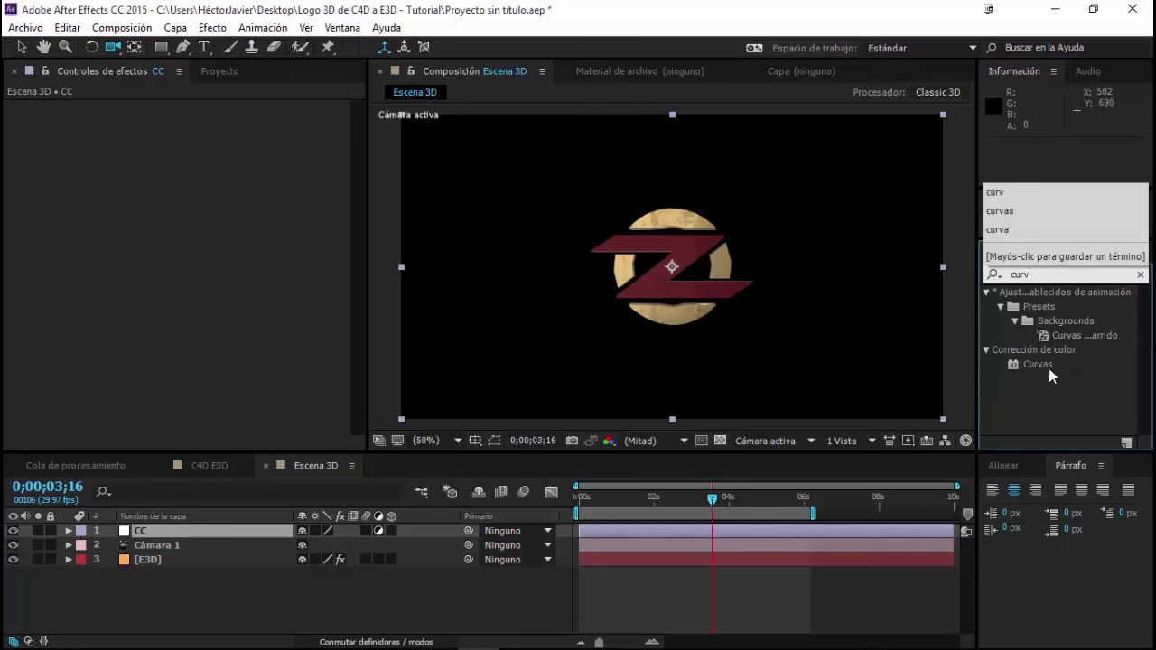
click(1040, 364)
mouse_move(1040, 364)
mouse_down()
mouse_move(181, 253)
mouse_move(176, 226)
mouse_up()
drag(104, 306, 106, 316)
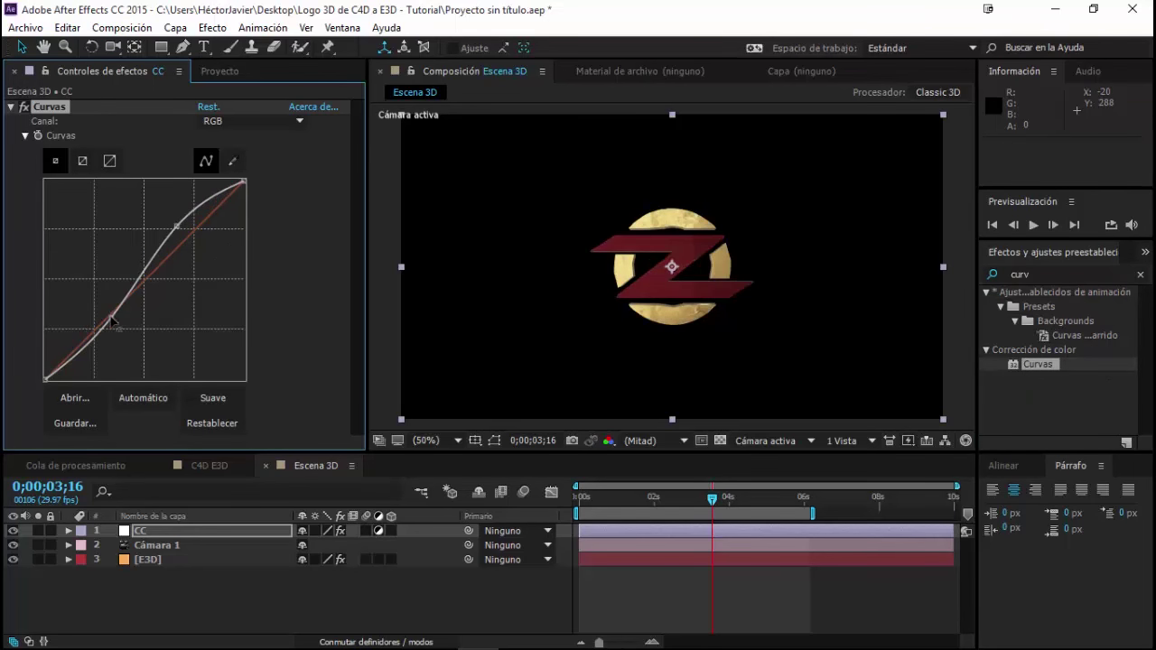
Enable ambient occlusion in the E3D layer's Render Settings.
click(146, 561)
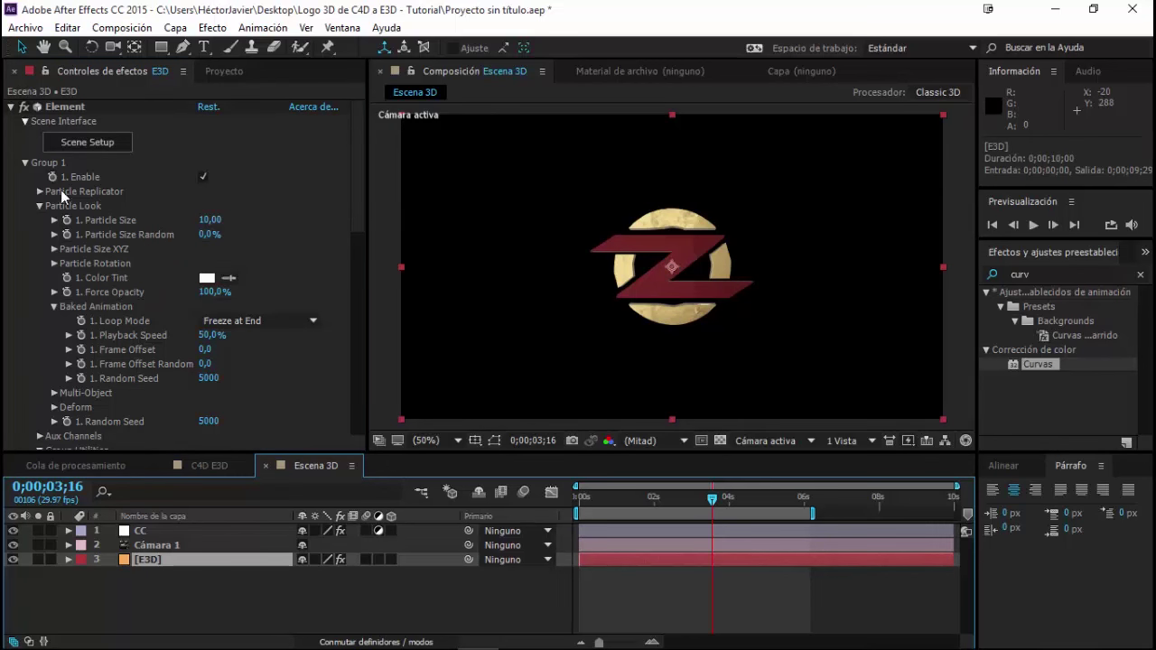
click(26, 162)
scroll(105, 348, down, 2)
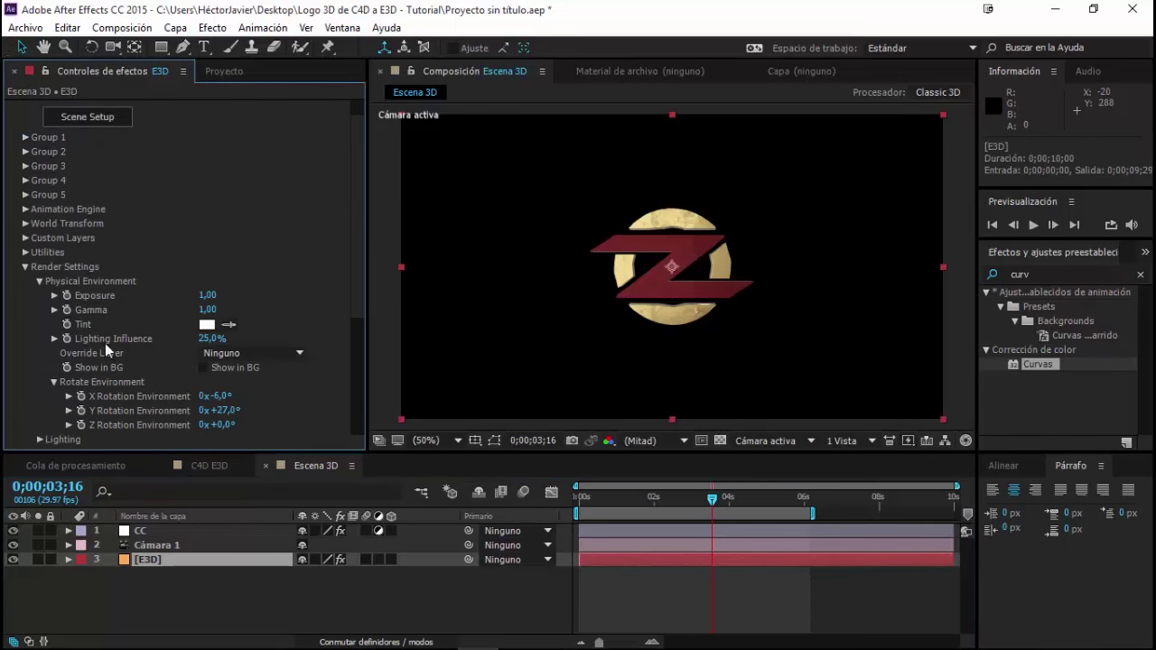
scroll(132, 303, down, 1)
scroll(119, 330, down, 3)
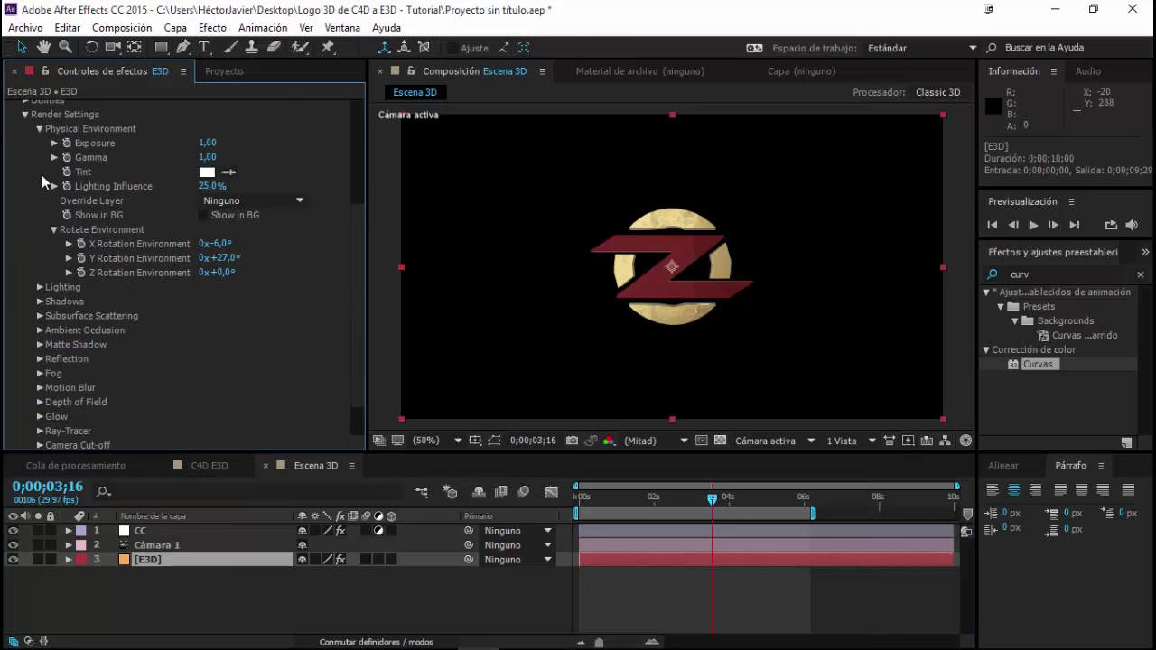
click(40, 330)
scroll(40, 329, down, 3)
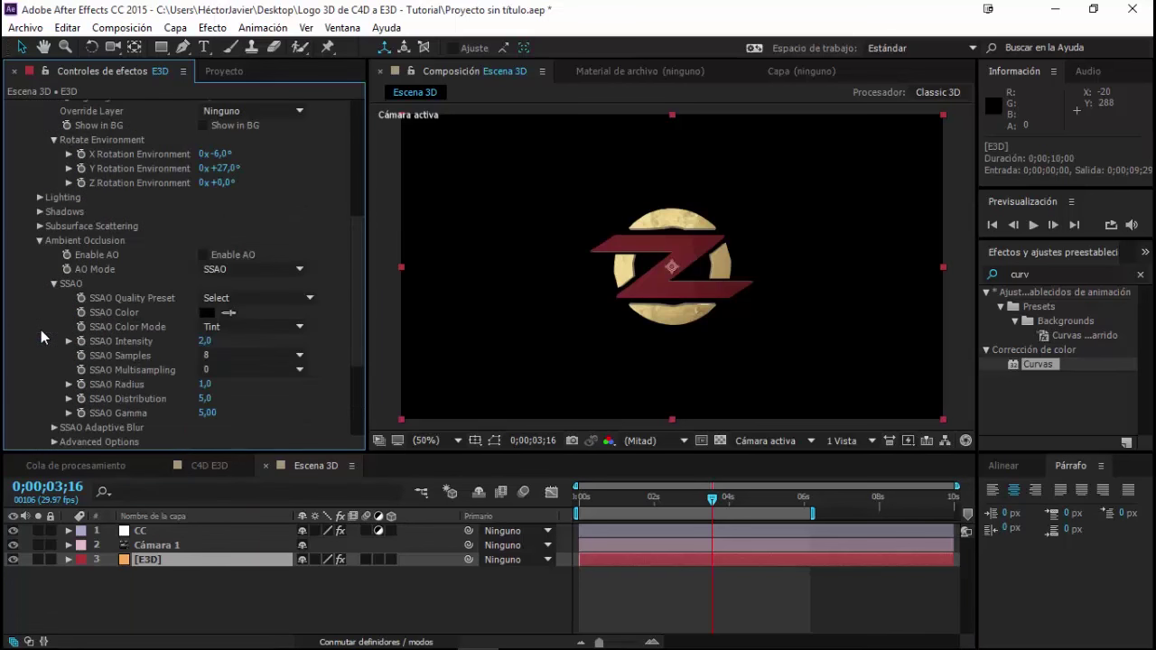
click(203, 256)
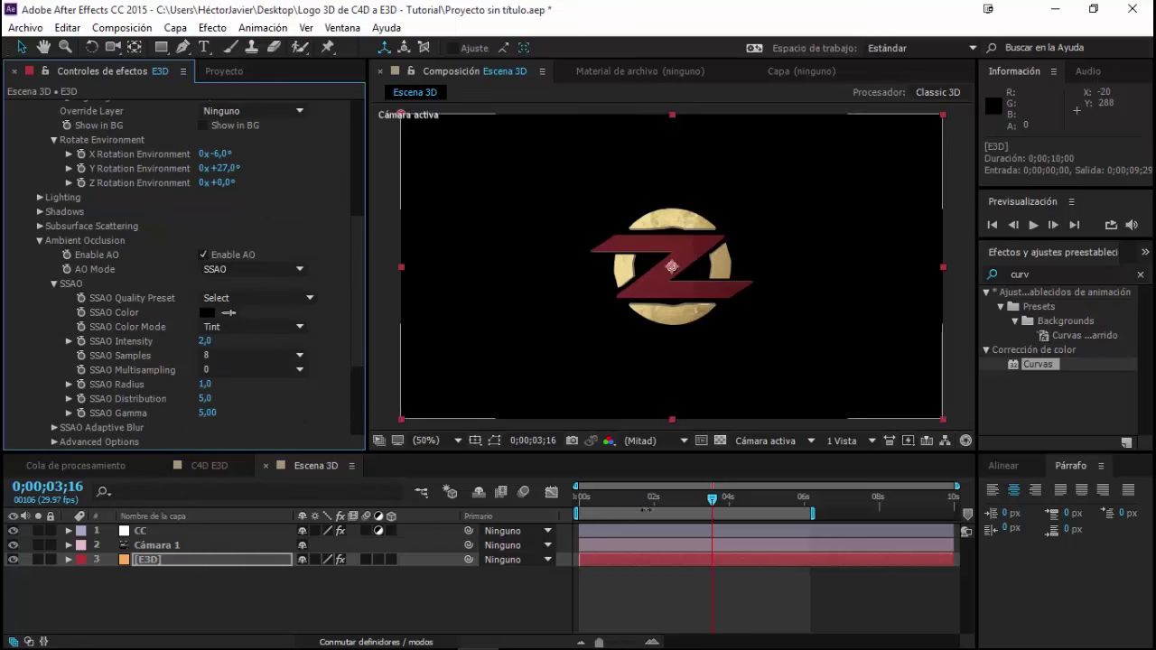
Raise SSAO Intensity to 3,3, keeping SSAO as the occlusion mode.
drag(710, 504, 607, 513)
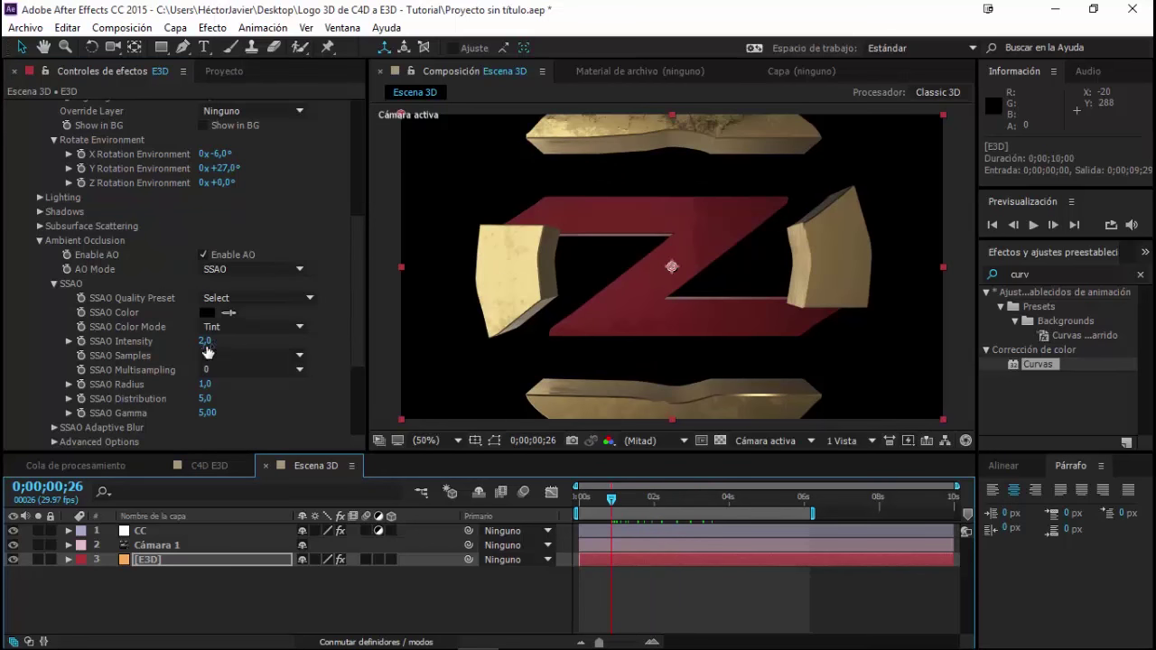
drag(204, 343, 232, 340)
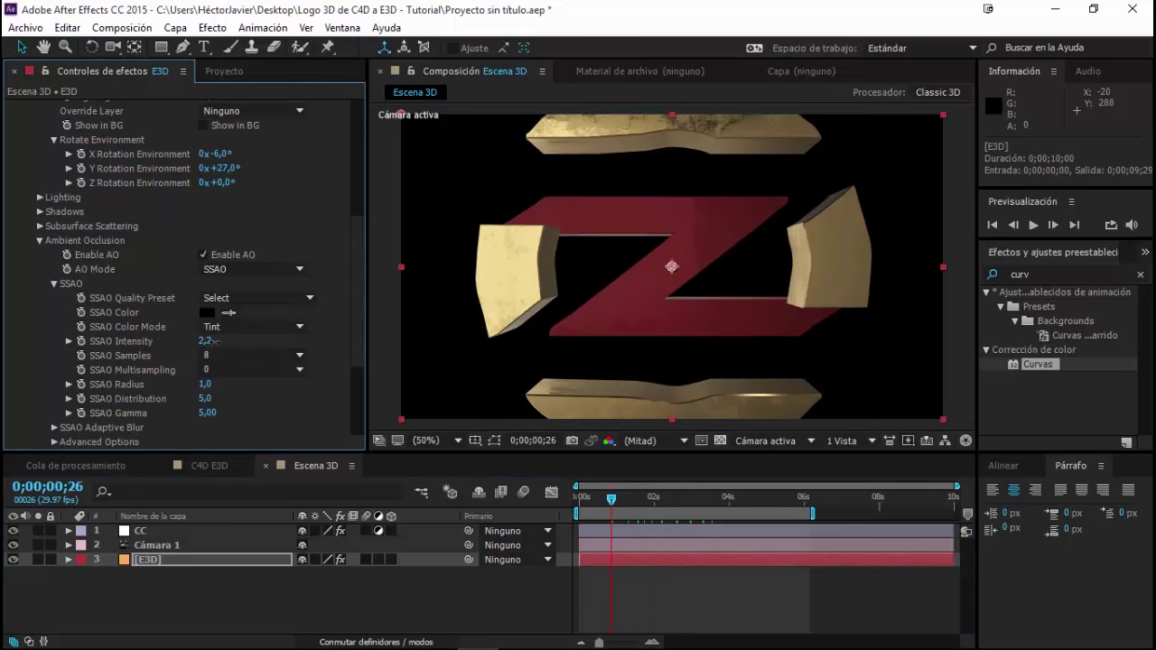
click(245, 270)
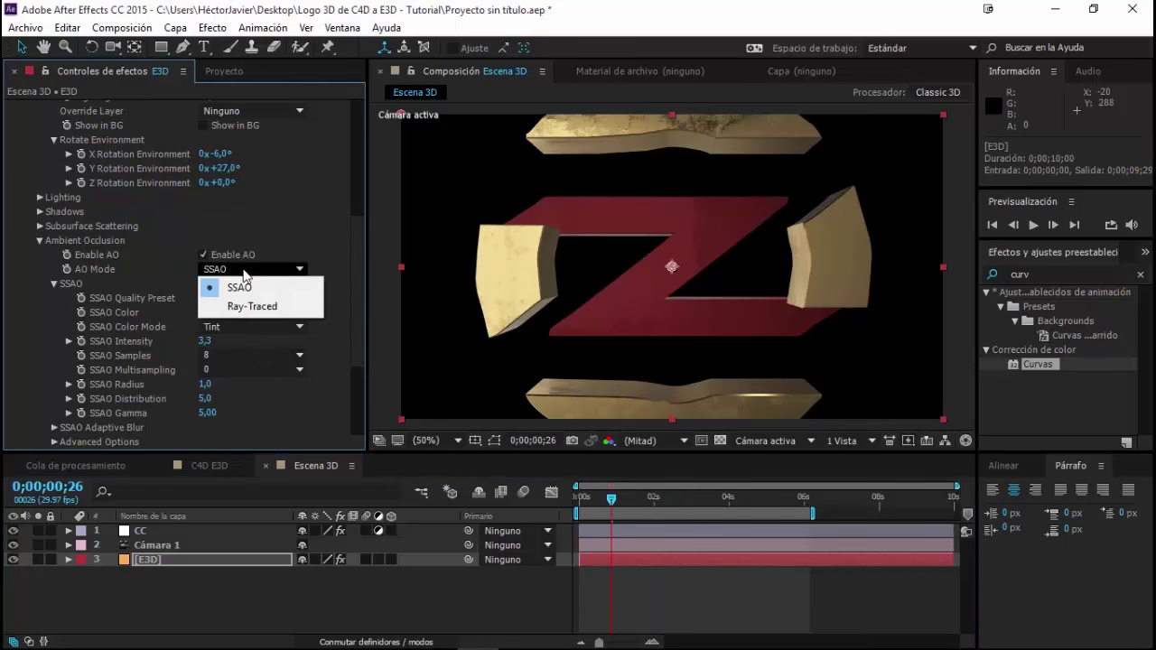
click(165, 302)
Expand Element's Output render settings.
scroll(115, 341, down, 2)
scroll(116, 342, down, 1)
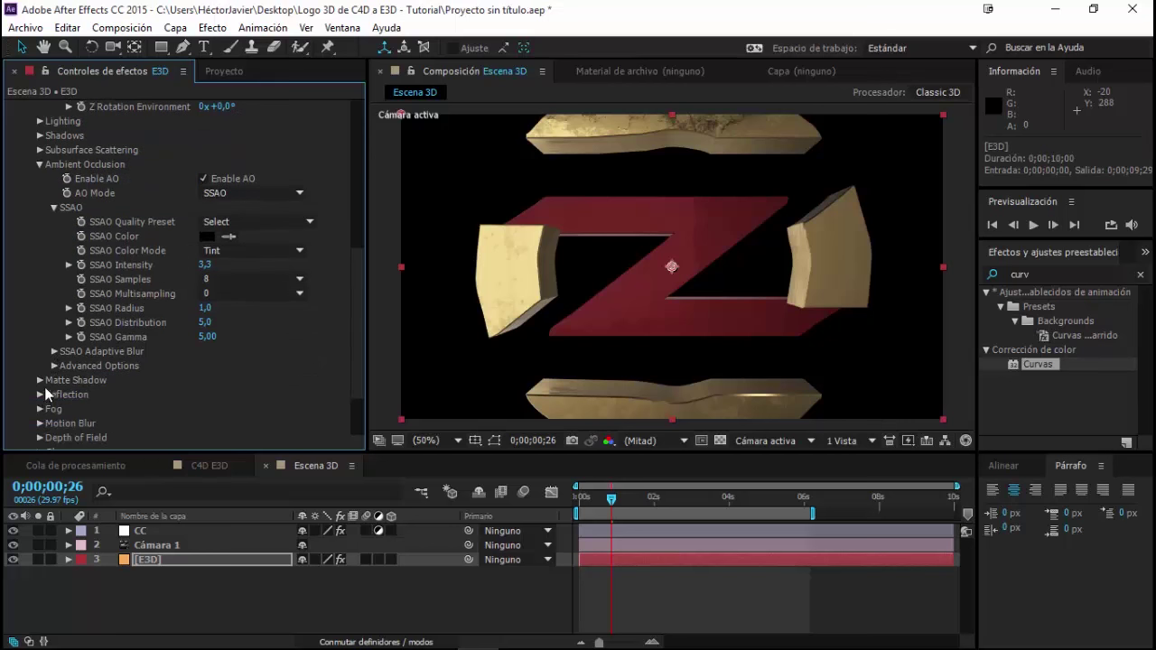
scroll(46, 388, down, 1)
scroll(48, 408, down, 2)
scroll(233, 292, up, 2)
scroll(234, 292, down, 2)
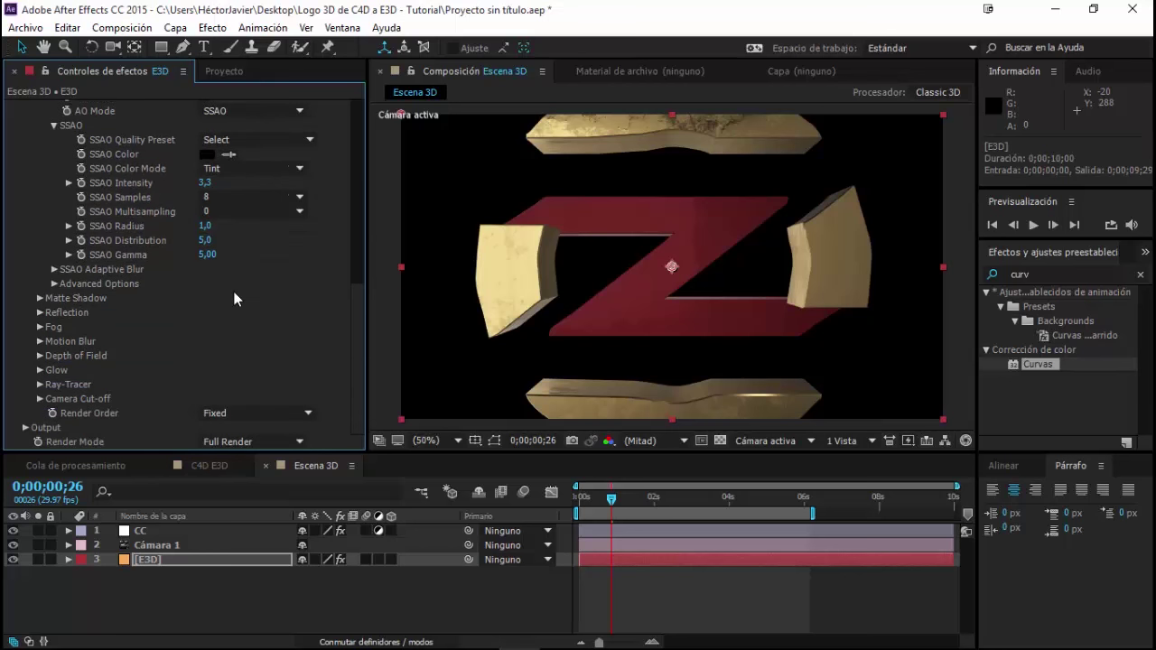
click(25, 427)
scroll(36, 363, down, 6)
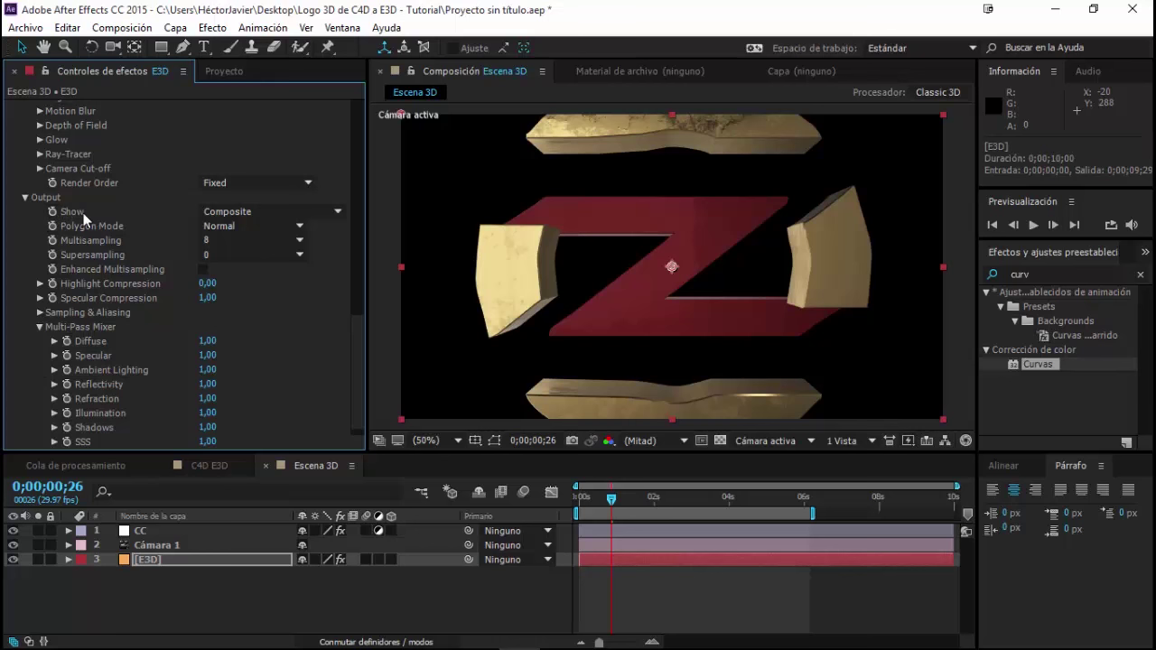
Set the Output to show only the ambient occlusion pass.
click(283, 212)
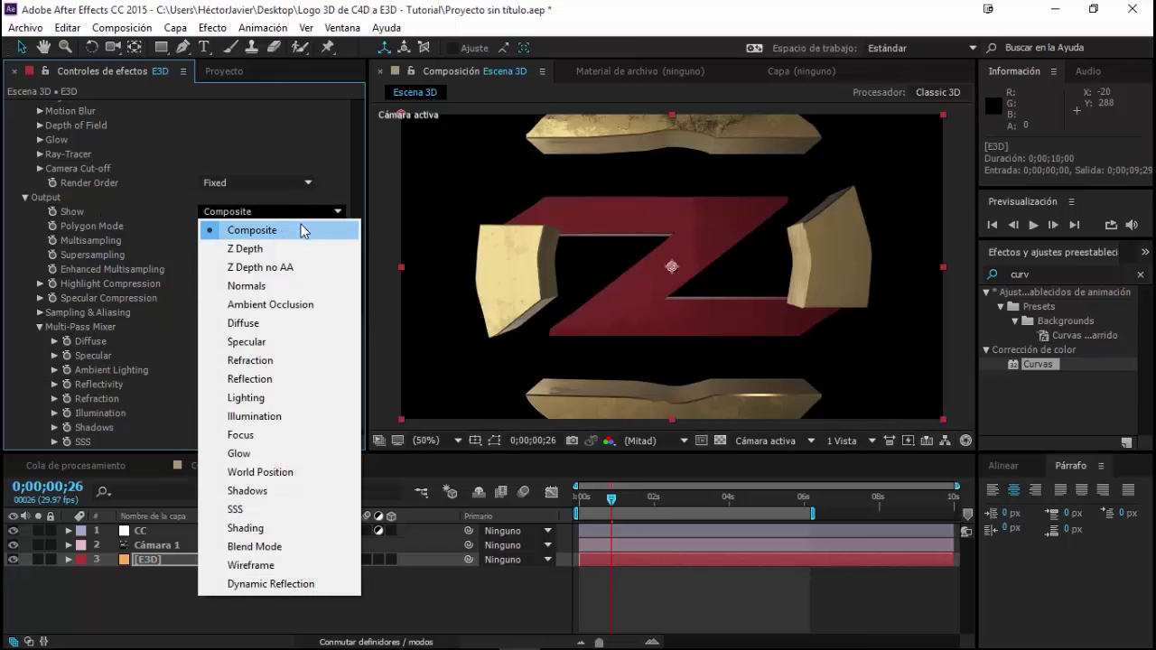
click(289, 309)
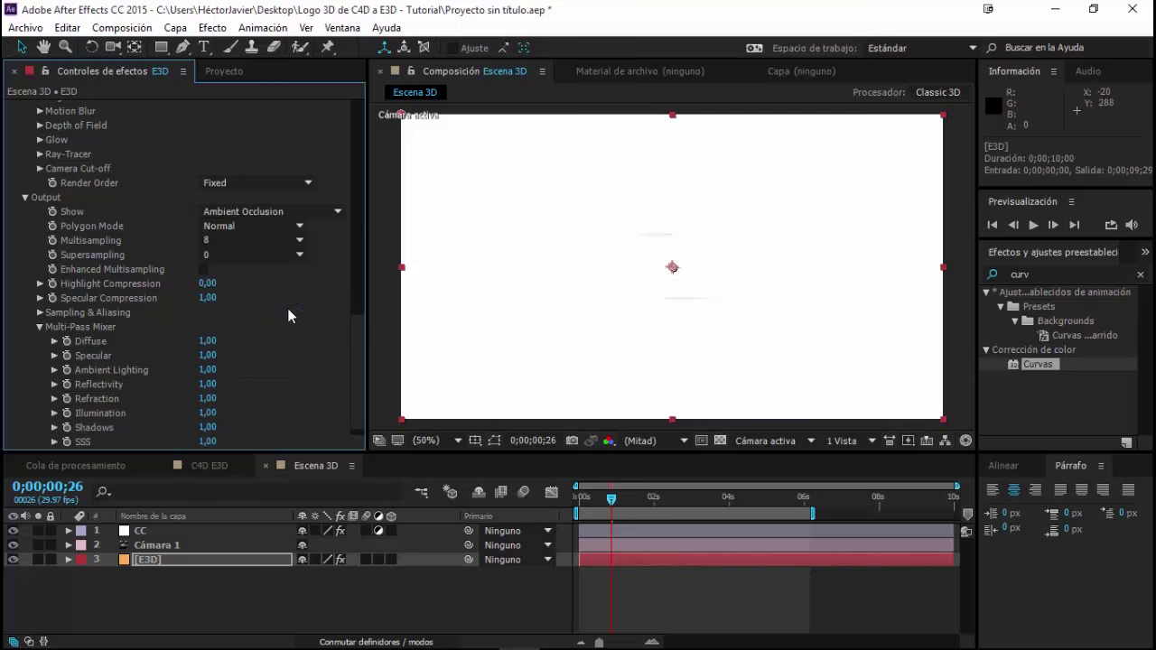
scroll(143, 304, up, 1)
scroll(144, 304, up, 3)
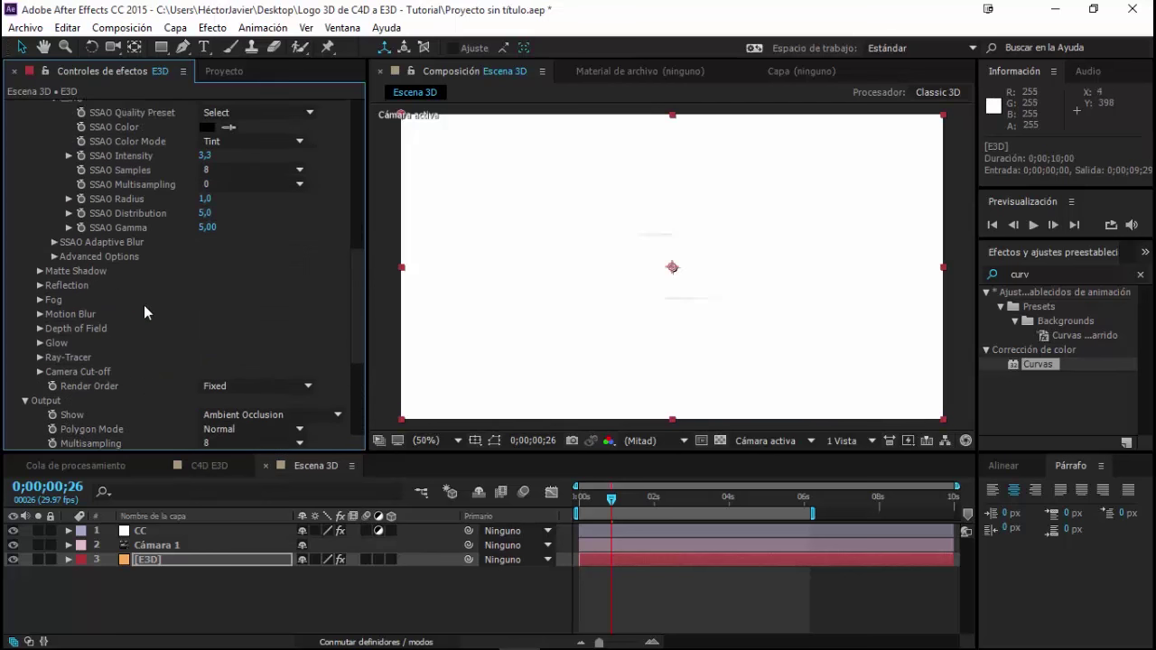
scroll(143, 304, up, 3)
scroll(144, 305, up, 2)
scroll(143, 305, up, 3)
scroll(143, 304, up, 1)
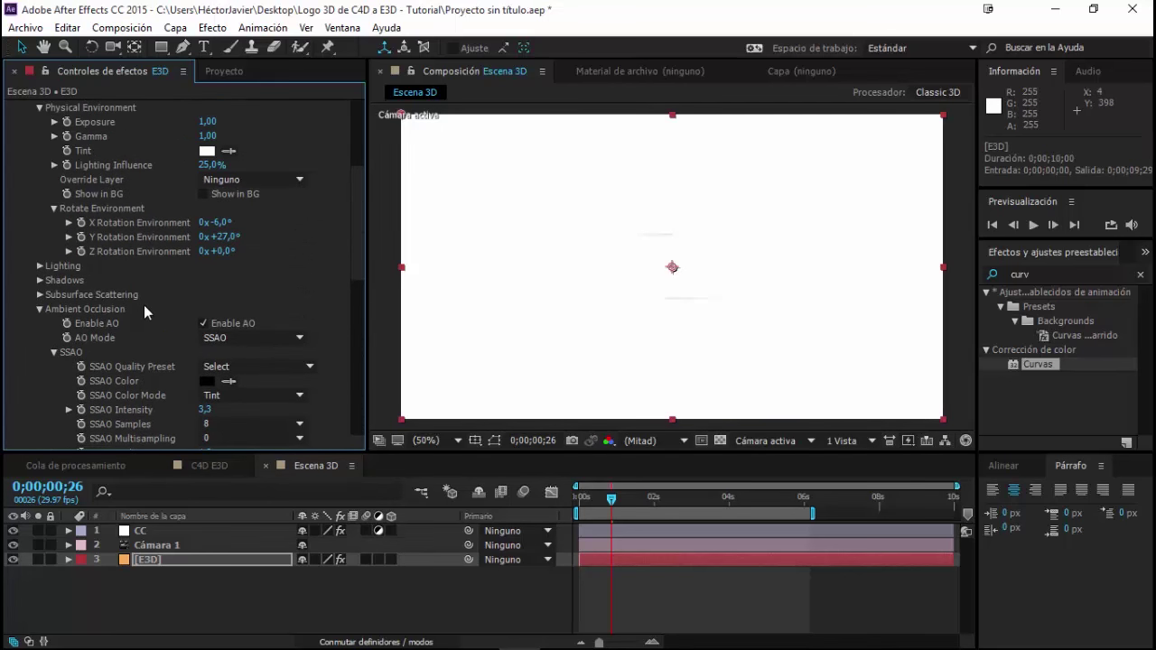
scroll(143, 305, down, 2)
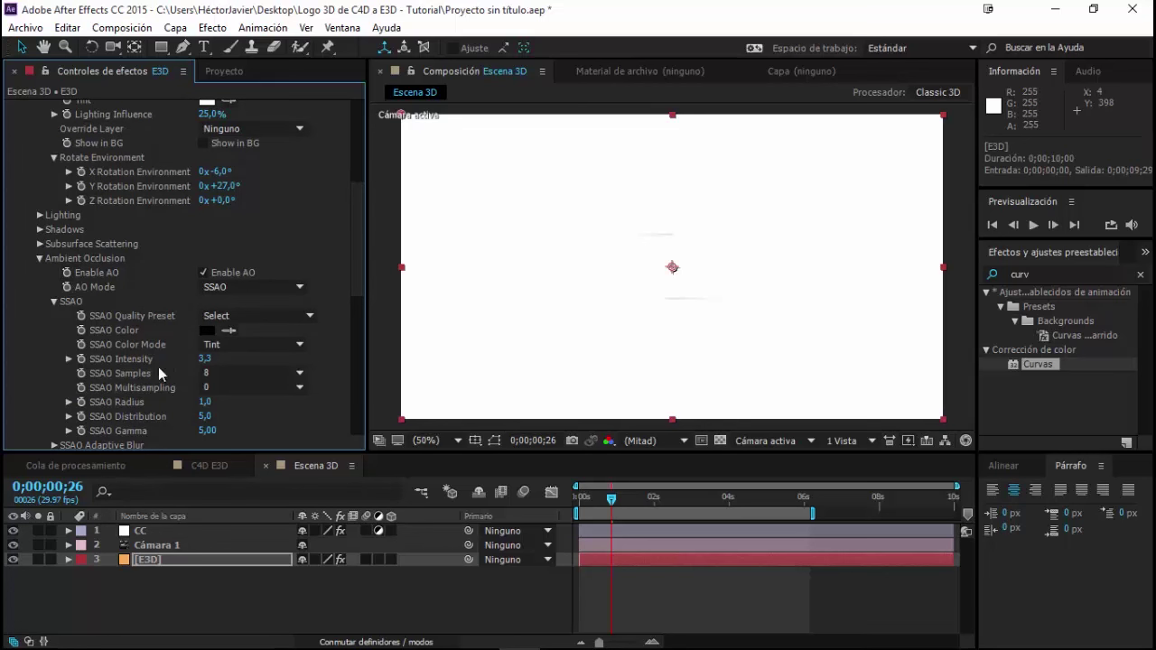
Set SSAO Intensity to 12,3, Radius to 3,1 and Distribution to 3,9.
mouse_move(281, 361)
mouse_down()
mouse_move(309, 362)
mouse_move(287, 364)
mouse_up()
mouse_move(612, 499)
mouse_down()
mouse_move(758, 511)
mouse_move(729, 511)
mouse_up()
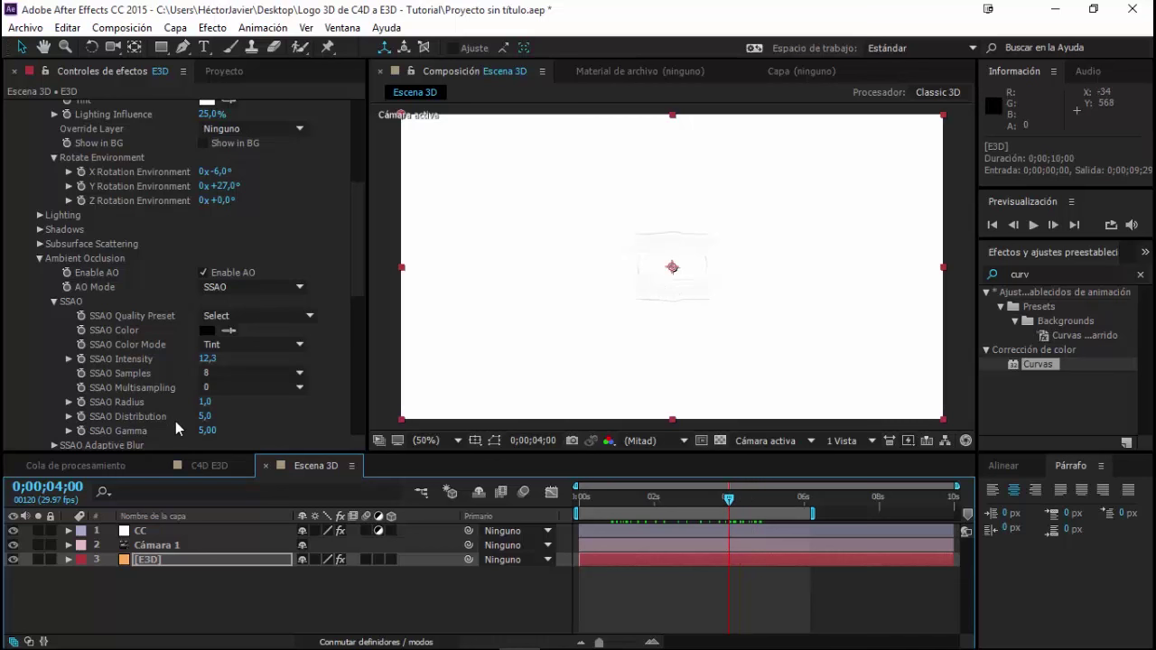
mouse_move(206, 402)
mouse_down()
mouse_move(238, 402)
mouse_move(180, 401)
mouse_up()
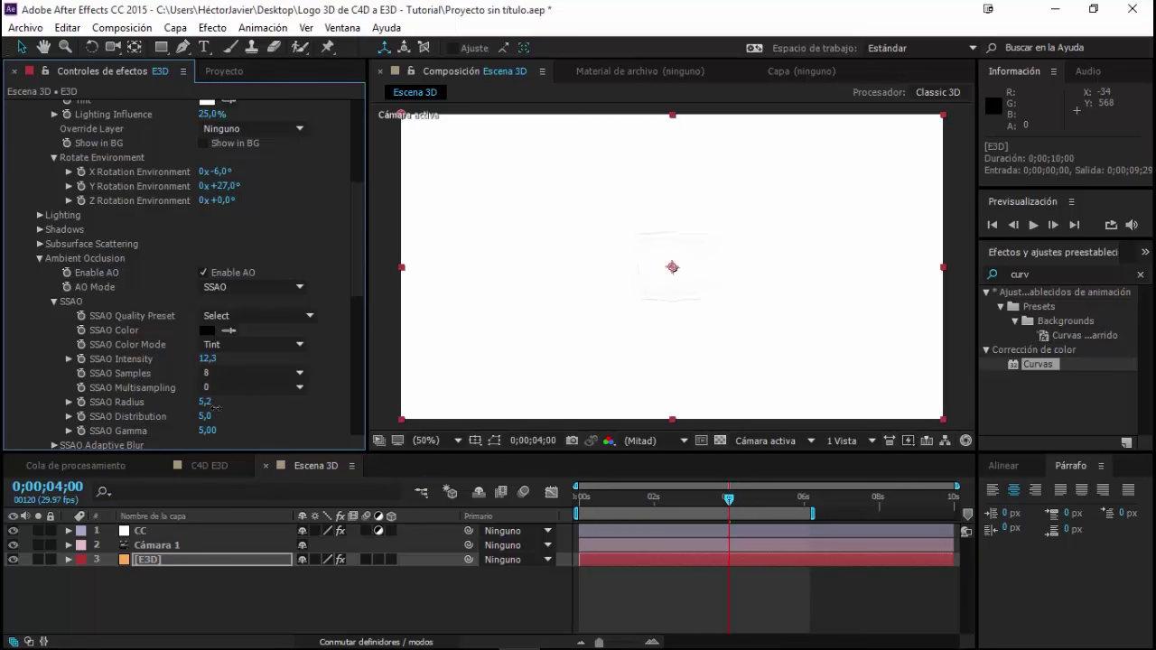
drag(718, 499, 606, 508)
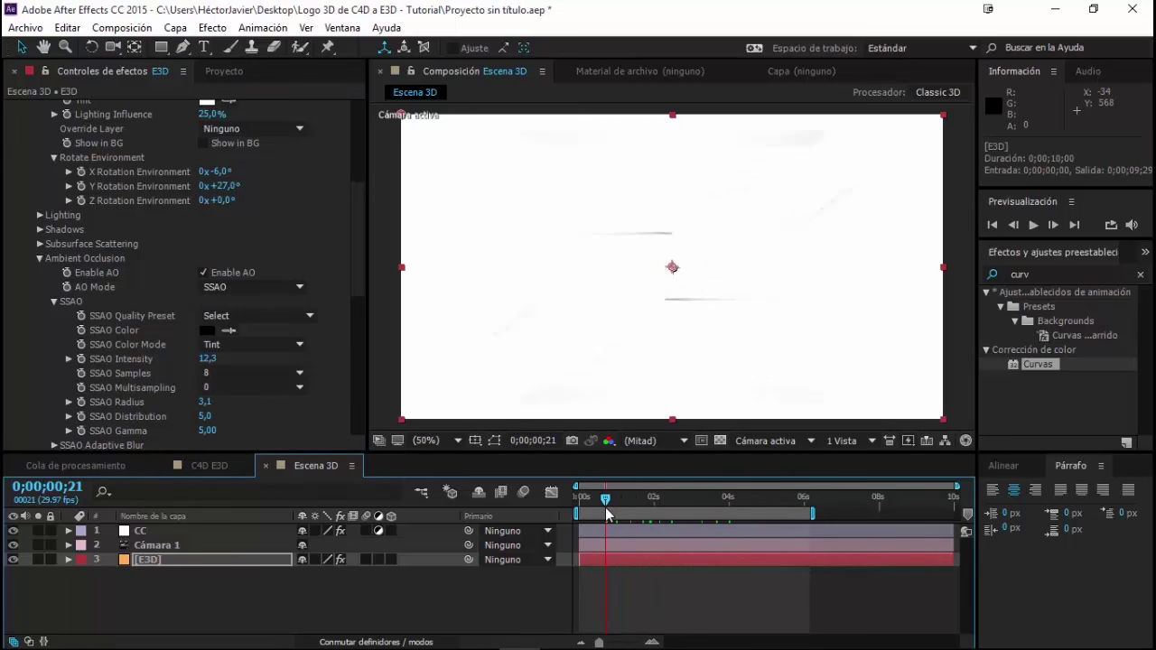
drag(606, 512, 614, 508)
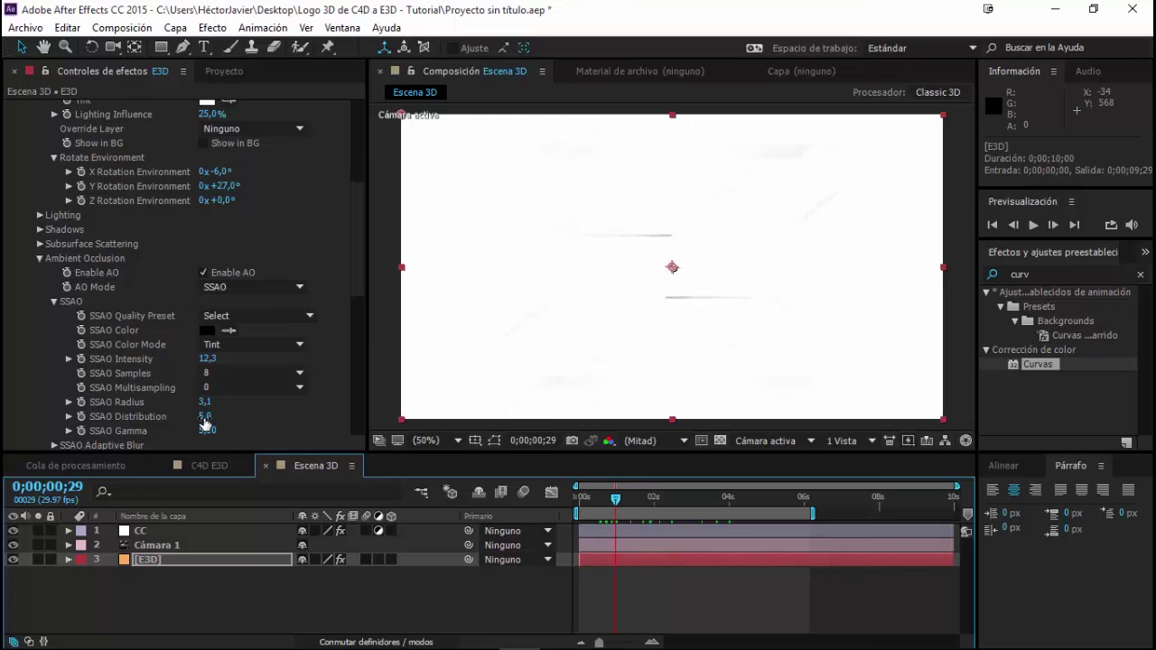
mouse_move(205, 418)
mouse_down()
mouse_move(226, 416)
mouse_move(202, 447)
mouse_up()
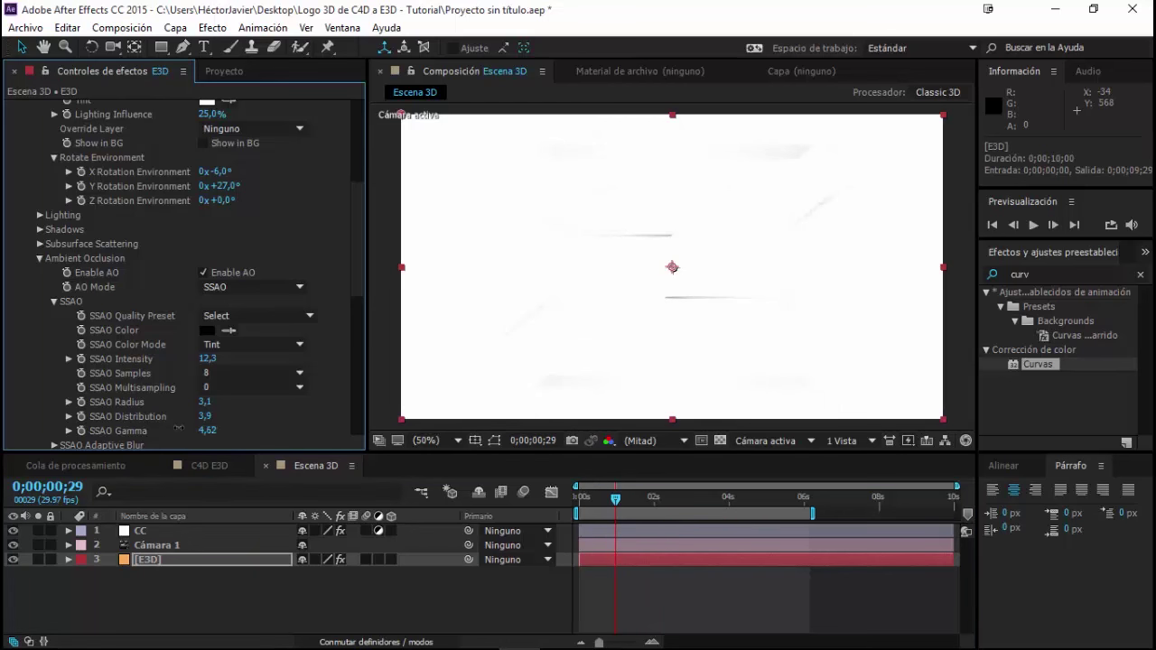
Preview the Diffuse pass, then set Output Show back to Composite.
scroll(105, 289, down, 3)
scroll(109, 303, down, 5)
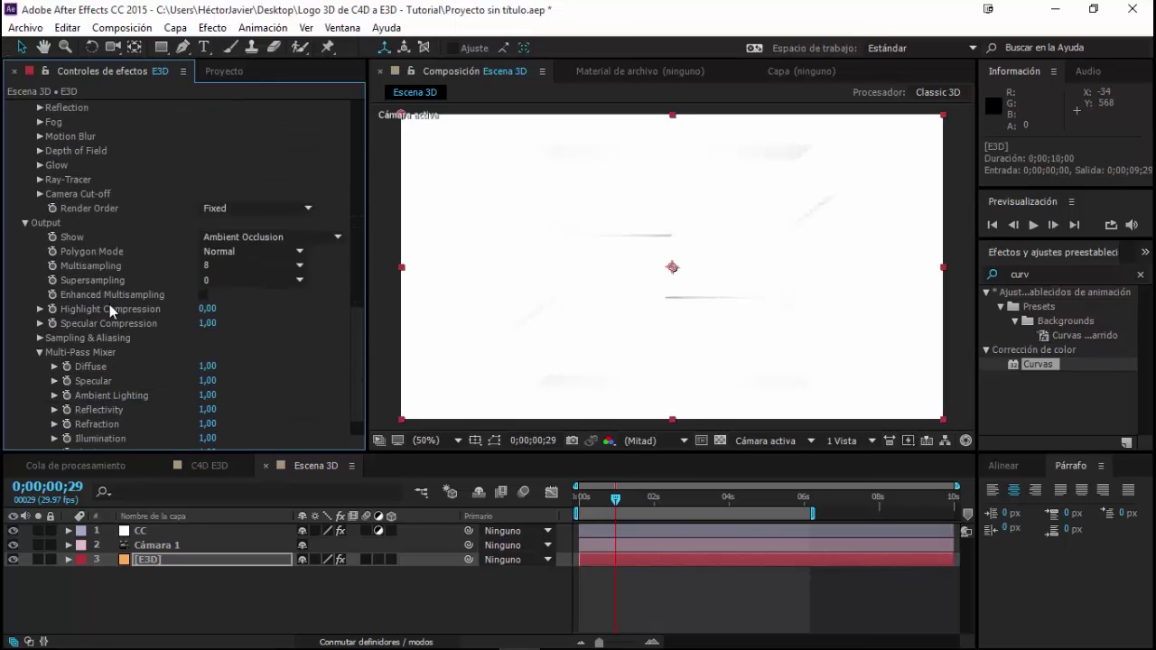
click(243, 237)
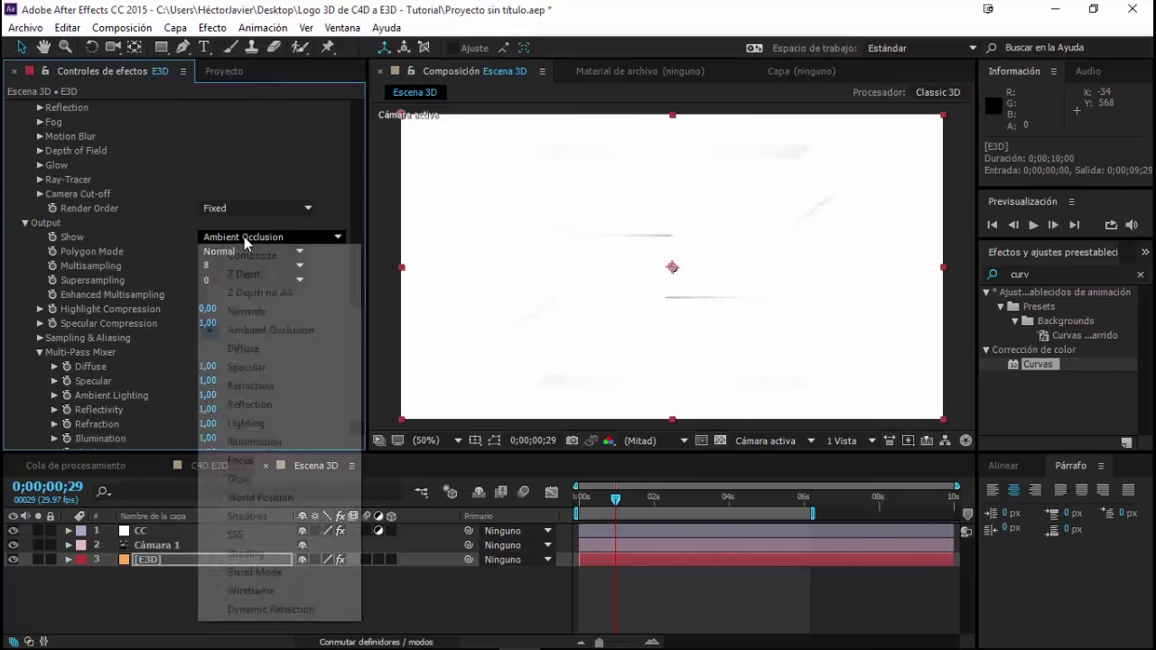
click(268, 349)
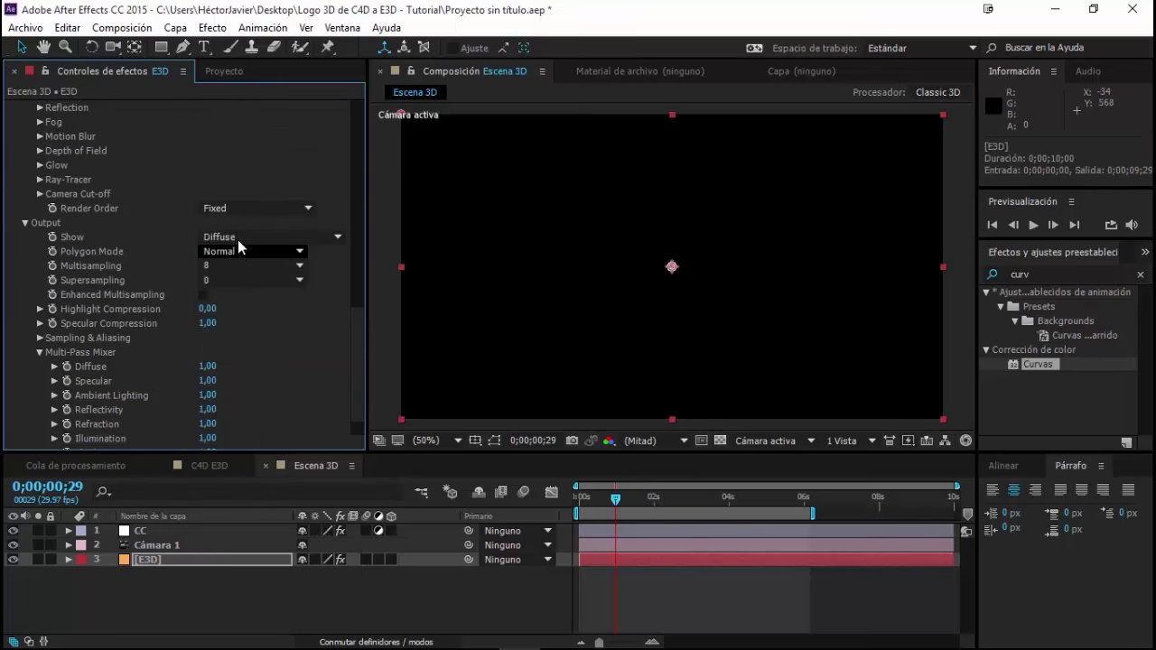
click(238, 239)
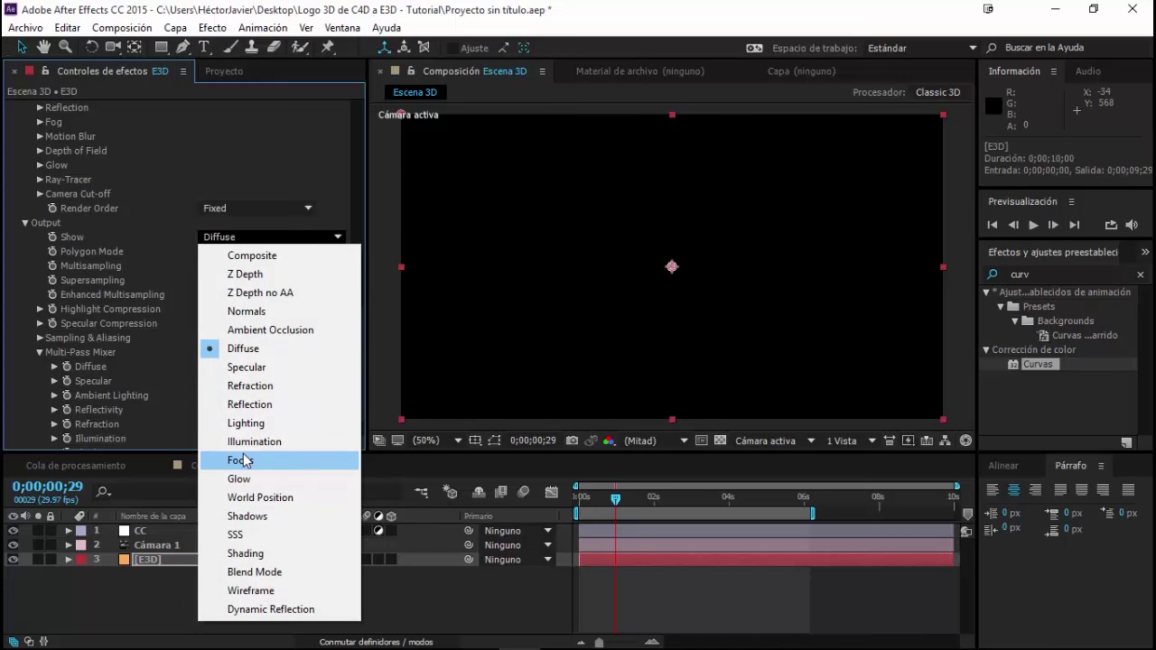
click(254, 259)
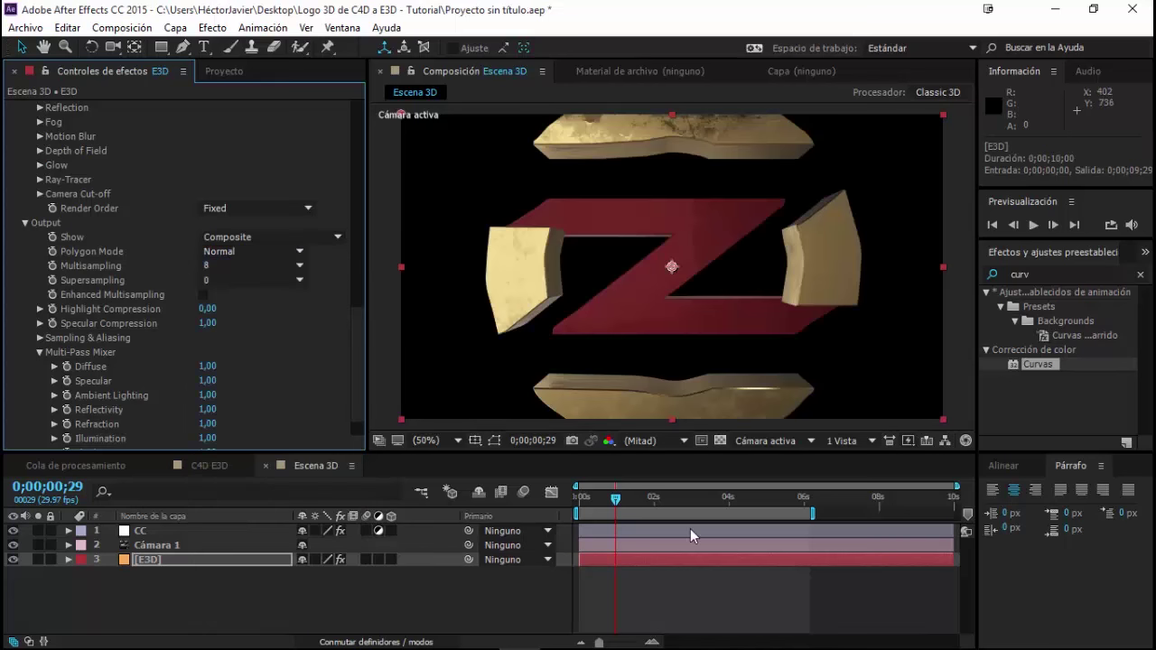
Collapse the Ambient Occlusion settings at the frame where the logo assembles.
drag(620, 499, 658, 511)
scroll(99, 301, up, 3)
scroll(100, 301, up, 3)
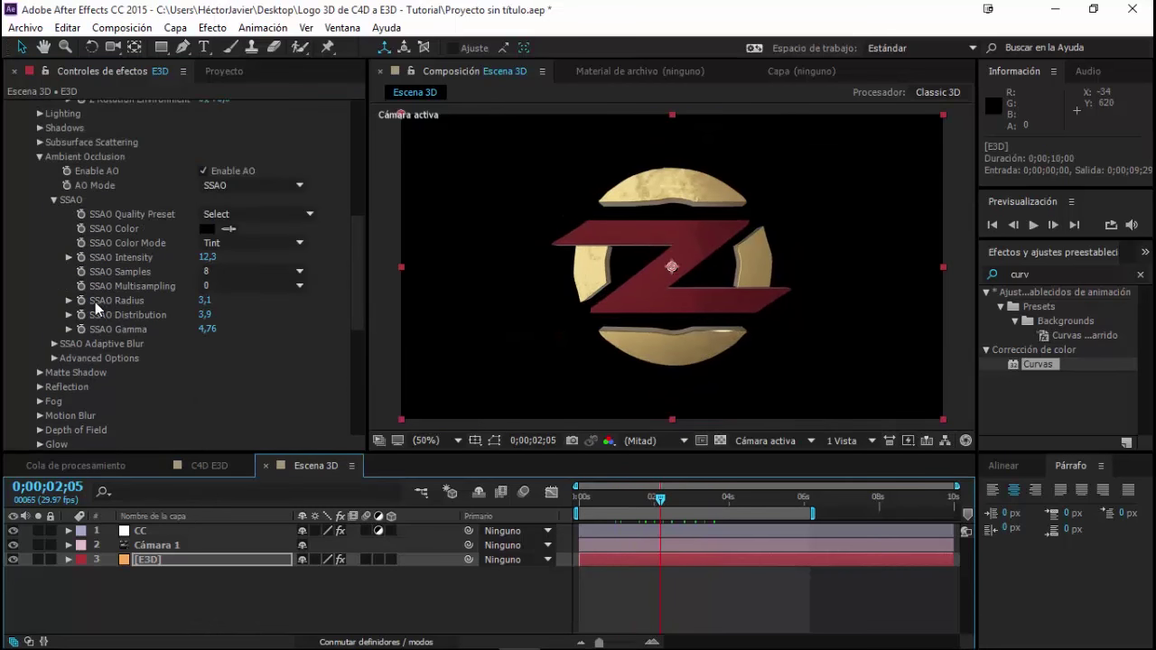
scroll(95, 301, up, 3)
scroll(79, 298, up, 3)
scroll(79, 299, up, 1)
scroll(79, 299, down, 4)
scroll(62, 306, up, 1)
scroll(62, 306, up, 4)
scroll(63, 307, down, 3)
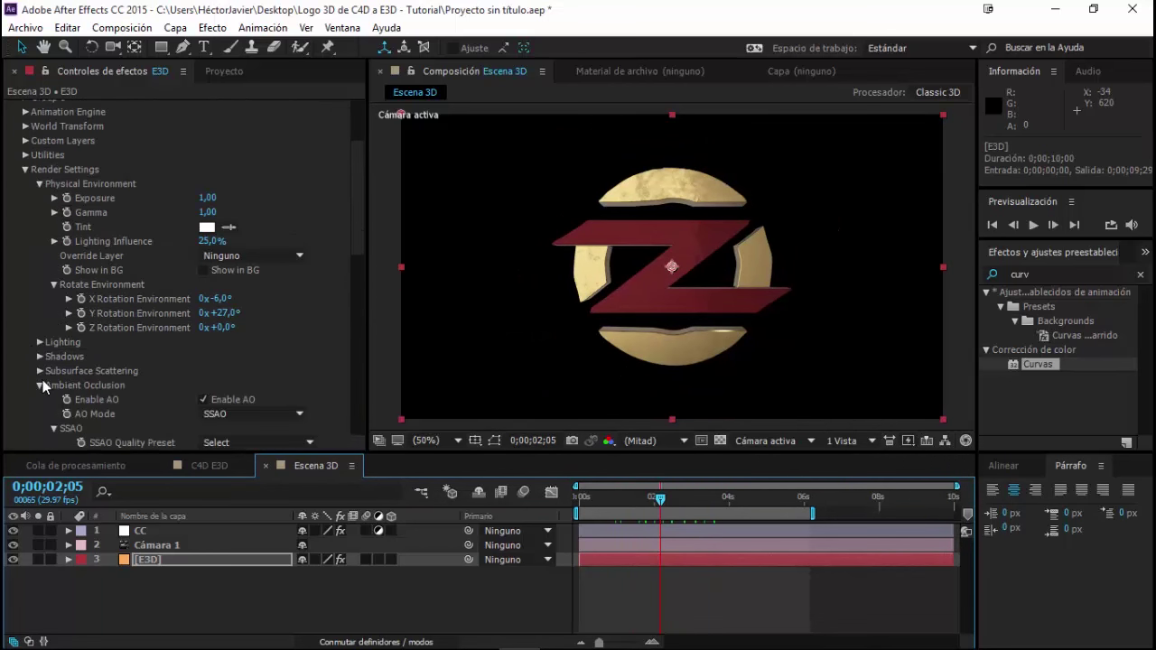
click(39, 384)
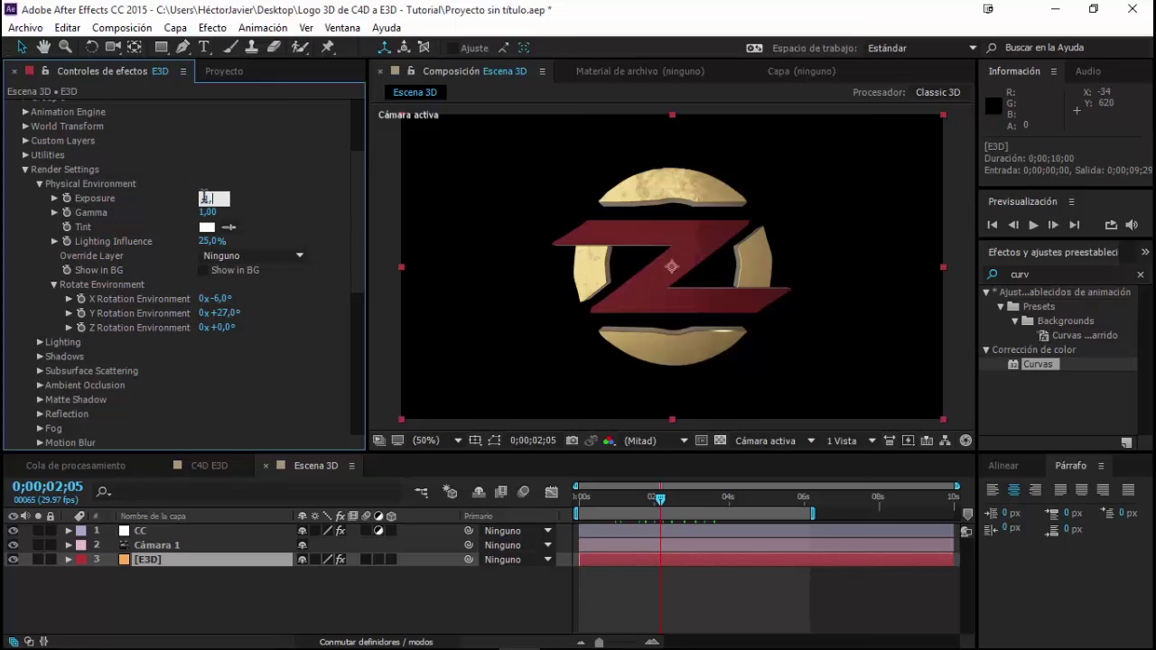
click(214, 197)
text(3)
Set Physical Environment Exposure to 1,30 and Gamma to 1,57.
key(Return)
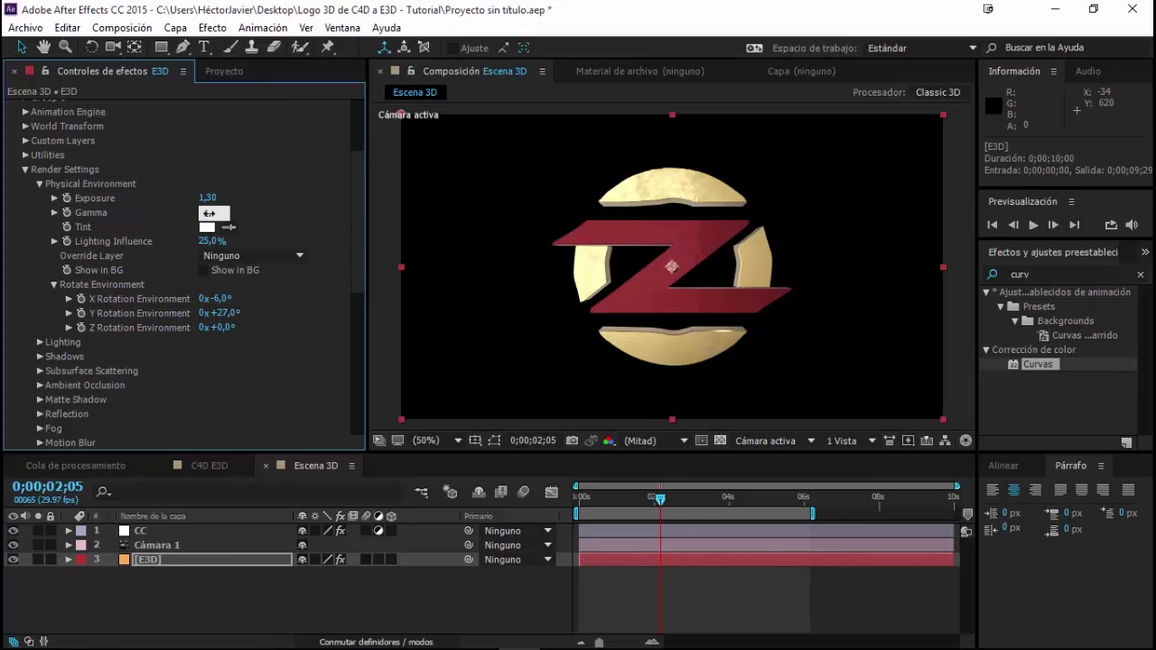
text(15)
key(Return)
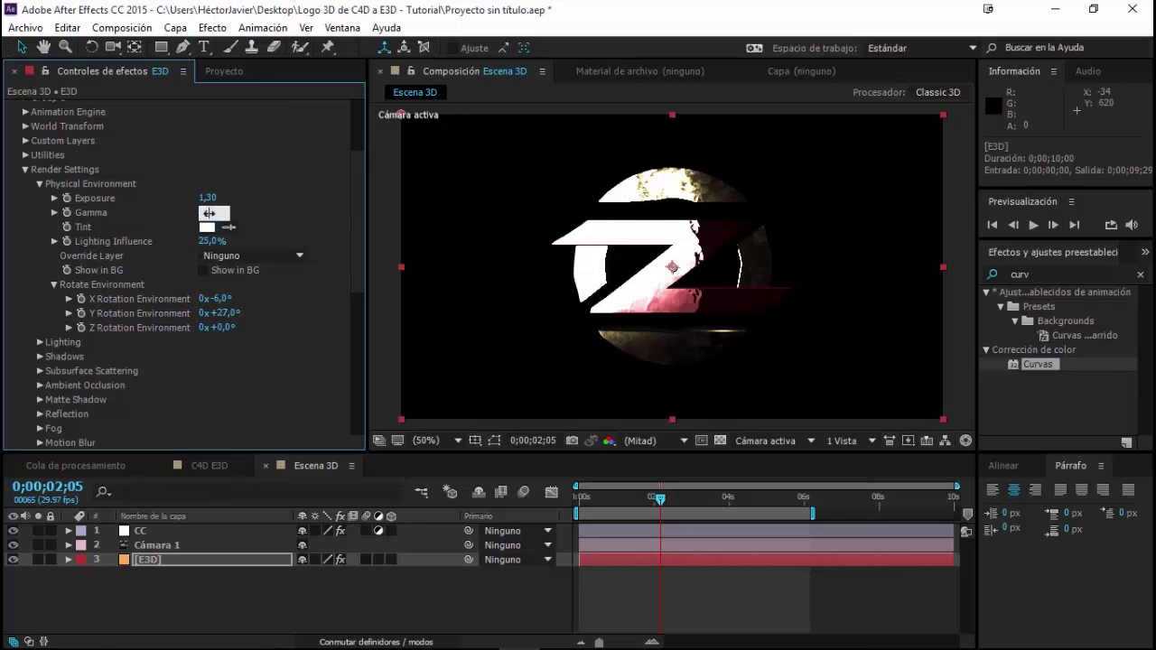
key(Return)
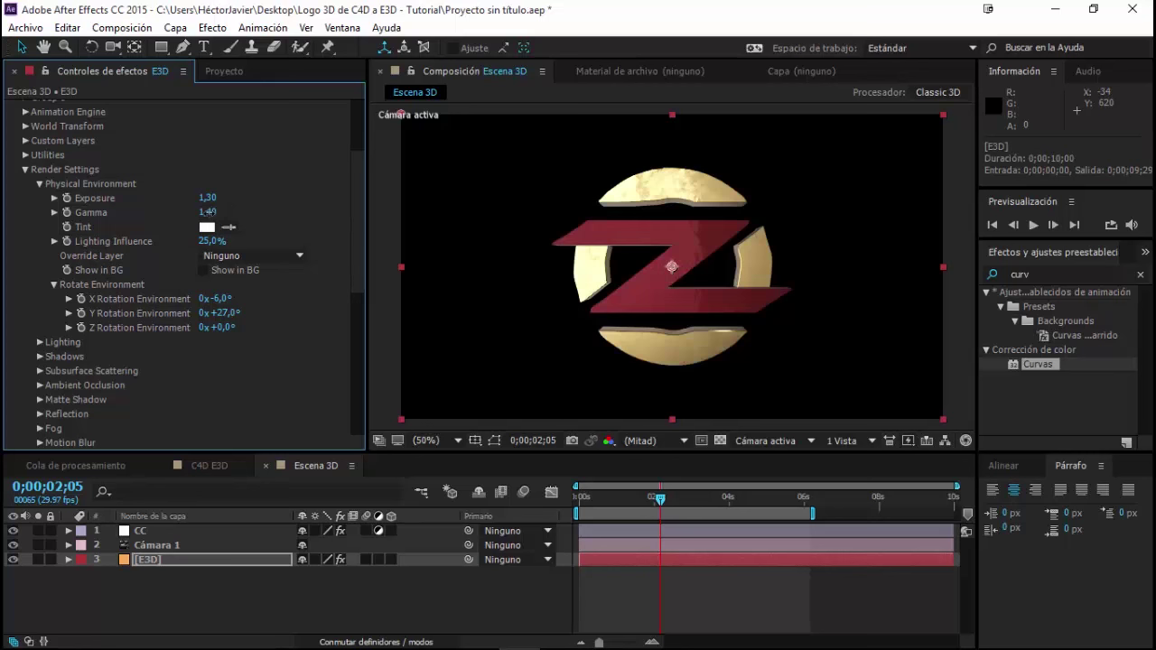
drag(206, 213, 232, 212)
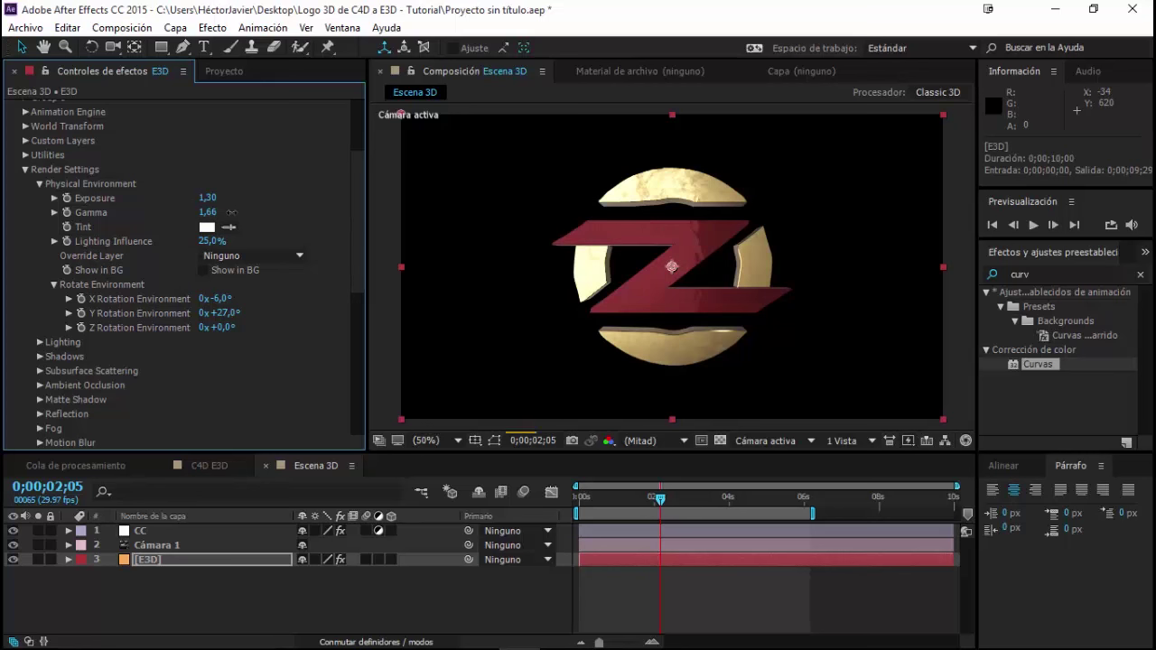
Play back the logo animation from an earlier frame.
mouse_move(658, 502)
mouse_down()
mouse_move(552, 518)
mouse_move(692, 517)
mouse_move(569, 530)
mouse_up()
key(space)
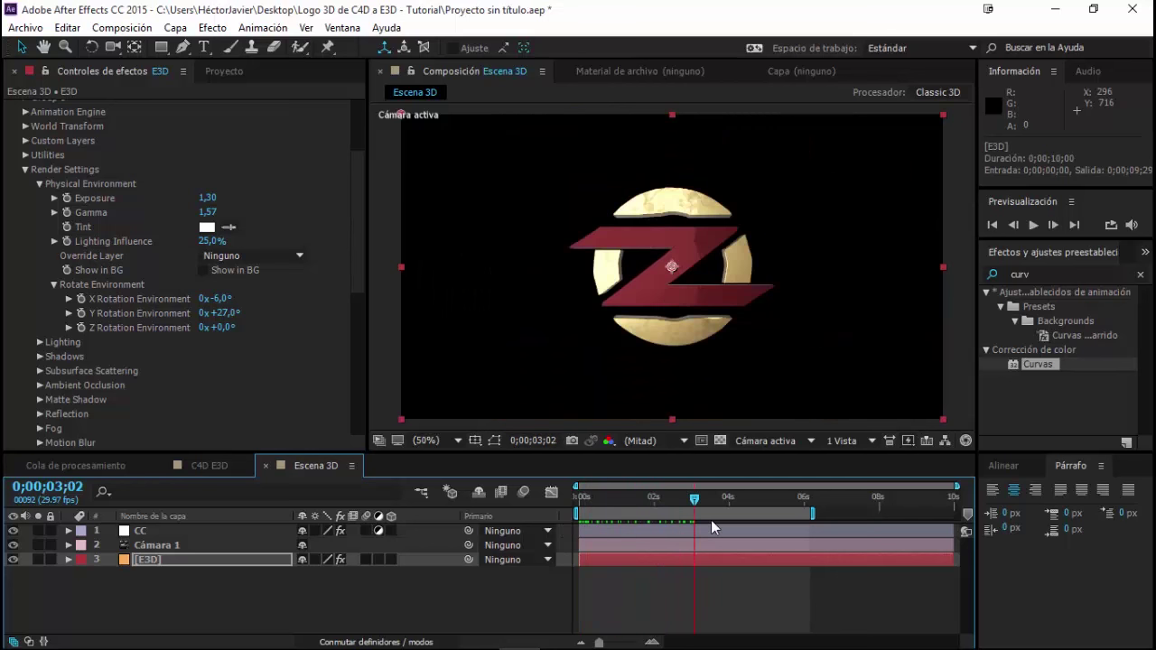
click(149, 531)
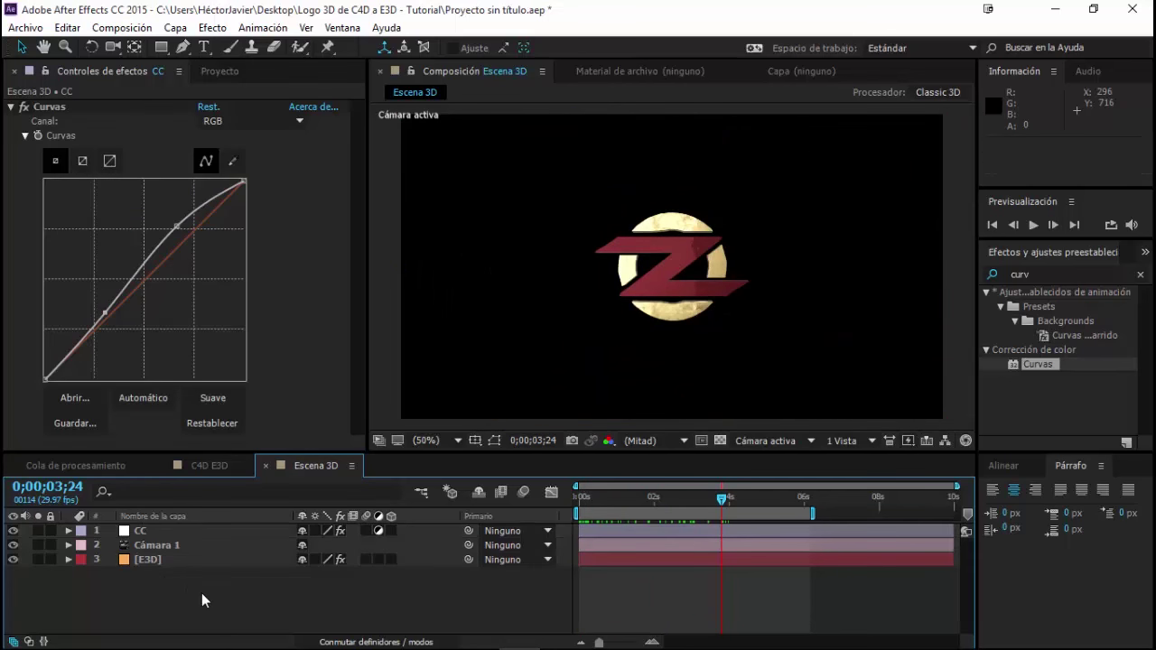
Add an orange full-frame solid layer to the composition.
right_click(201, 592)
mouse_move(334, 433)
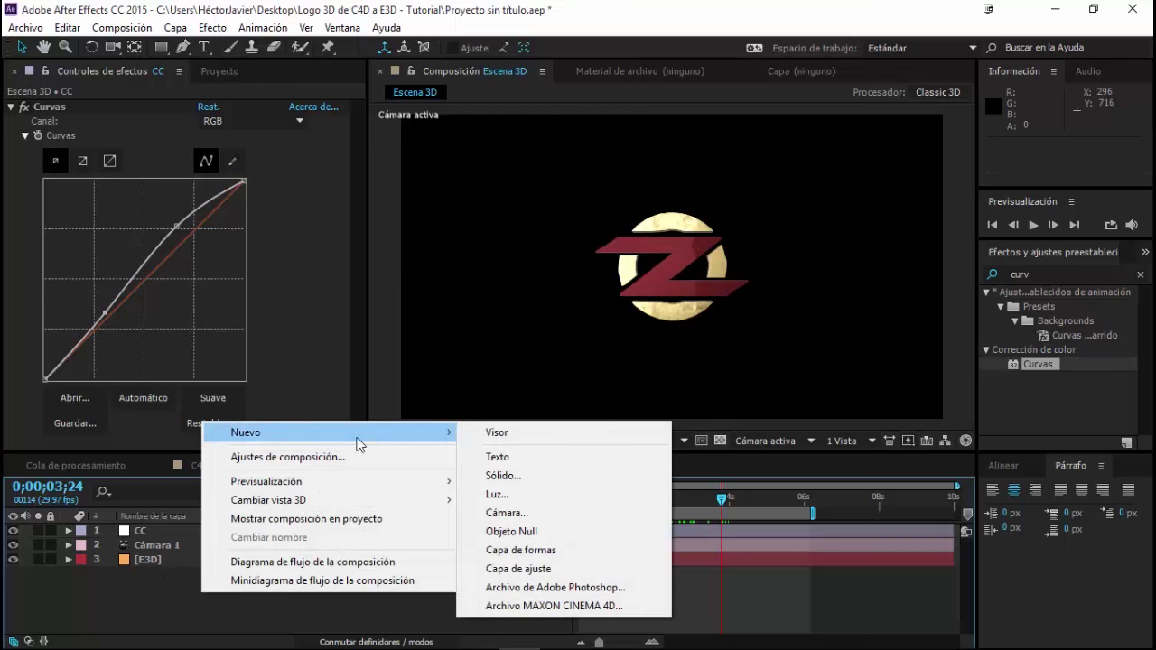
click(503, 475)
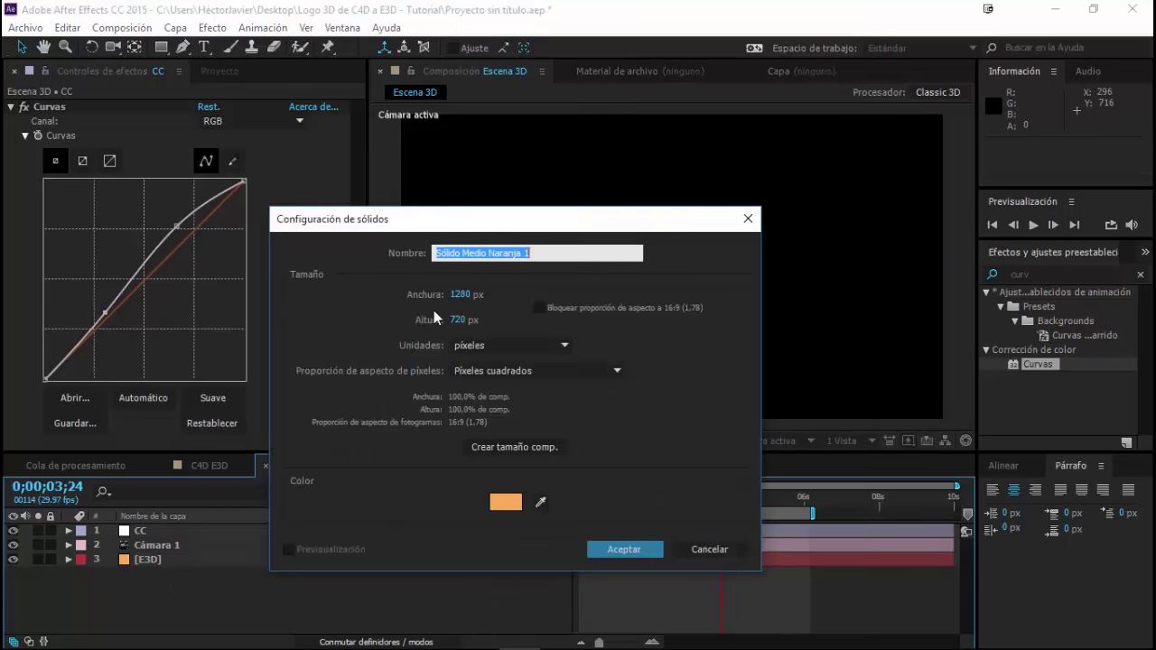
click(625, 548)
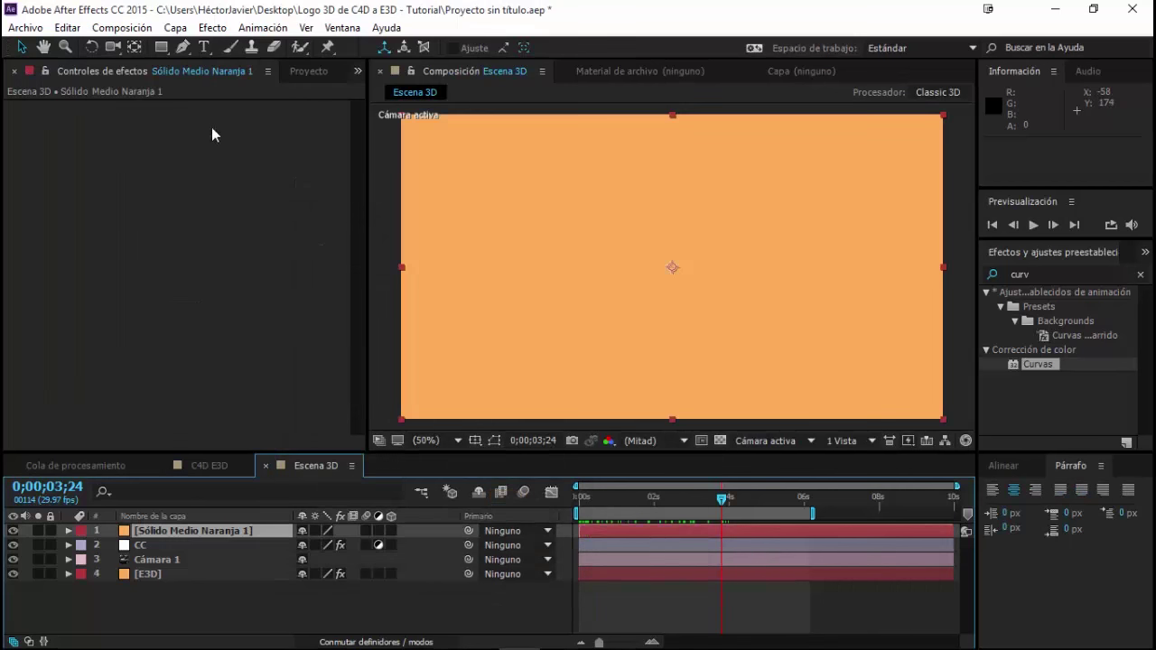
Draw an ellipse mask on the solid, feather it 578 px, and move it above the logo.
drag(160, 47, 226, 85)
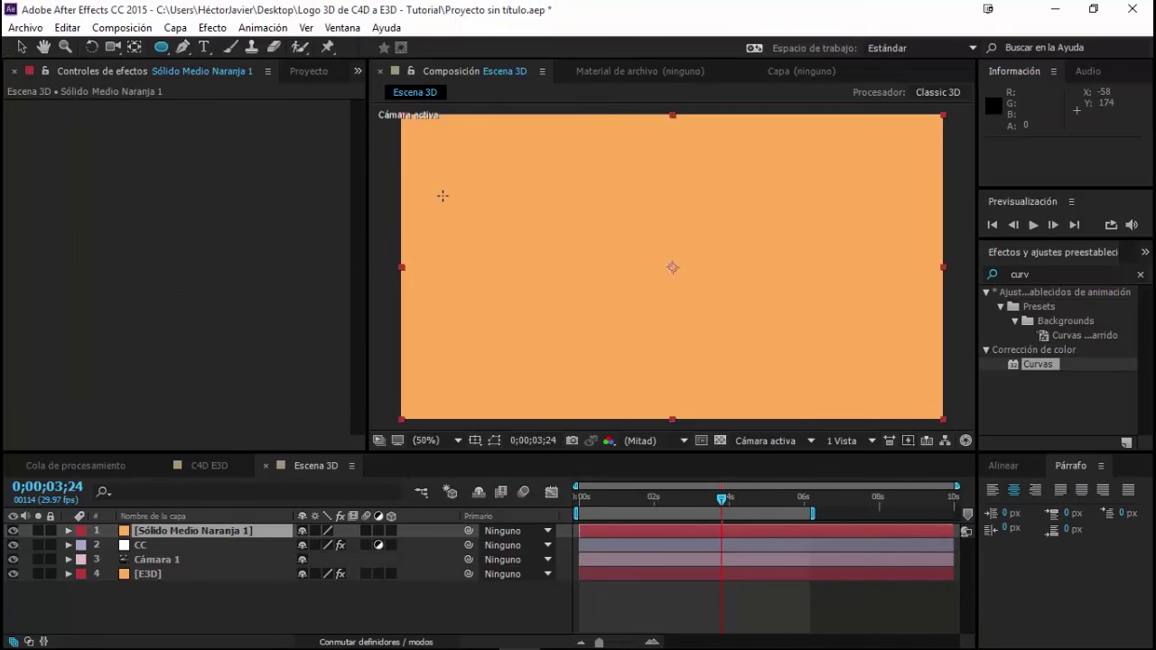
drag(488, 197, 785, 341)
click(68, 530)
key(f)
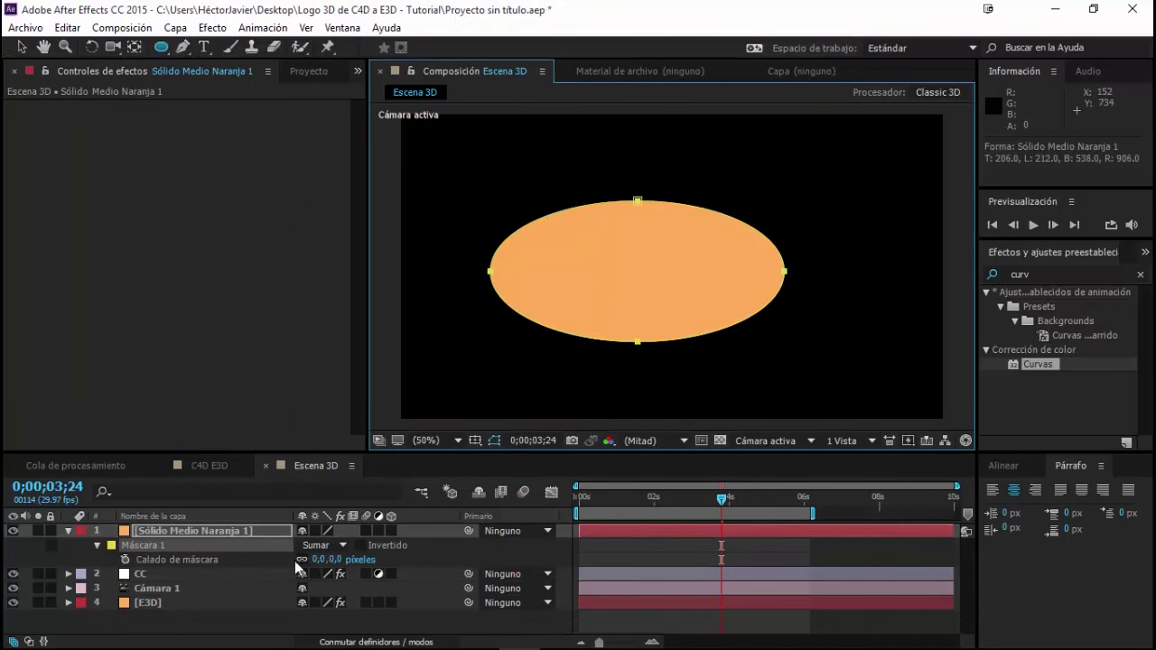
drag(329, 566, 821, 556)
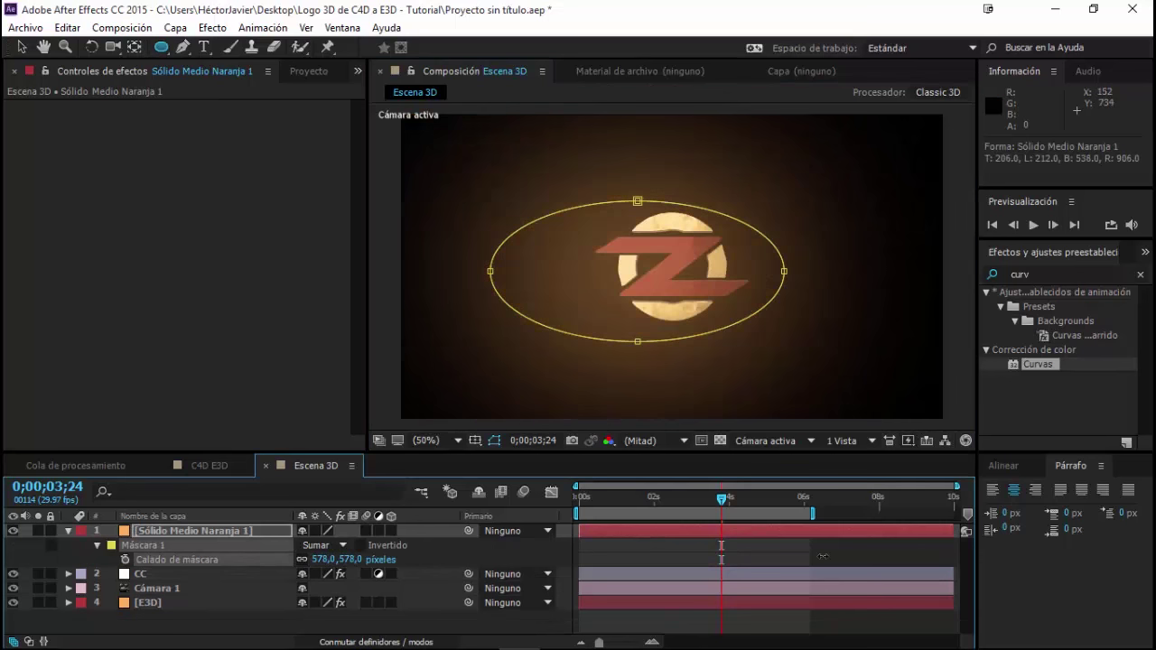
key(b)
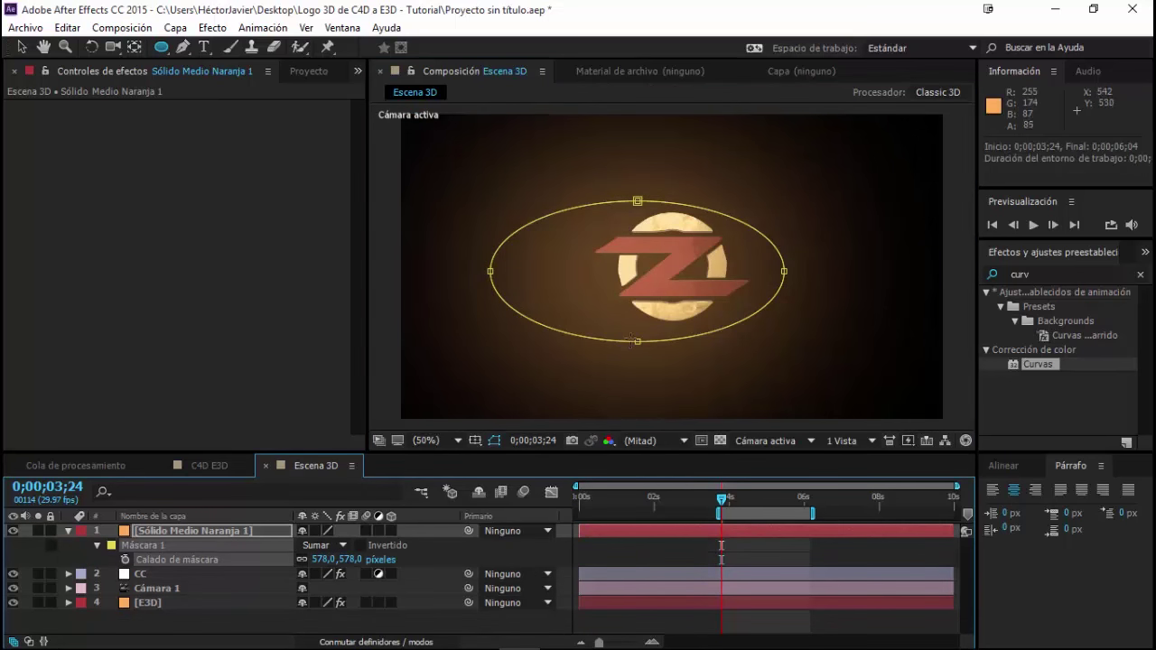
key(v)
double_click(637, 341)
mouse_move(637, 341)
mouse_down()
mouse_move(567, 99)
mouse_move(626, 88)
mouse_up()
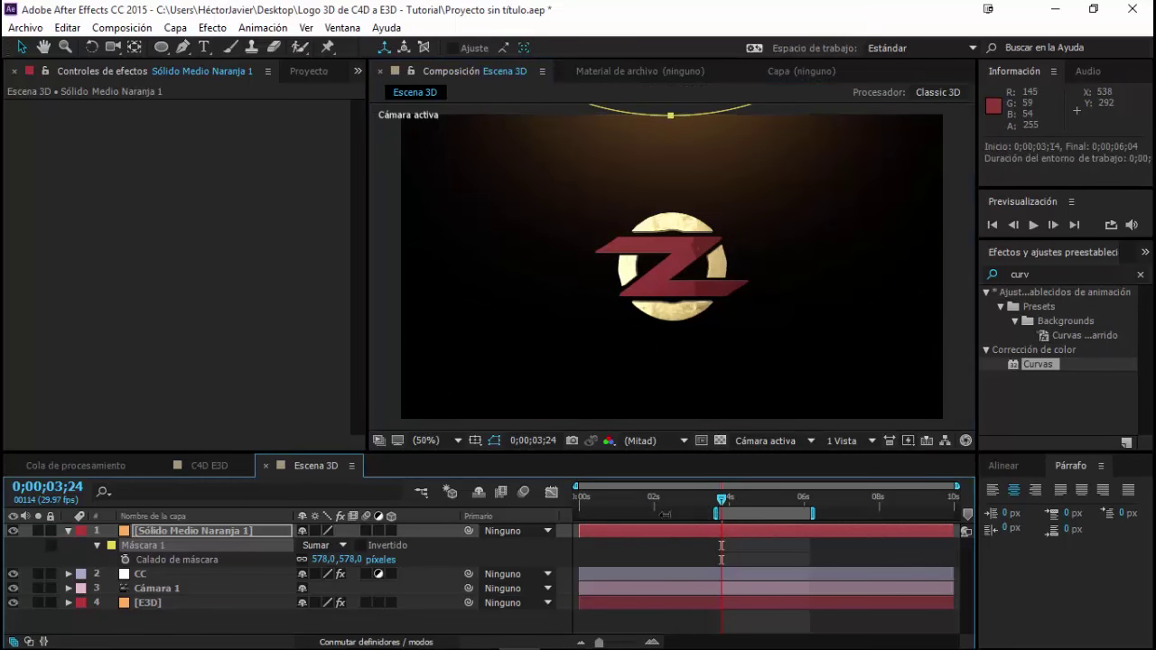
Move the work area start back to 0 and scrub through to check the vignette.
drag(720, 513, 576, 512)
mouse_move(656, 504)
mouse_down()
mouse_move(597, 509)
mouse_move(730, 510)
mouse_move(711, 510)
mouse_up()
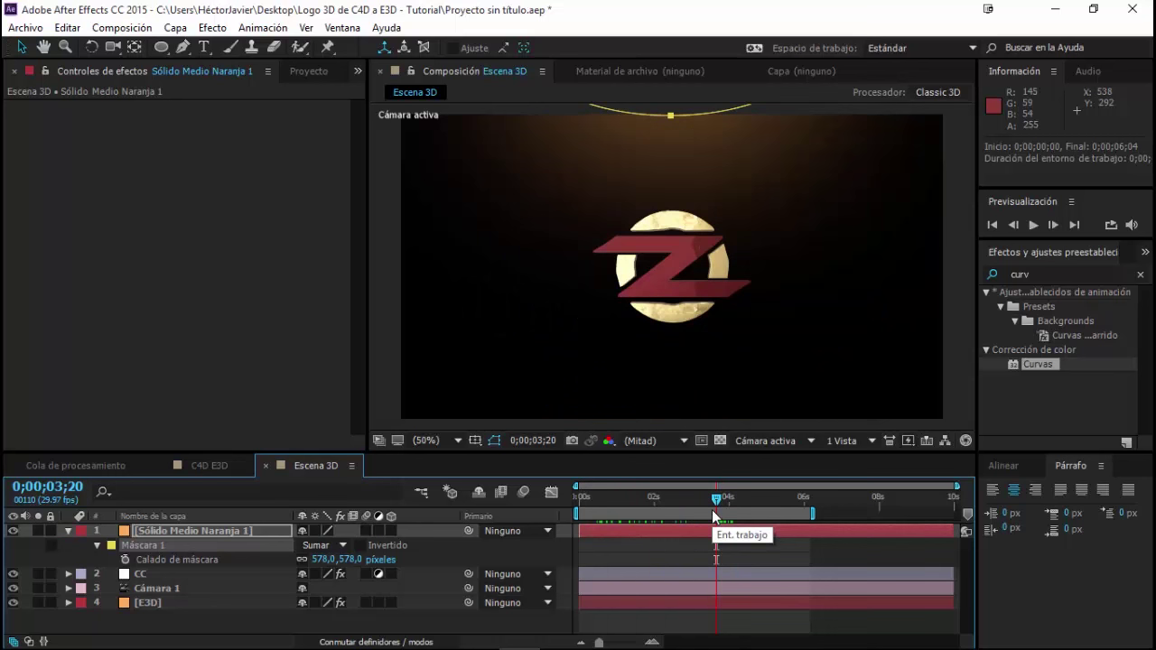
click(150, 601)
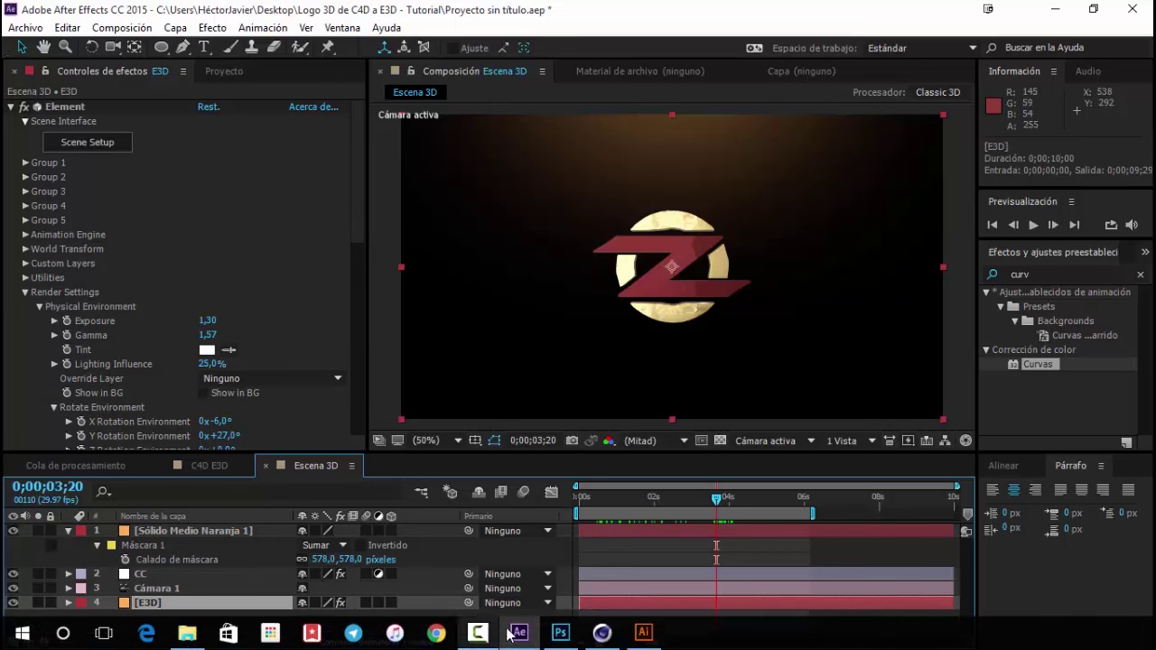
Compare the Z logo in Cinema 4D's Logo.c4d with the original in Photoshop.
click(604, 633)
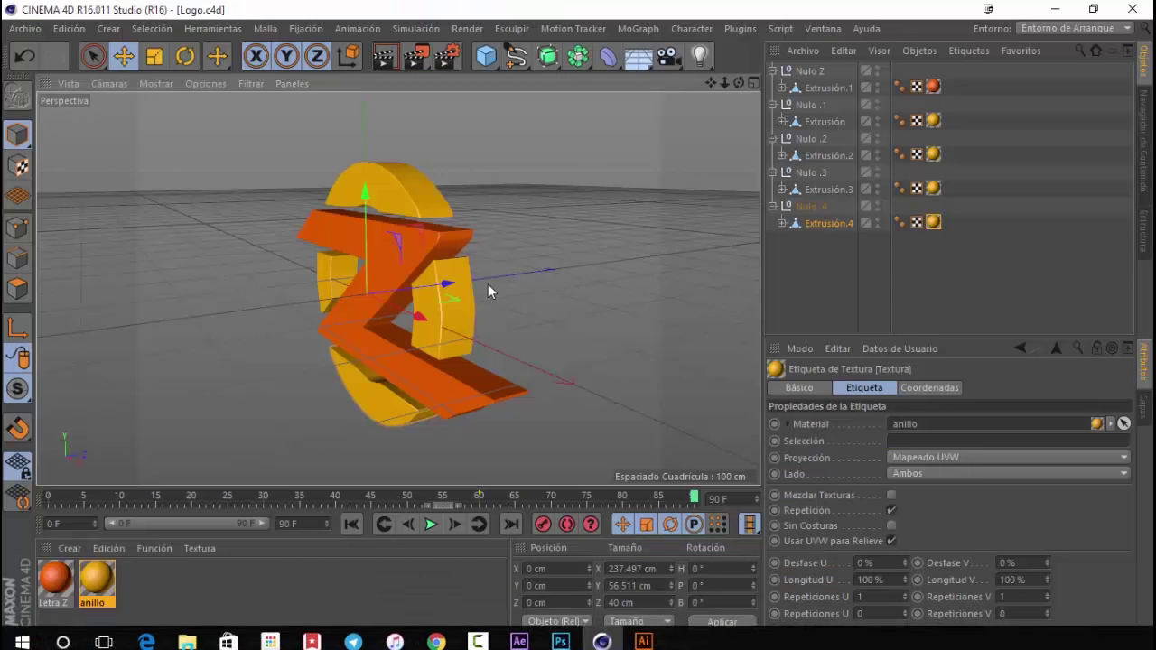
alt+drag(495, 297, 581, 245)
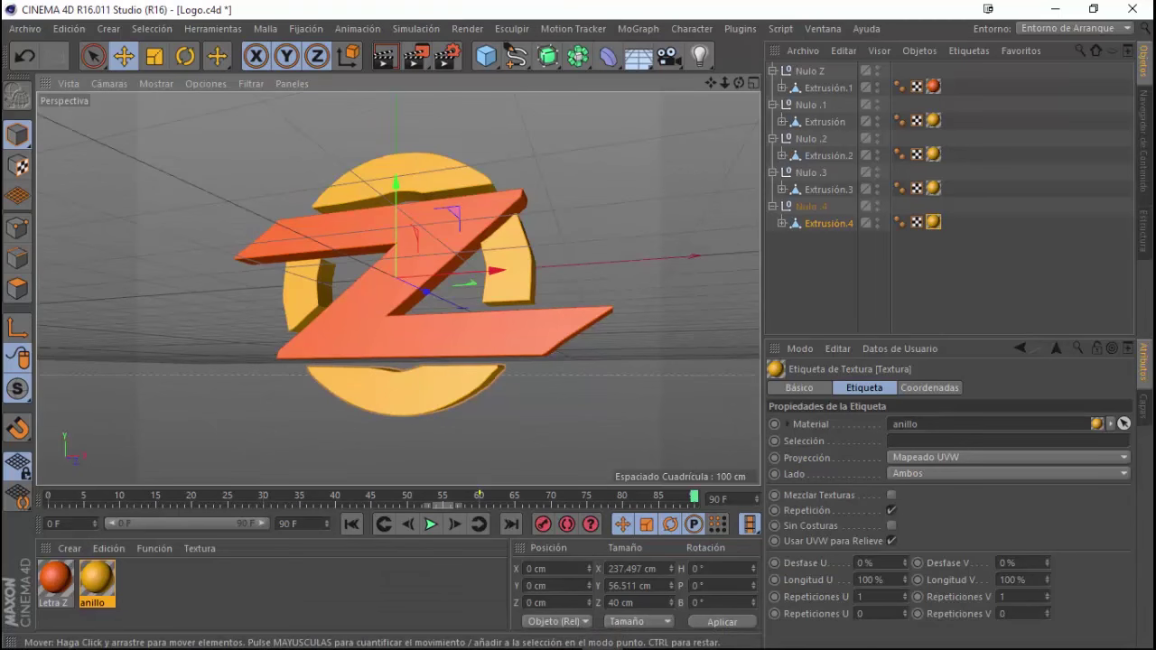
click(560, 633)
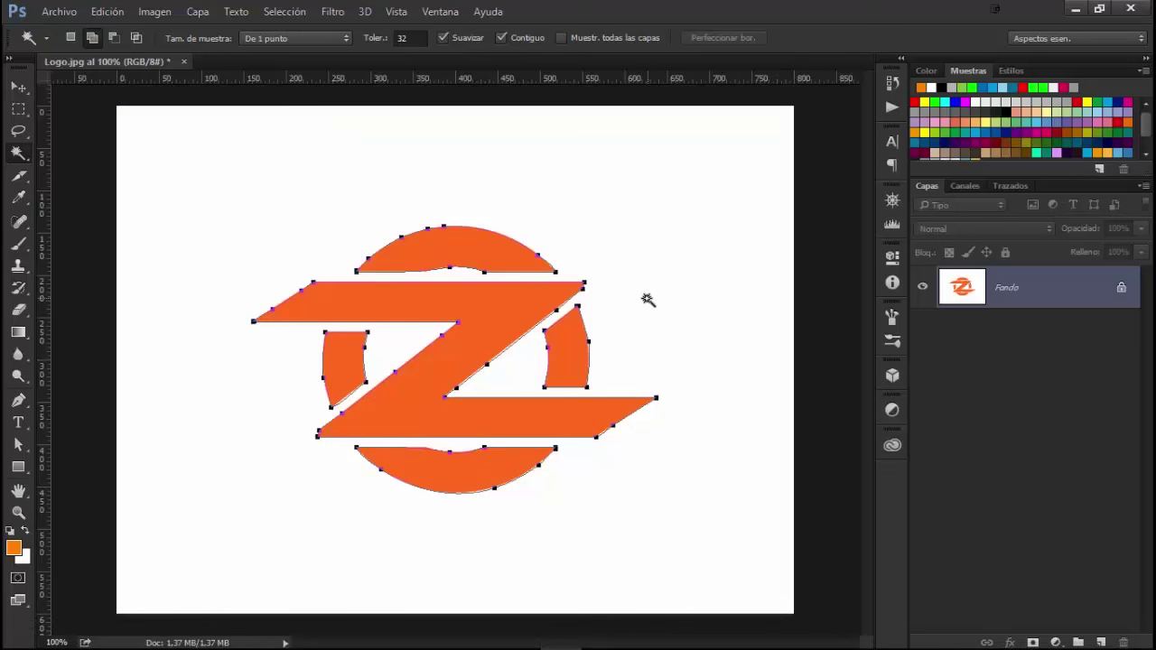
key(a)
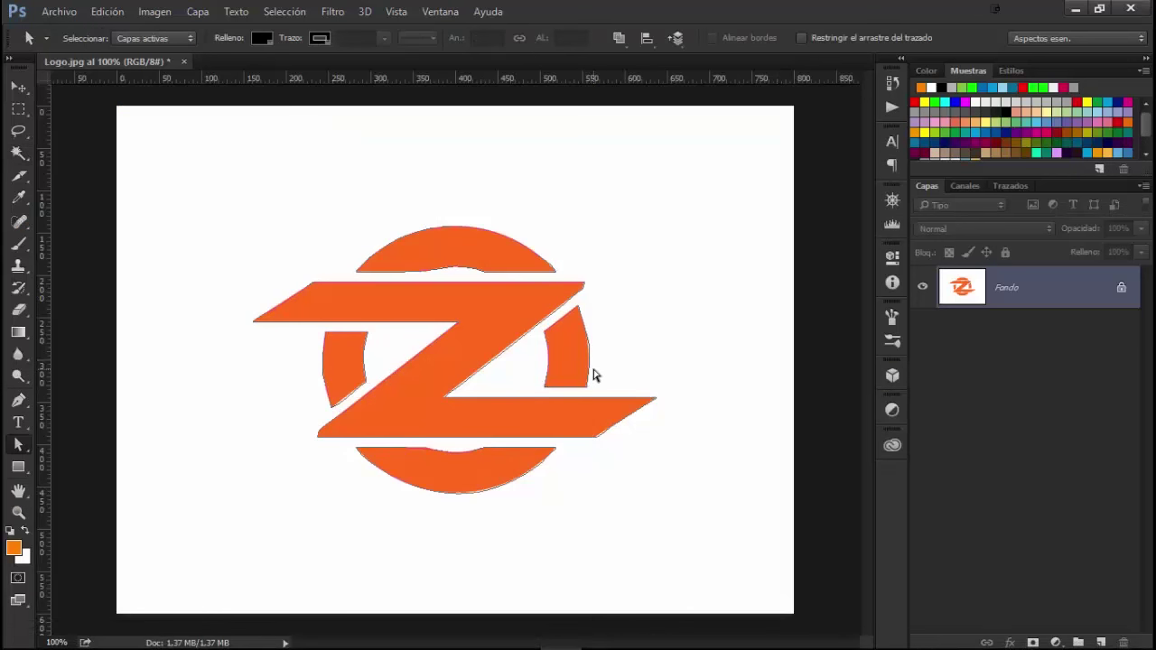
click(593, 374)
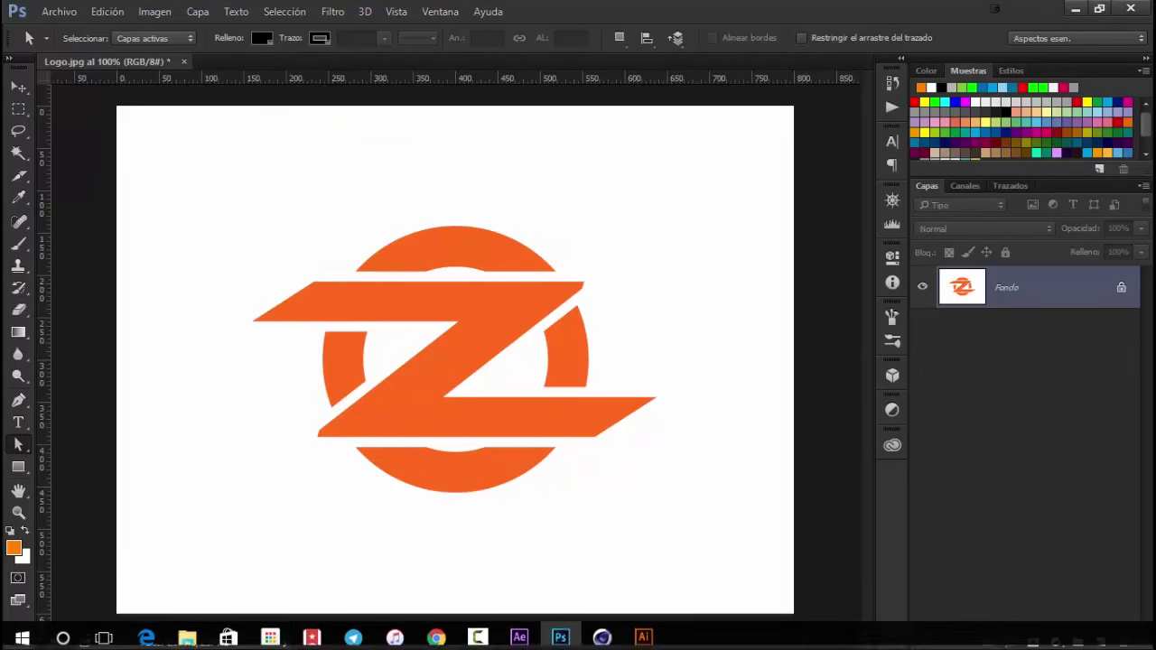
click(602, 642)
mouse_move(589, 220)
alt+mouse_down()
mouse_move(511, 286)
mouse_move(332, 269)
mouse_move(213, 277)
mouse_move(315, 227)
mouse_move(463, 254)
mouse_move(539, 289)
mouse_move(604, 284)
alt+mouse_up()
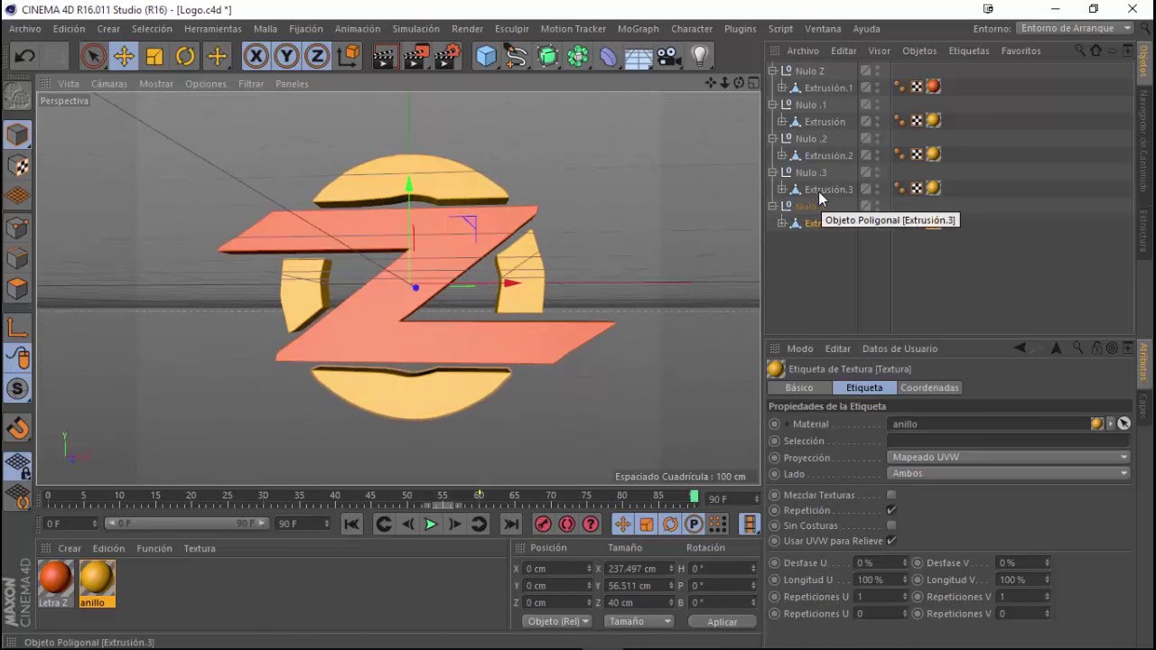
Inspect the Extrusión, Extrusión.2 and Extrusión.4 objects, then return to After Effects.
click(818, 155)
click(824, 121)
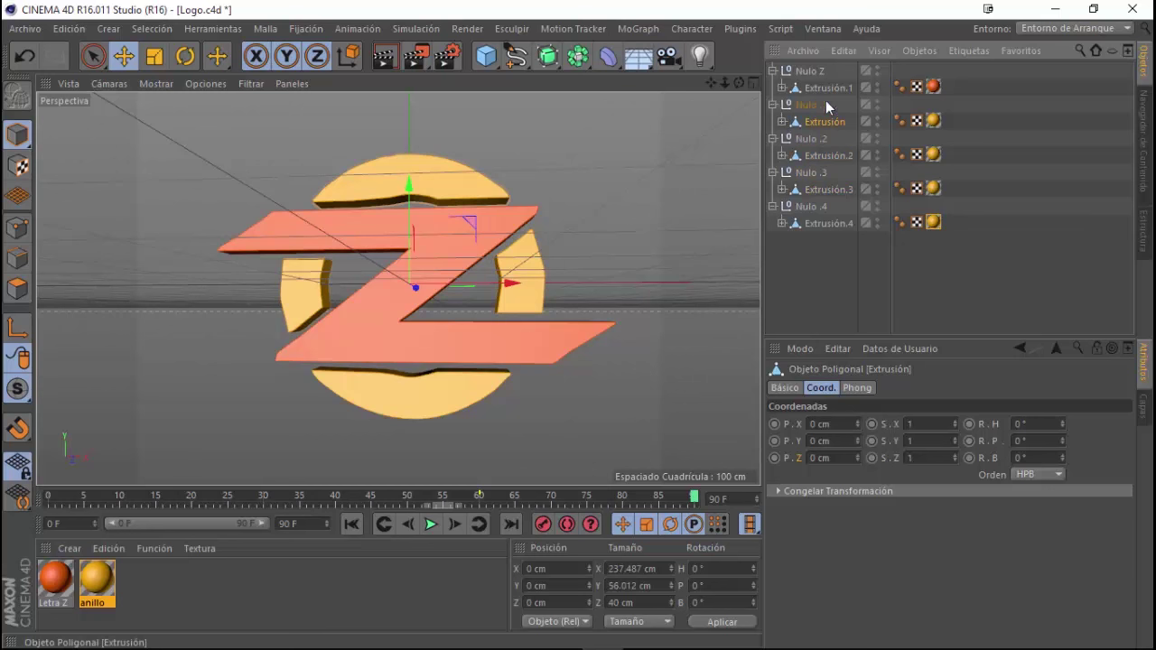
click(820, 222)
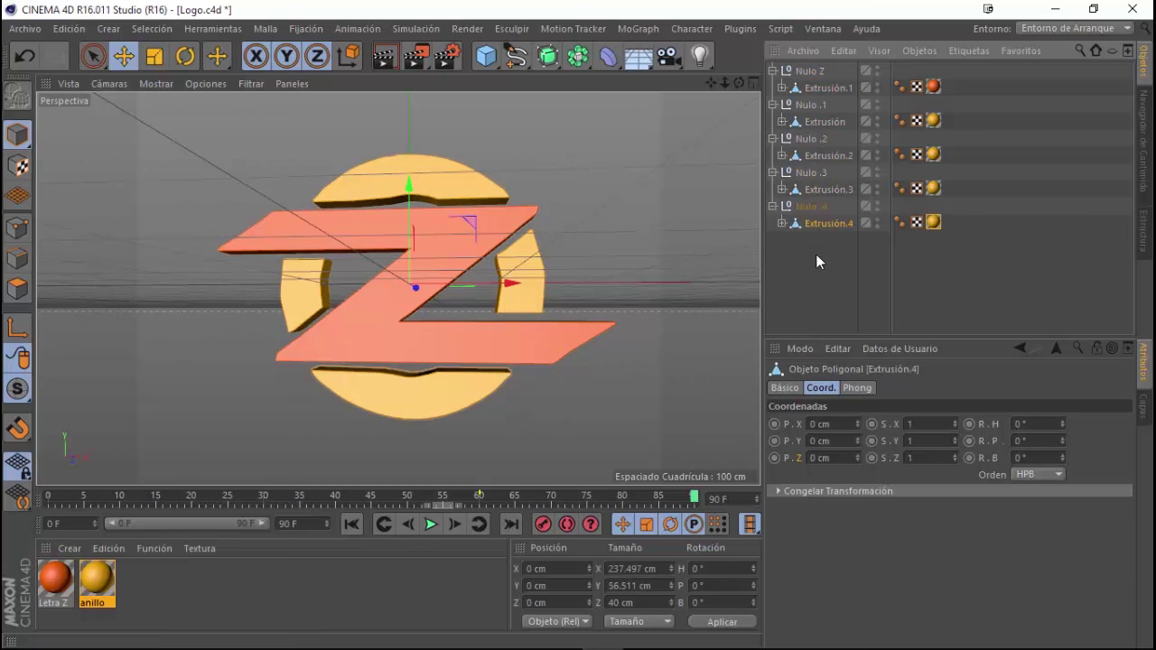
click(810, 277)
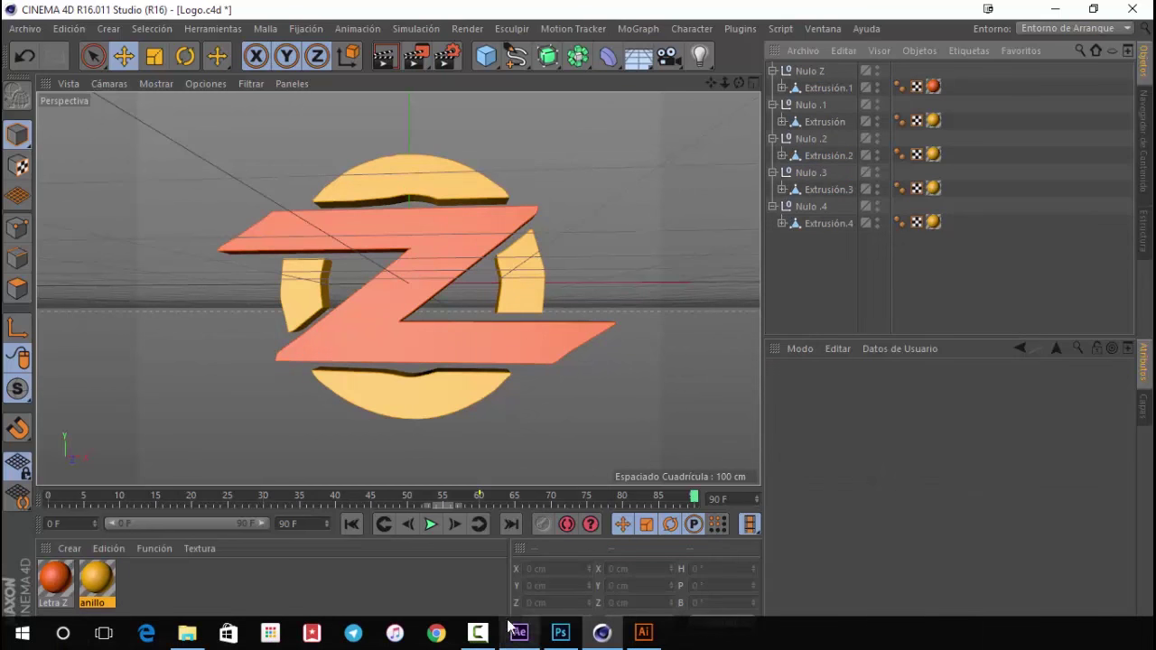
click(818, 223)
click(819, 155)
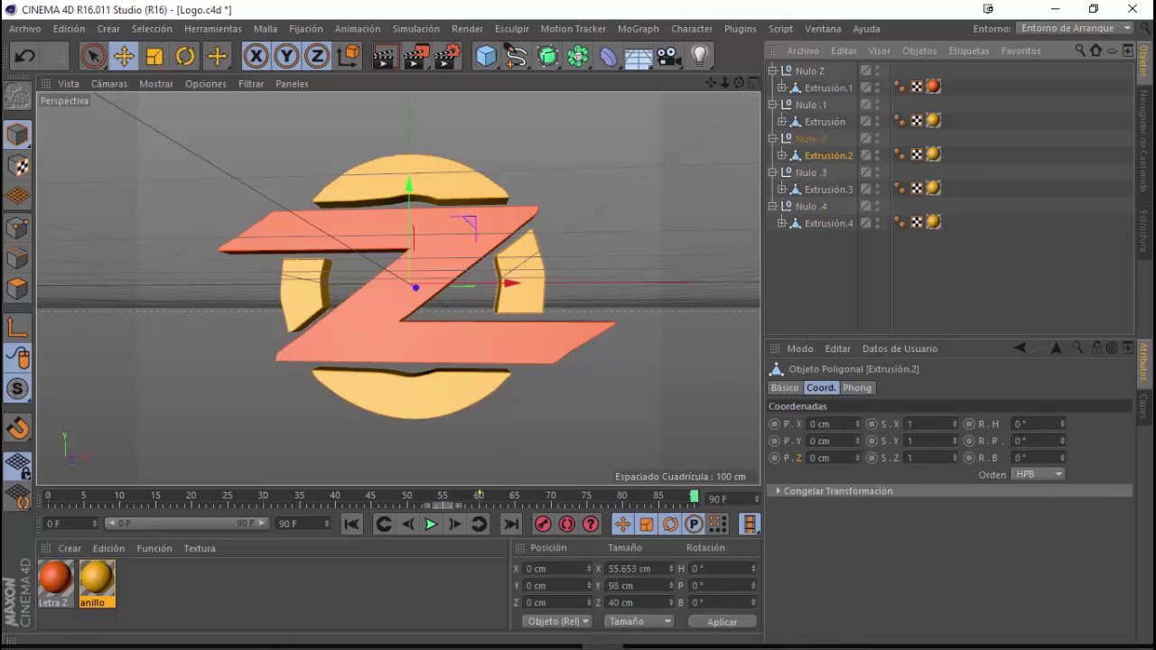
click(517, 633)
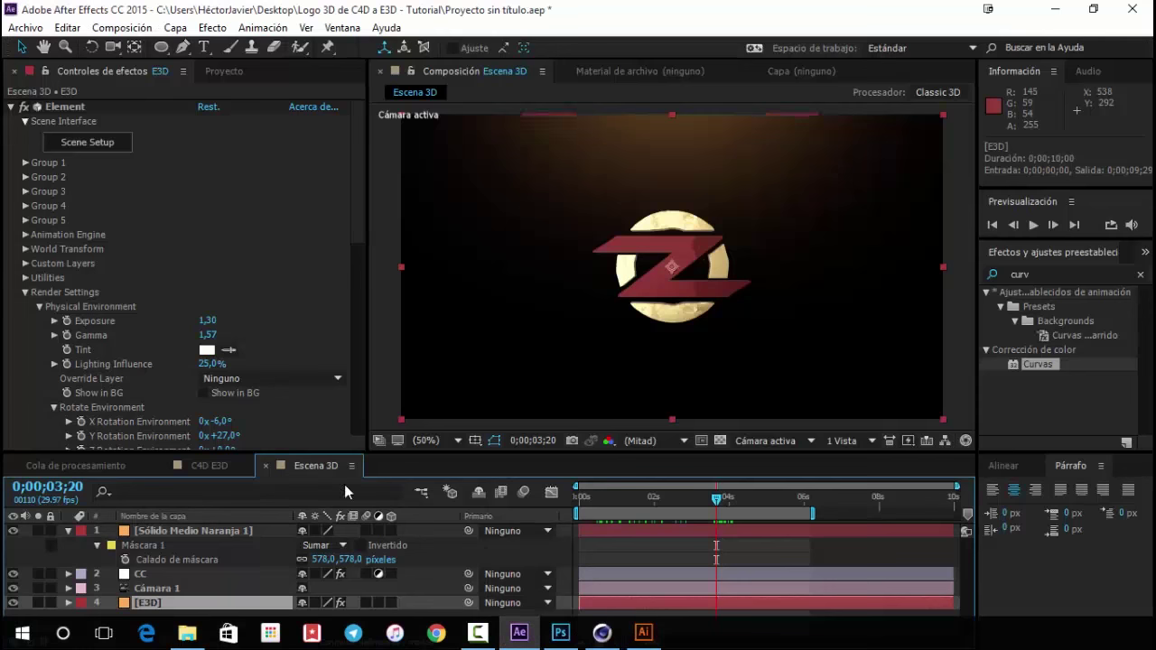
In Element 3D Scene Setup, inspect the clean_metal_clean_gold and red_glow_glass materials.
click(105, 145)
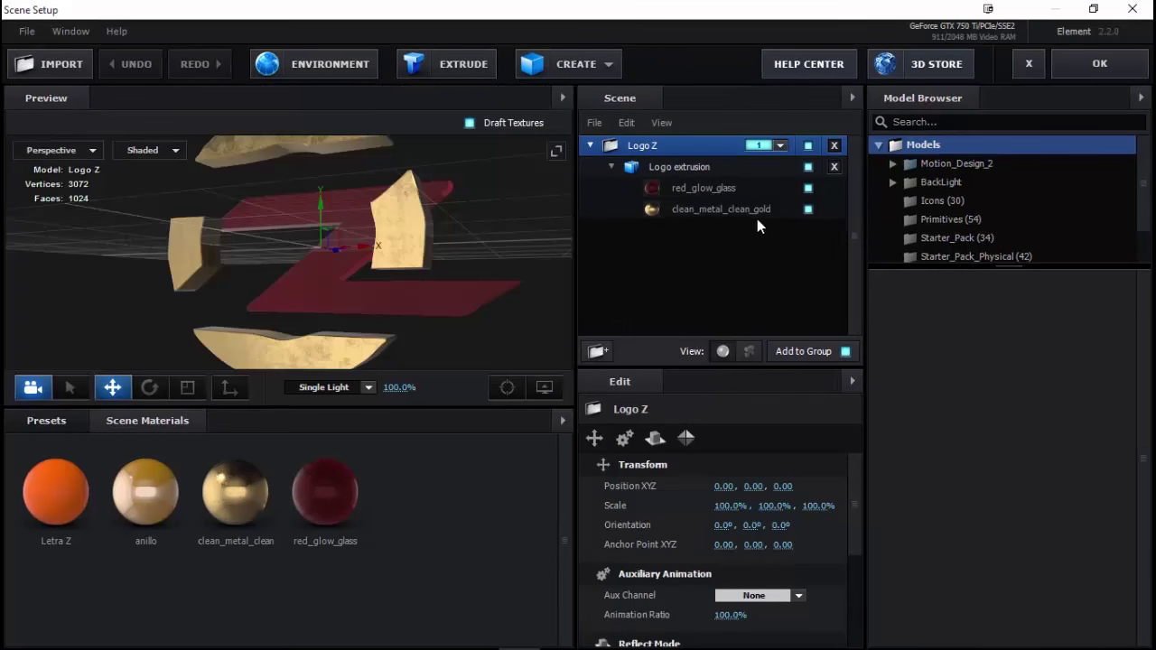
click(688, 208)
click(692, 190)
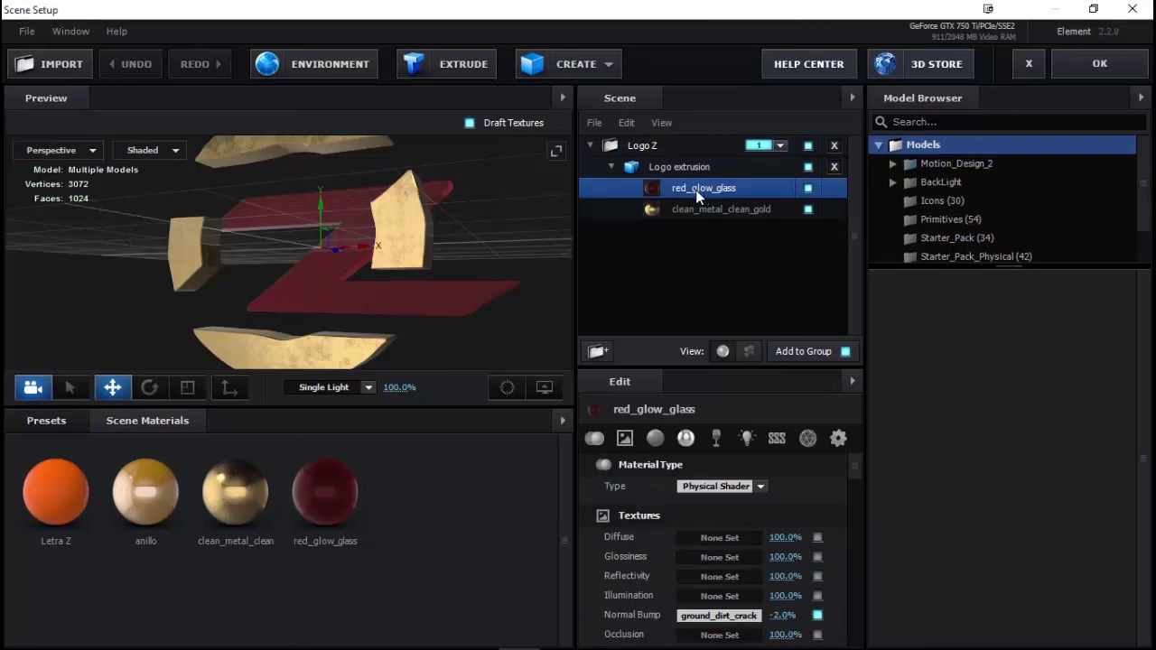
click(706, 208)
click(703, 190)
click(704, 205)
click(695, 190)
Browse the preset materials, close Scene Setup with OK, and preview the logo animation.
click(48, 424)
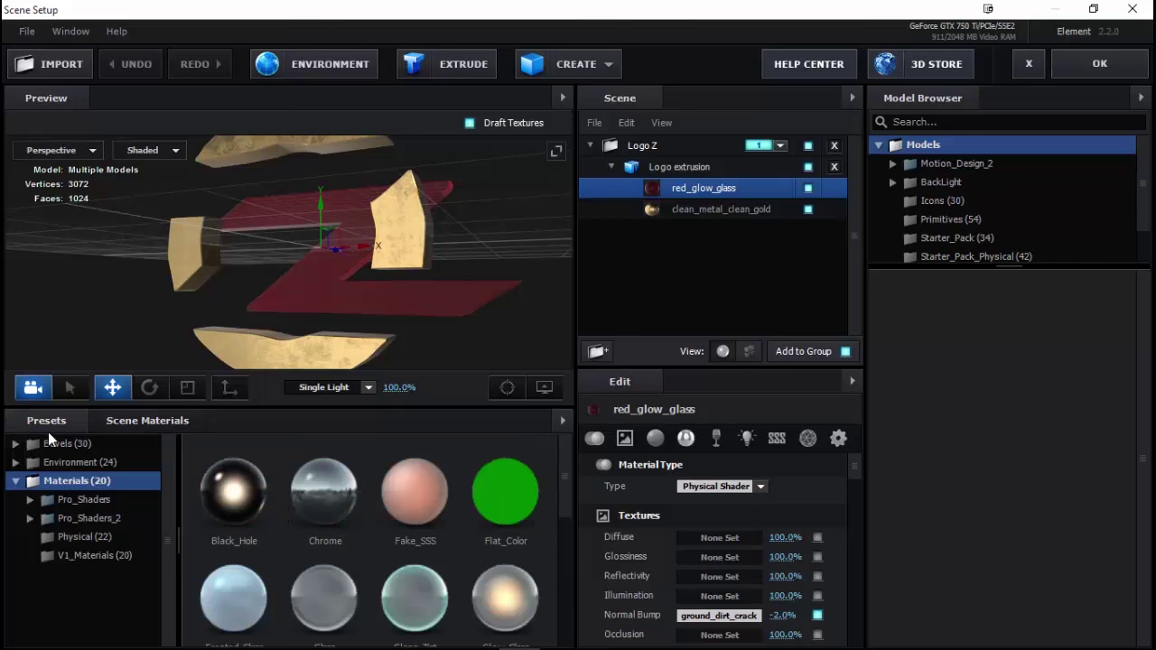
mouse_move(315, 272)
mouse_down()
mouse_move(334, 283)
mouse_move(390, 259)
mouse_move(487, 287)
mouse_move(401, 323)
mouse_move(303, 291)
mouse_up()
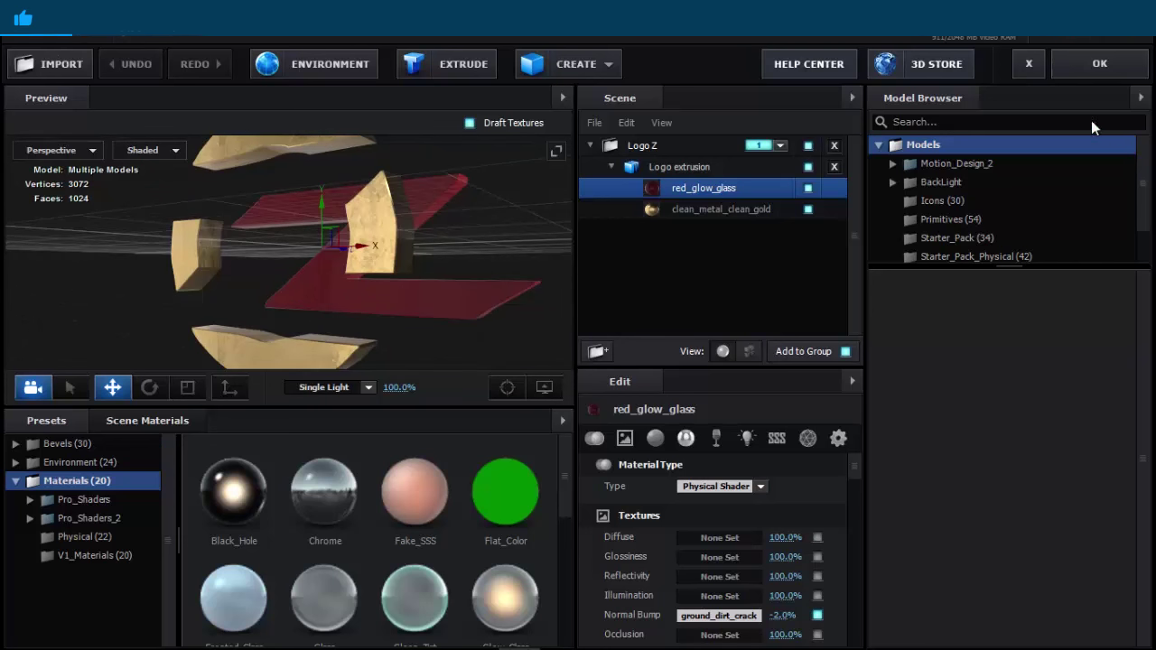
click(1091, 65)
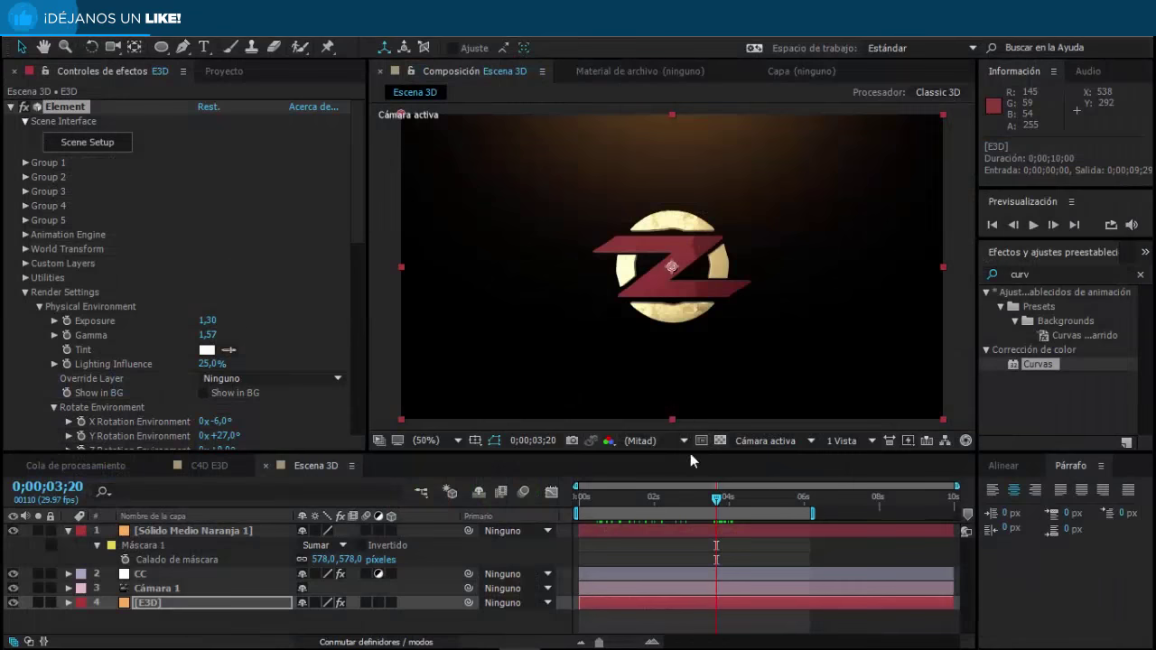
click(715, 502)
key(space)
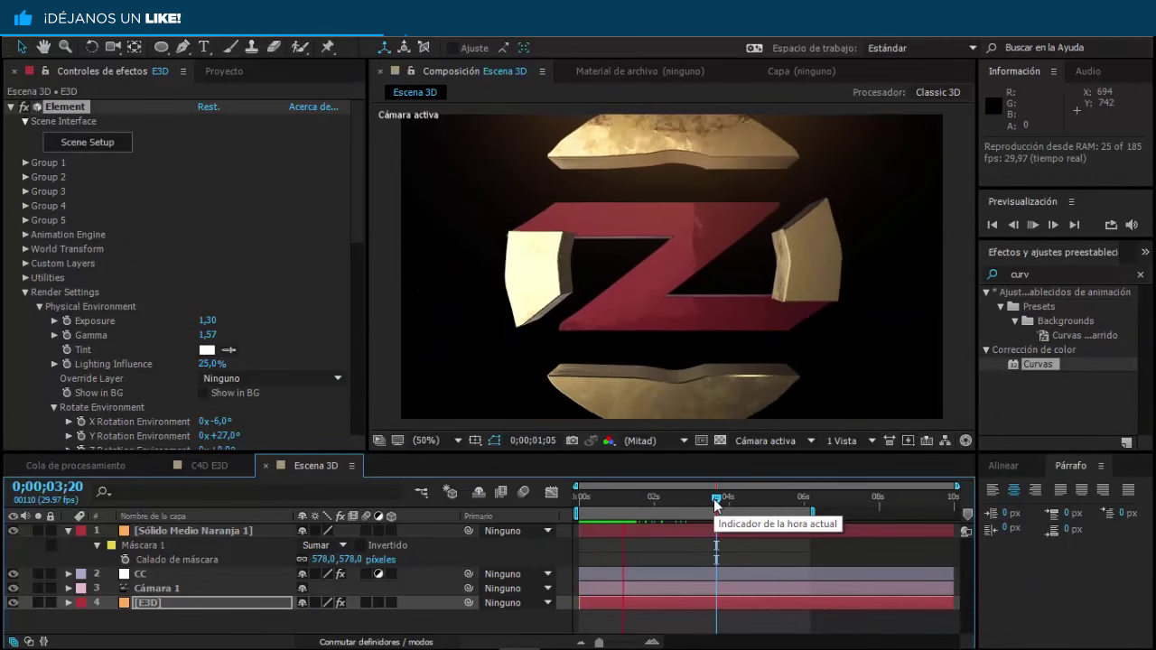